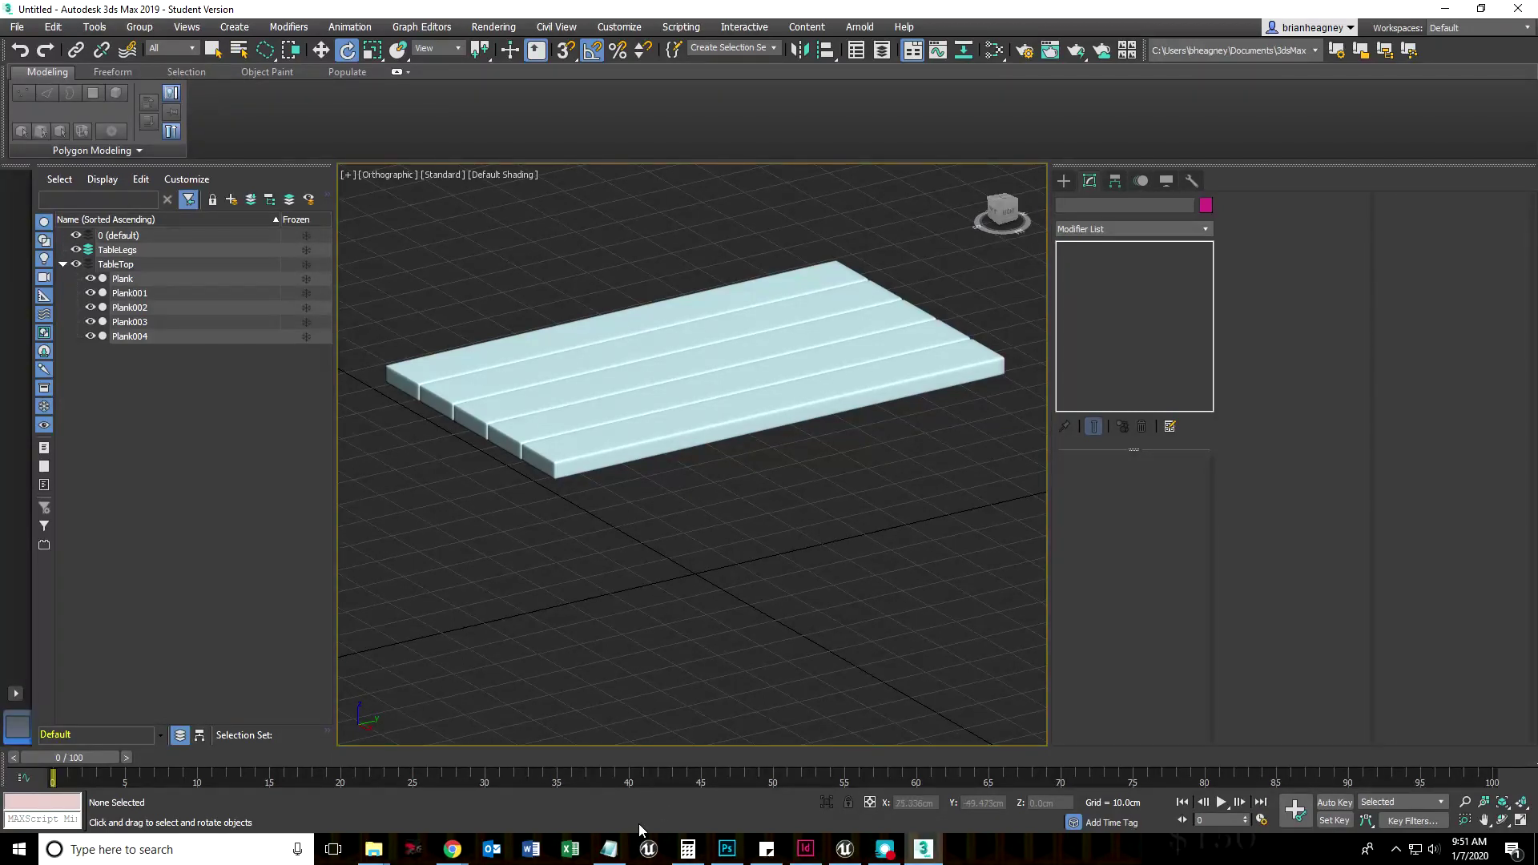
Step: Switch to Photoshop and examine the coffee table's dimensioned drawing and the reference photos on Layer 2 and Layer 3
left_click(726, 850)
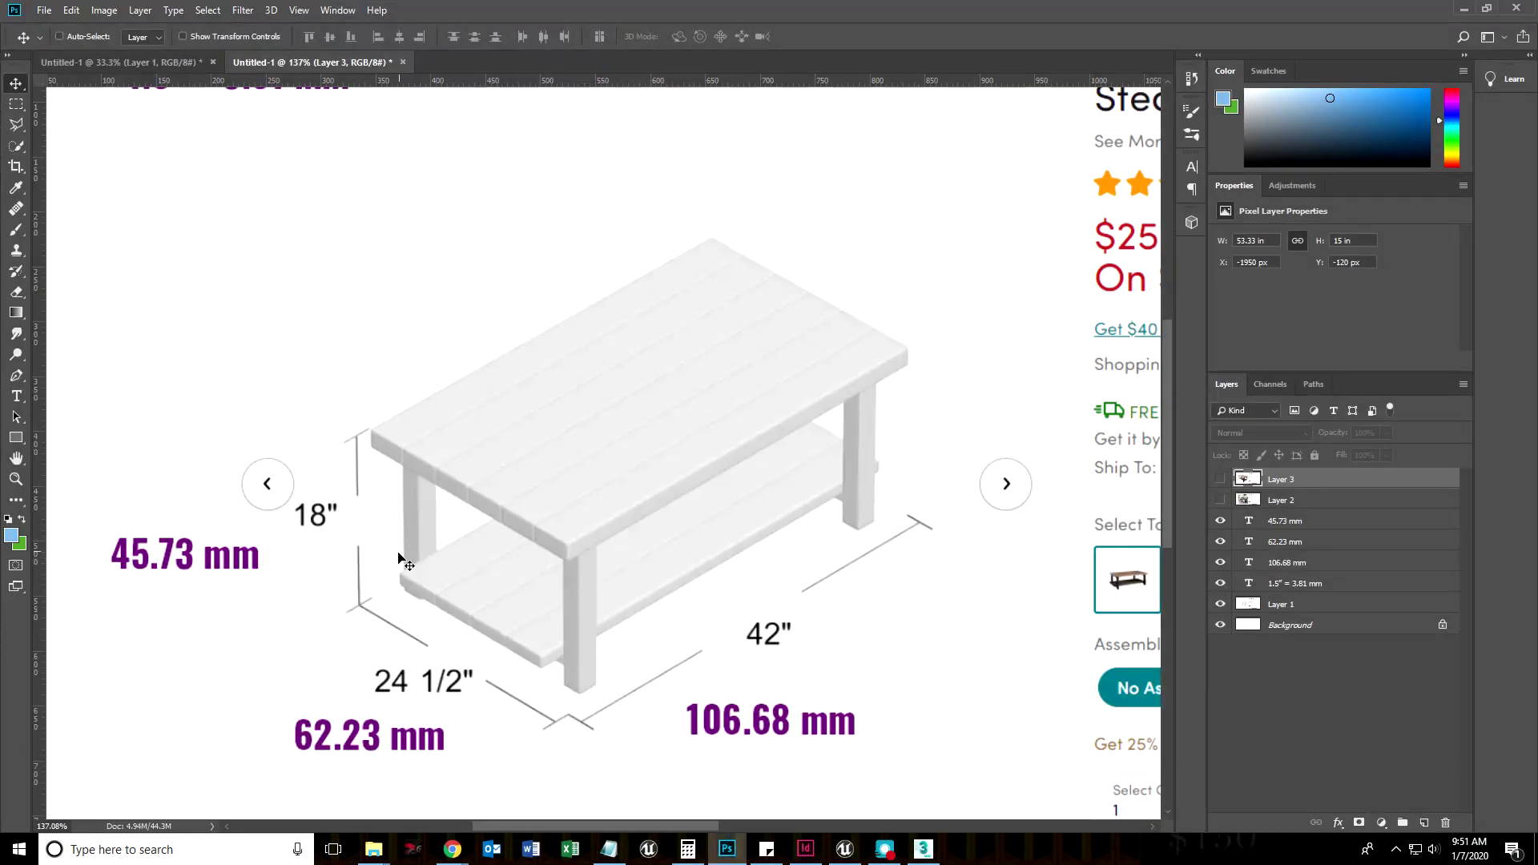
left_click(1221, 501)
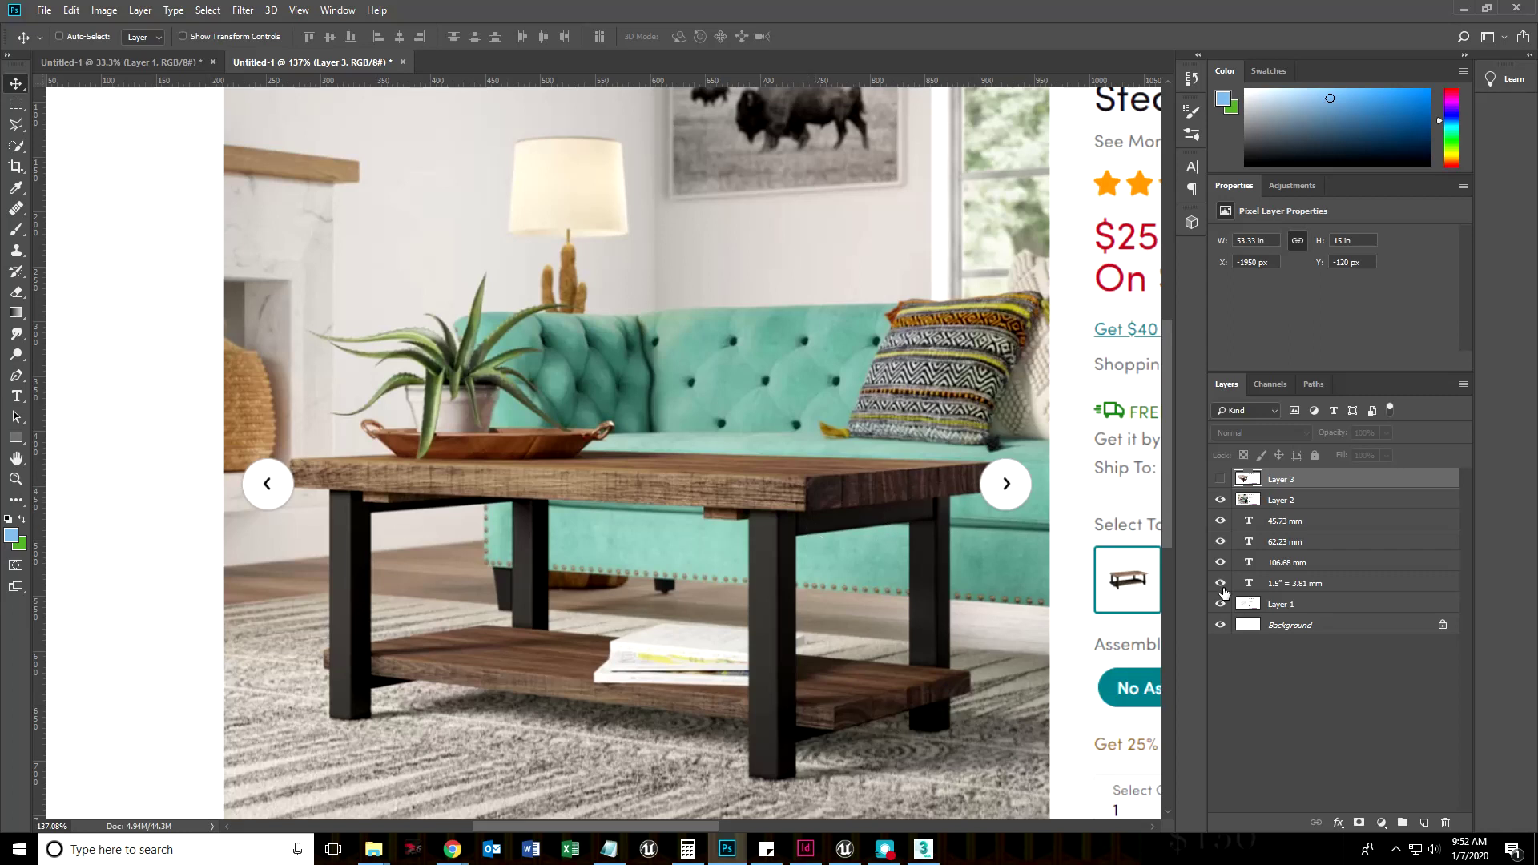
left_click(1221, 501)
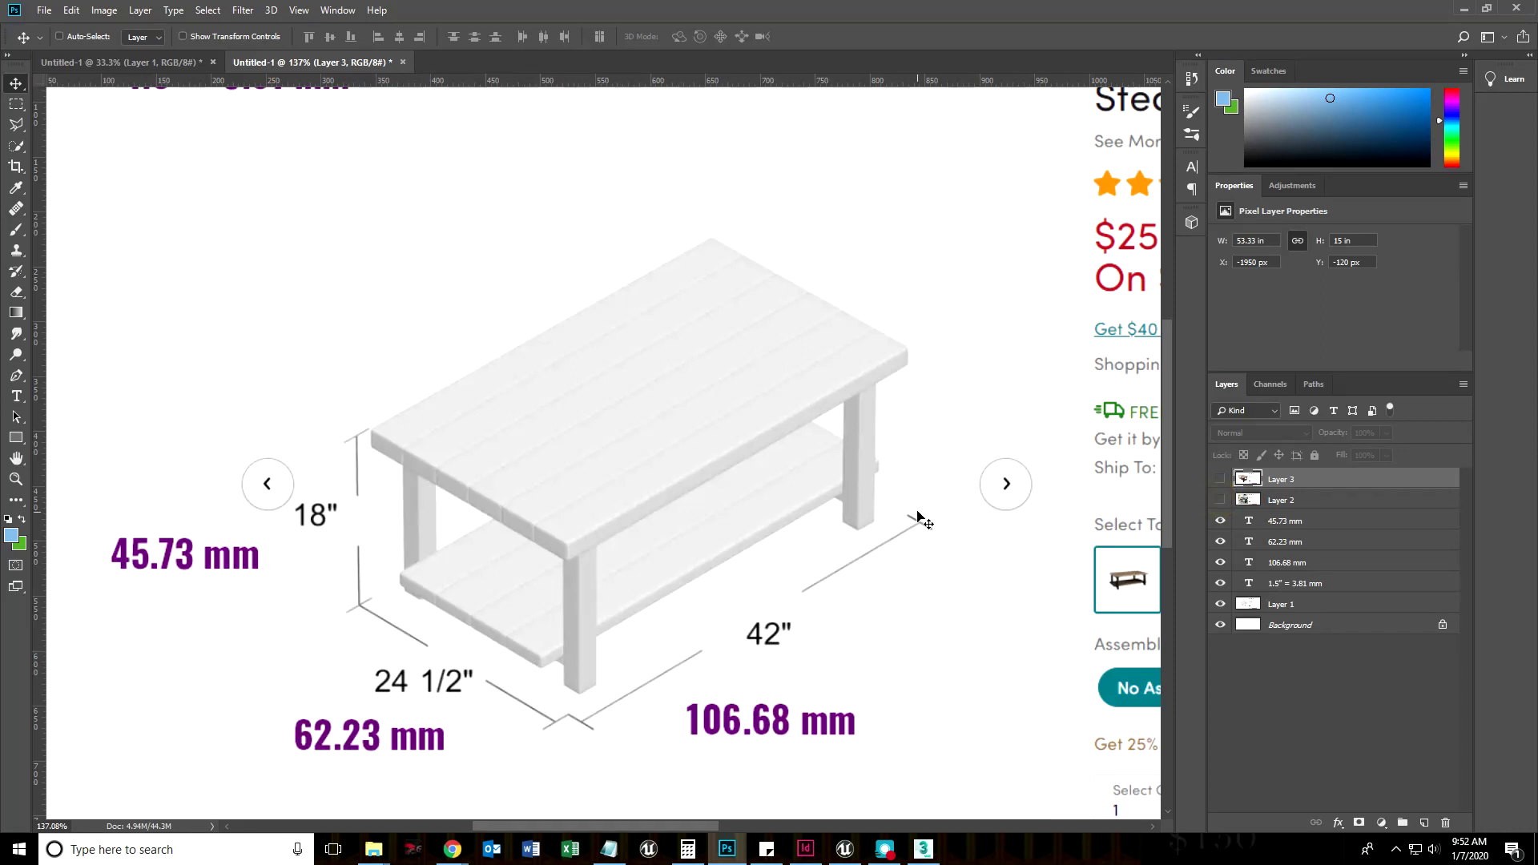
left_click(1220, 501)
left_click(1221, 479)
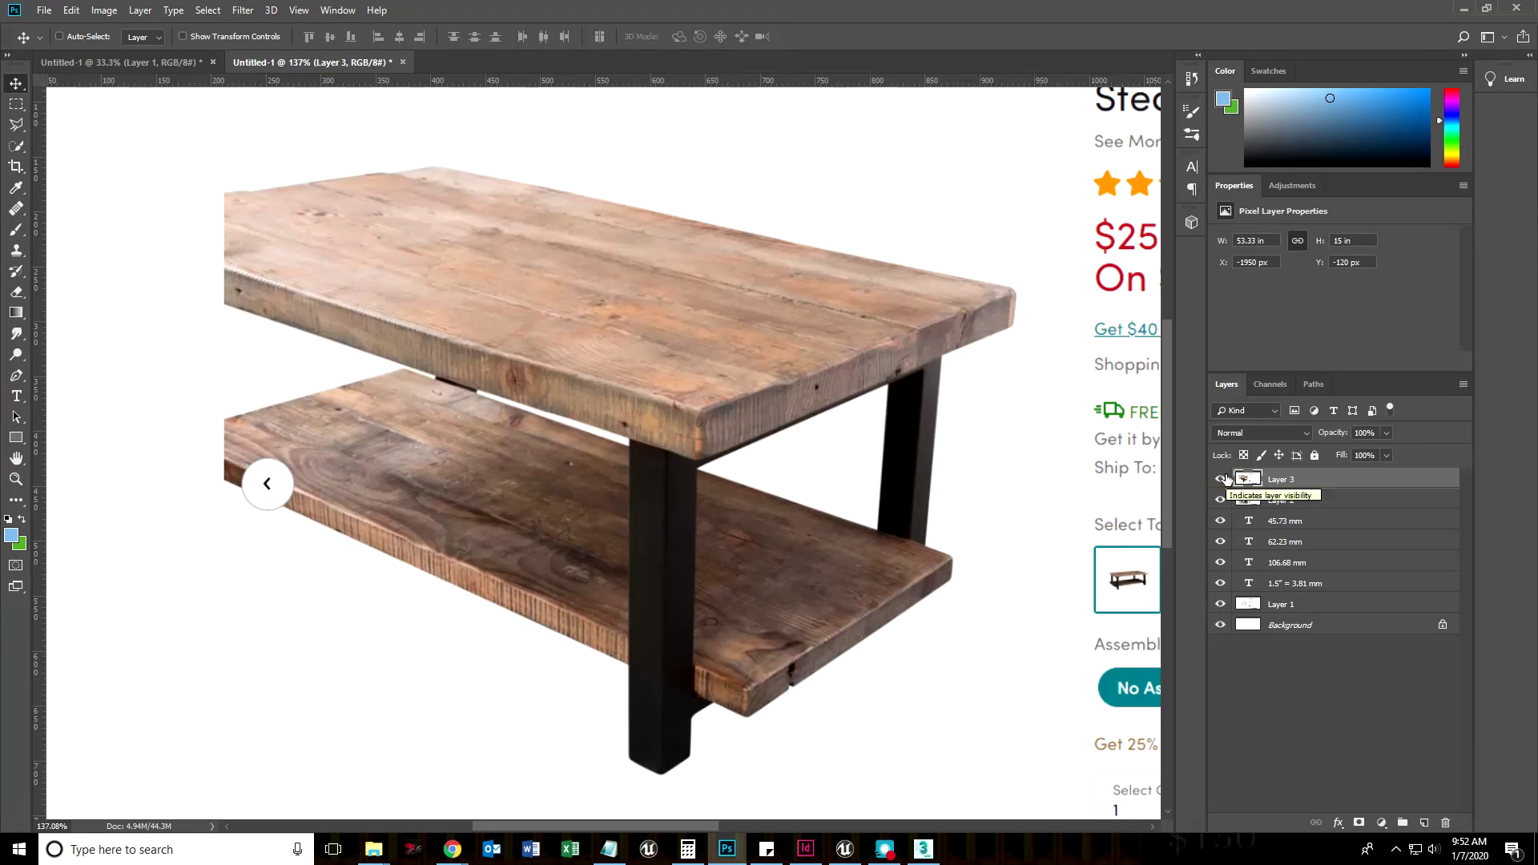
left_click(1223, 479)
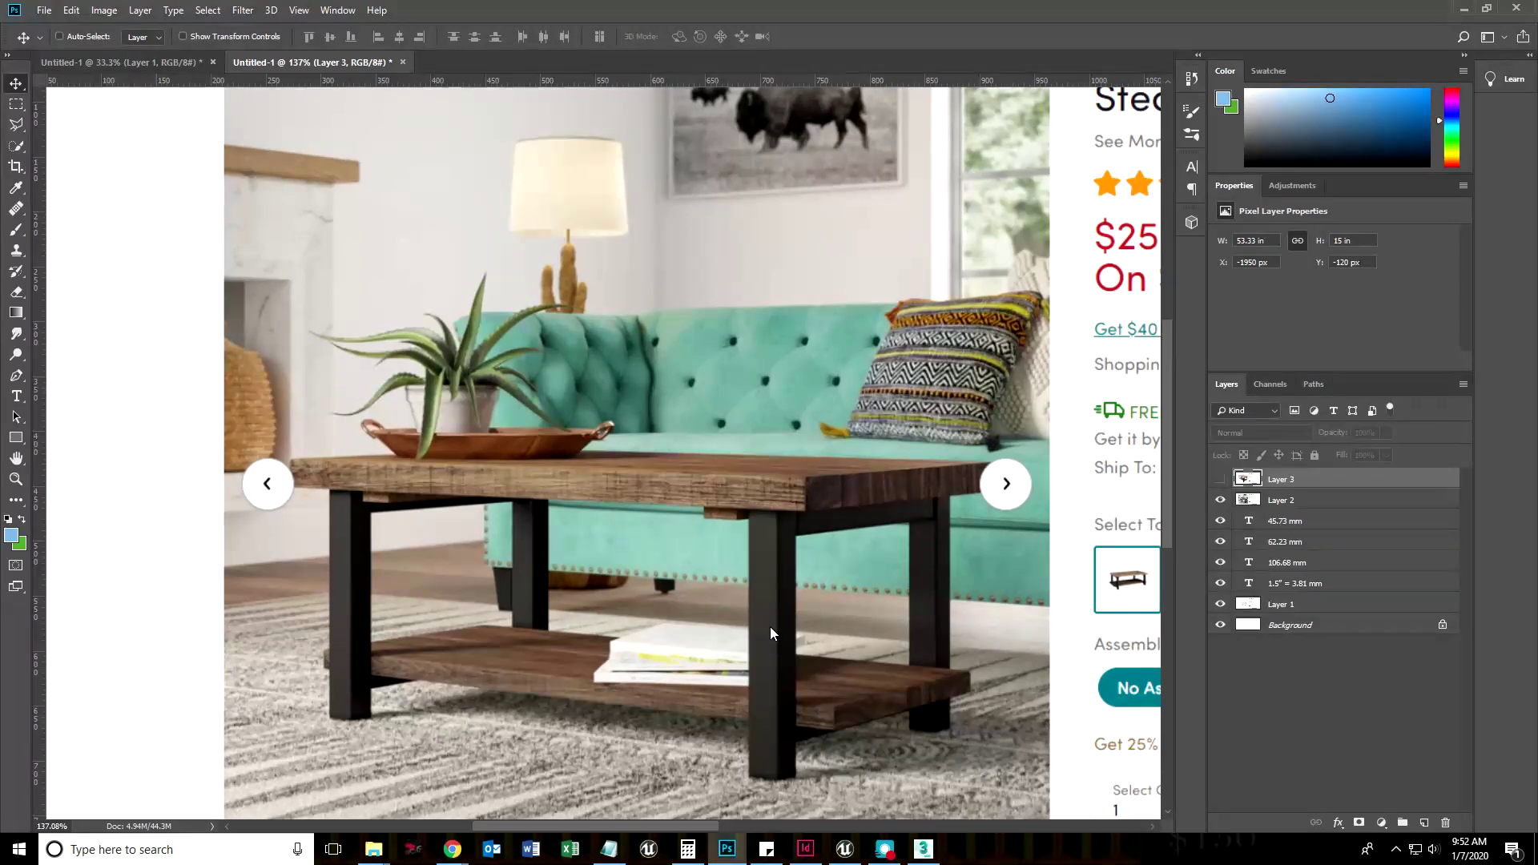
Step: Return to 3ds Max and create a box for a table leg, about 8.2 cm long, 18.7 cm wide and 44.6 cm high
left_click(1464, 8)
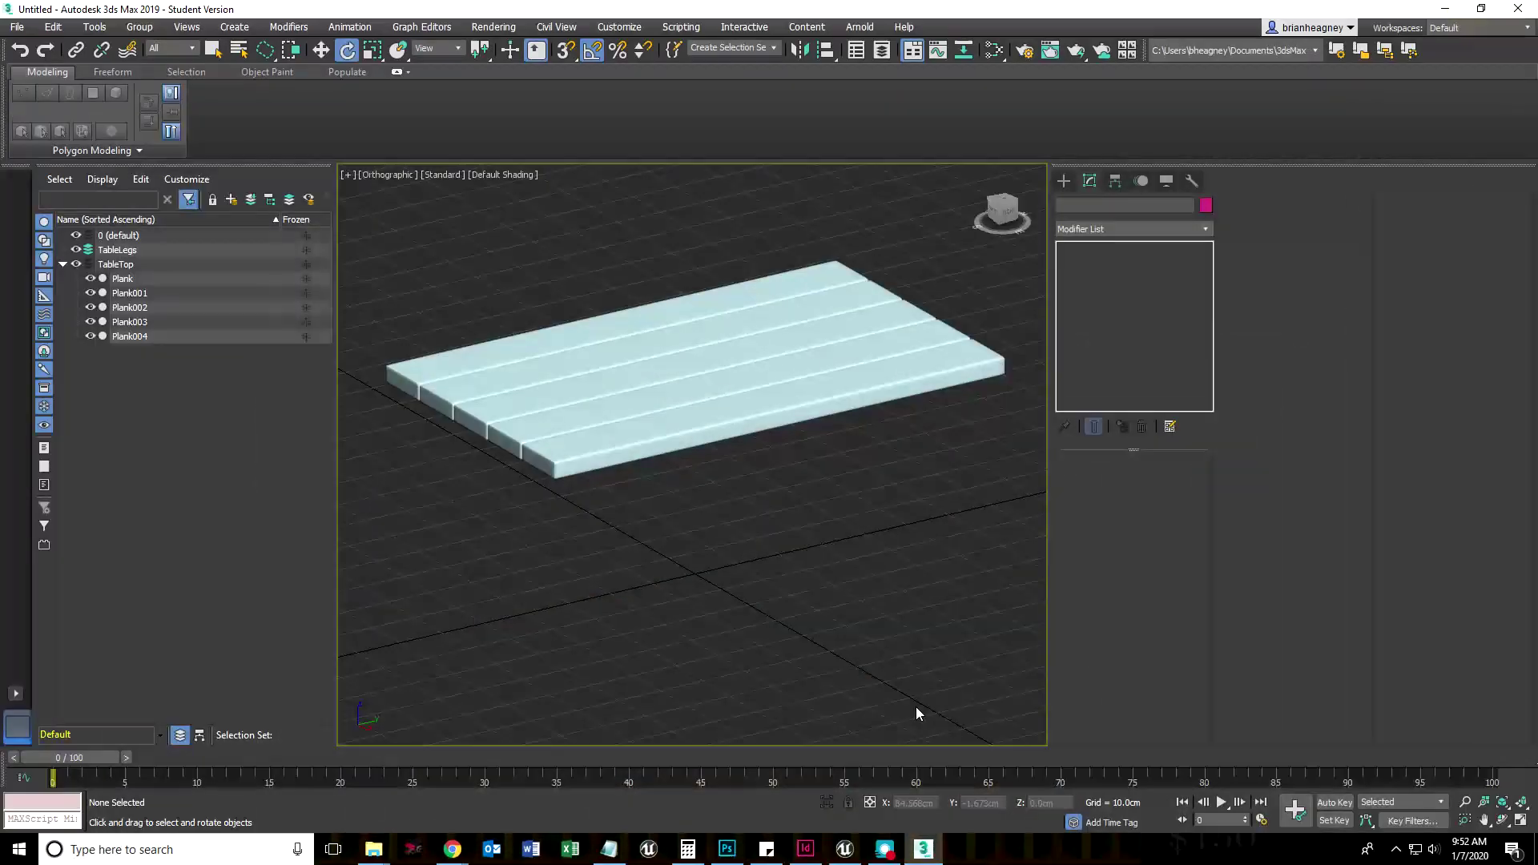
left_click(1066, 181)
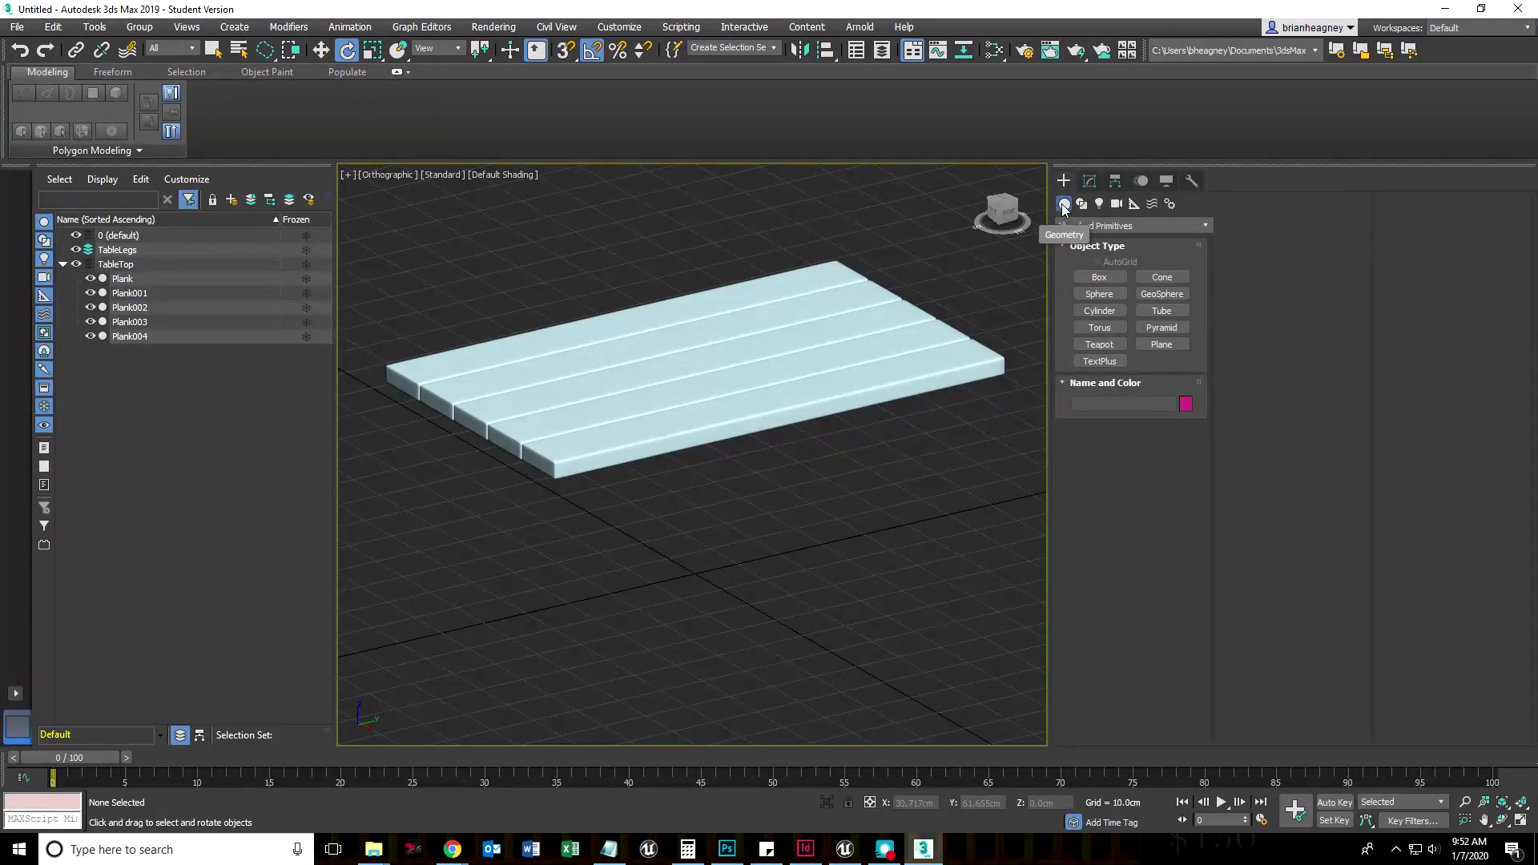
left_click(1100, 278)
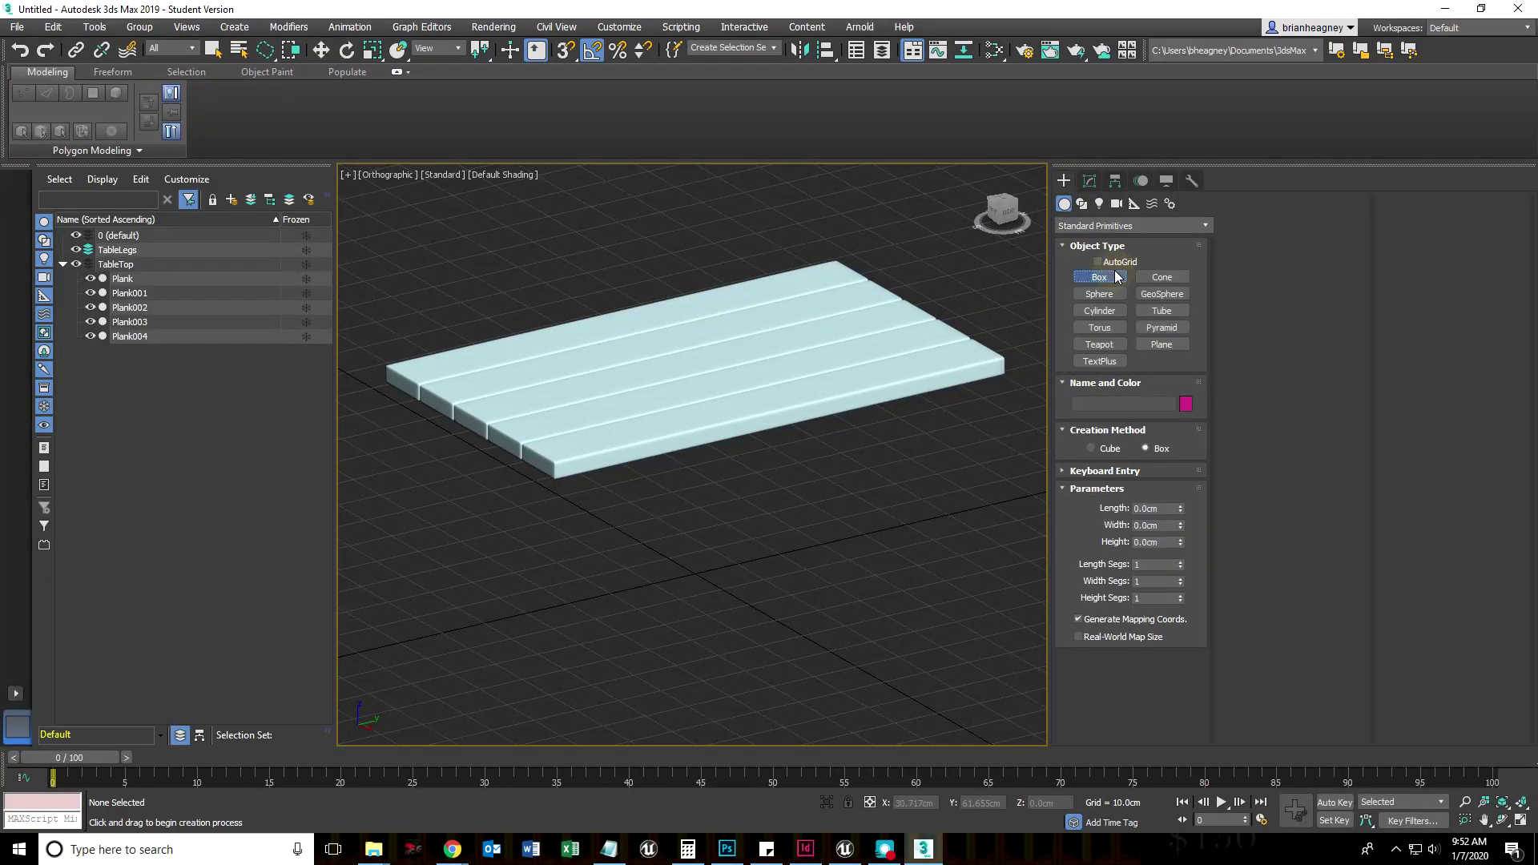
left_click_drag(632, 594, 717, 623)
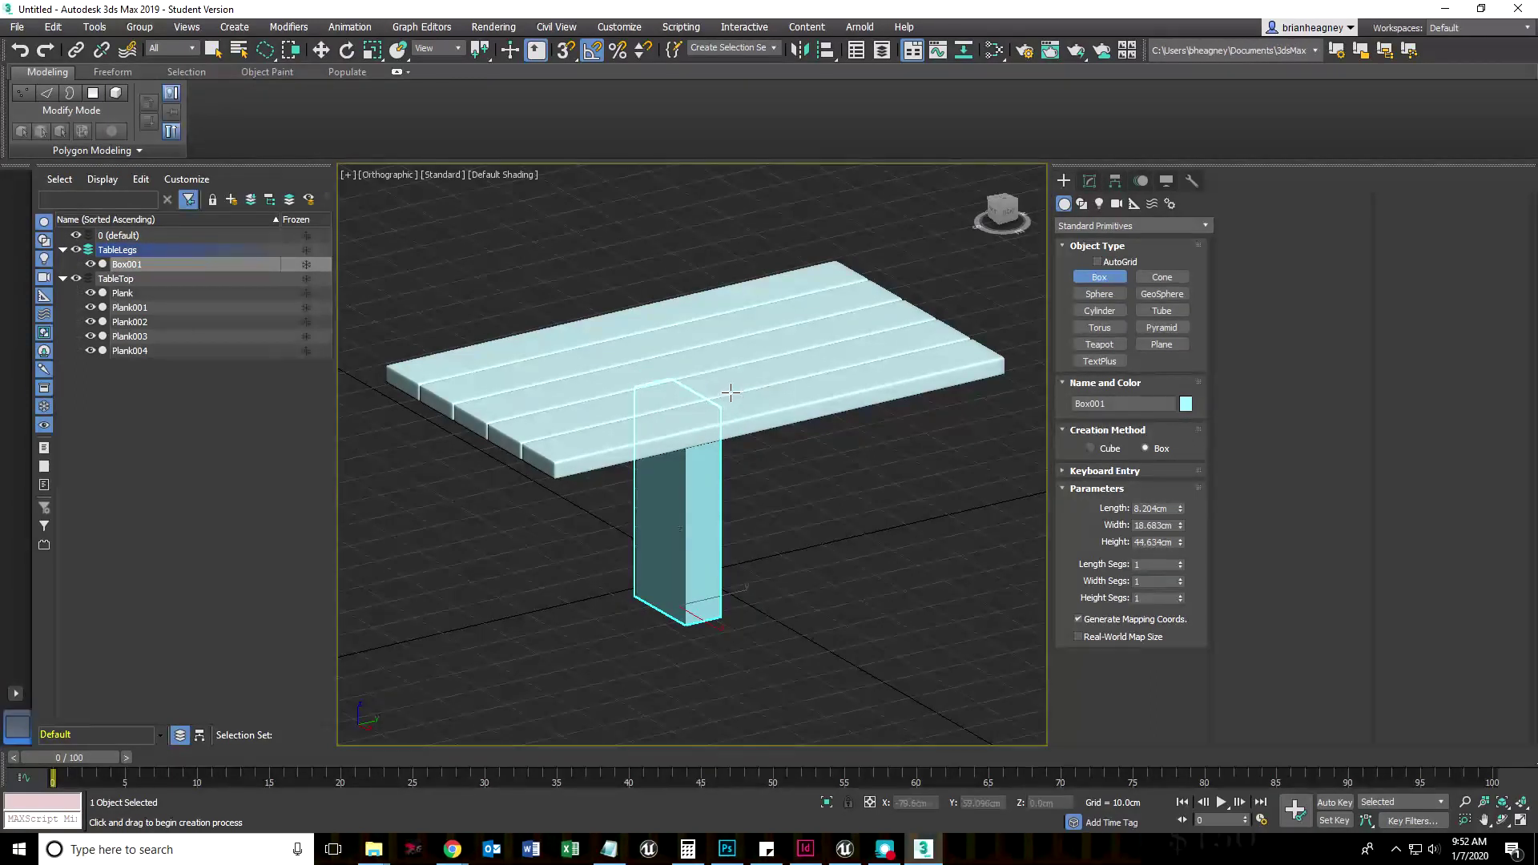
left_click(730, 394)
key("e")
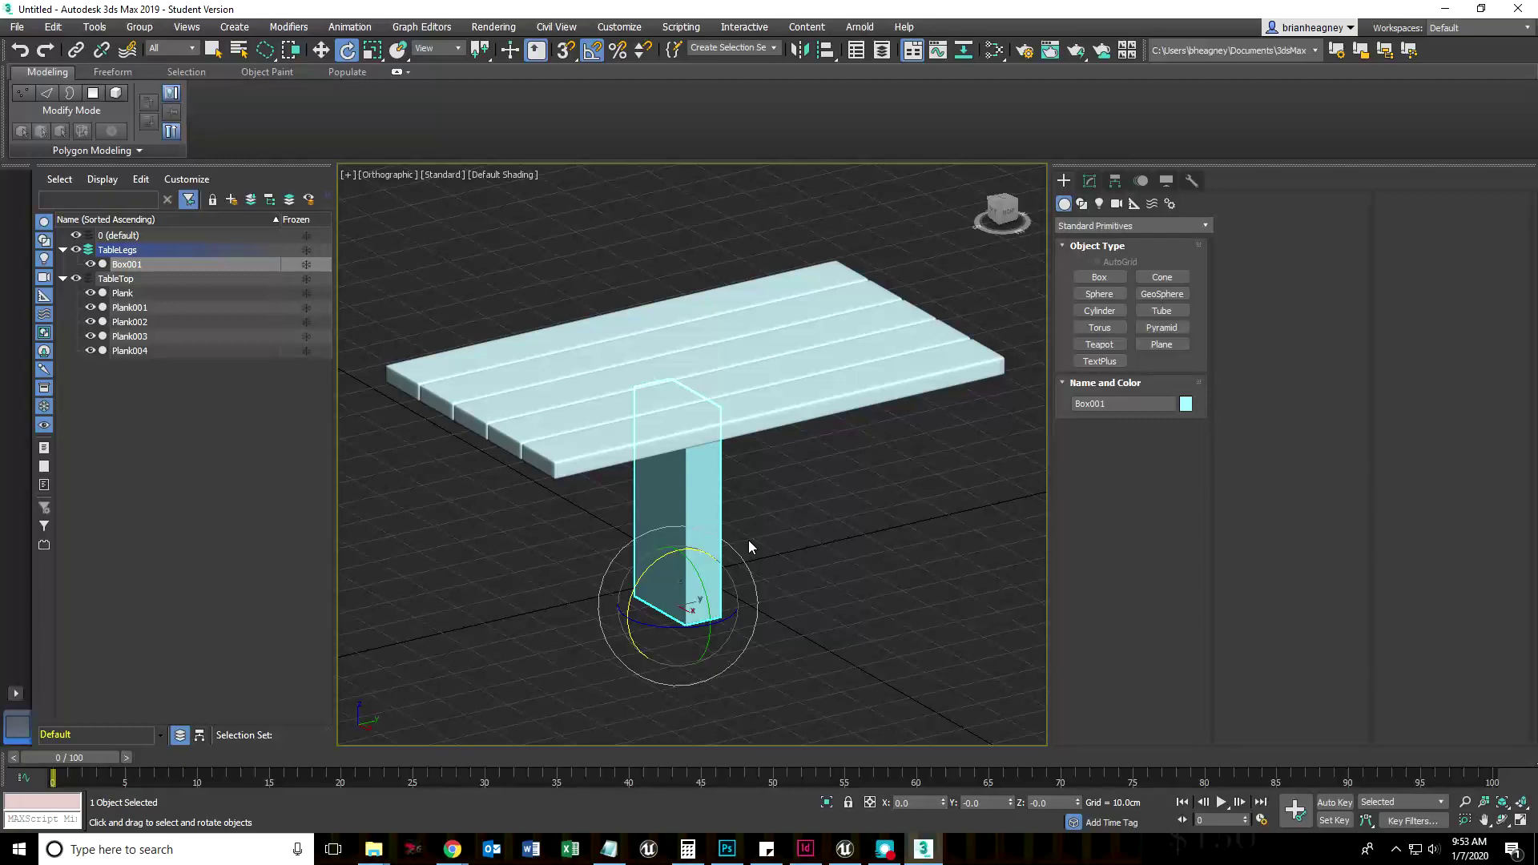
Step: Show four viewports and enlarge their area by narrowing the command panel and scene explorer, with the upper pair made taller
key("alt+w")
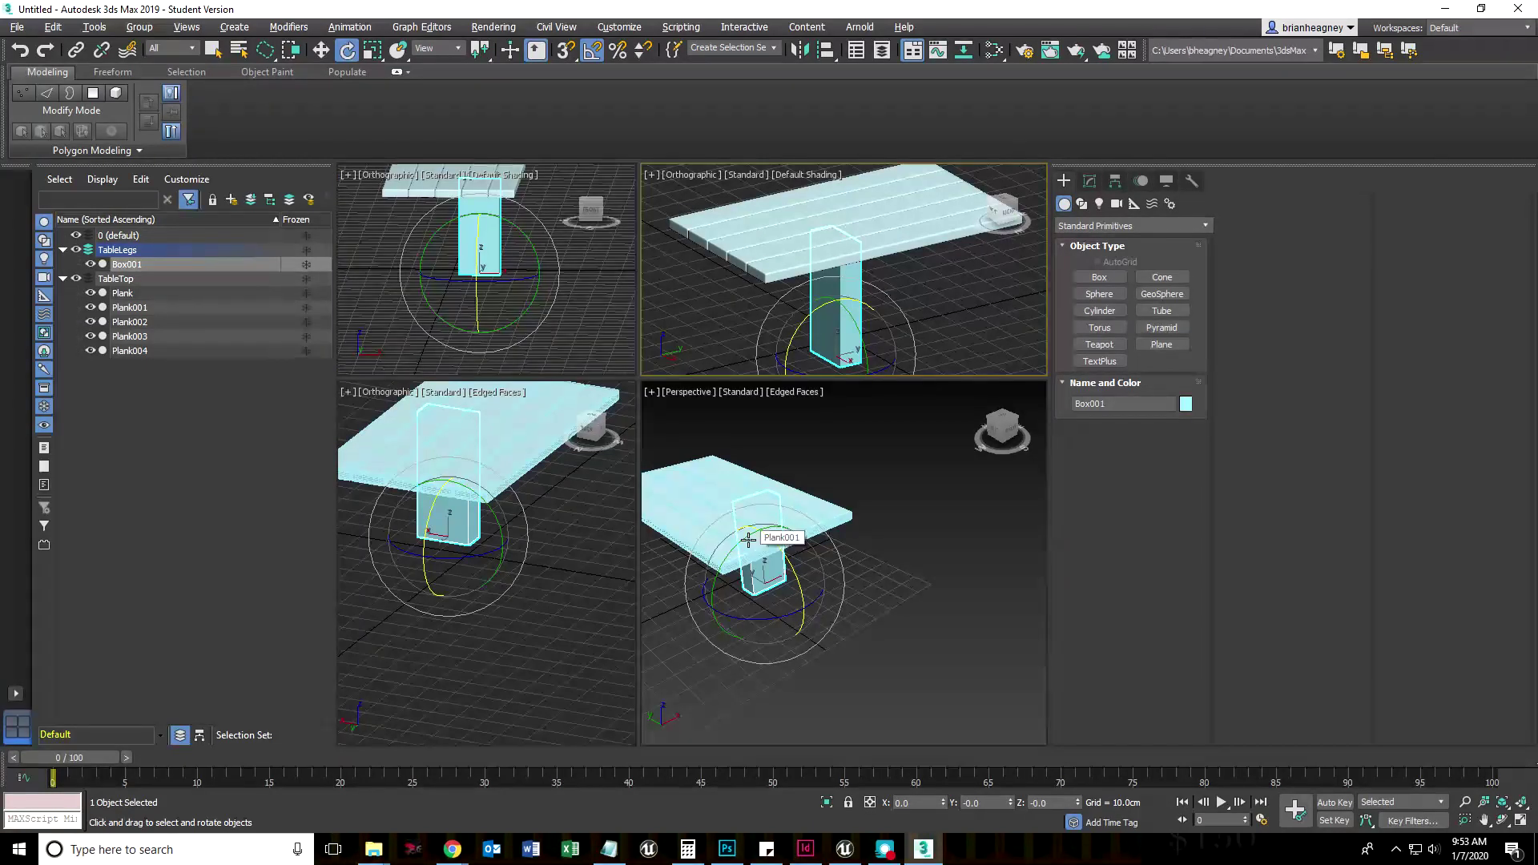
left_click_drag(1049, 426, 1401, 411)
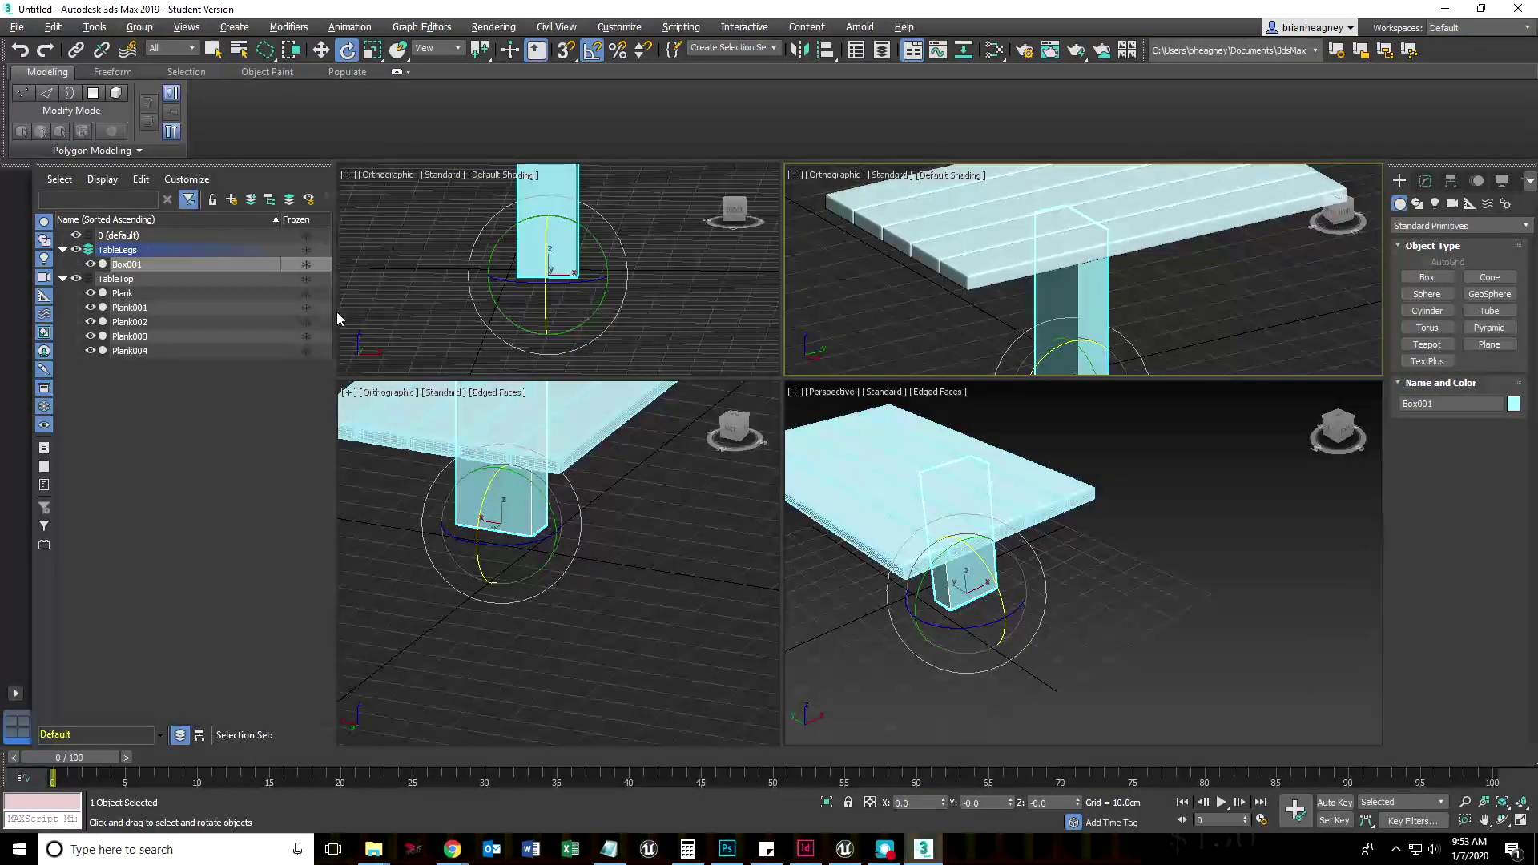
left_click_drag(332, 312, 215, 318)
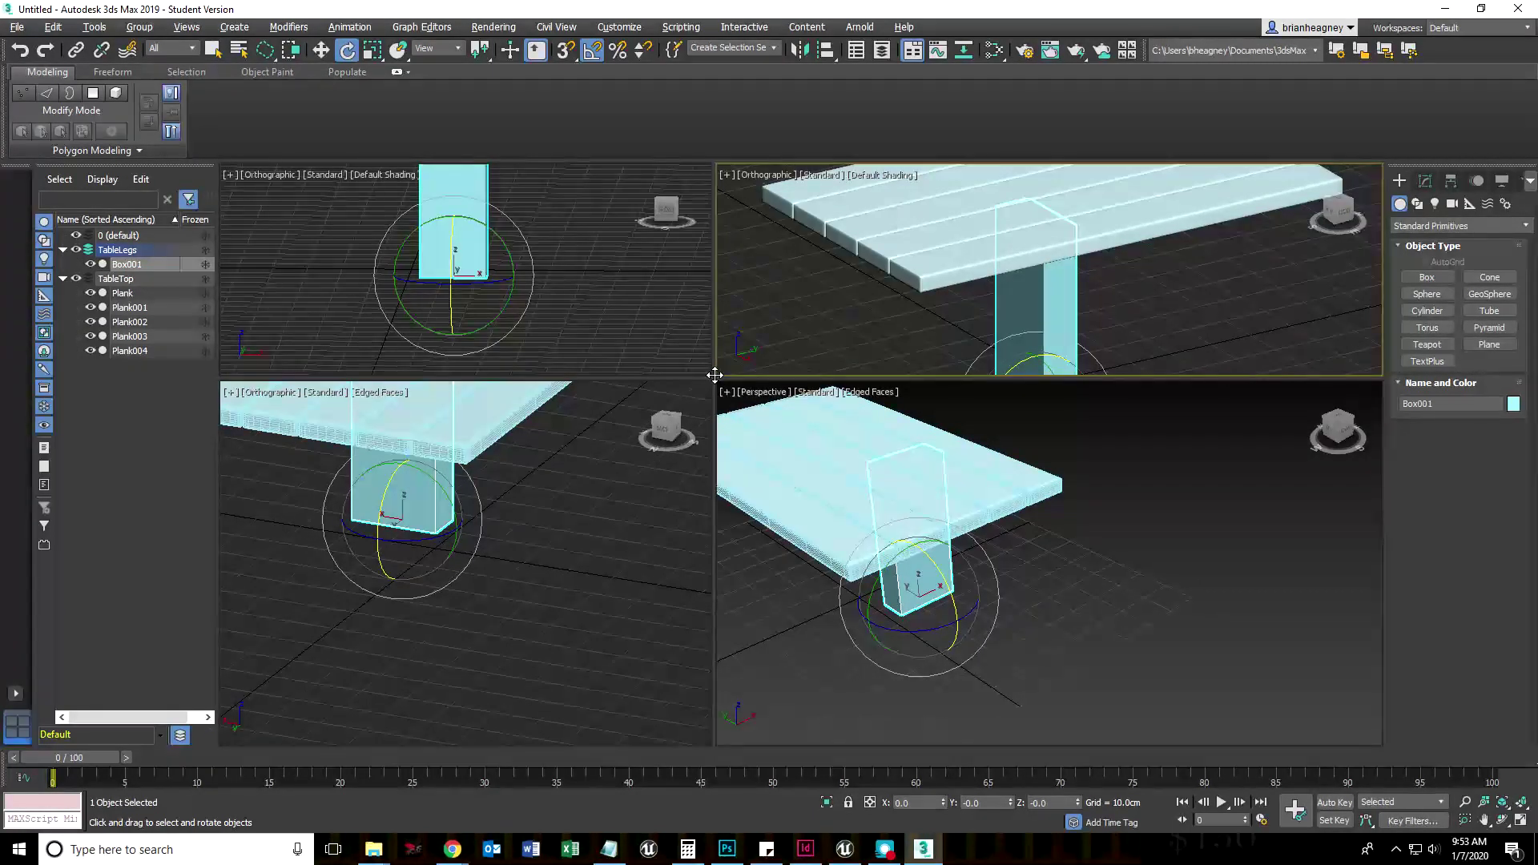
left_click_drag(714, 375, 773, 472)
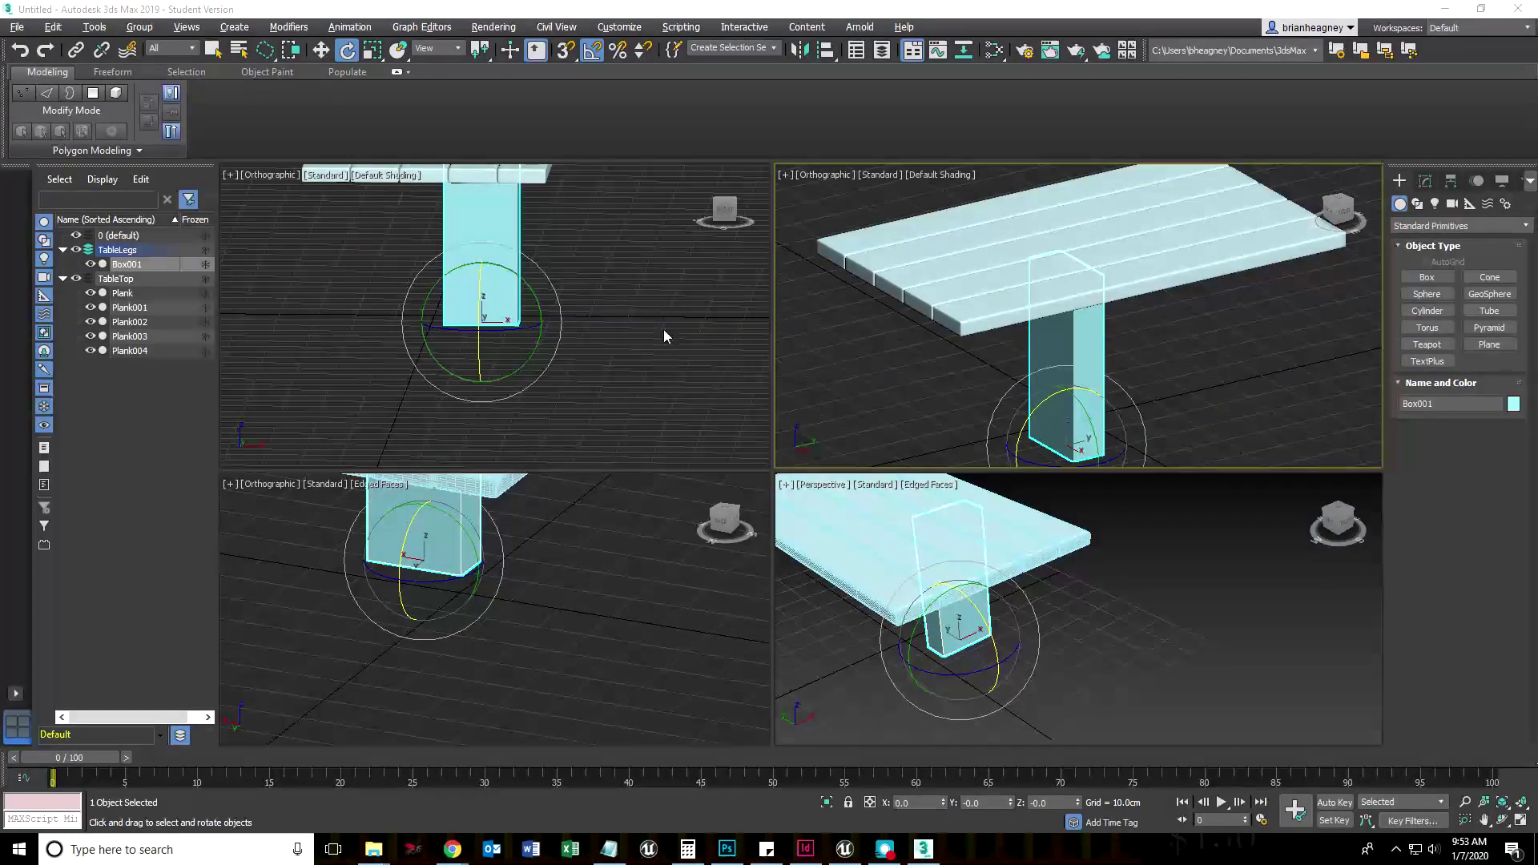
middle_click_drag(663, 336, 652, 407)
middle_click_drag(531, 639, 609, 653)
middle_click_drag(795, 646, 894, 637)
middle_click_drag(862, 391, 906, 360)
middle_click_drag(372, 386, 368, 353)
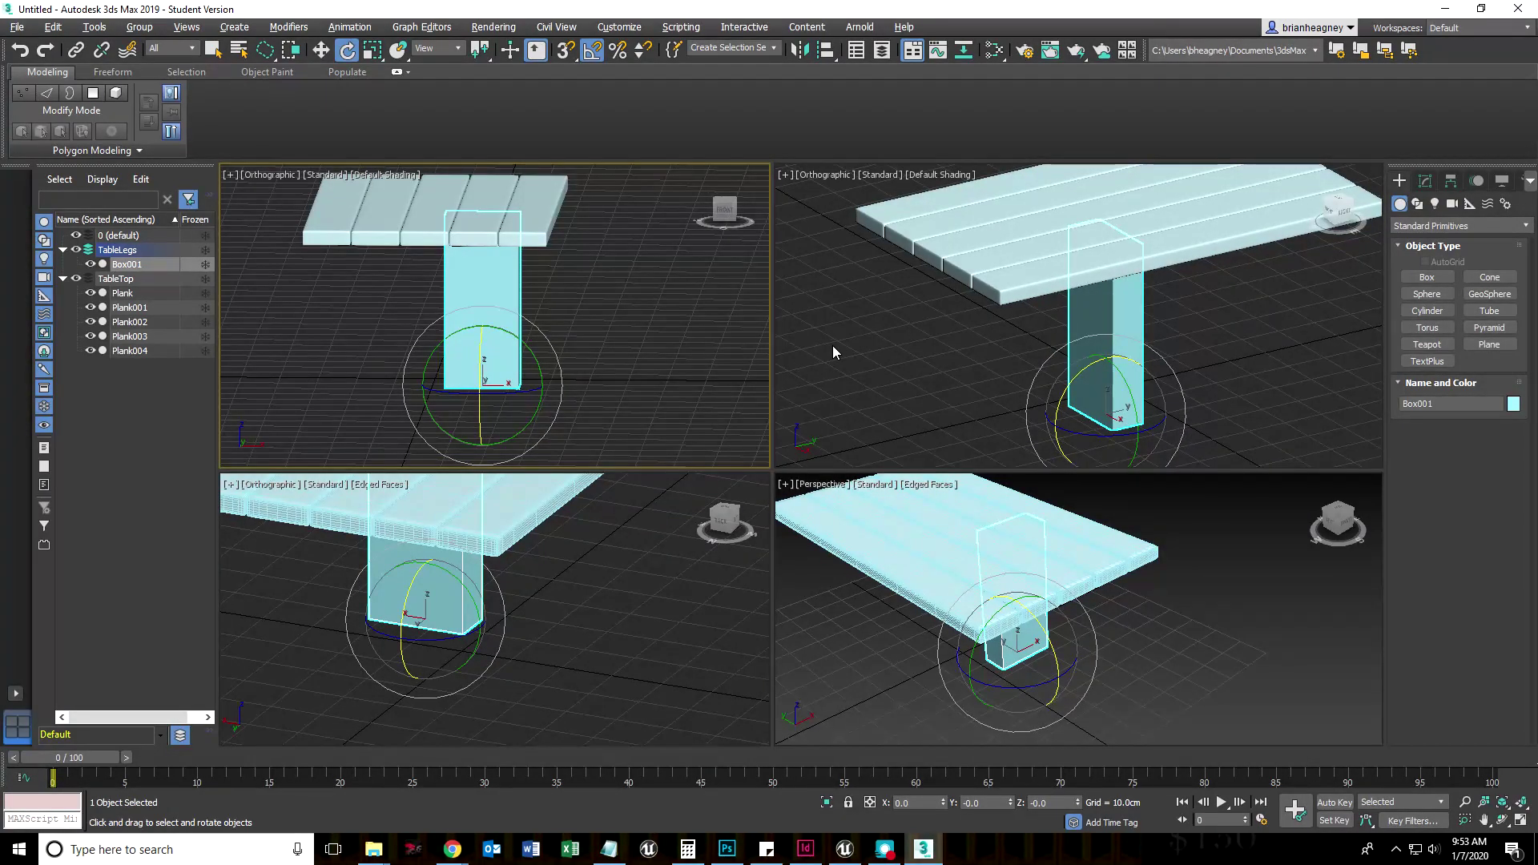
scroll(945, 679, "down", 5)
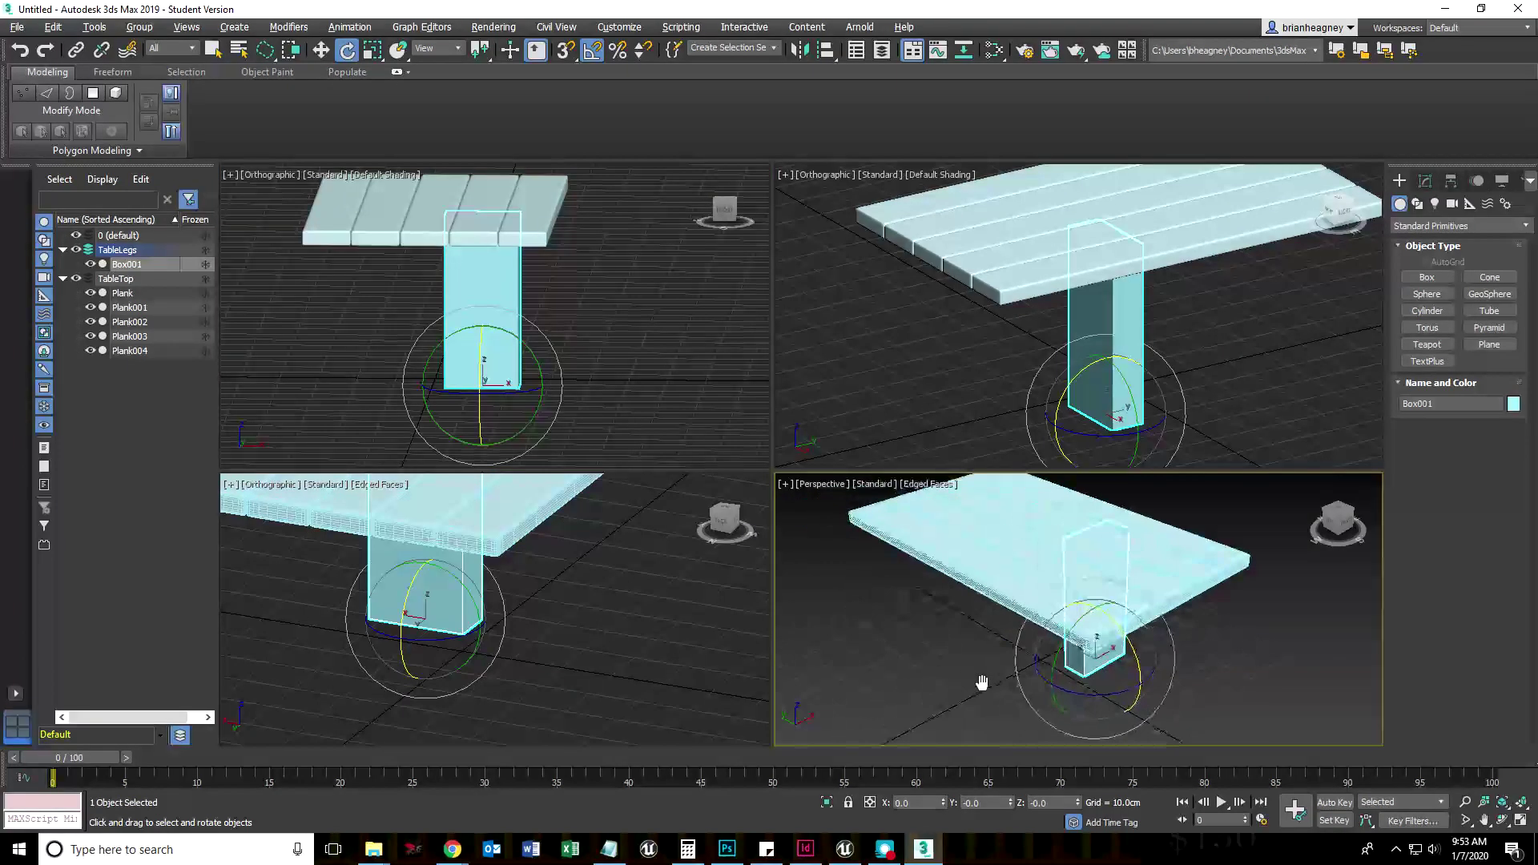
scroll(961, 641, "up", 5)
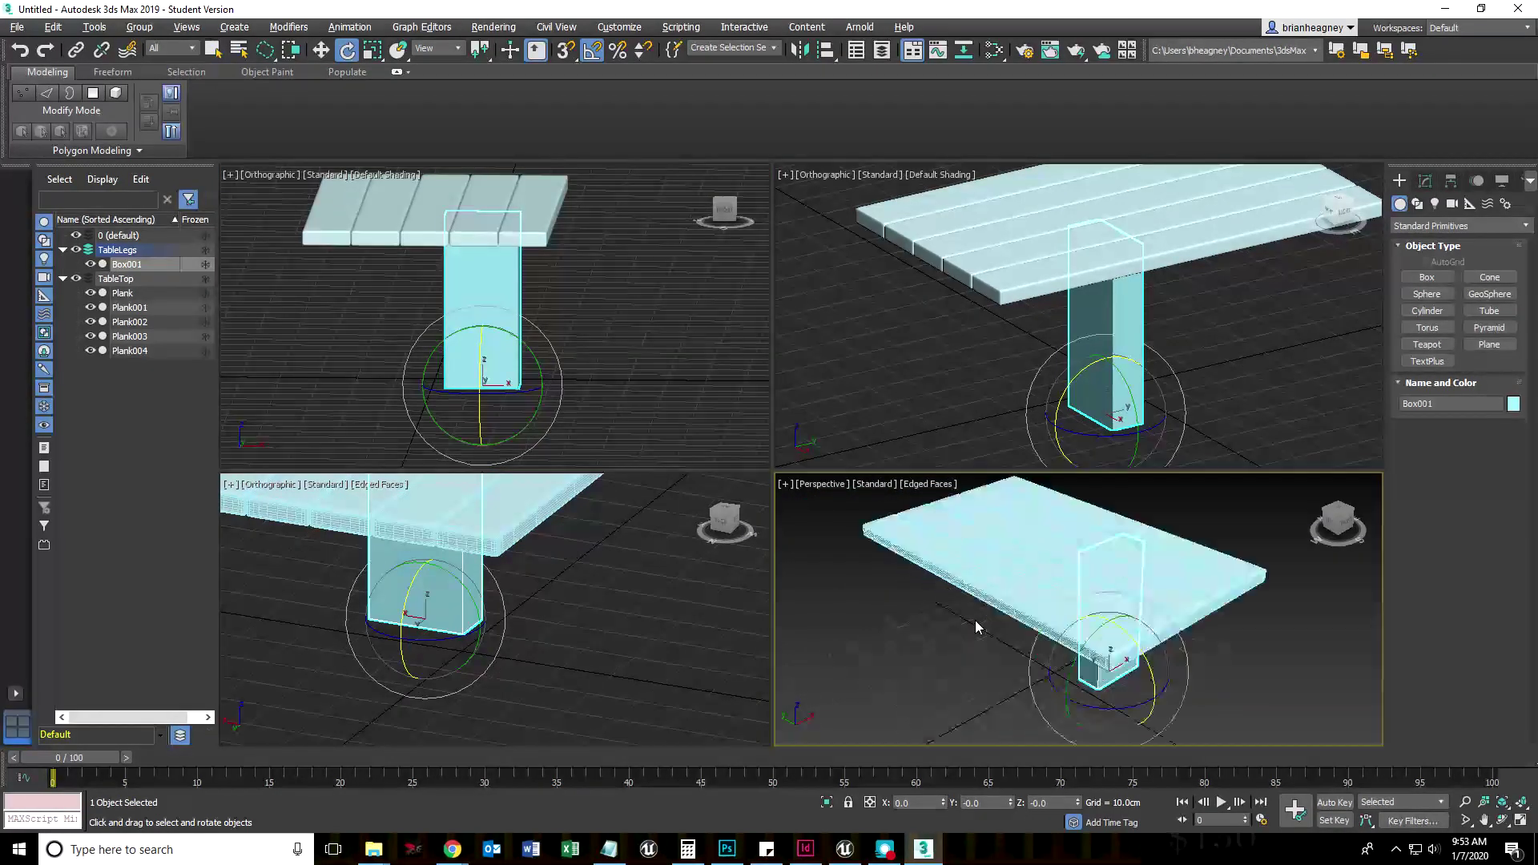
Step: Set the first viewport to a Top view with wireframe display
left_click(591, 325)
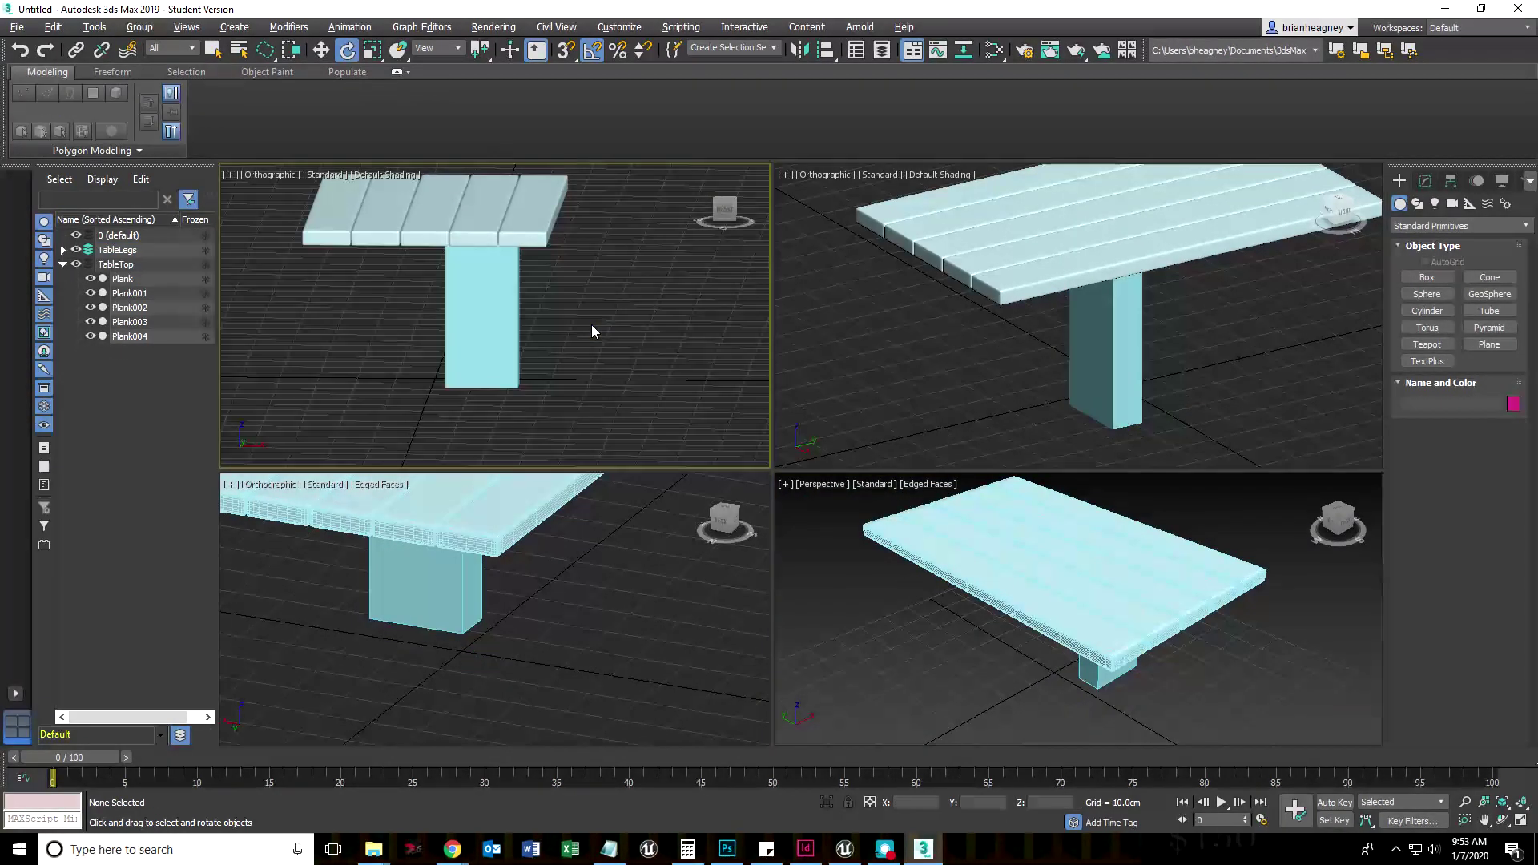
key("t")
scroll(593, 345, "down", 3)
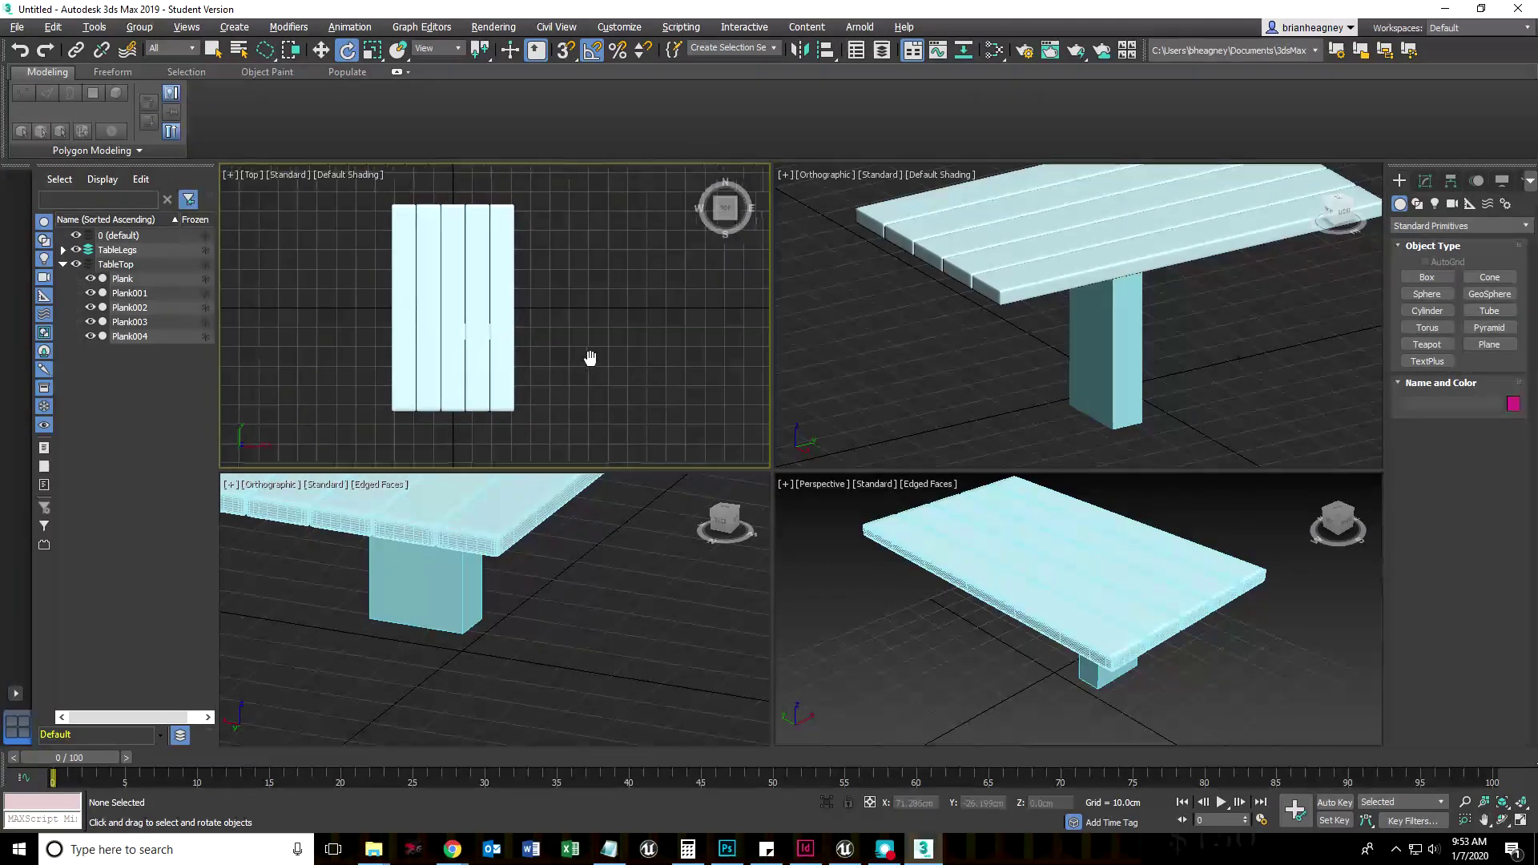
key("F3")
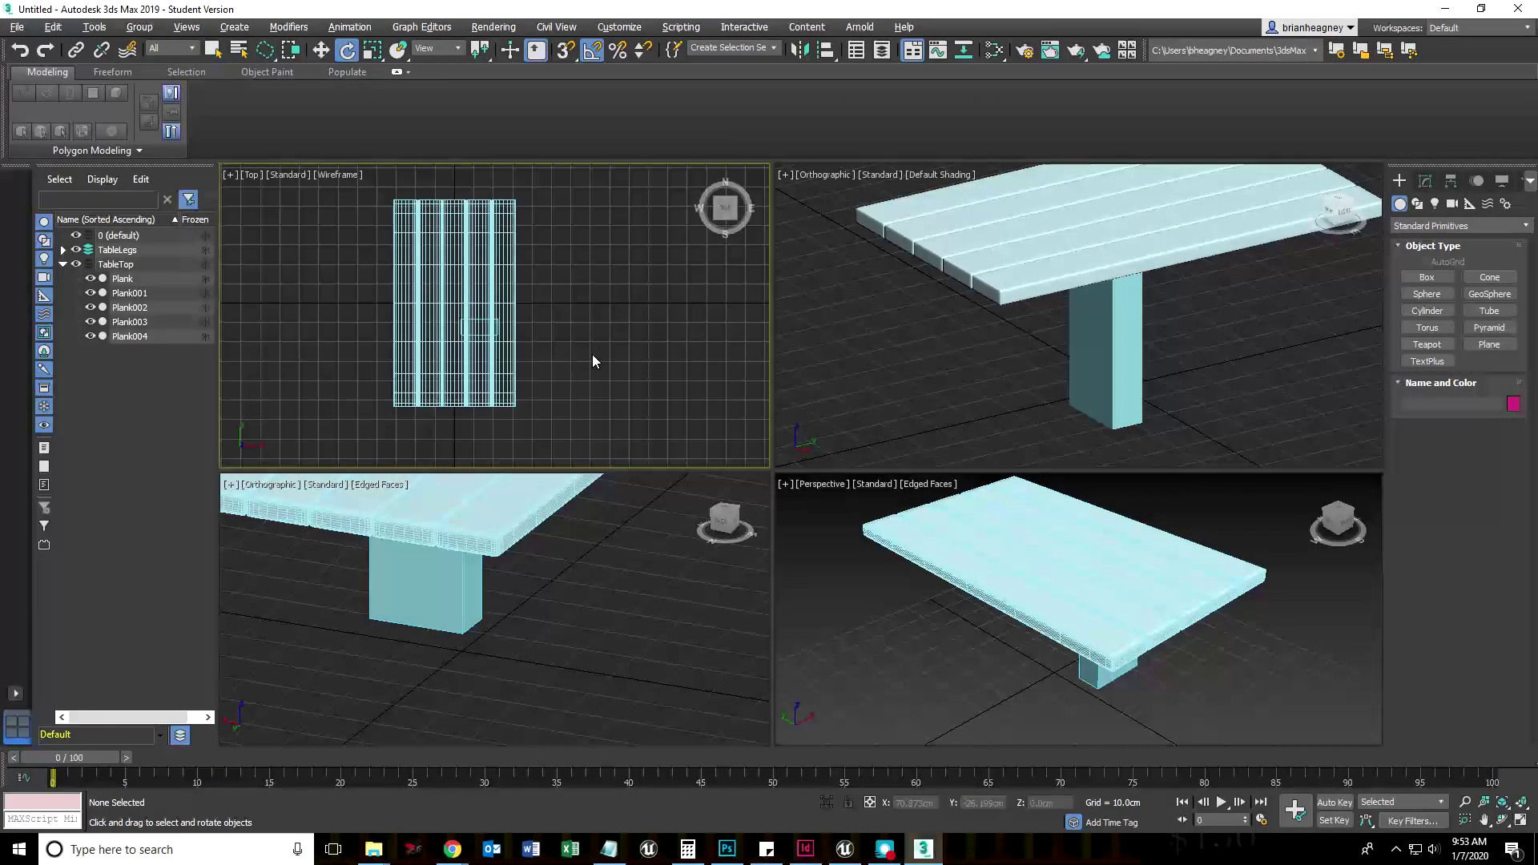
Step: Set the orthographic viewport below the Top view to a Front view with wireframe display
left_click(595, 623)
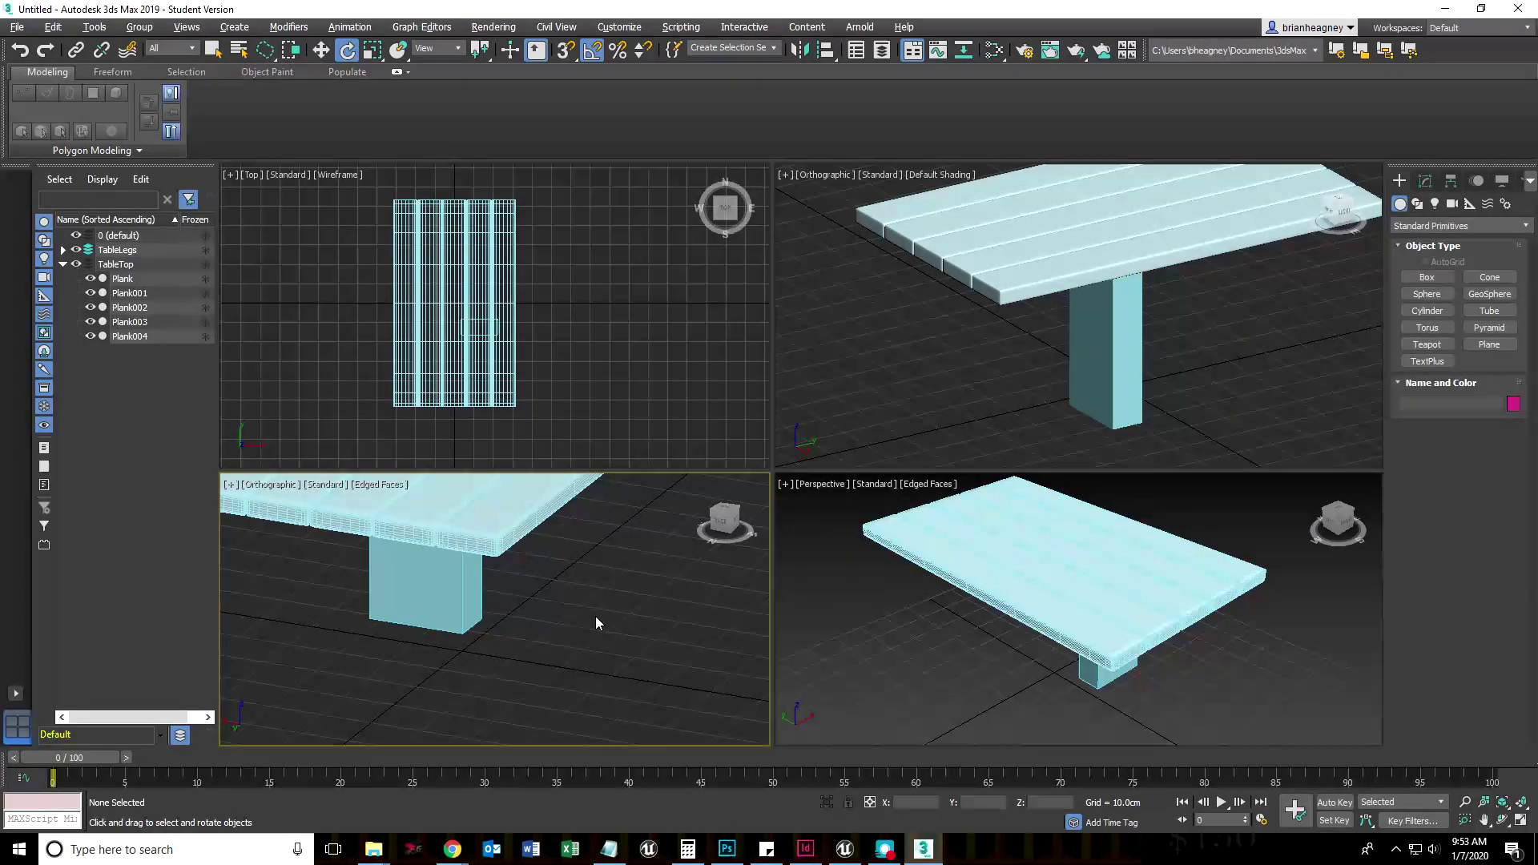
key("l")
scroll(566, 604, "up", 3)
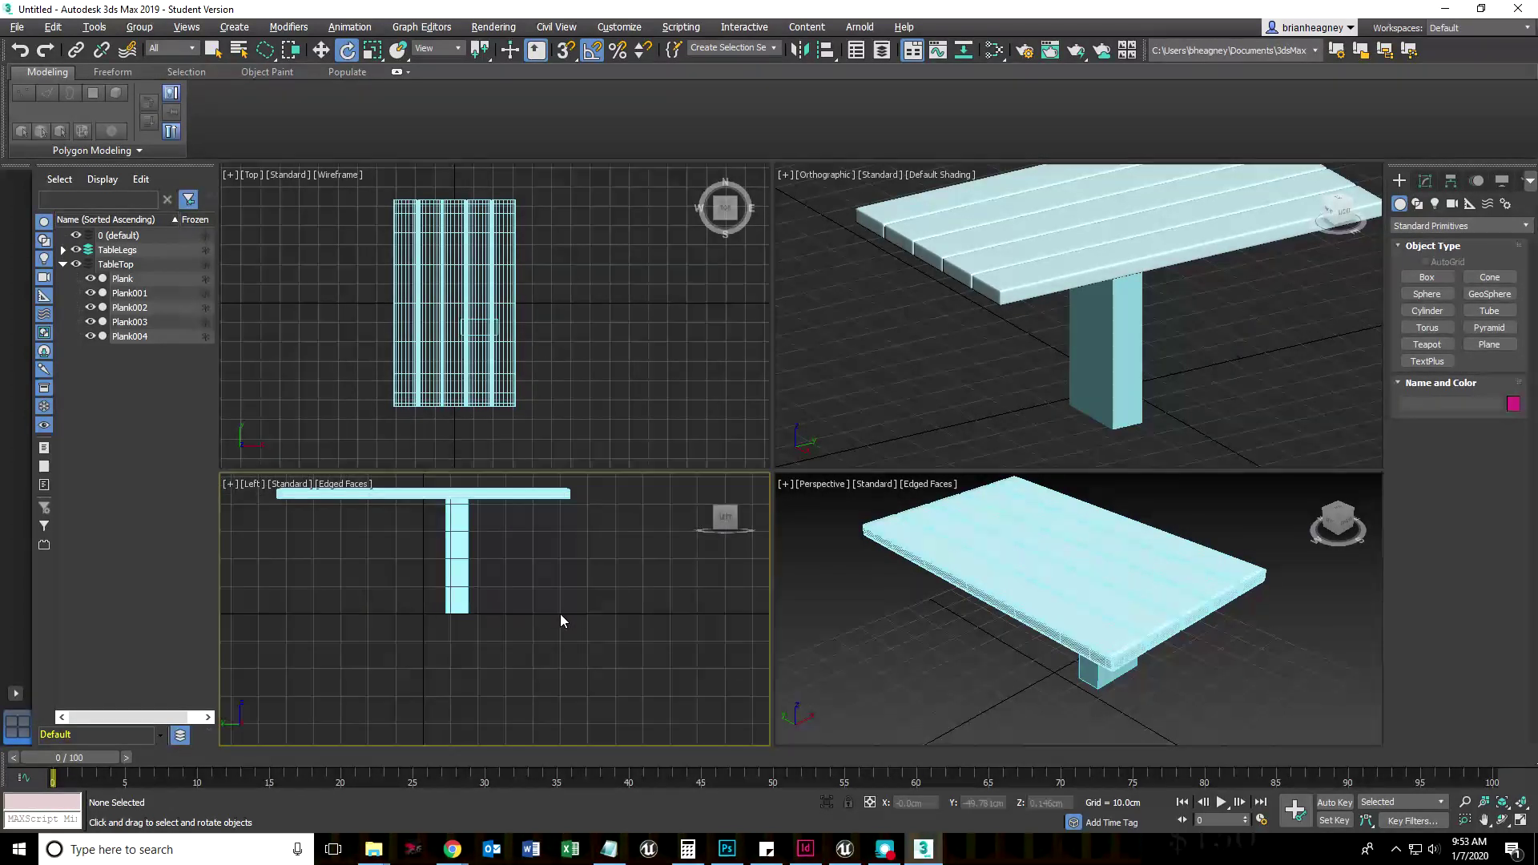
key("f")
middle_click_drag(577, 548, 583, 615)
key("F3")
scroll(500, 589, "up", 2)
Step: Set the default-shaded orthographic viewport beside the Top view to a Left view with wireframe display
middle_click_drag(937, 349, 946, 365)
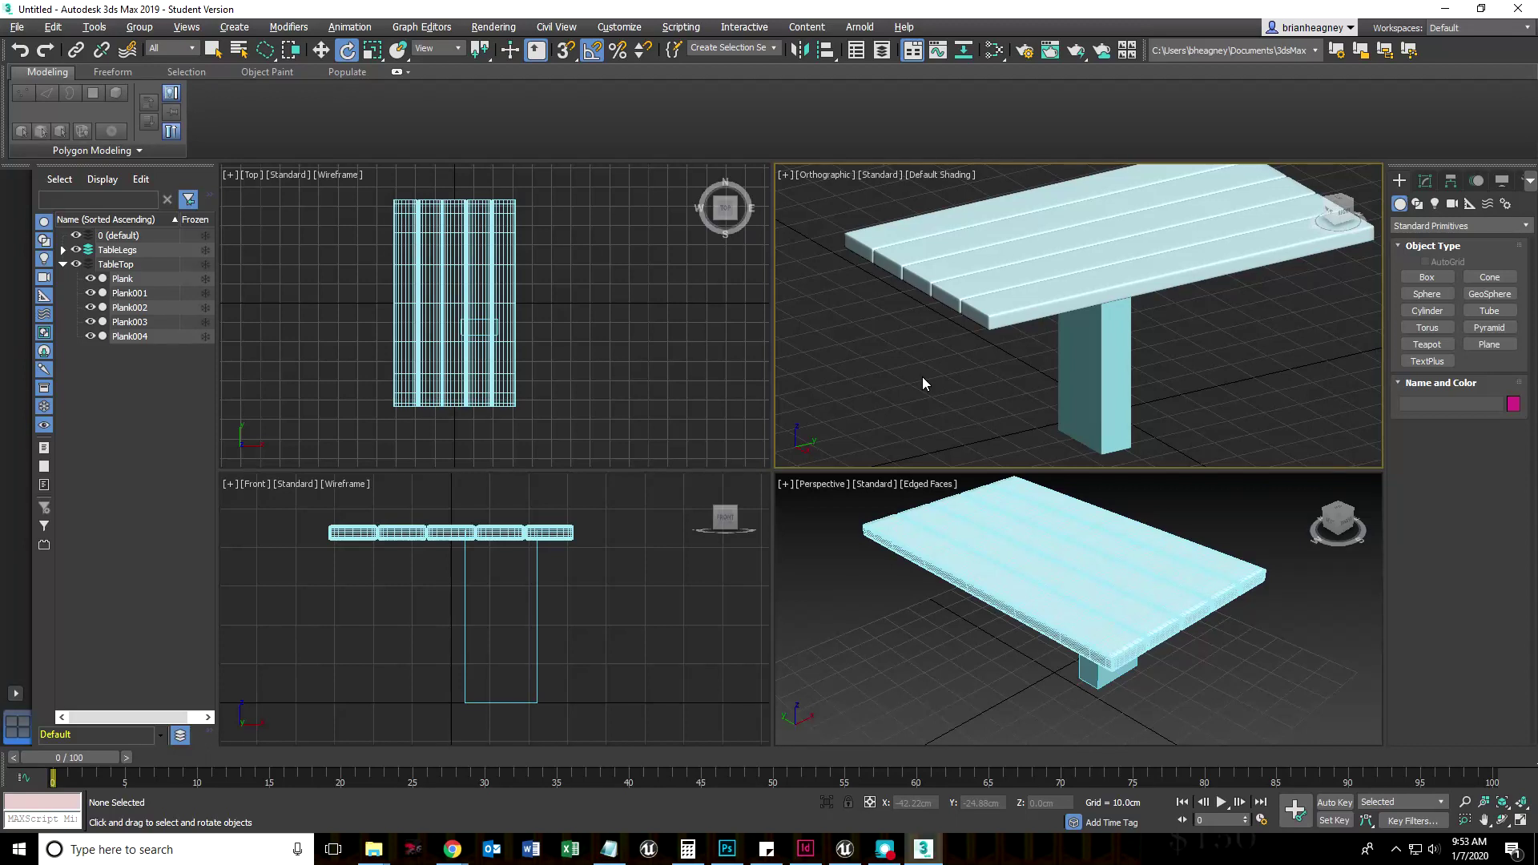
key("l")
scroll(921, 375, "up", 2)
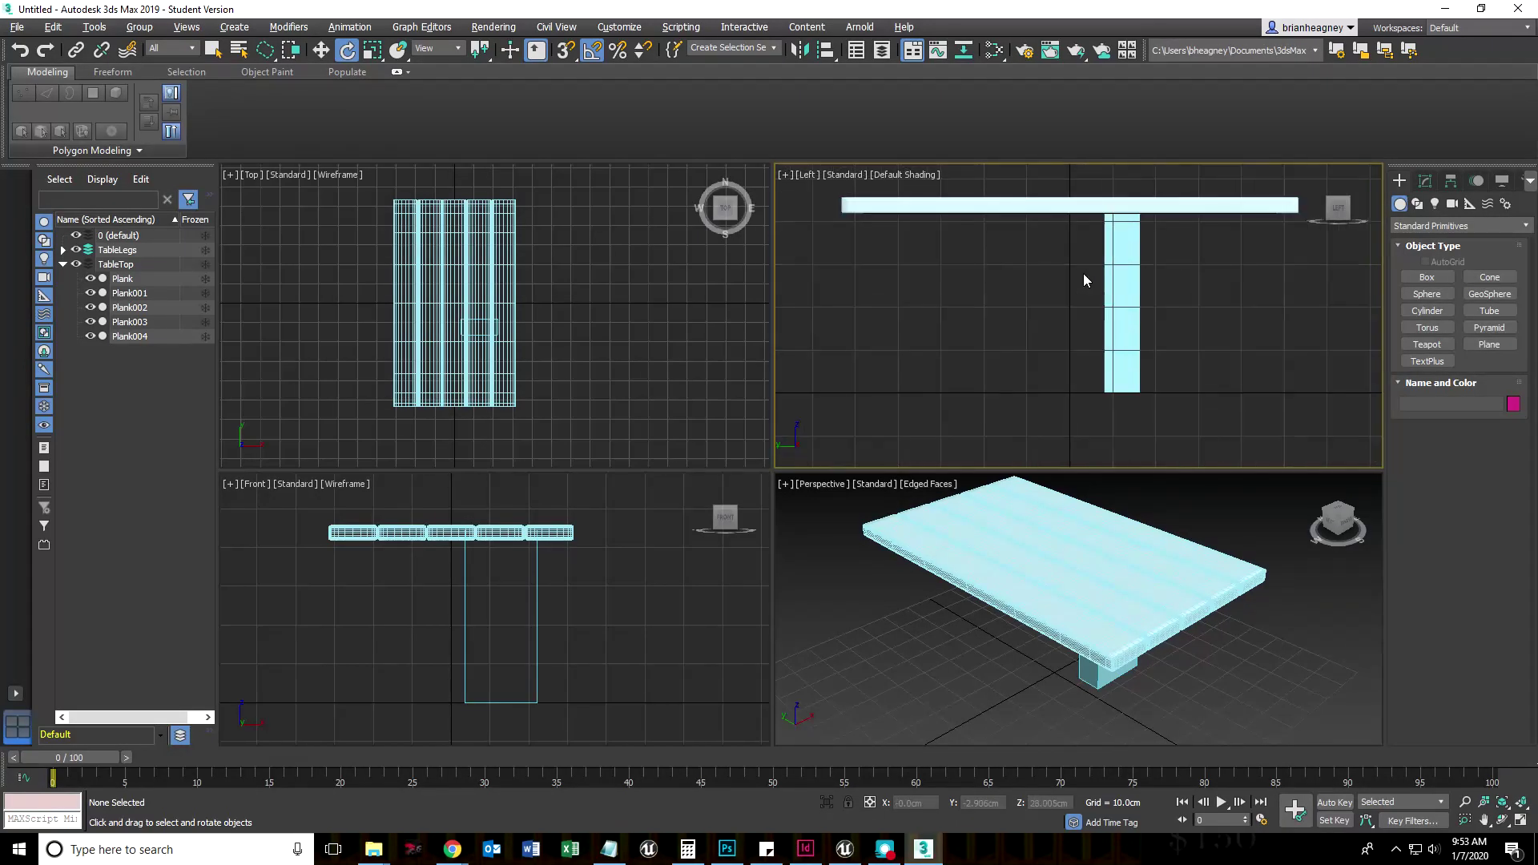
middle_click_drag(1083, 272, 1061, 324)
key("F3")
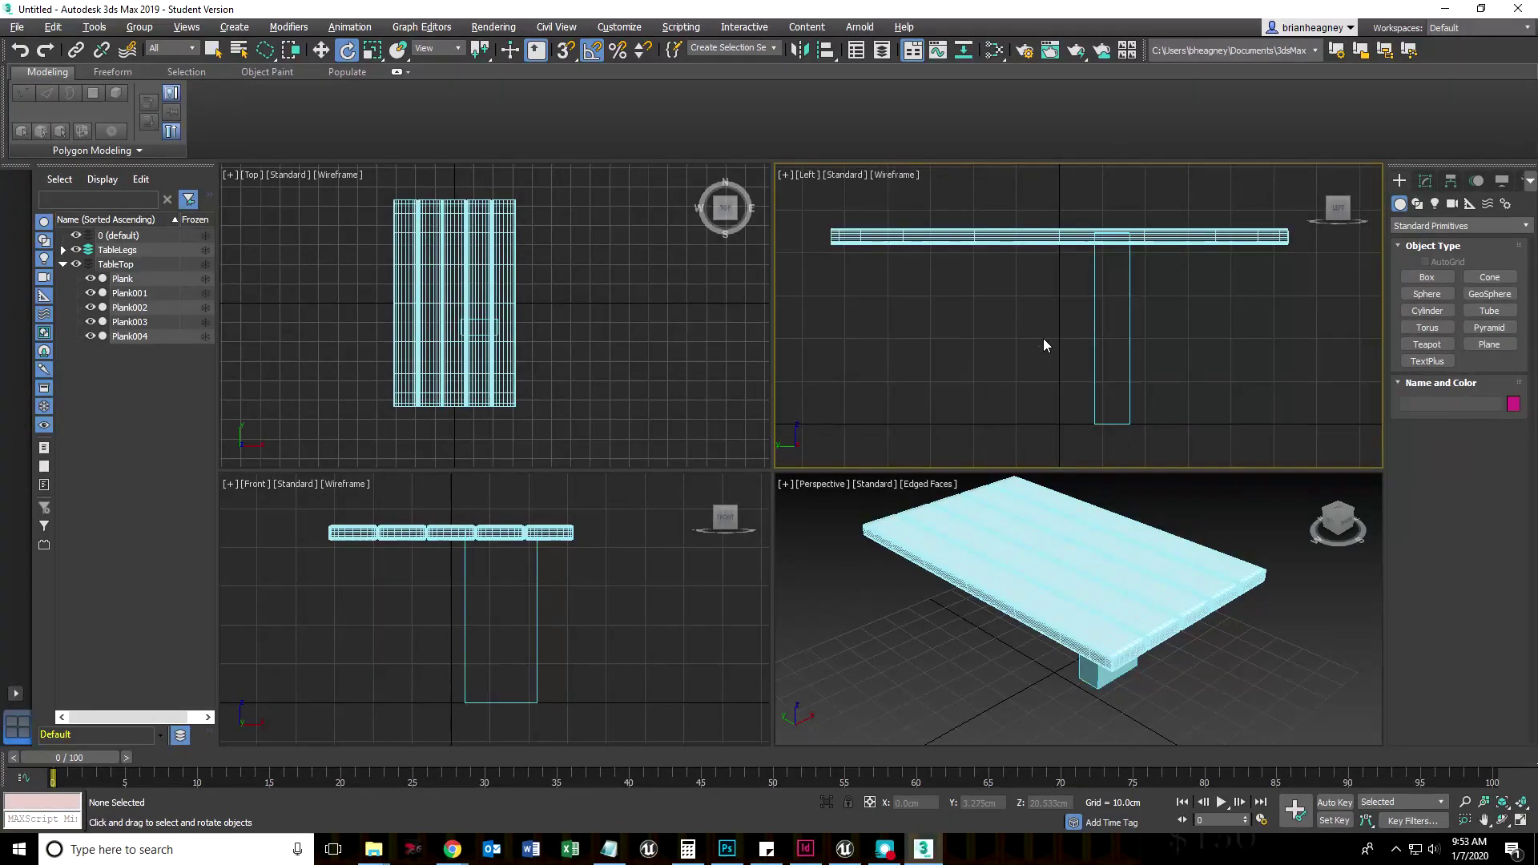
scroll(1040, 352, "up", 3)
scroll(1038, 372, "down", 2)
Step: Change the Perspective viewport to Orthographic with default shading and no edged faces, angled to show the table's plank ends
middle_click_drag(975, 659, 981, 682)
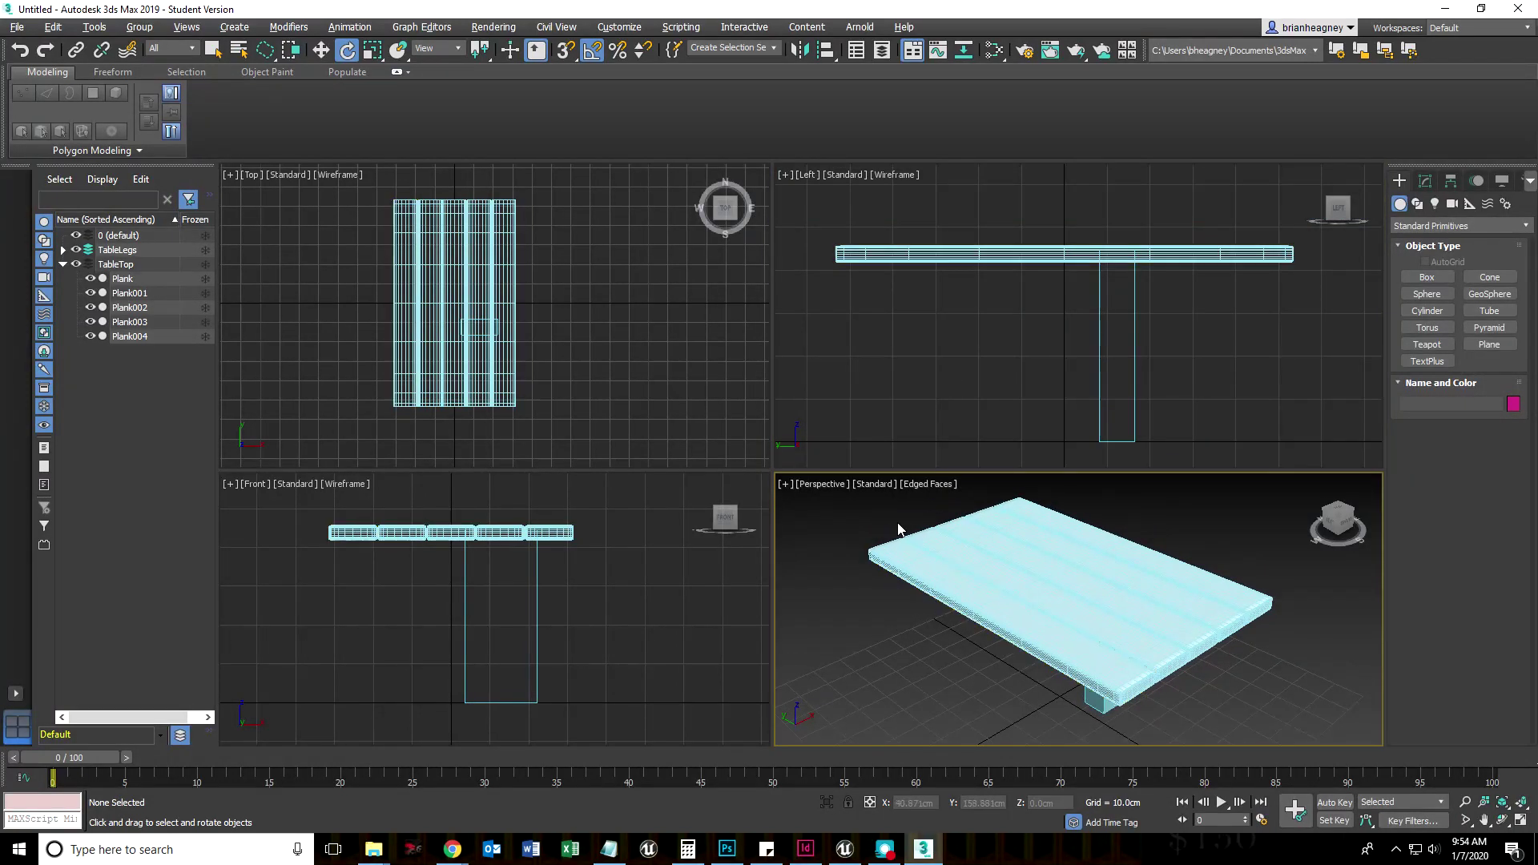
left_click(838, 484)
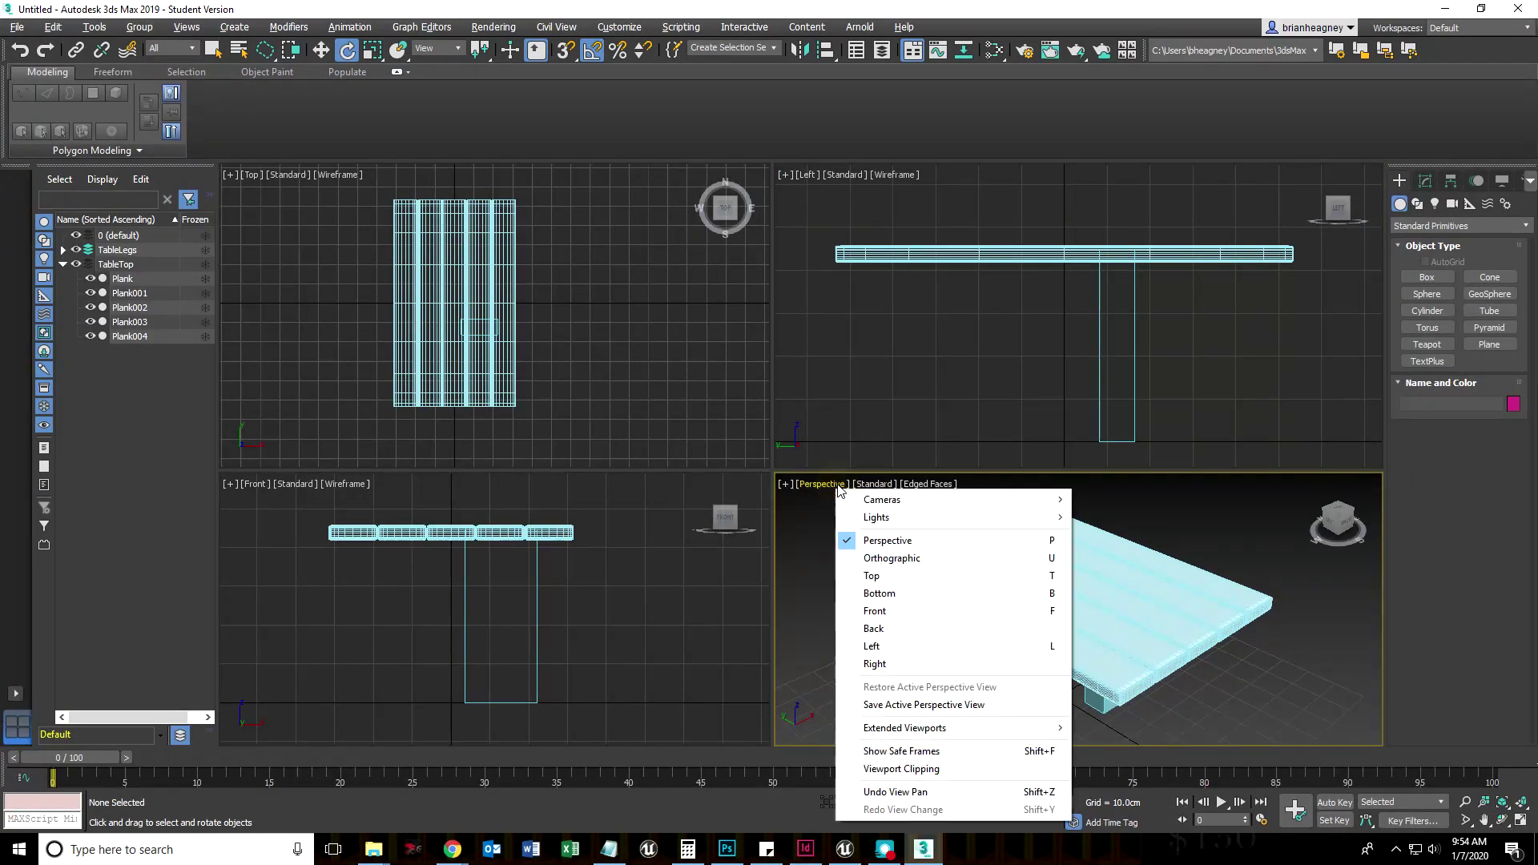
left_click(901, 561)
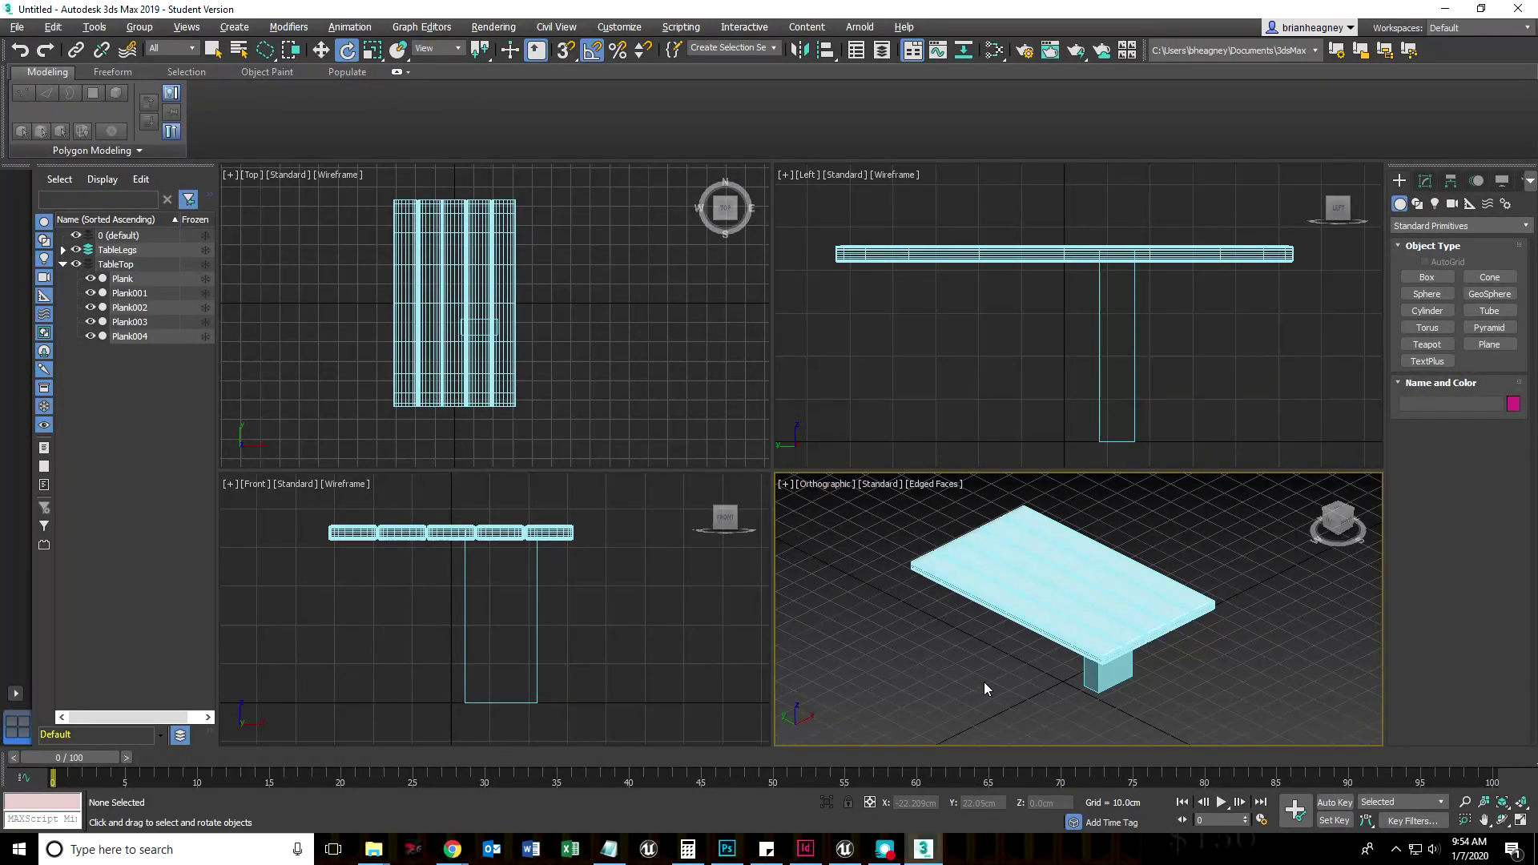
middle_click_drag(983, 681, 996, 661, "alt")
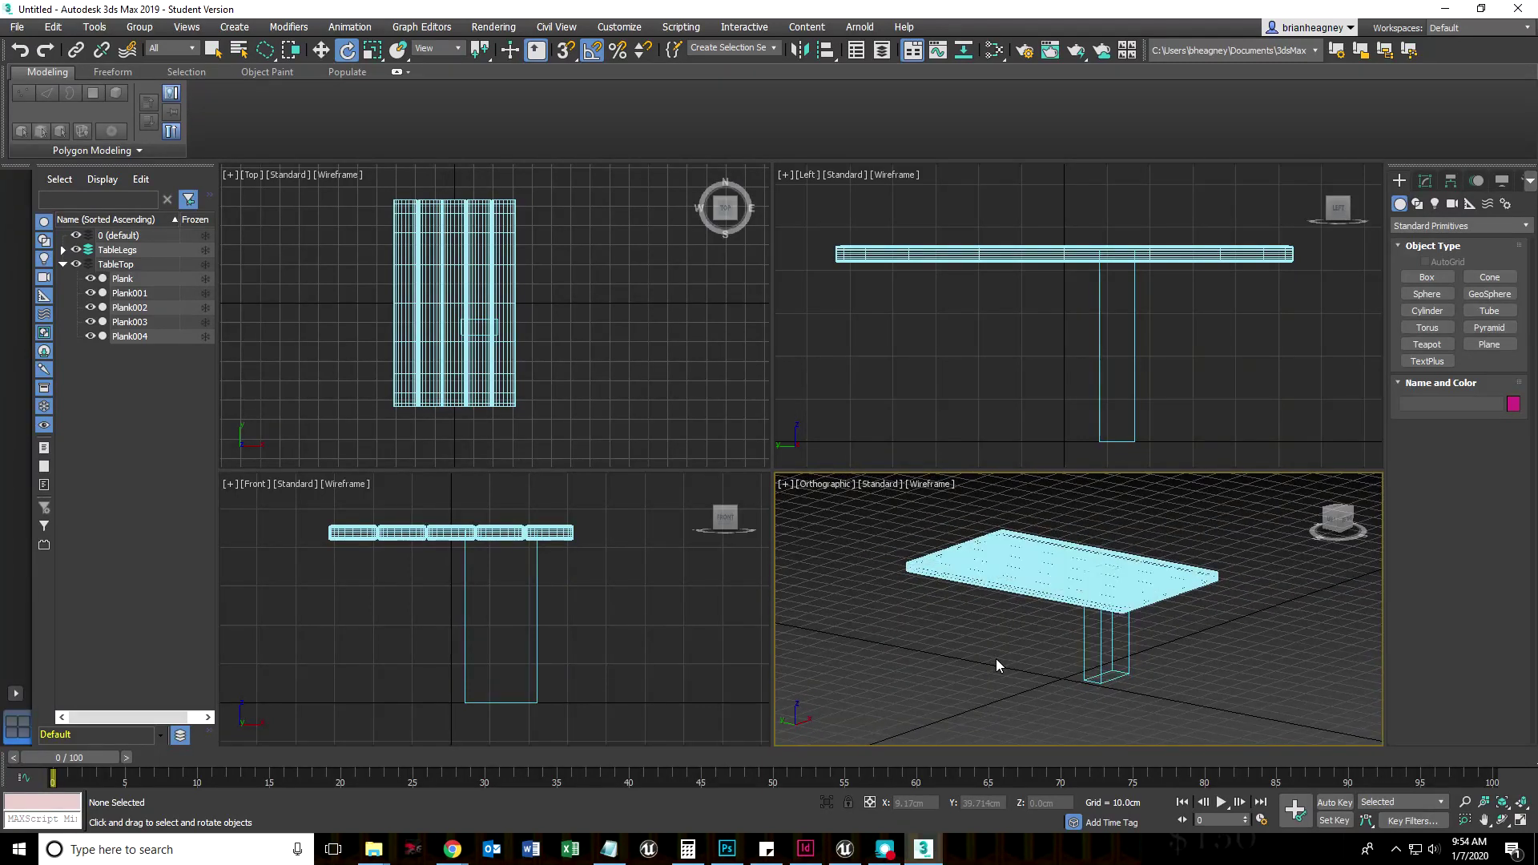
key("F4")
scroll(1048, 662, "up", 2)
middle_click_drag(1059, 660, 1171, 667)
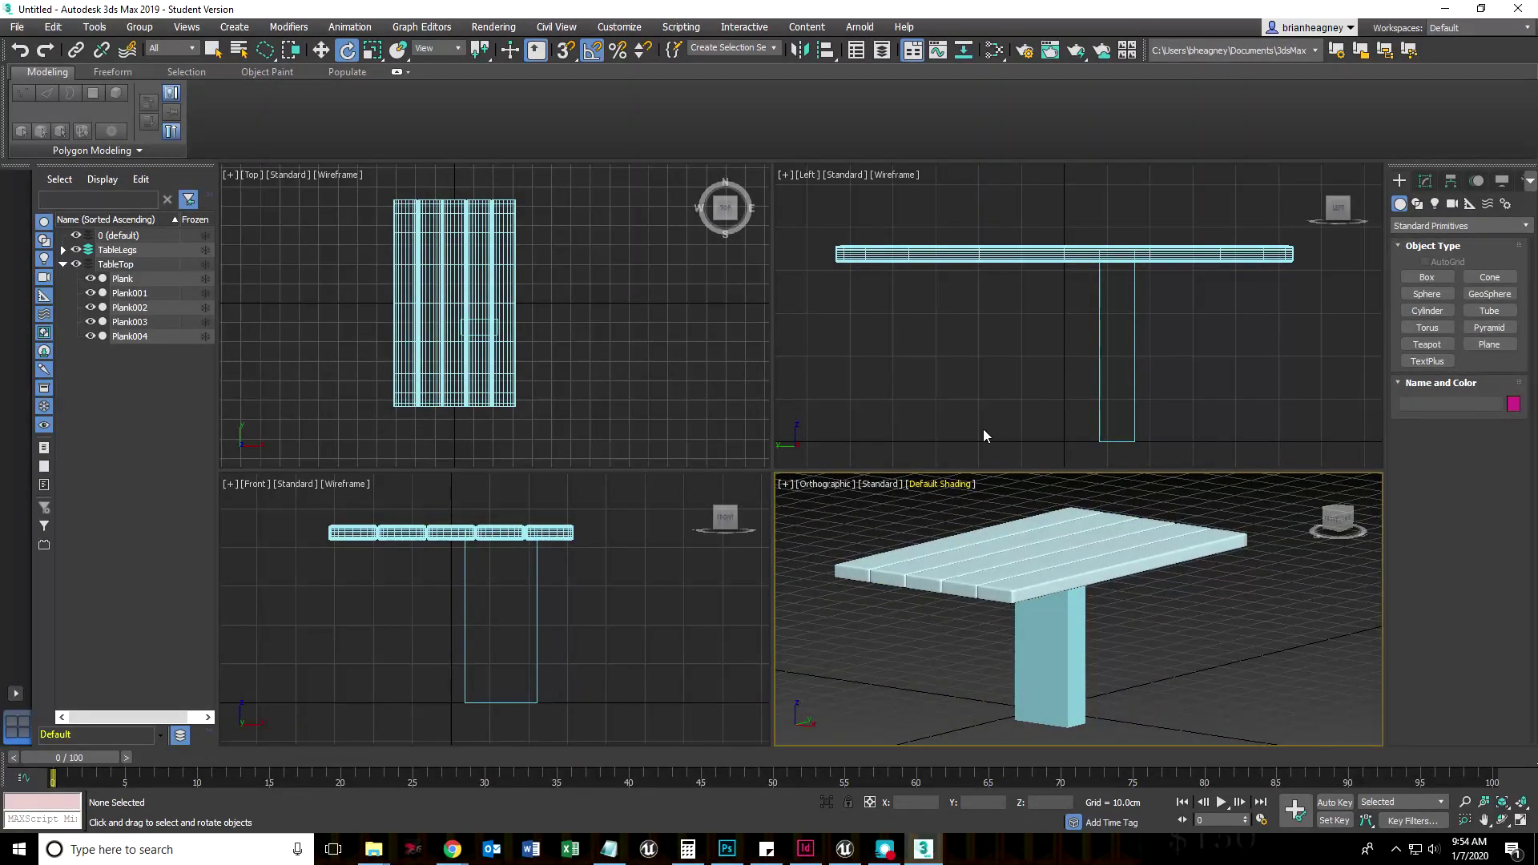
Step: Move the leg box in the Top view to the tabletop's front-left corner, at about X -25.3 cm, Y -41.7 cm
left_click(1098, 367)
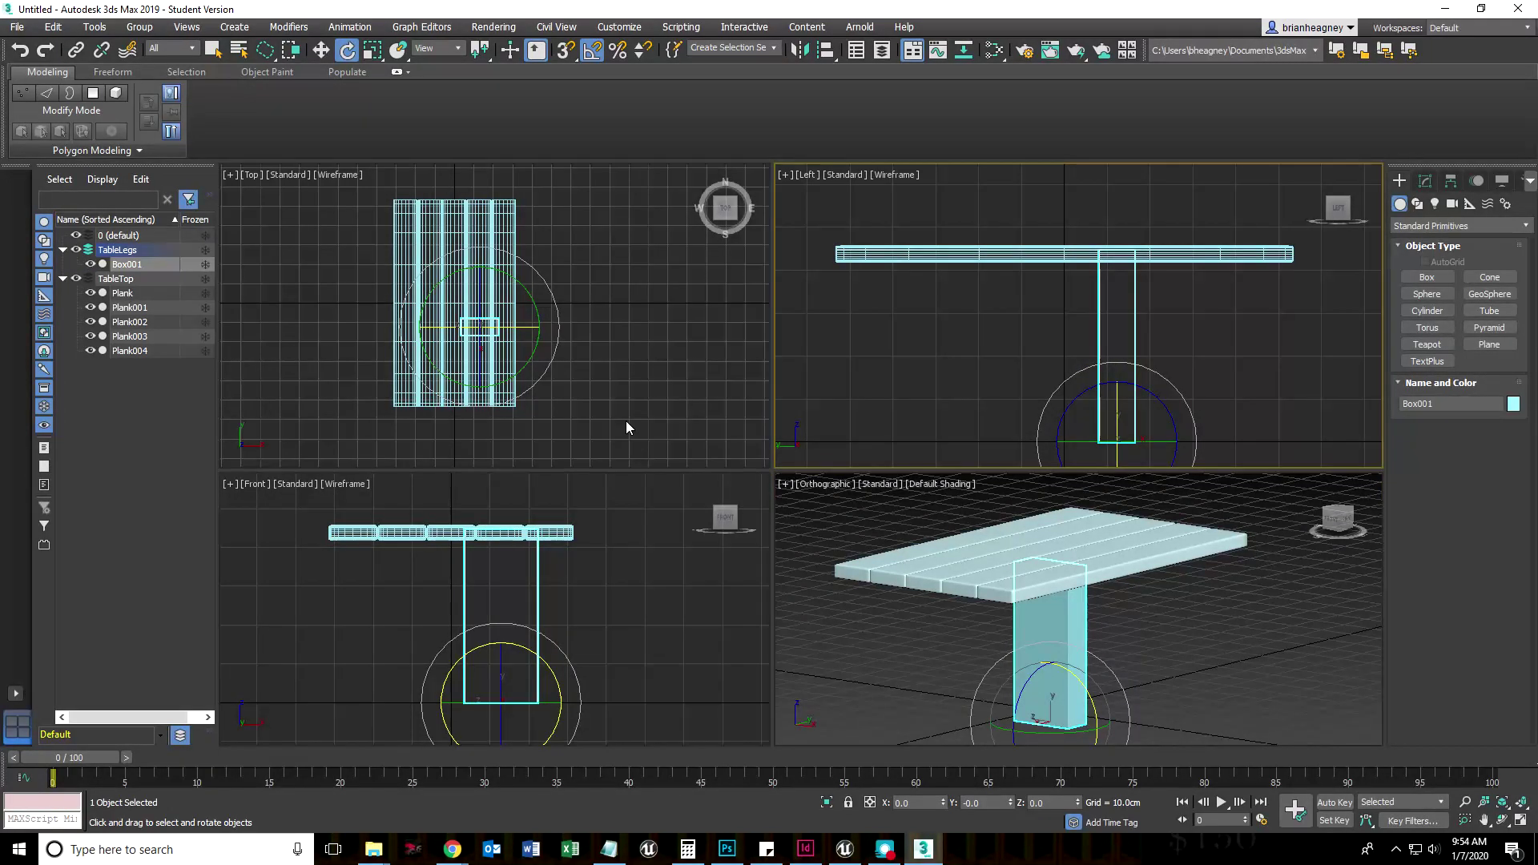
right_click(630, 442)
scroll(615, 397, "up", 2)
scroll(615, 397, "down", 1)
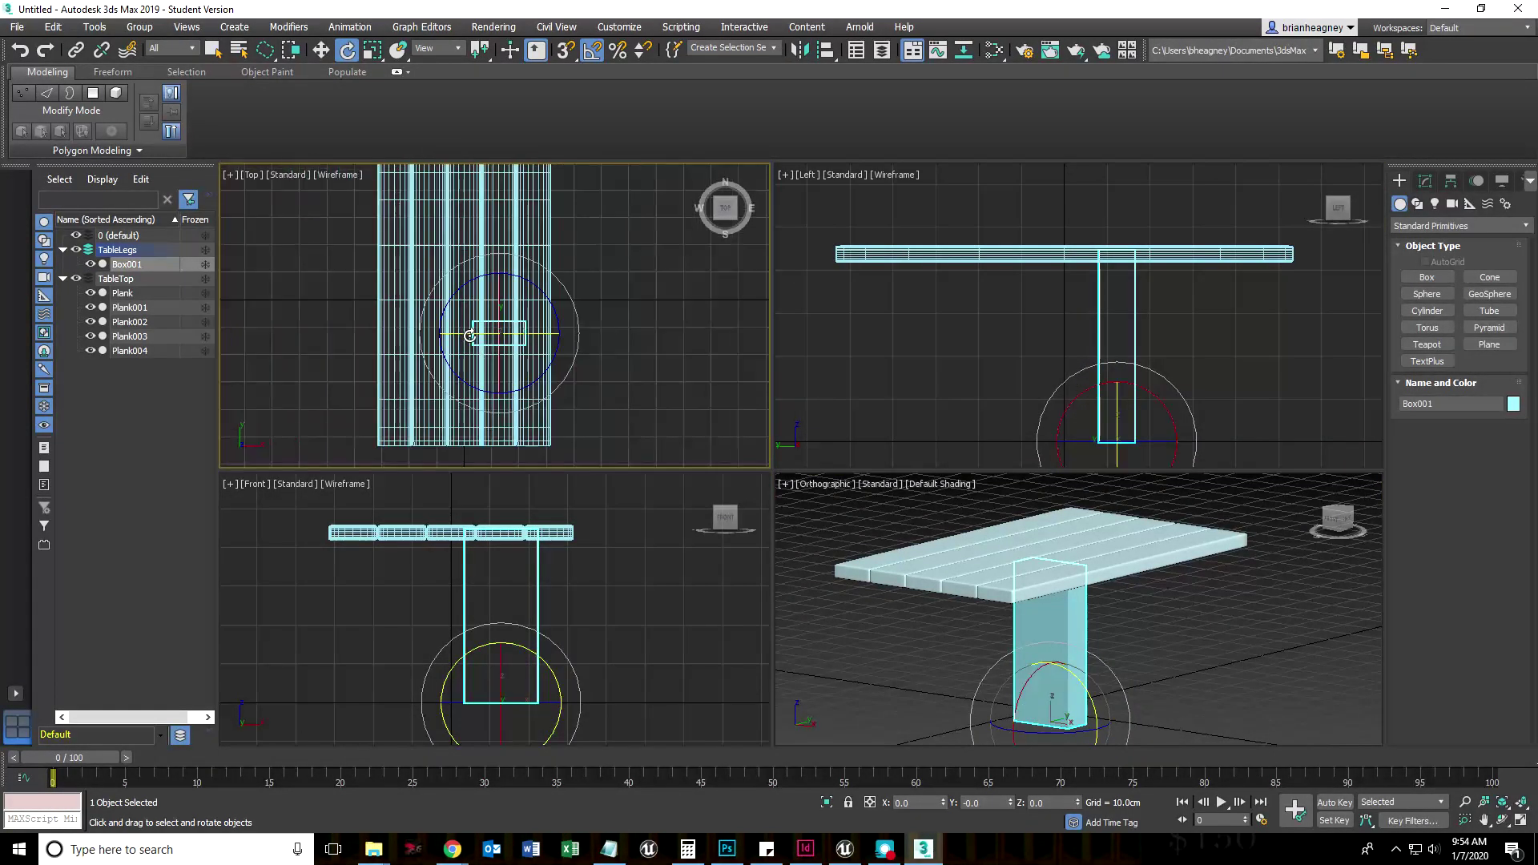
middle_click_drag(614, 397, 488, 302)
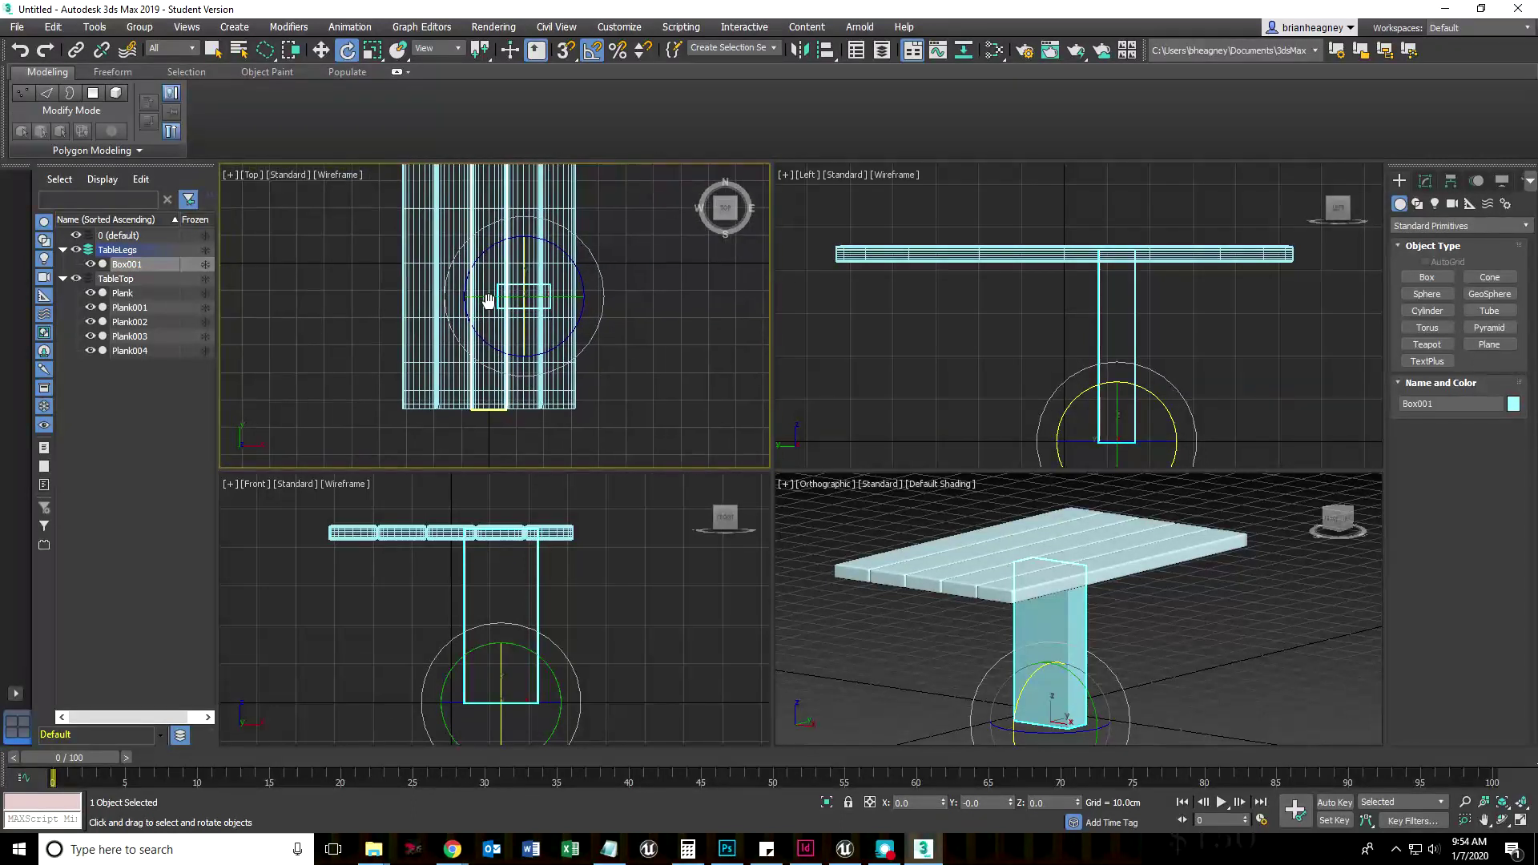
key("w")
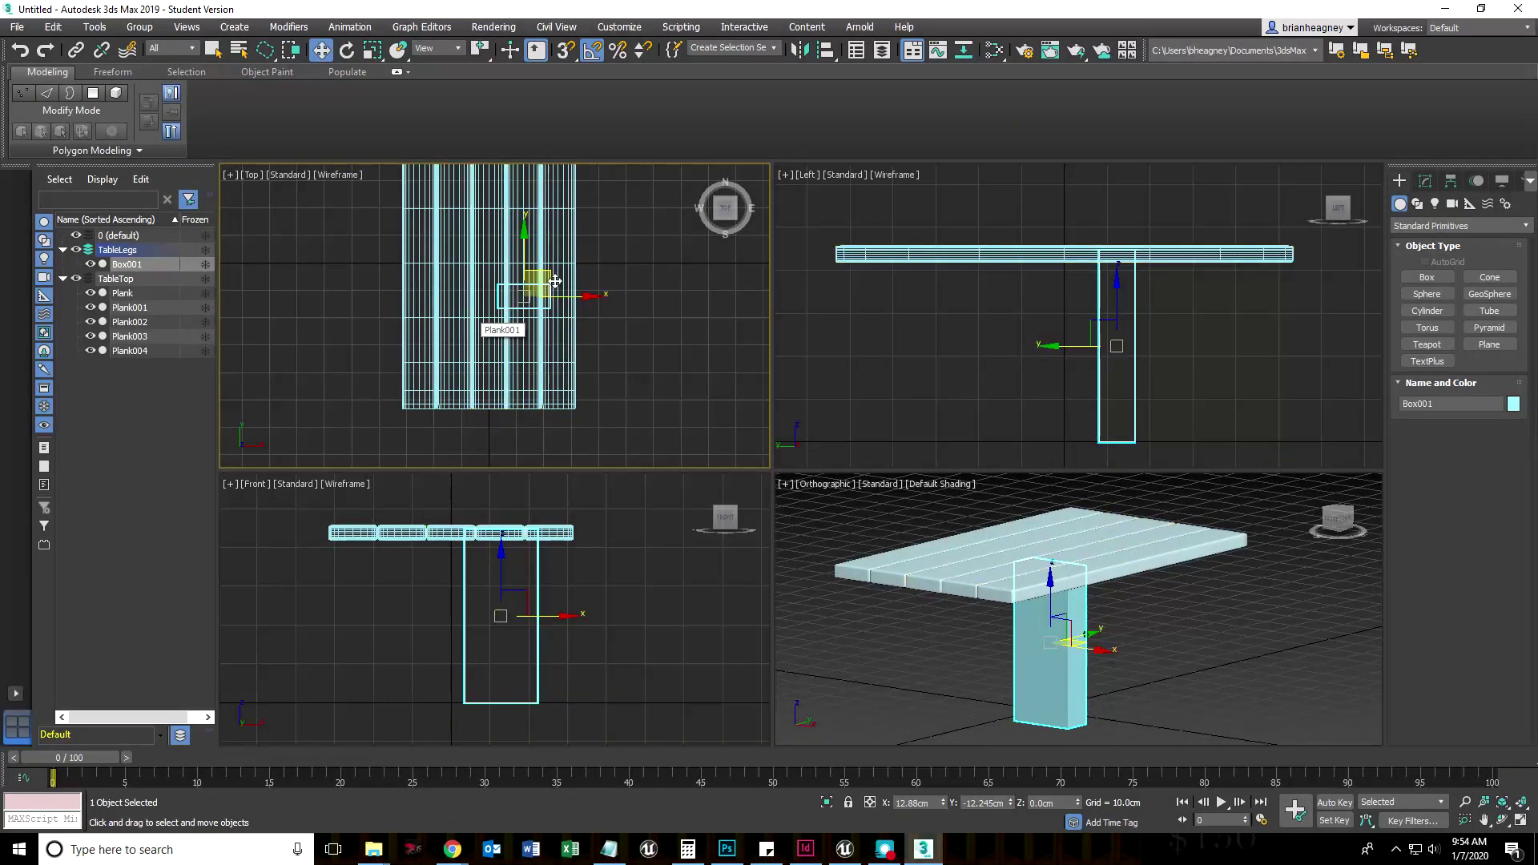
left_click_drag(552, 274, 441, 356)
scroll(441, 356, "up", 4)
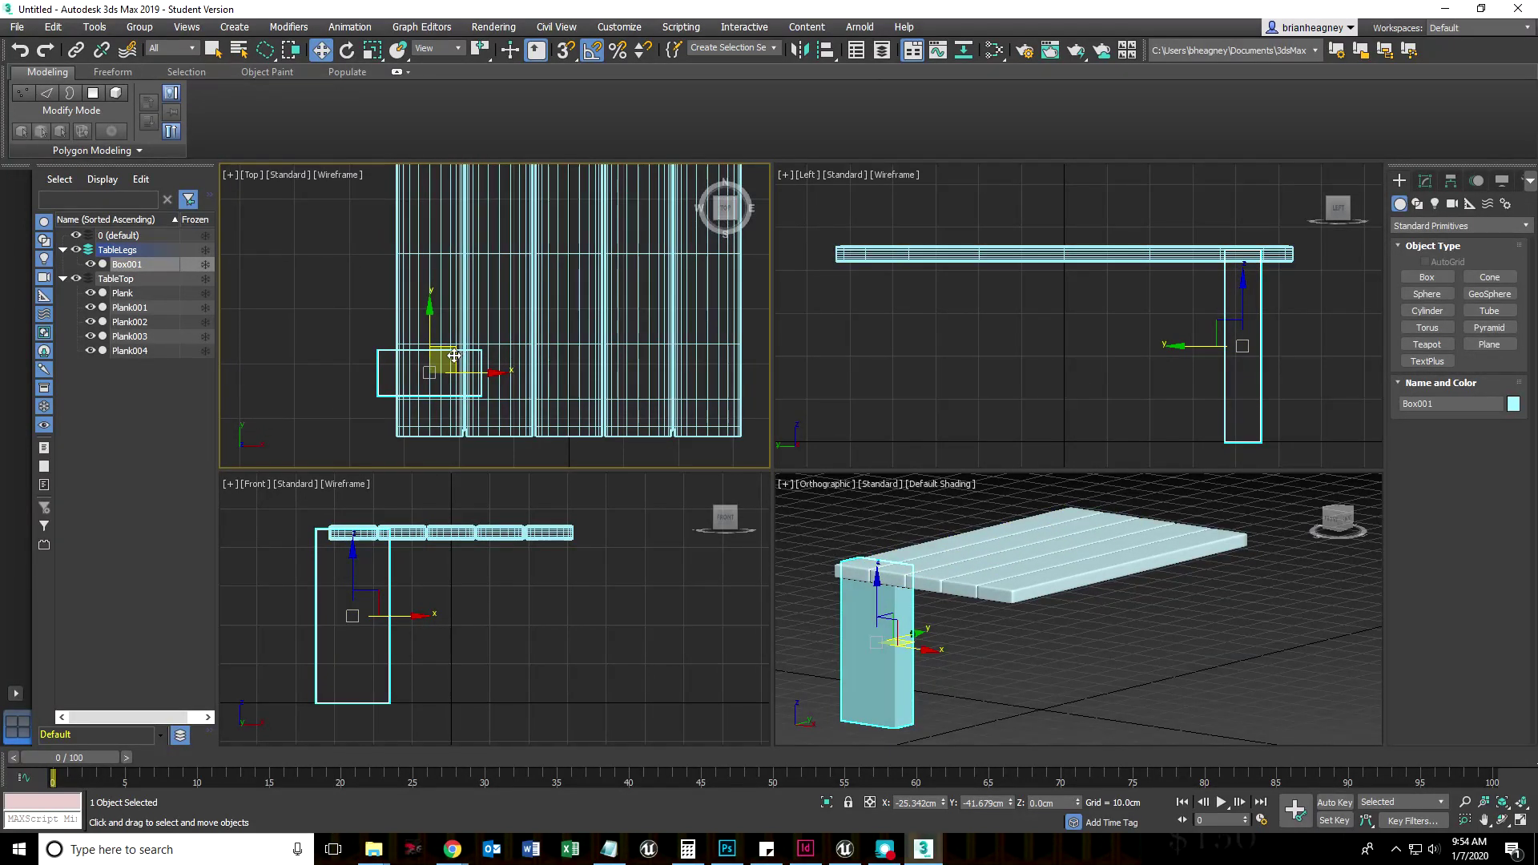
Step: Nudge the leg box to about X -24.9 cm, Y -41.4 cm, and reduce its length to about 7 cm and width to about 8 cm
left_click_drag(454, 355, 457, 353)
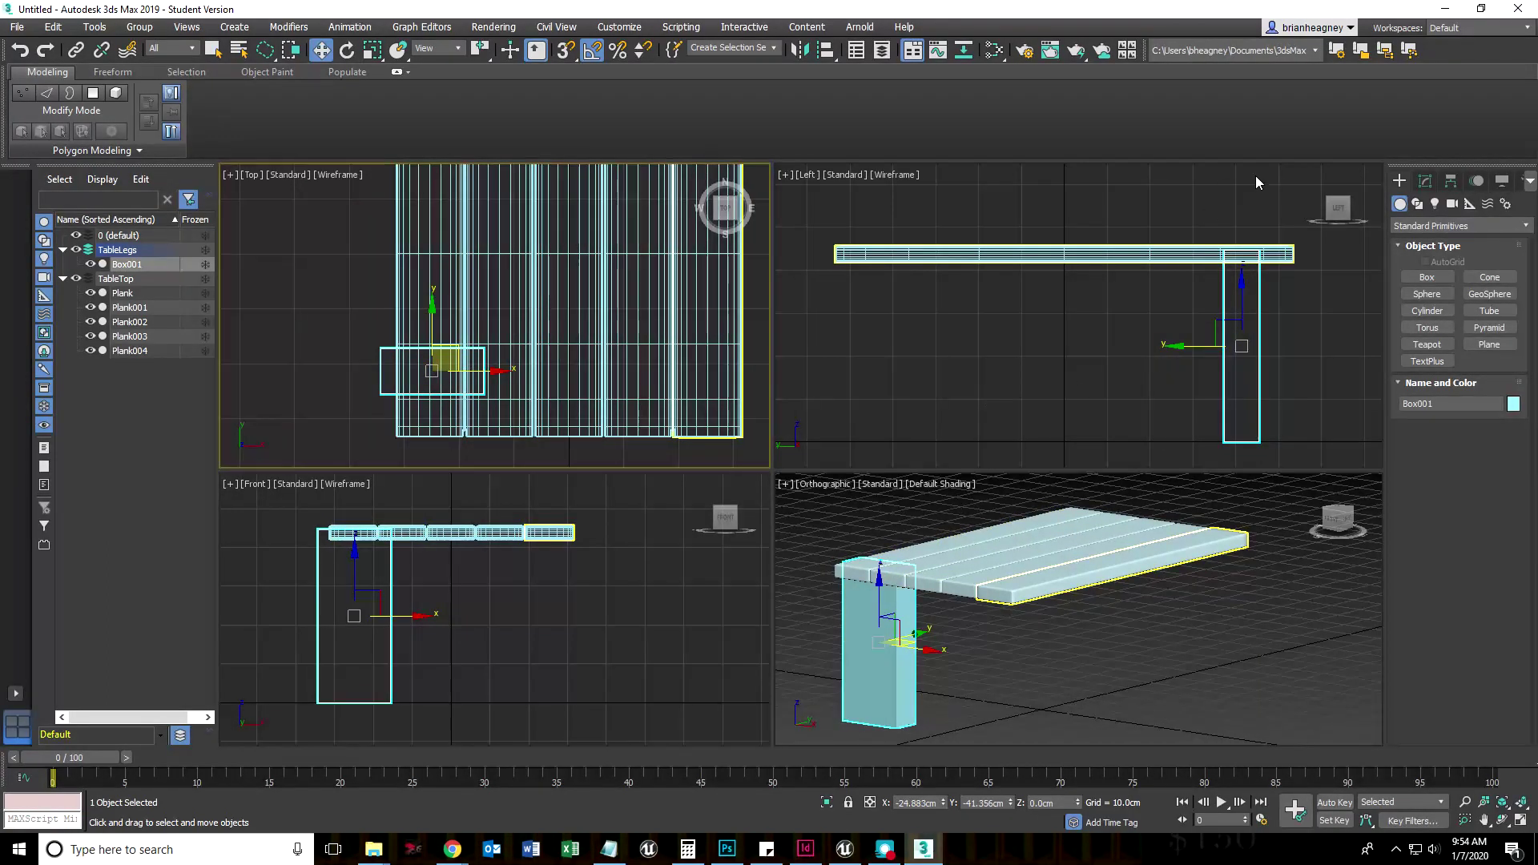
left_click(1429, 186)
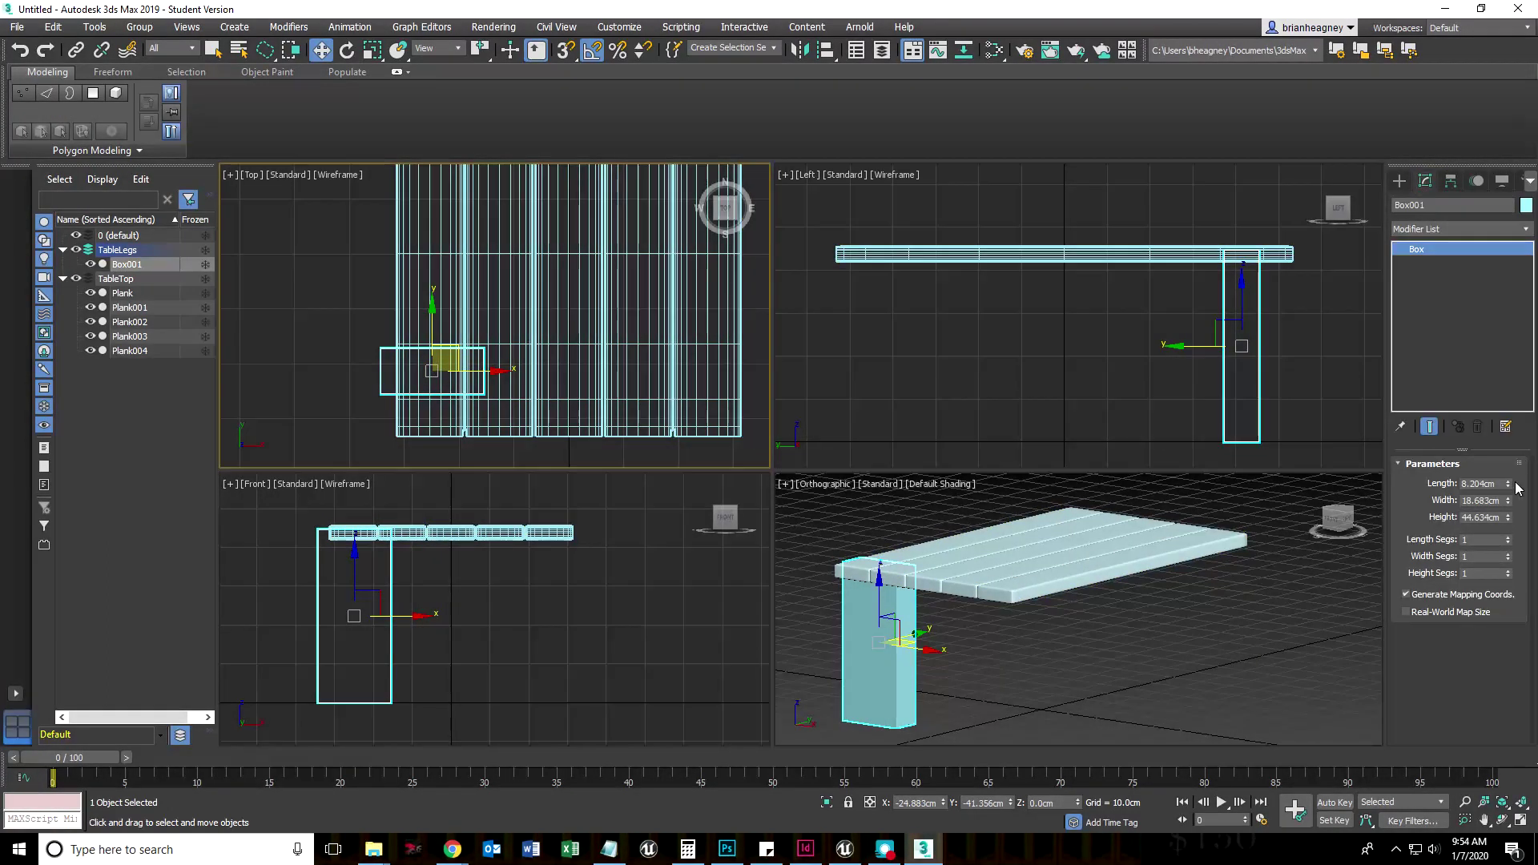
left_click_drag(1507, 483, 1509, 548)
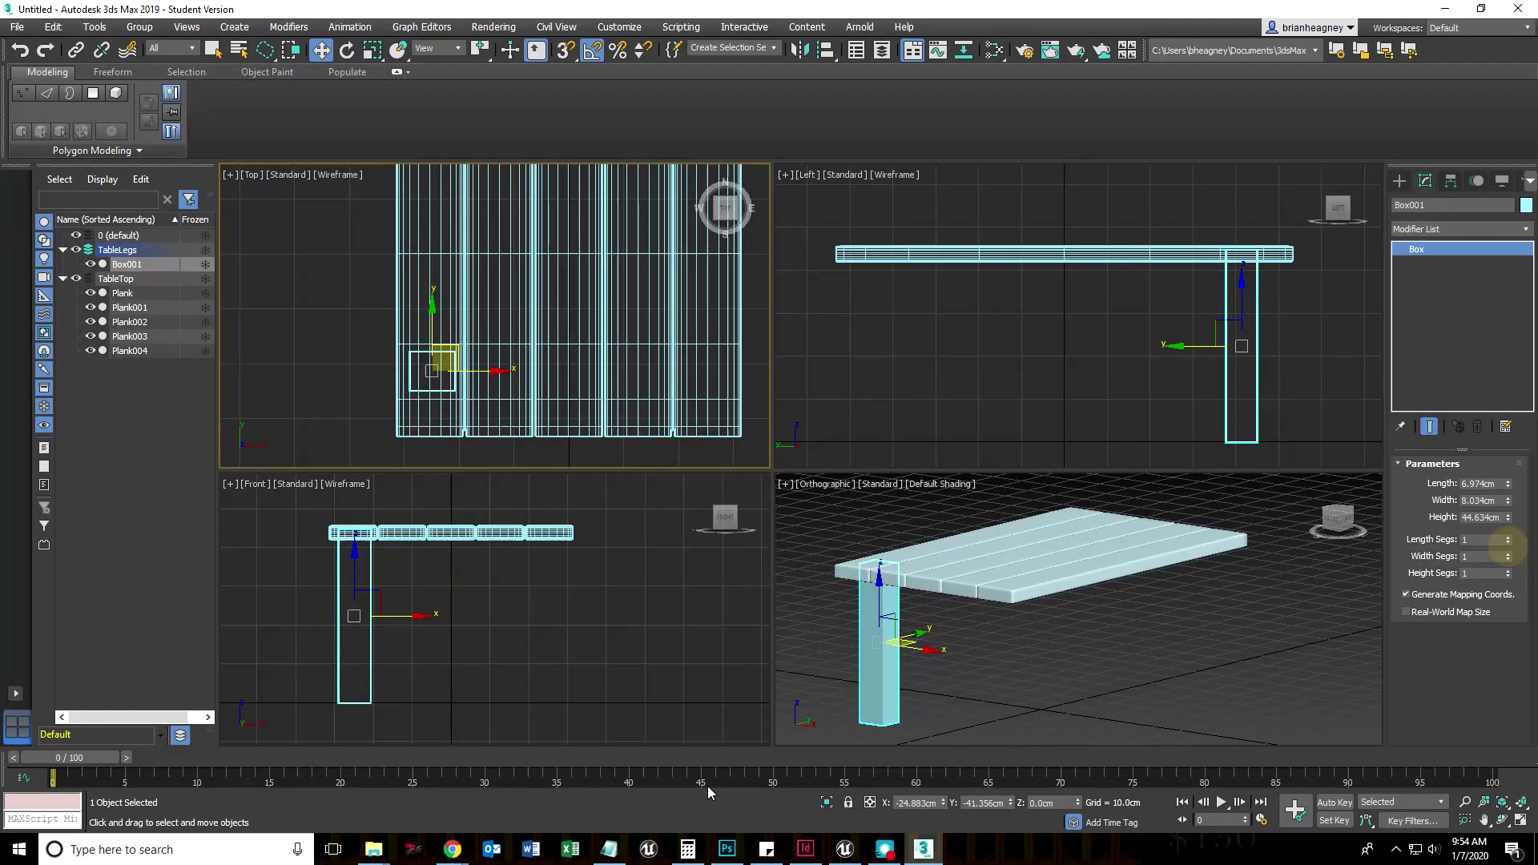
Step: Switch to Photoshop, hide the Layer 2 photo to check the dimensioned table drawing, and return to 3ds Max
left_click(726, 848)
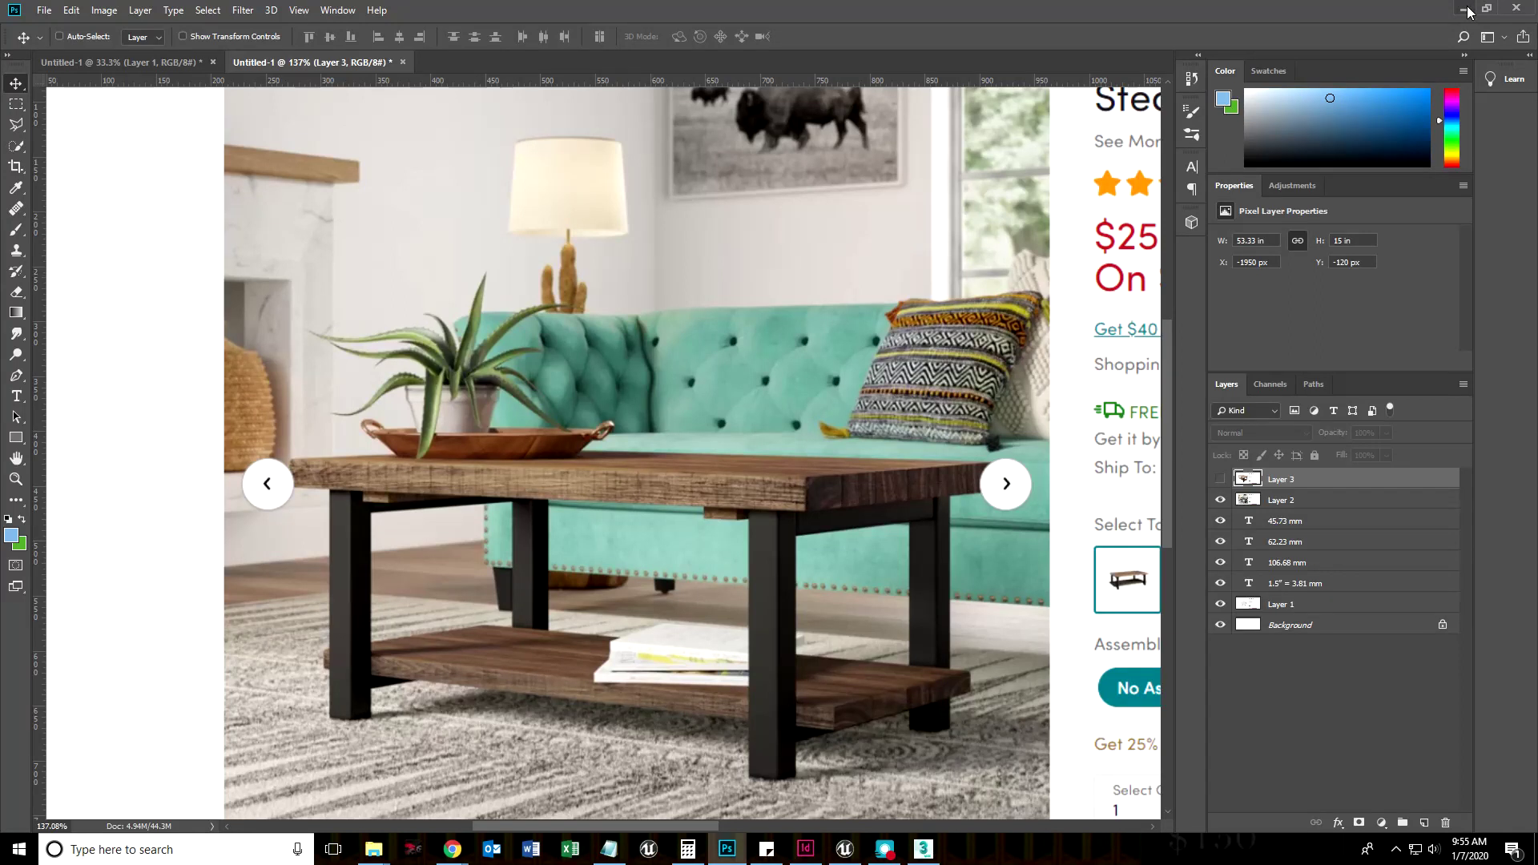
left_click(1219, 500)
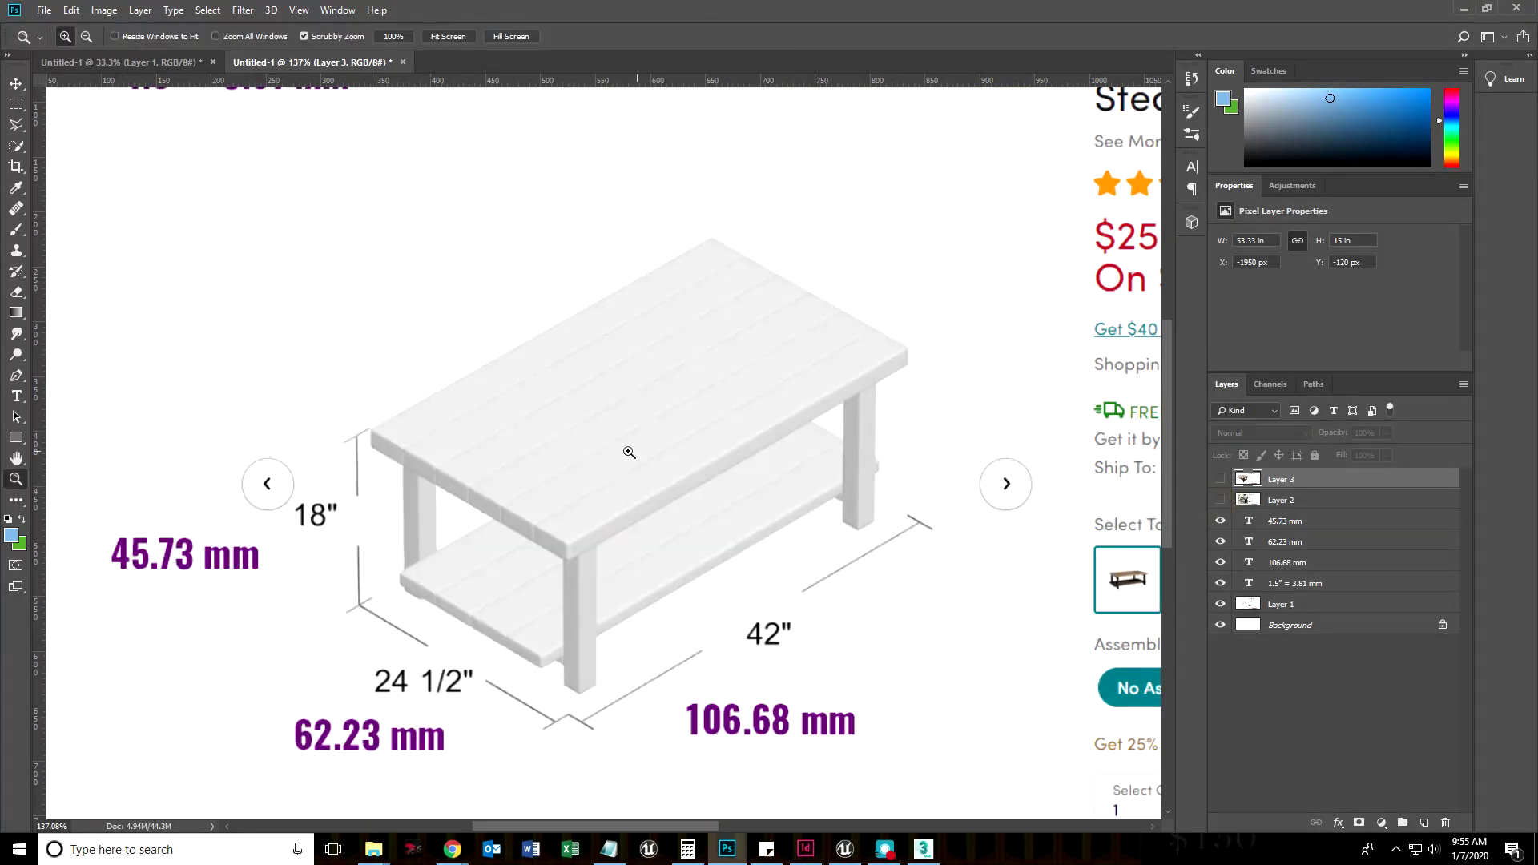
scroll(633, 453, "down", 5, "alt")
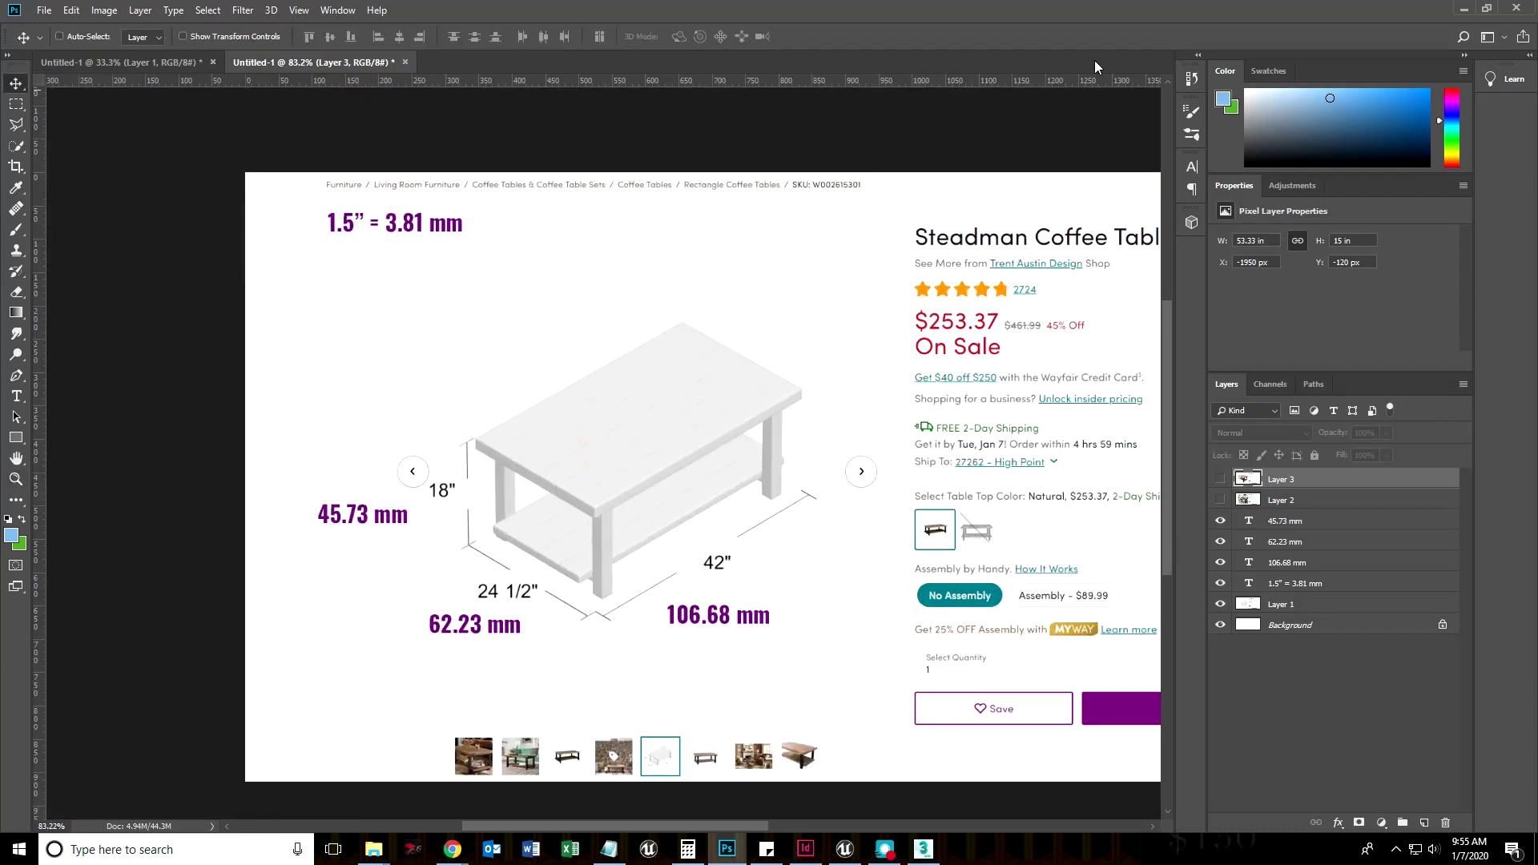
left_click(1464, 8)
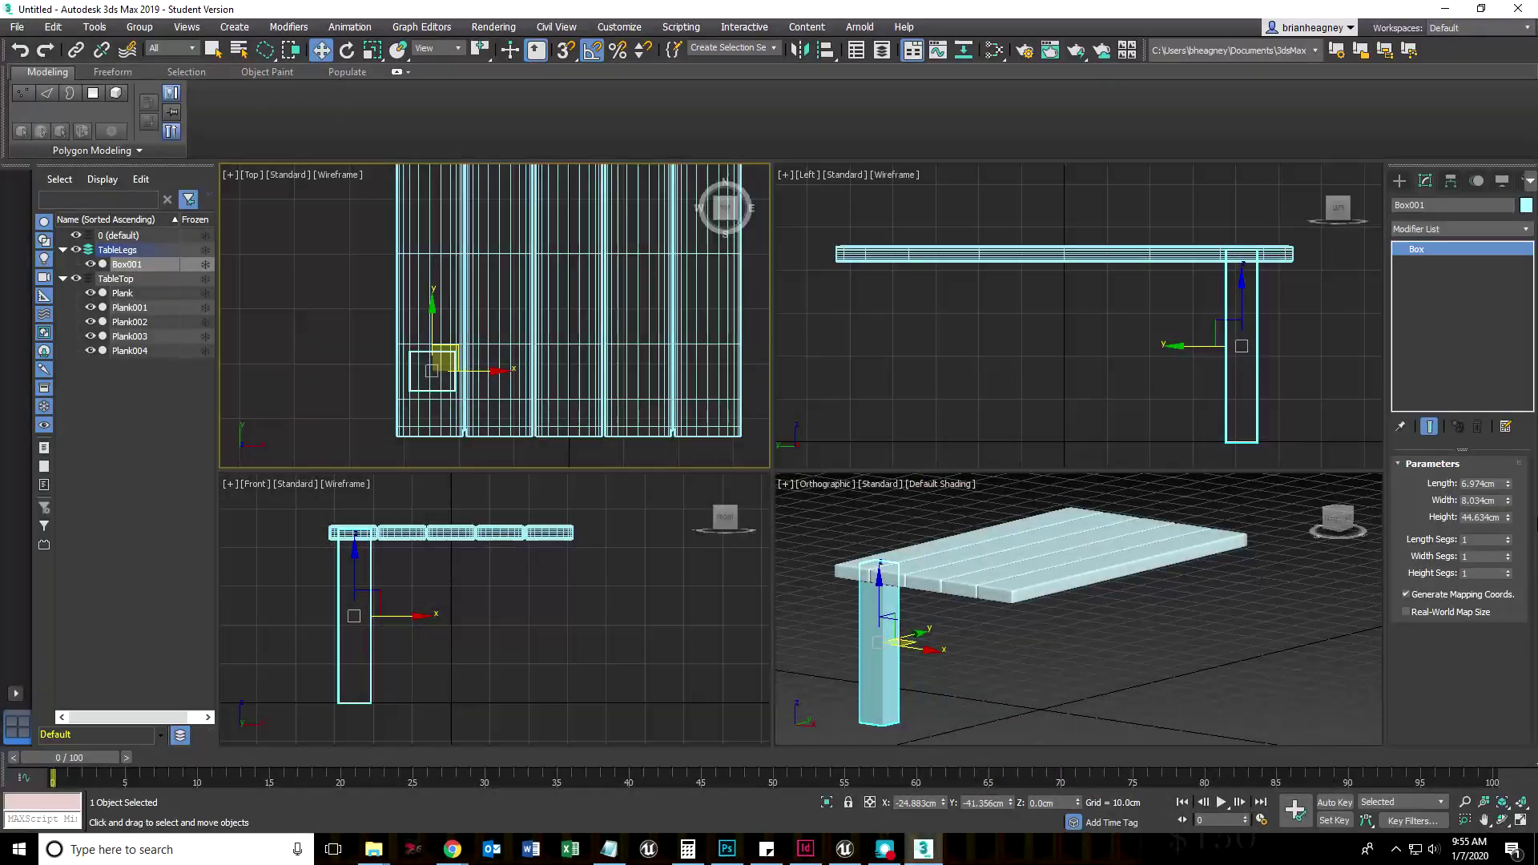
Step: Set the leg box's length and width to 4 cm each
double_click(1479, 484)
type("4")
key("Tab")
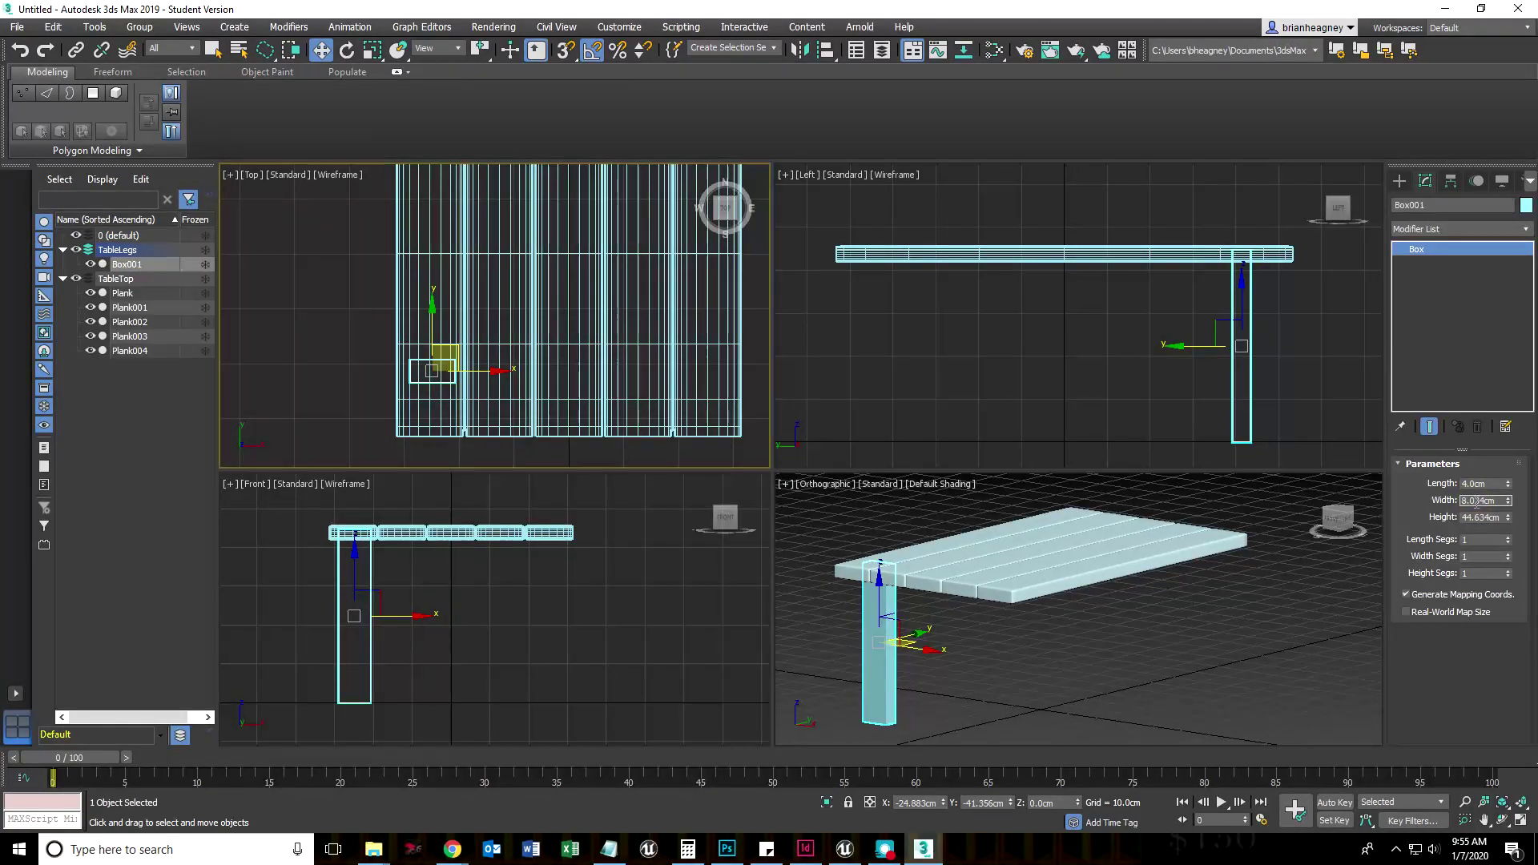
double_click(1477, 501)
type("4")
left_click(1479, 484)
left_click(1479, 484)
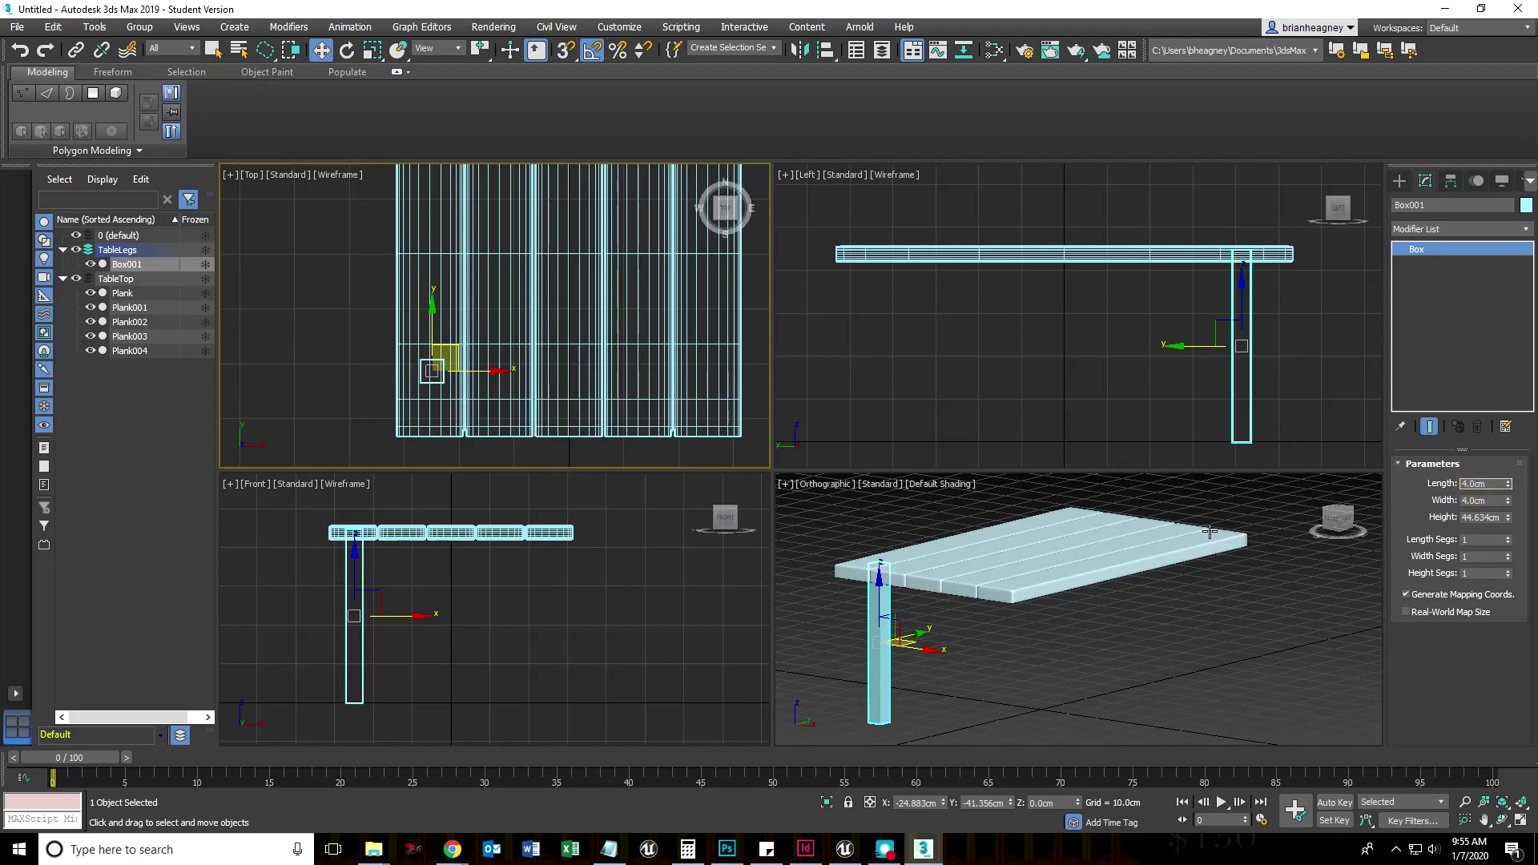
Step: Check the table height in the Photoshop reference drawing and set the leg box's height to 45.73 cm
double_click(1483, 518)
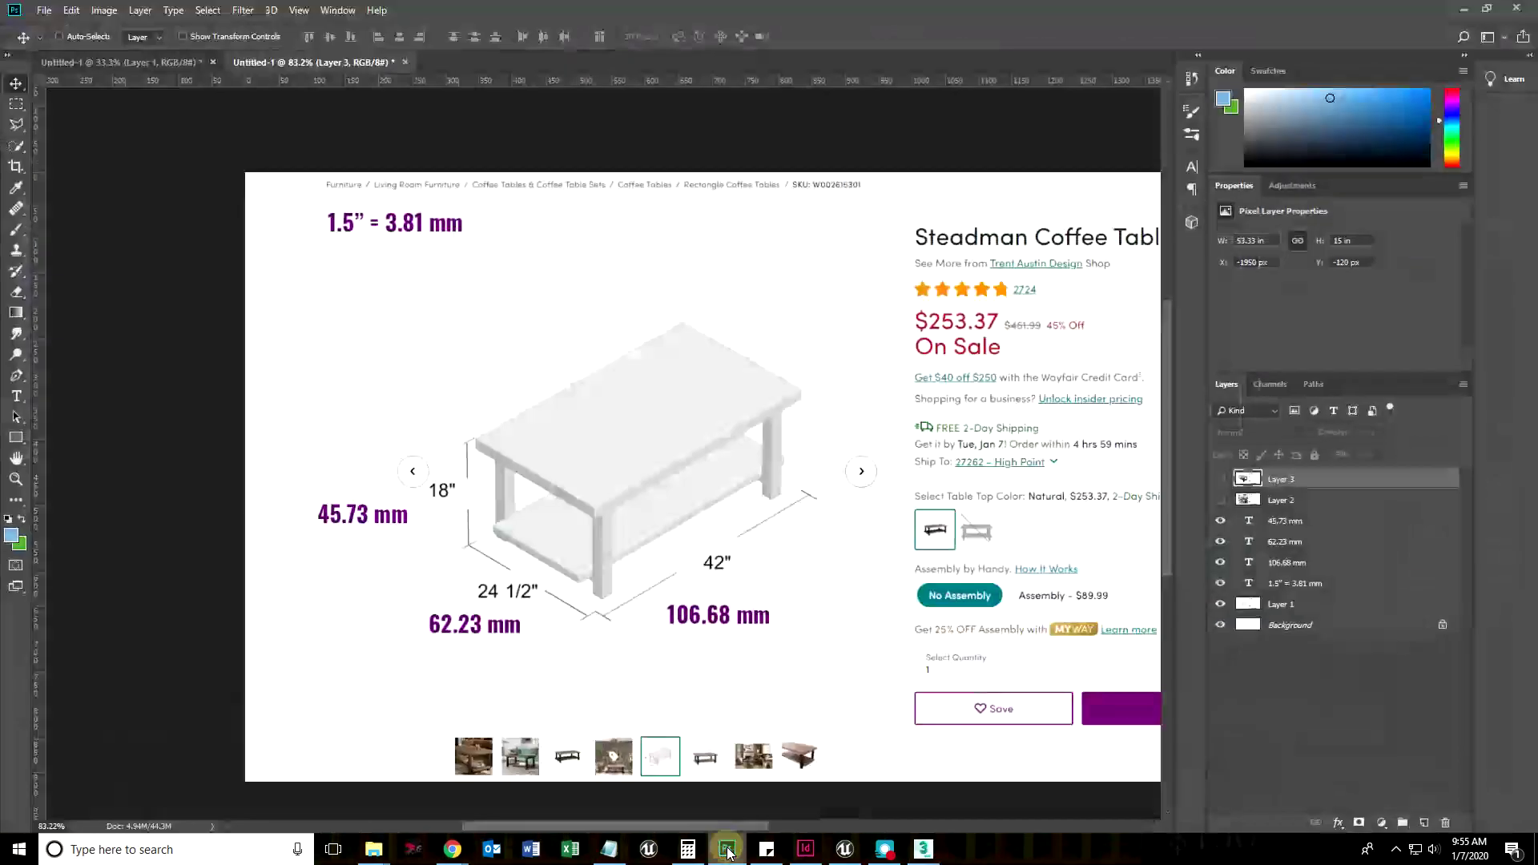
left_click(727, 849)
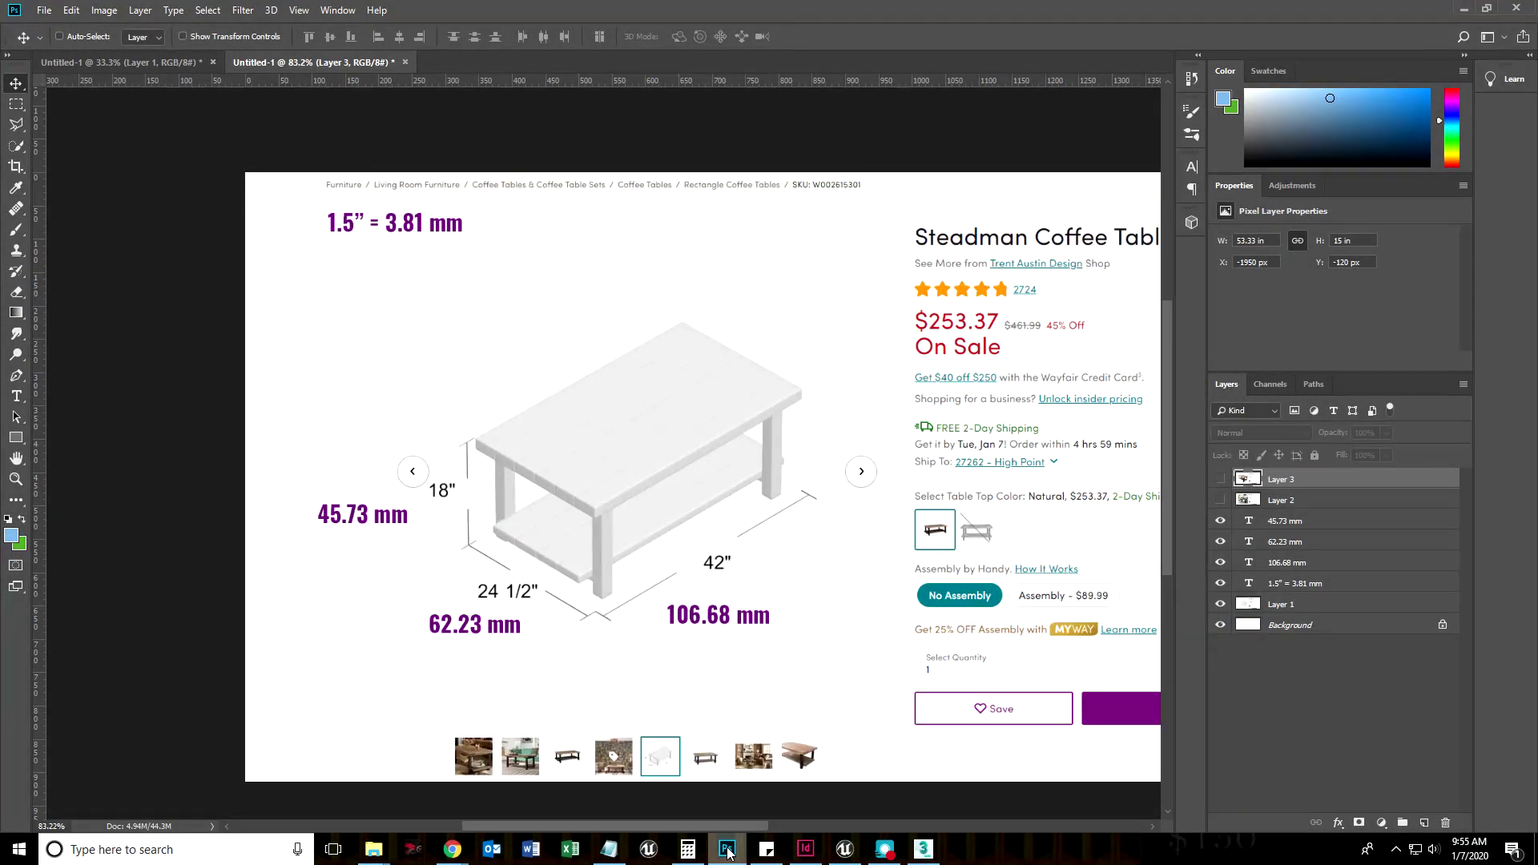
left_click(727, 849)
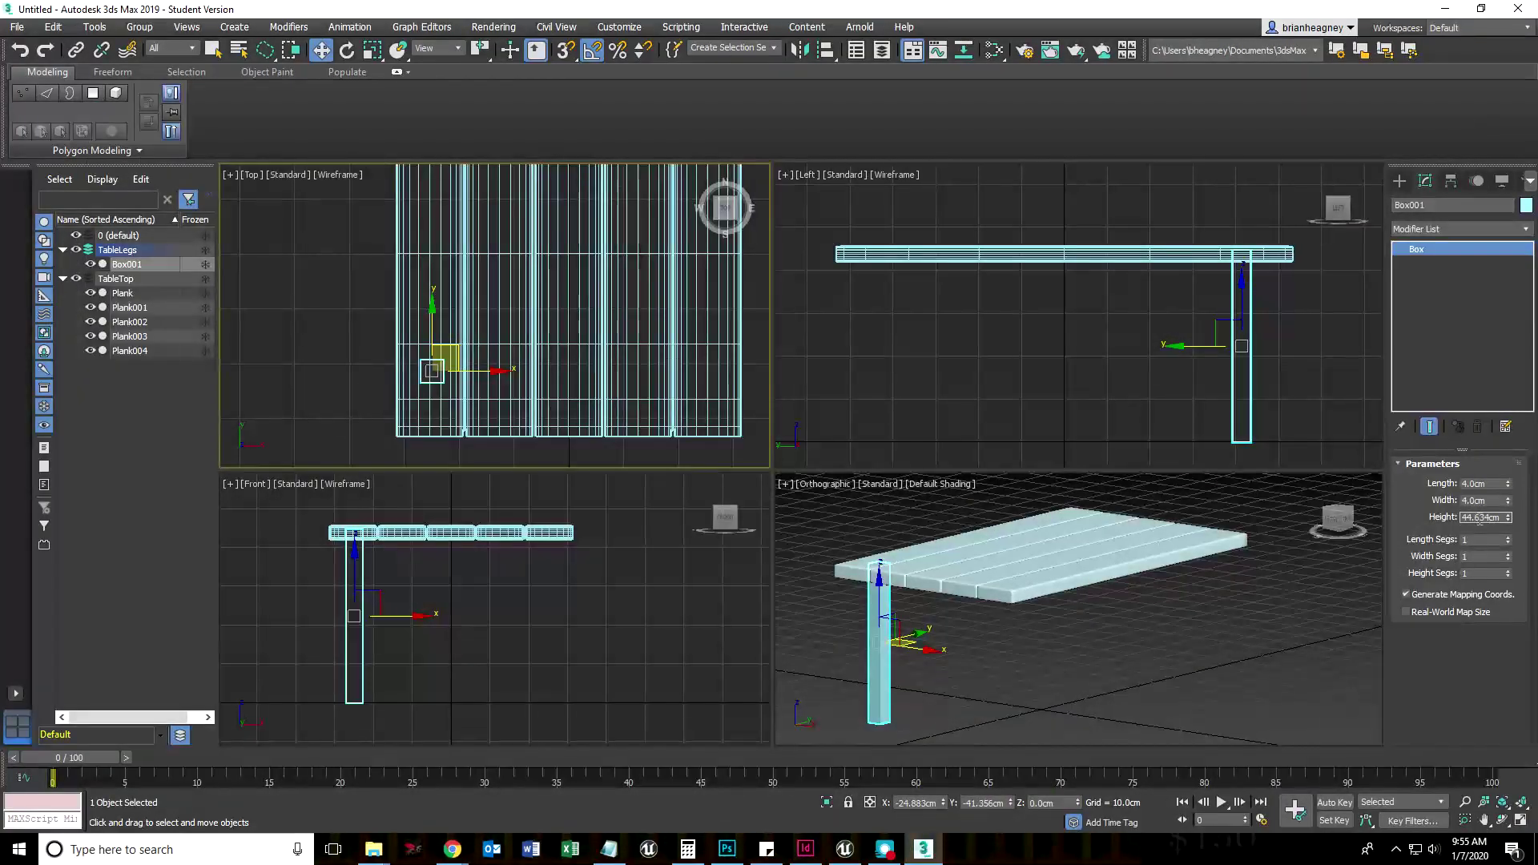
type("45.73")
key("Return")
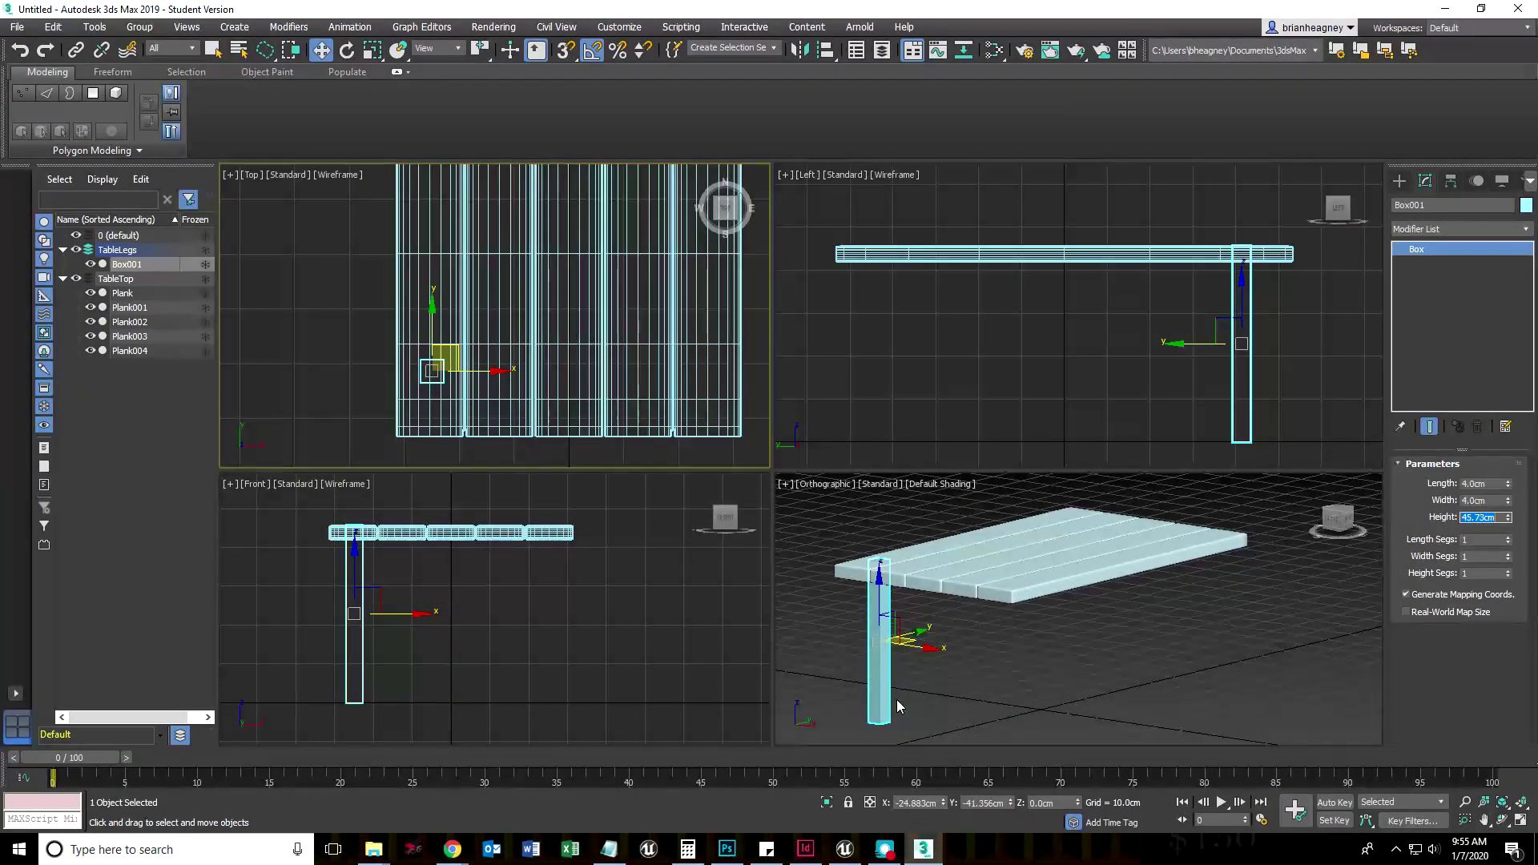
Step: Examine how the leg's top meets the upper surface of the end planks in the enlarged orthographic view, and restore the four-viewport layout
scroll(1051, 667, "up", 10)
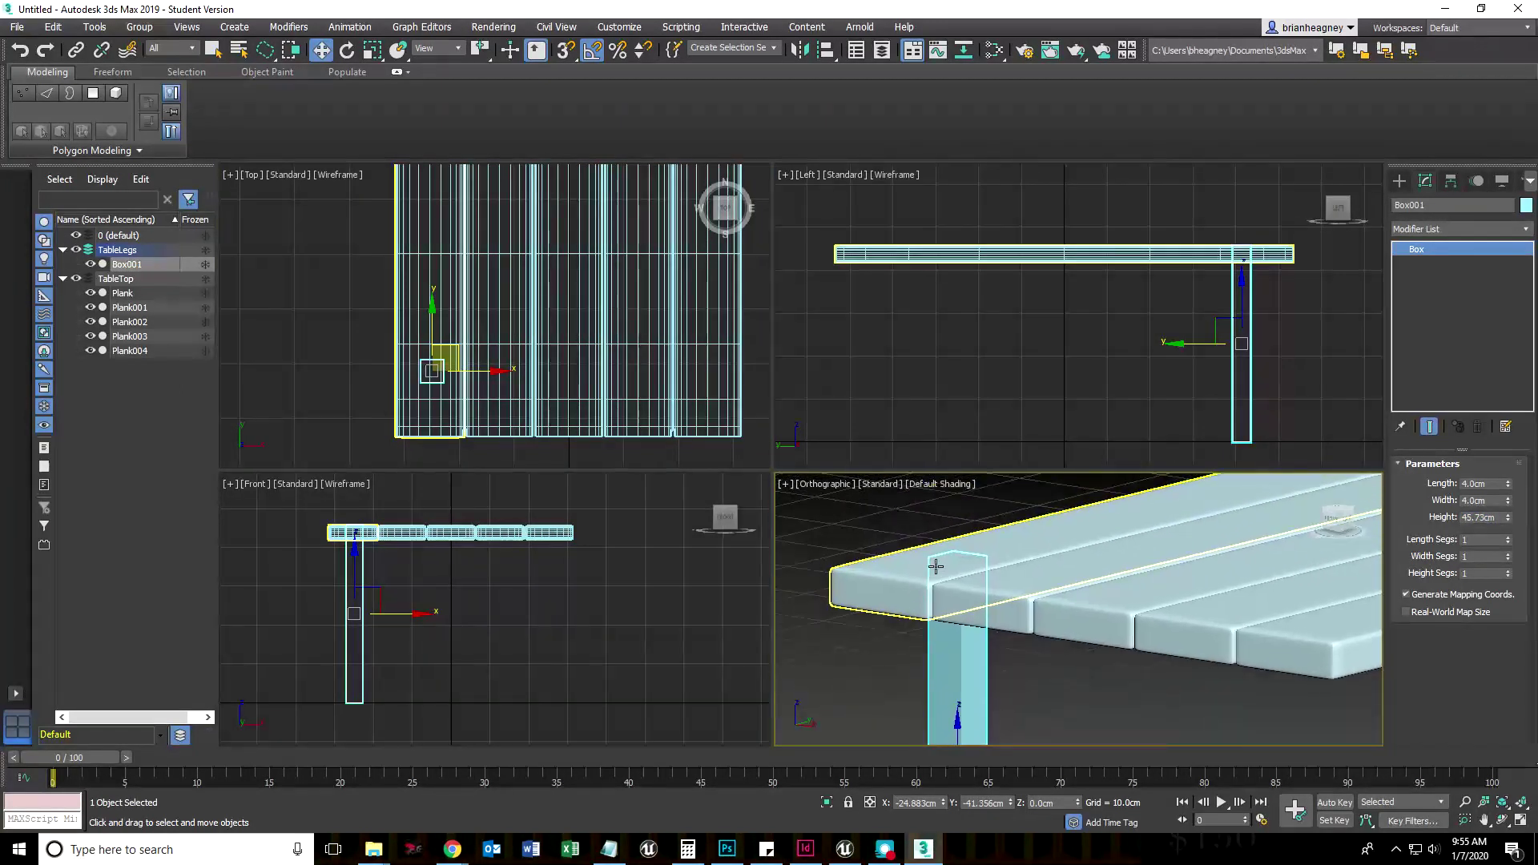
scroll(935, 566, "up", 6)
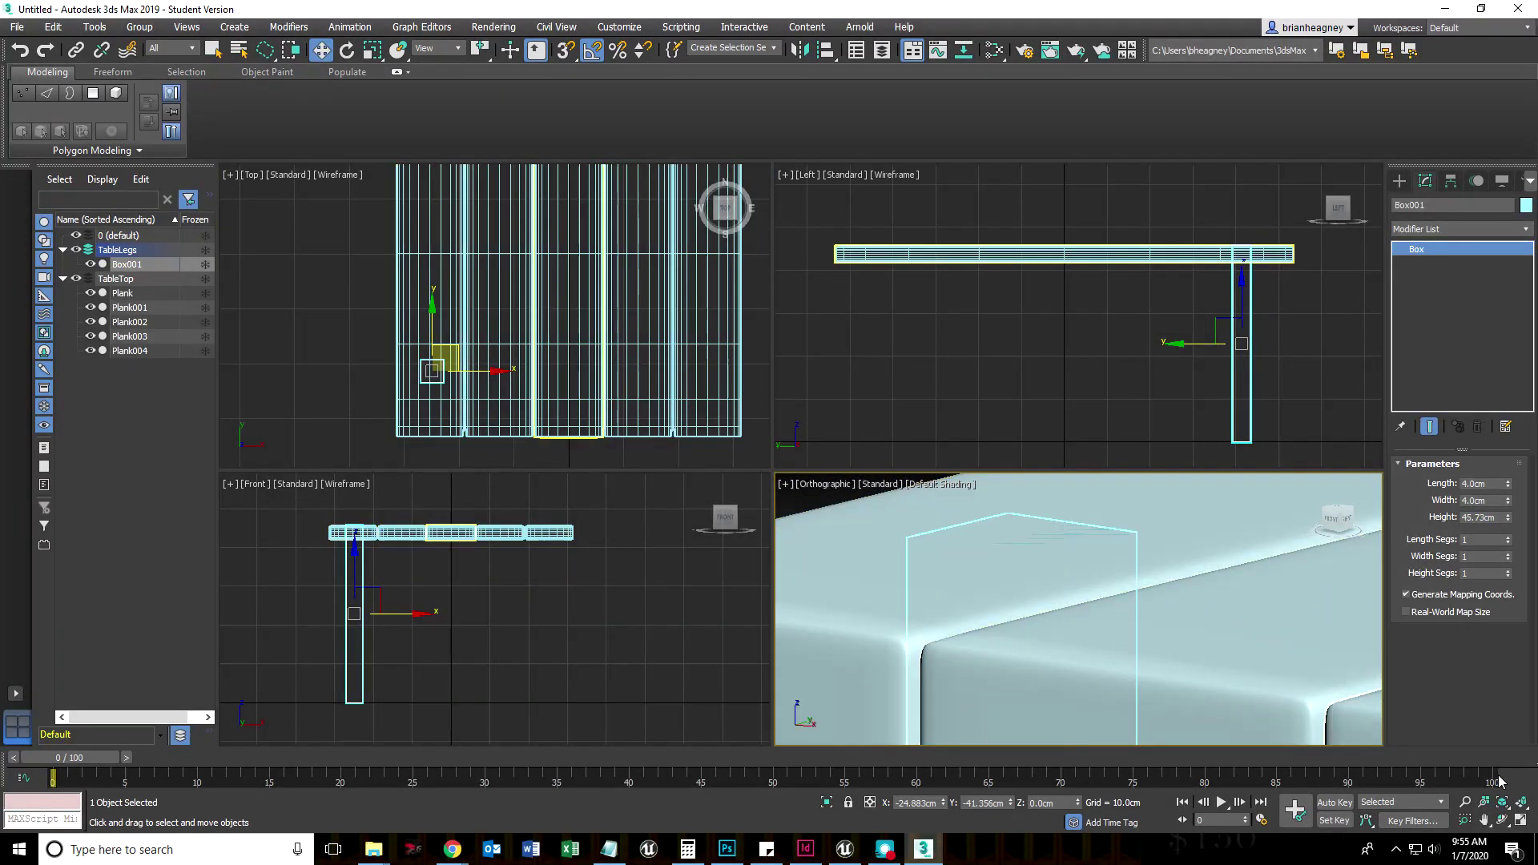
left_click(1521, 821)
scroll(793, 521, "up", 4)
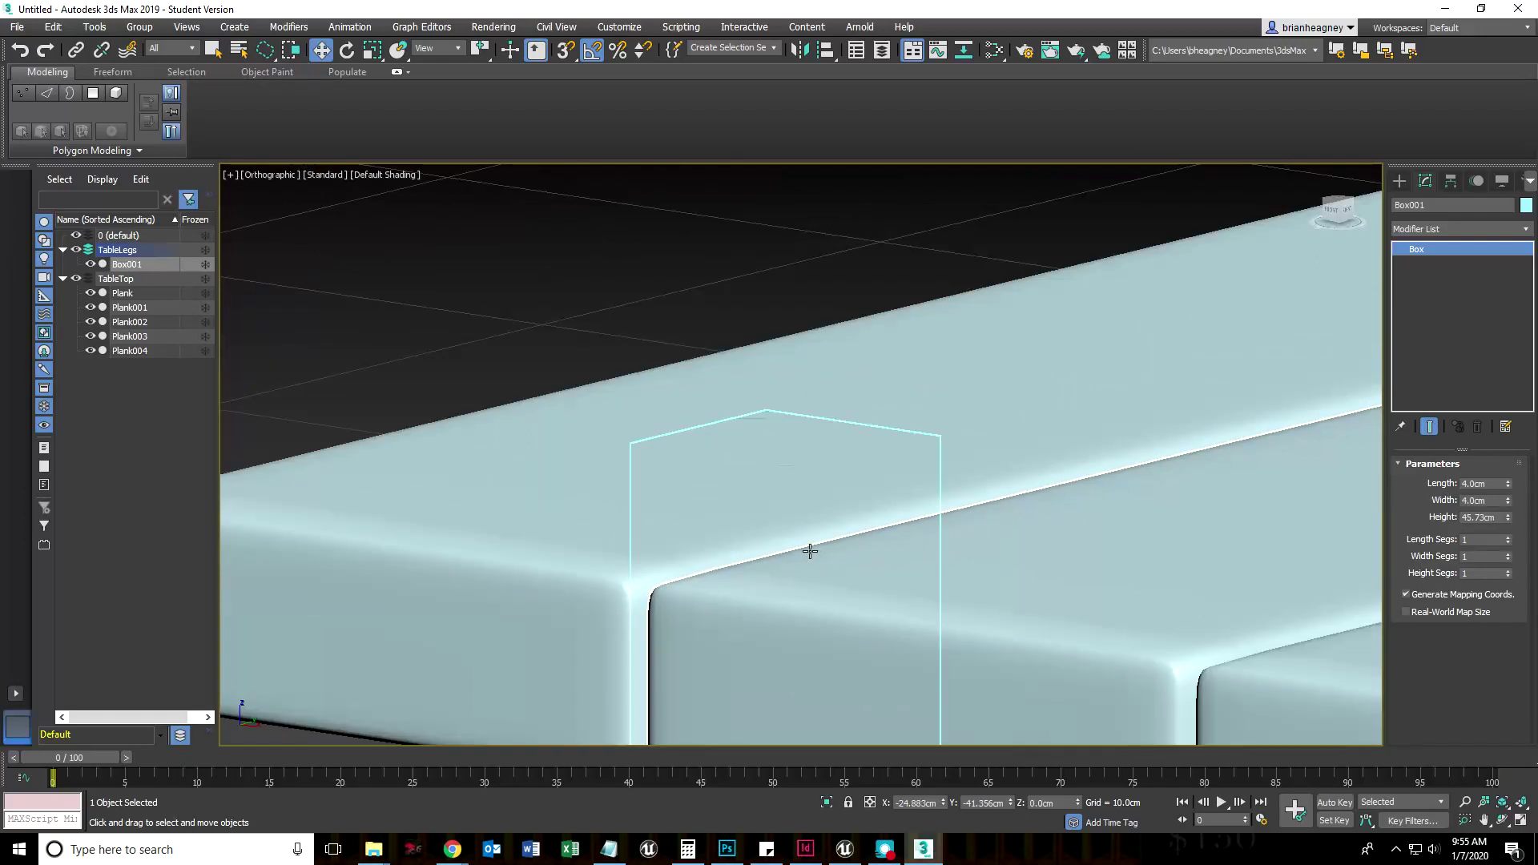
scroll(810, 551, "up", 4)
scroll(809, 551, "down", 7)
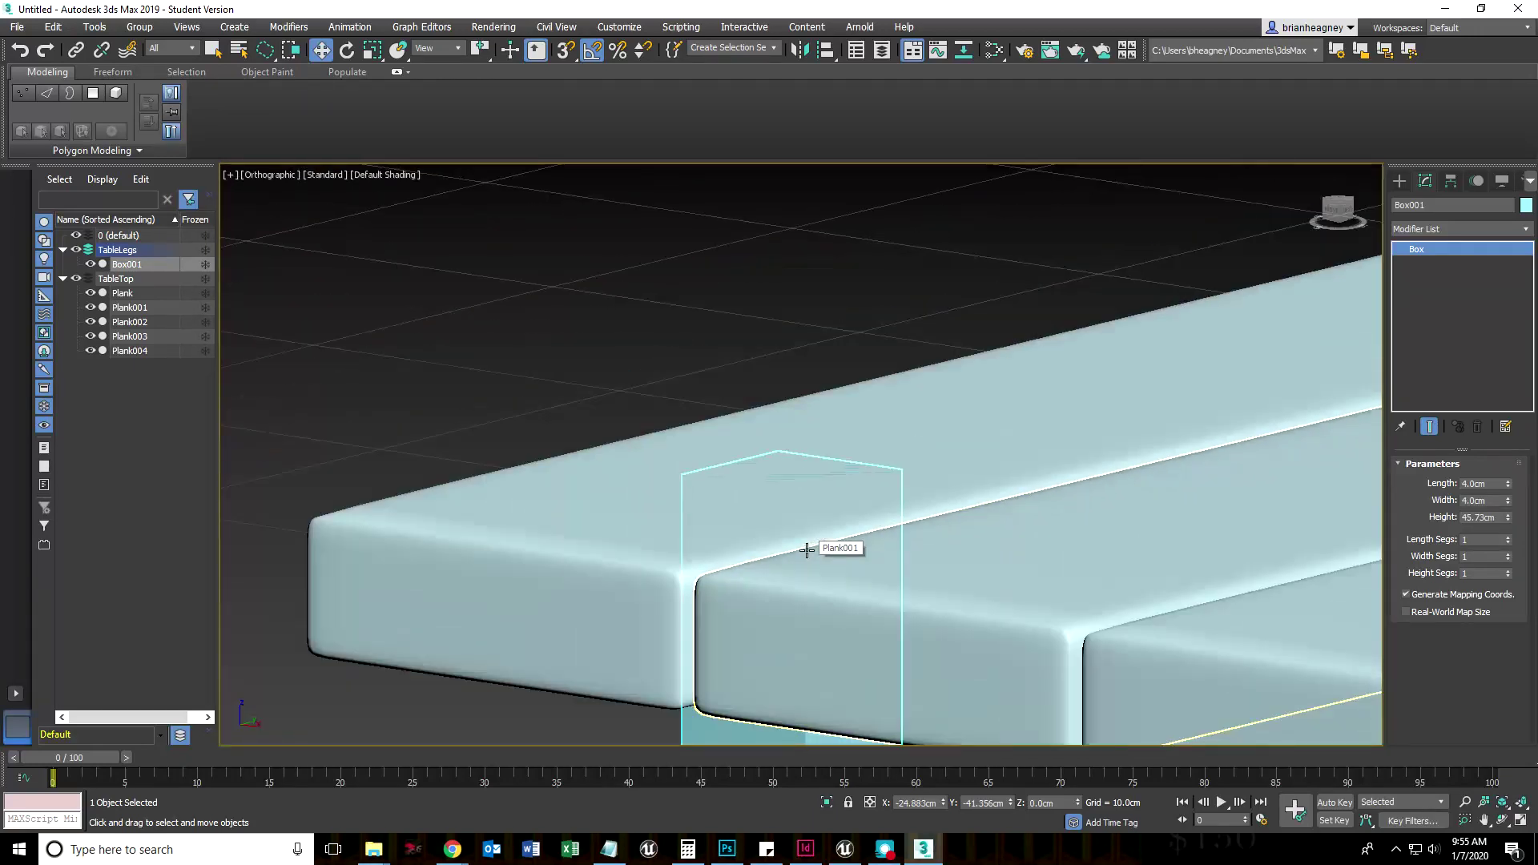
middle_click_drag(783, 481, 732, 440)
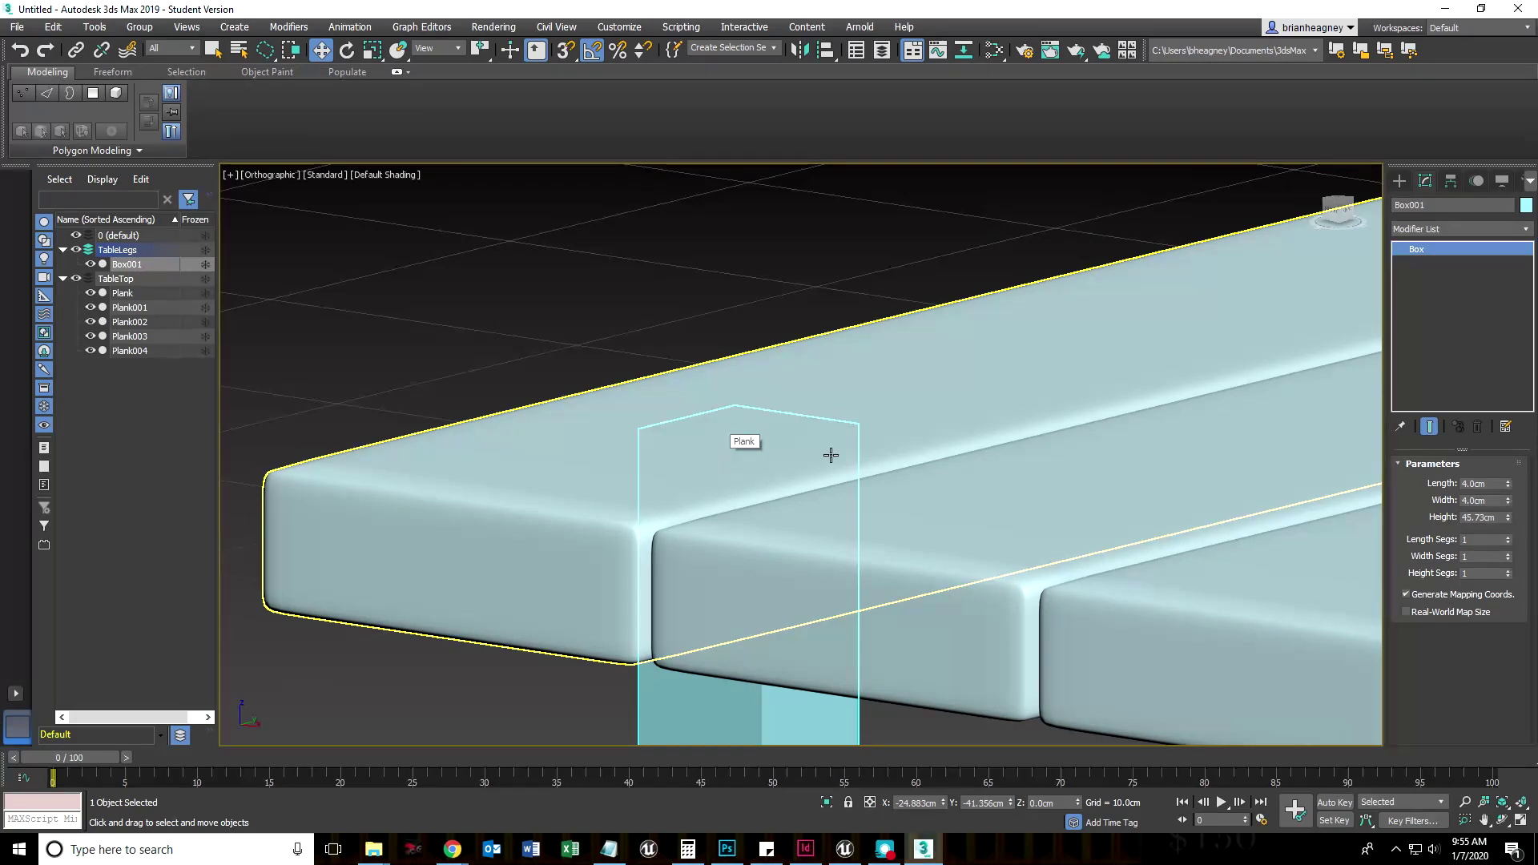
scroll(691, 499, "up", 2)
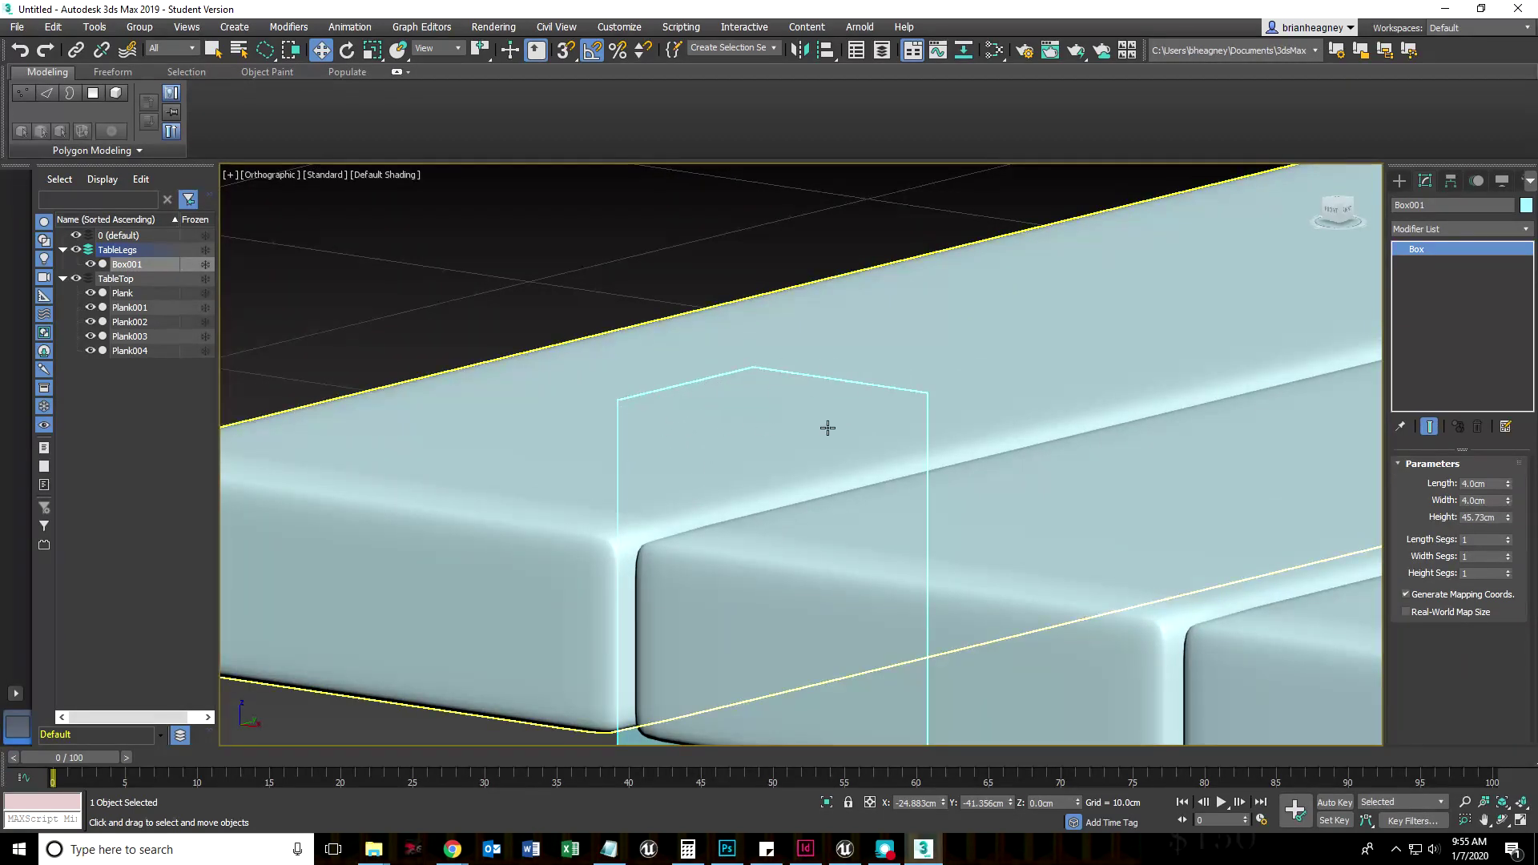
scroll(828, 428, "up", 8)
scroll(829, 426, "down", 6)
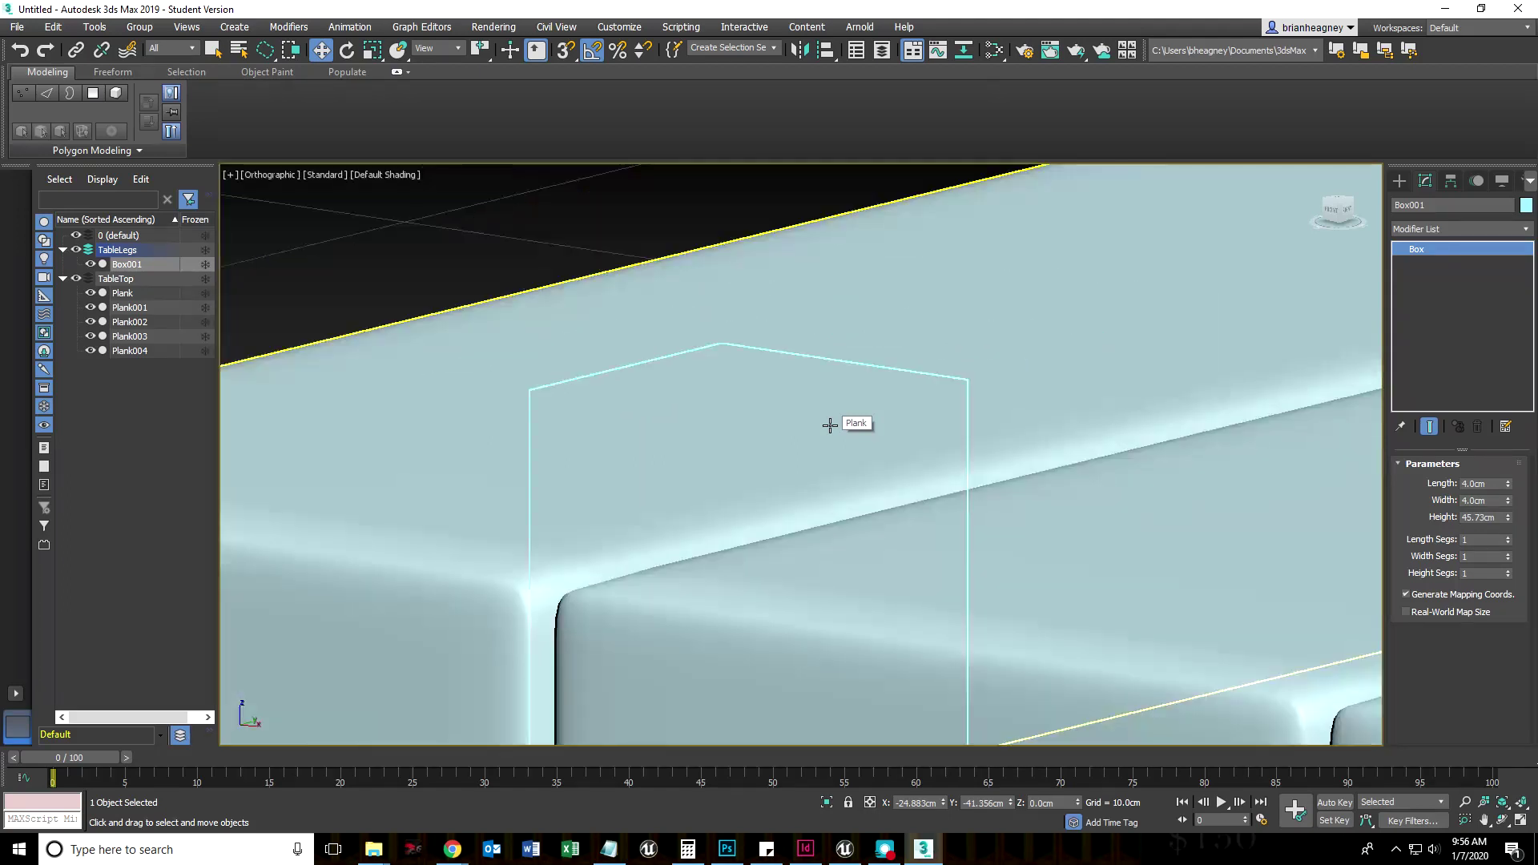
scroll(830, 425, "down", 5)
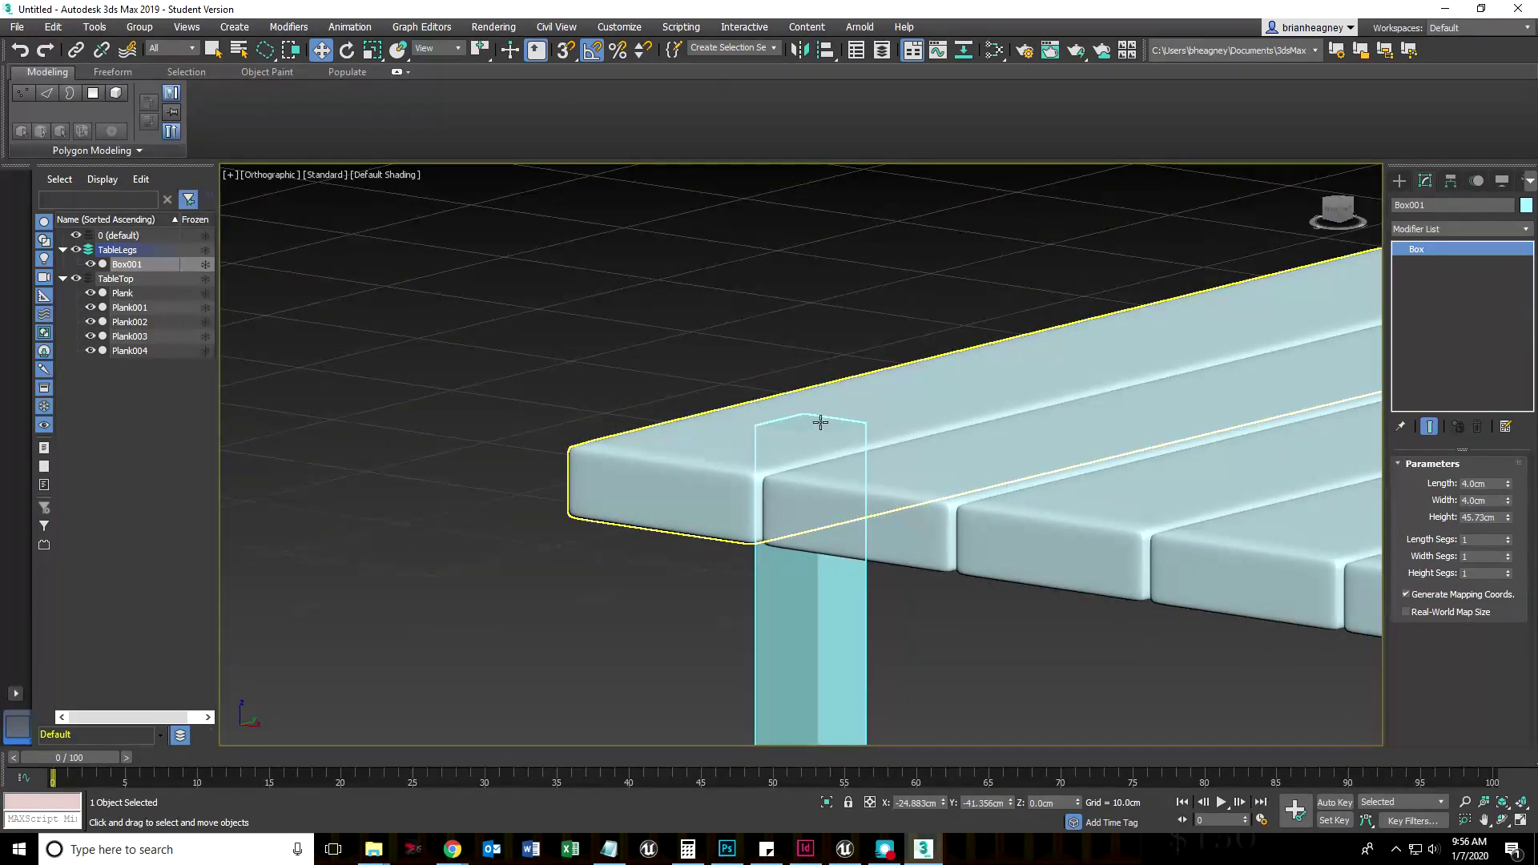
scroll(827, 424, "up", 4)
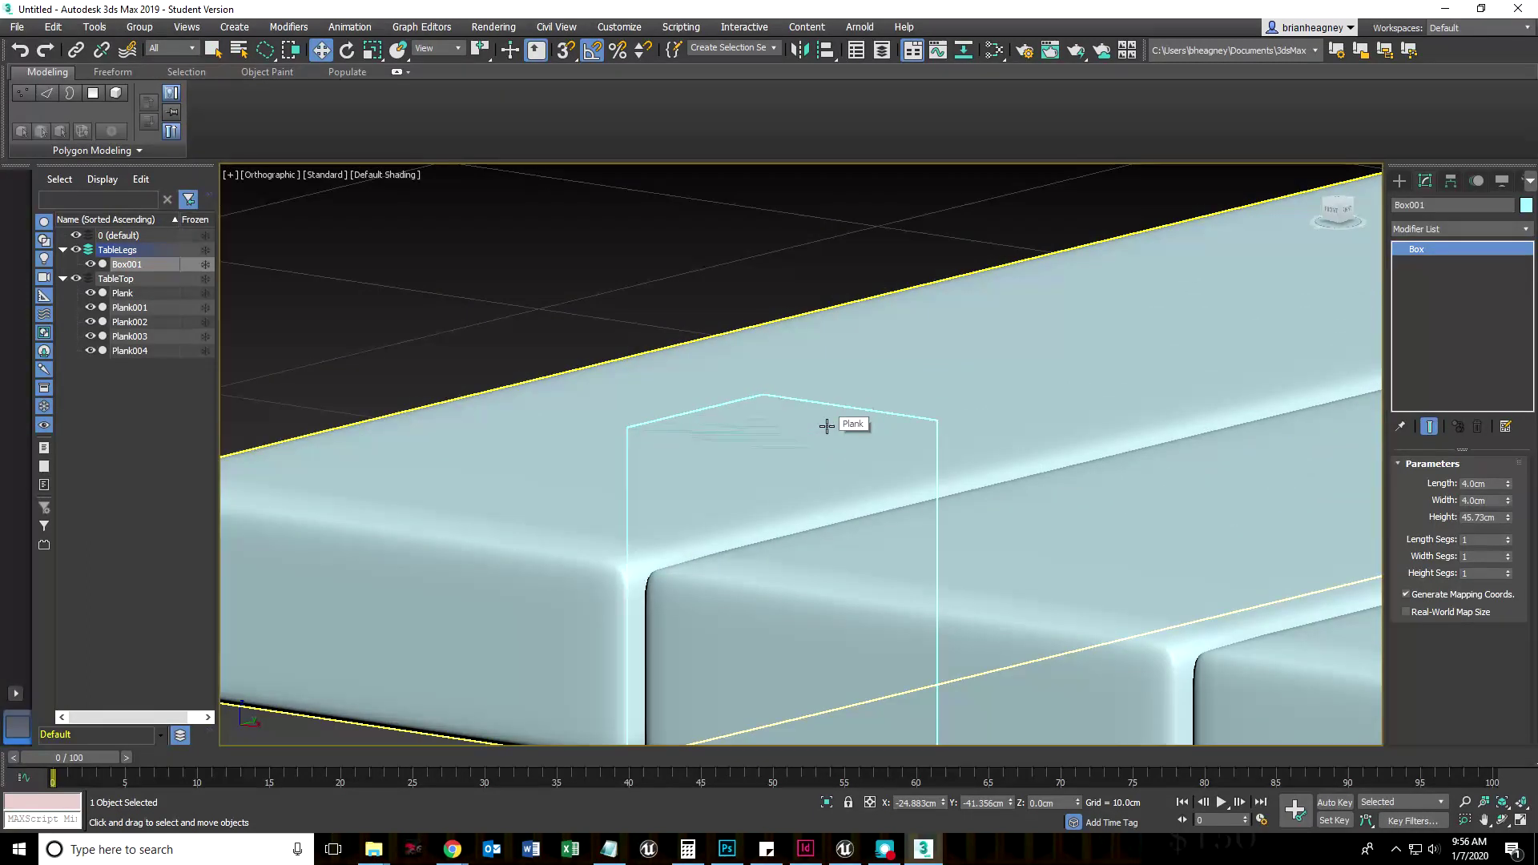
scroll(827, 425, "down", 3)
scroll(826, 425, "up", 4)
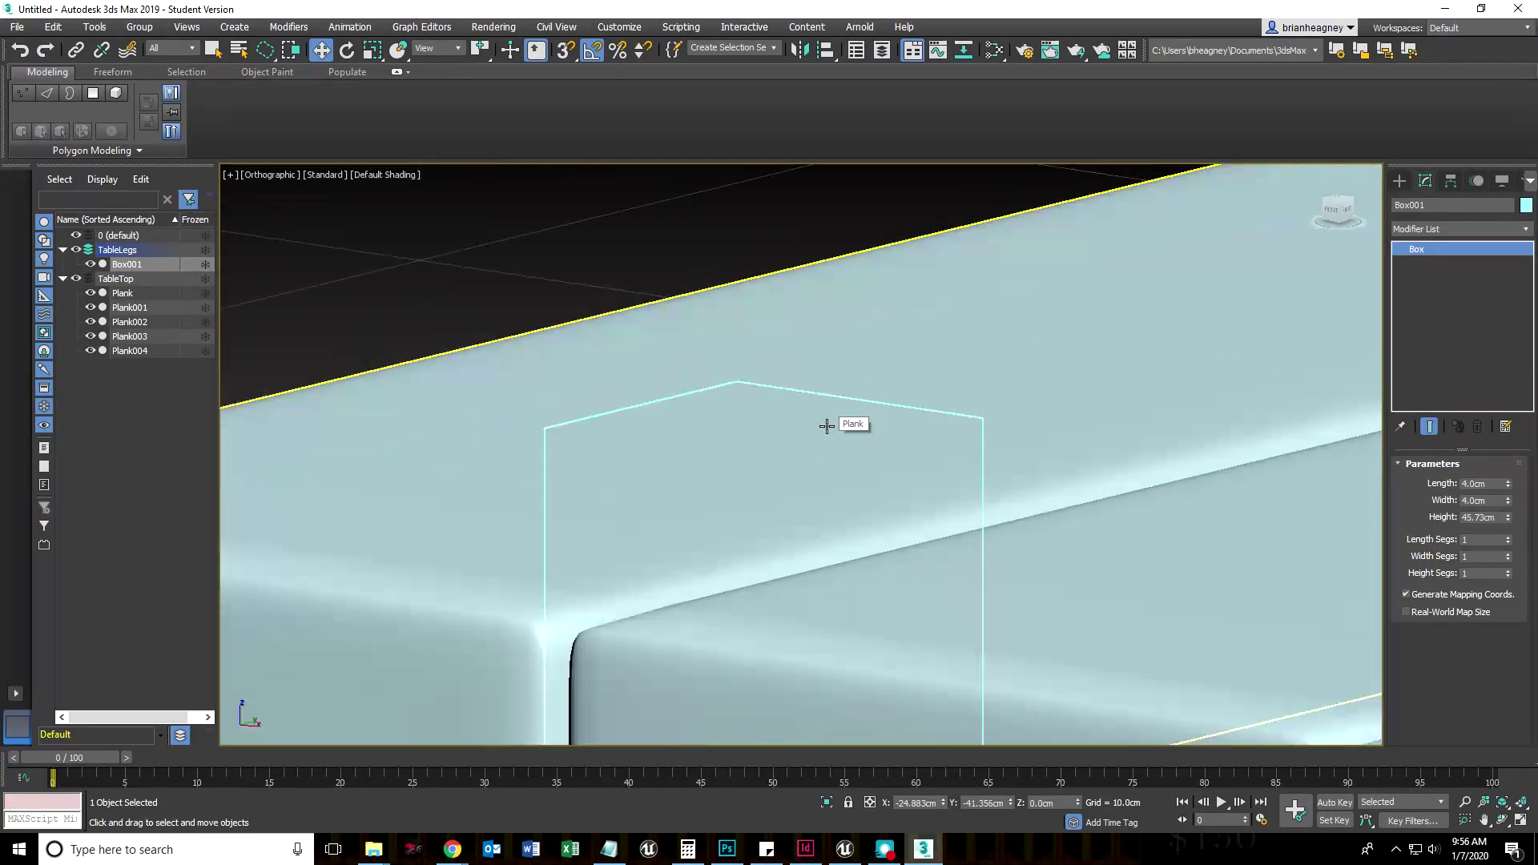
scroll(826, 426, "down", 3)
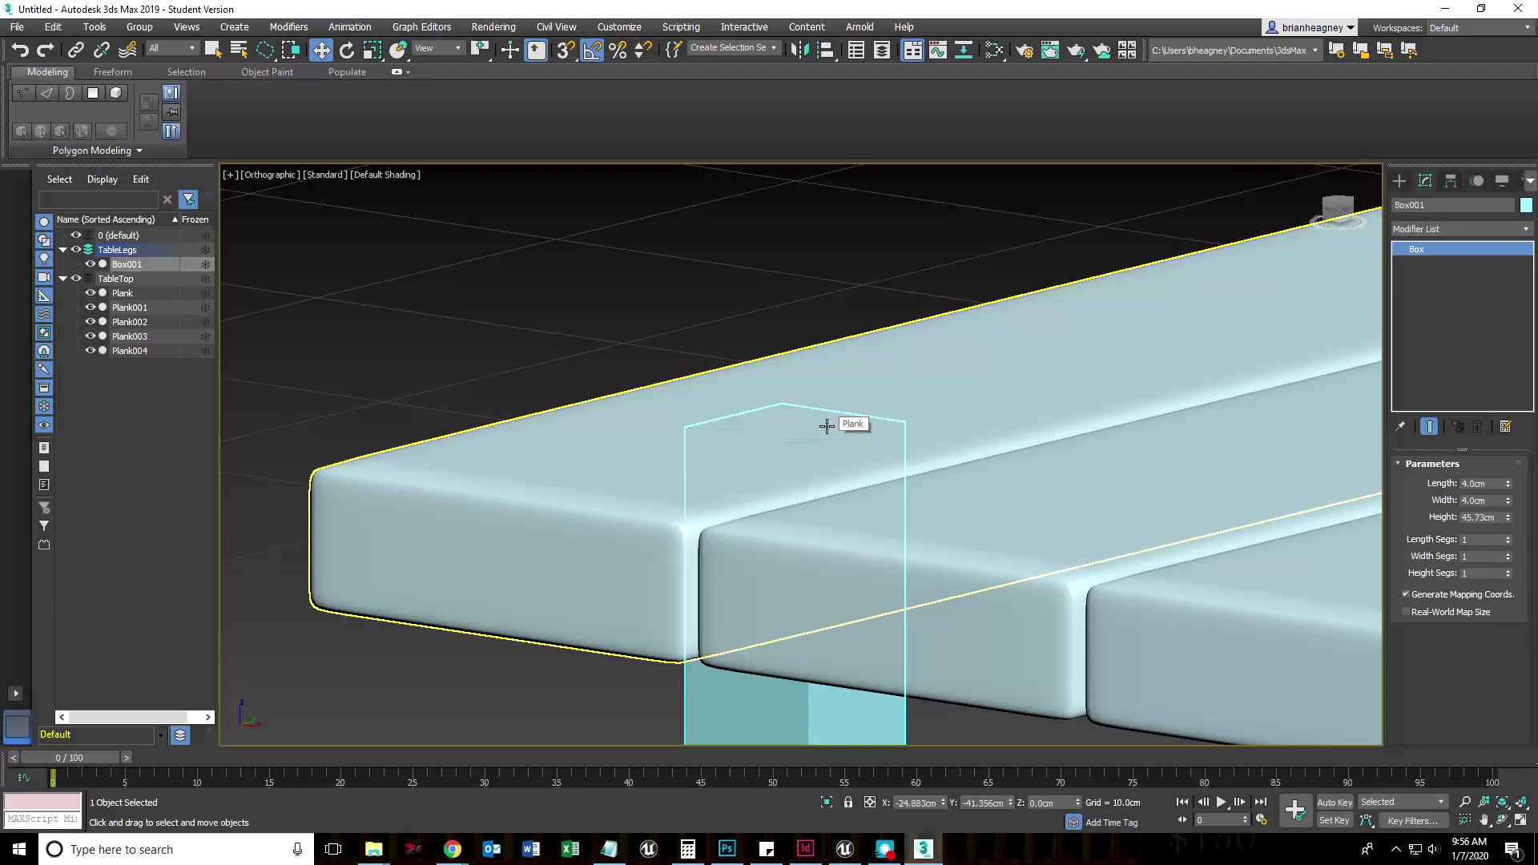
scroll(827, 426, "down", 2)
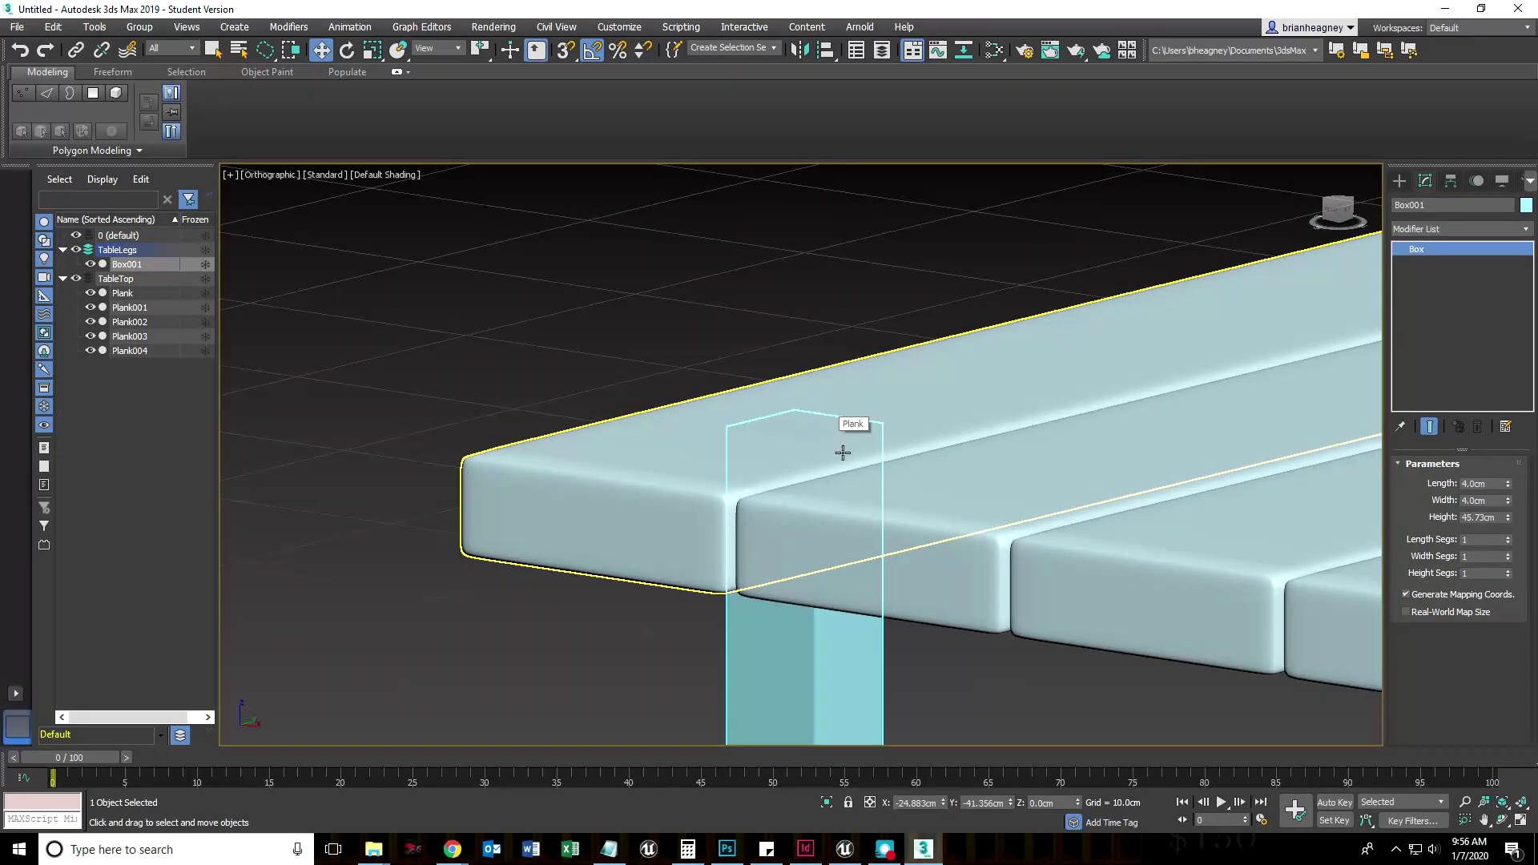
scroll(781, 447, "up", 4)
scroll(783, 445, "down", 4)
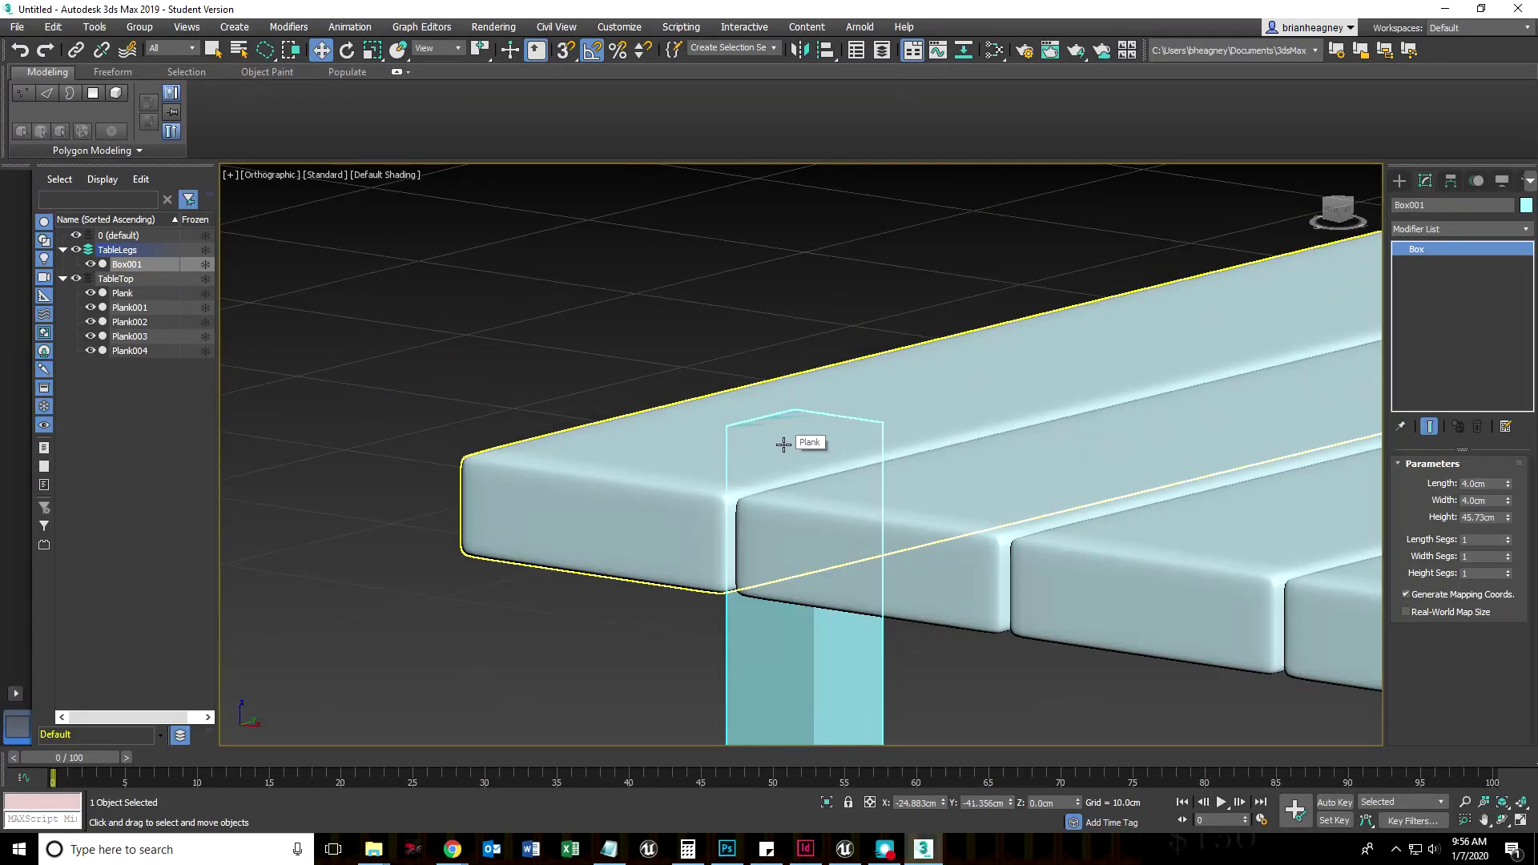
scroll(783, 445, "up", 2)
scroll(771, 449, "up", 1)
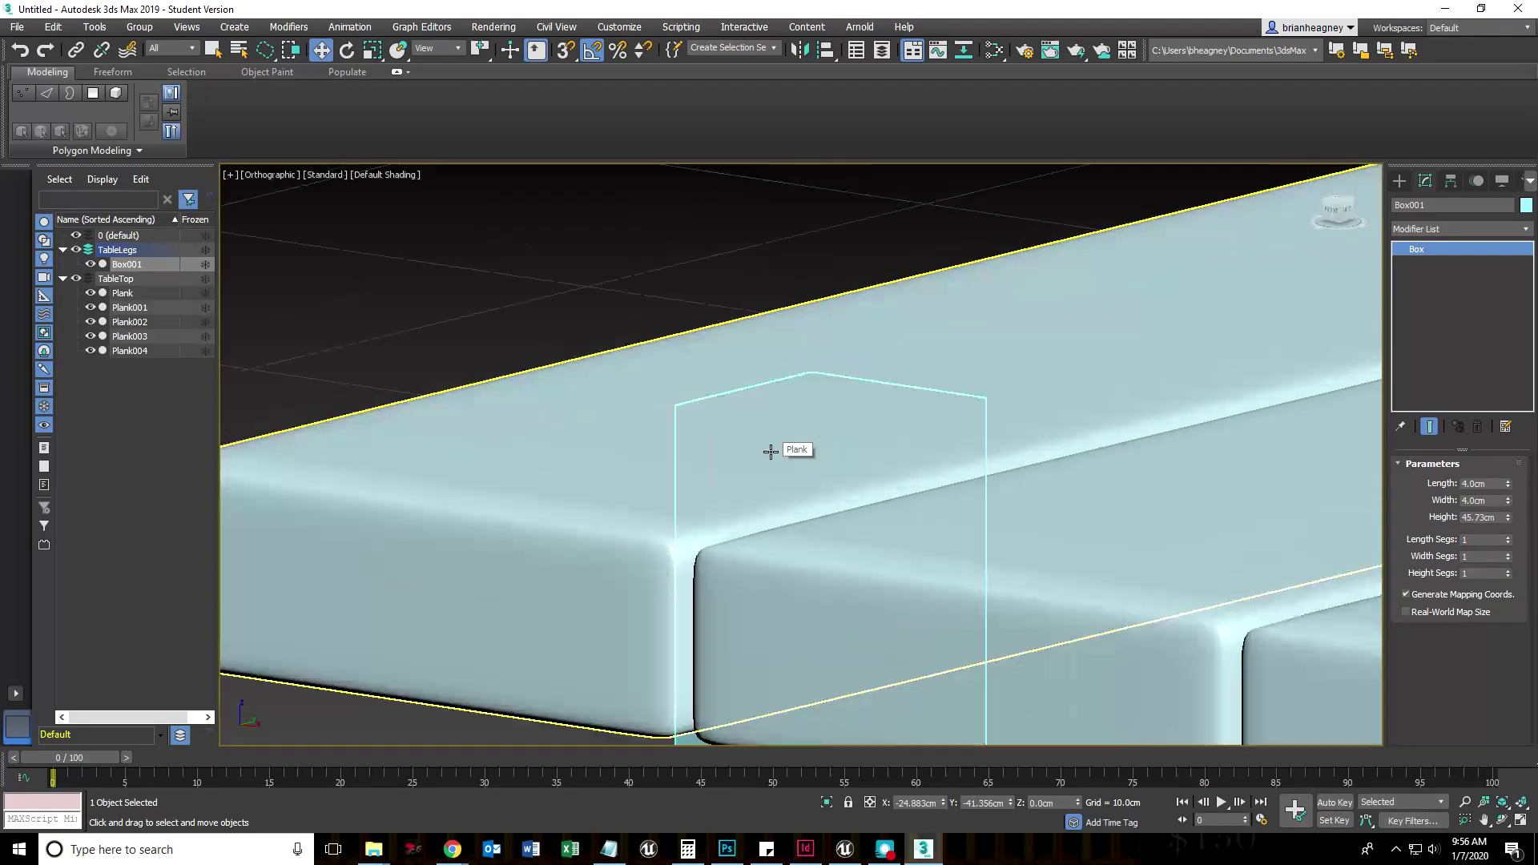
scroll(771, 447, "down", 3)
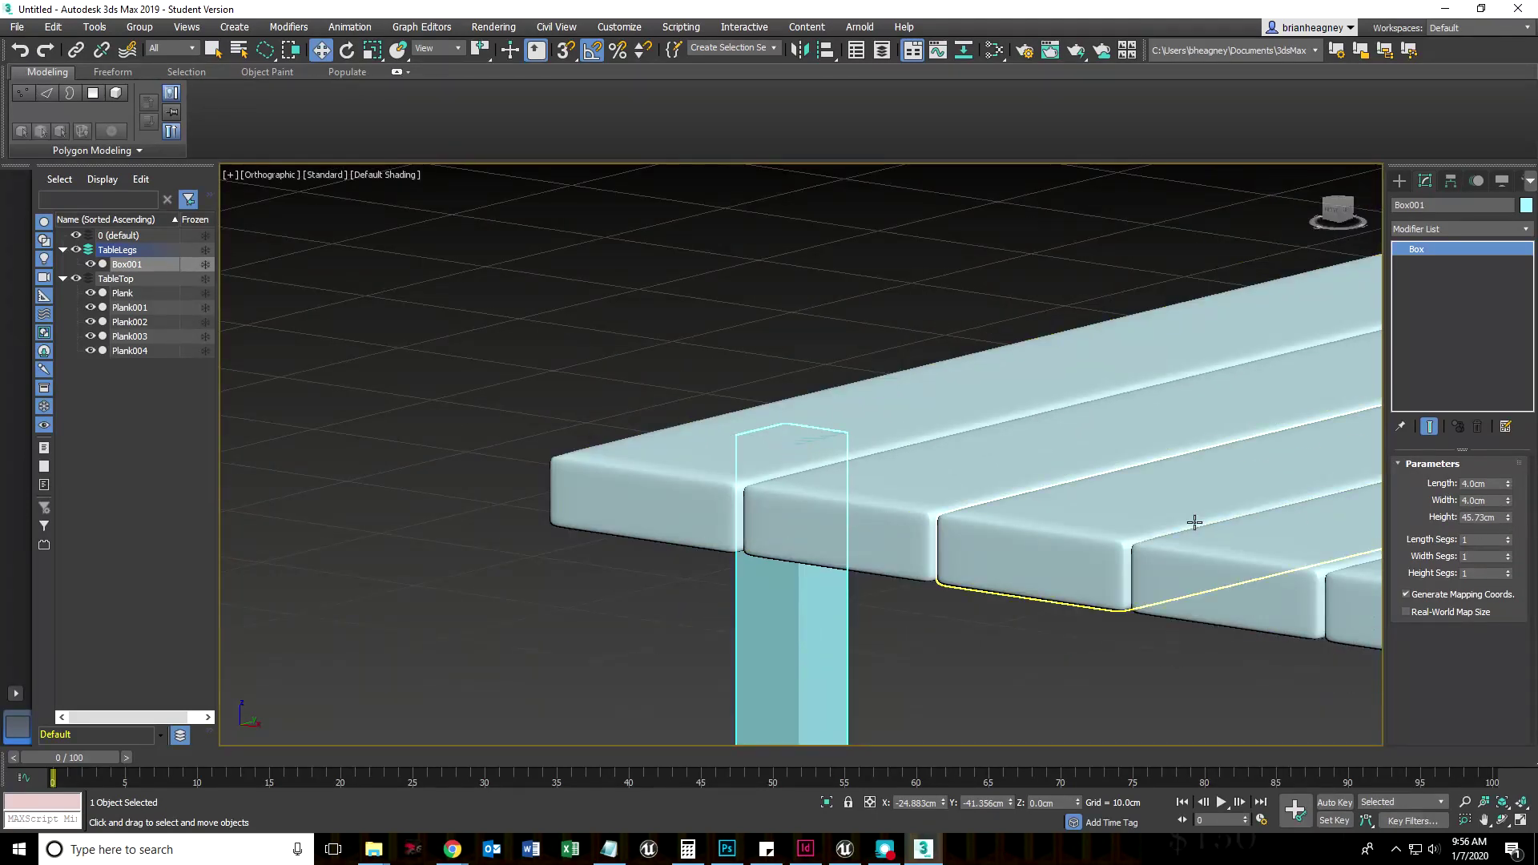
middle_click_drag(1114, 511, 1033, 479)
key("alt+w")
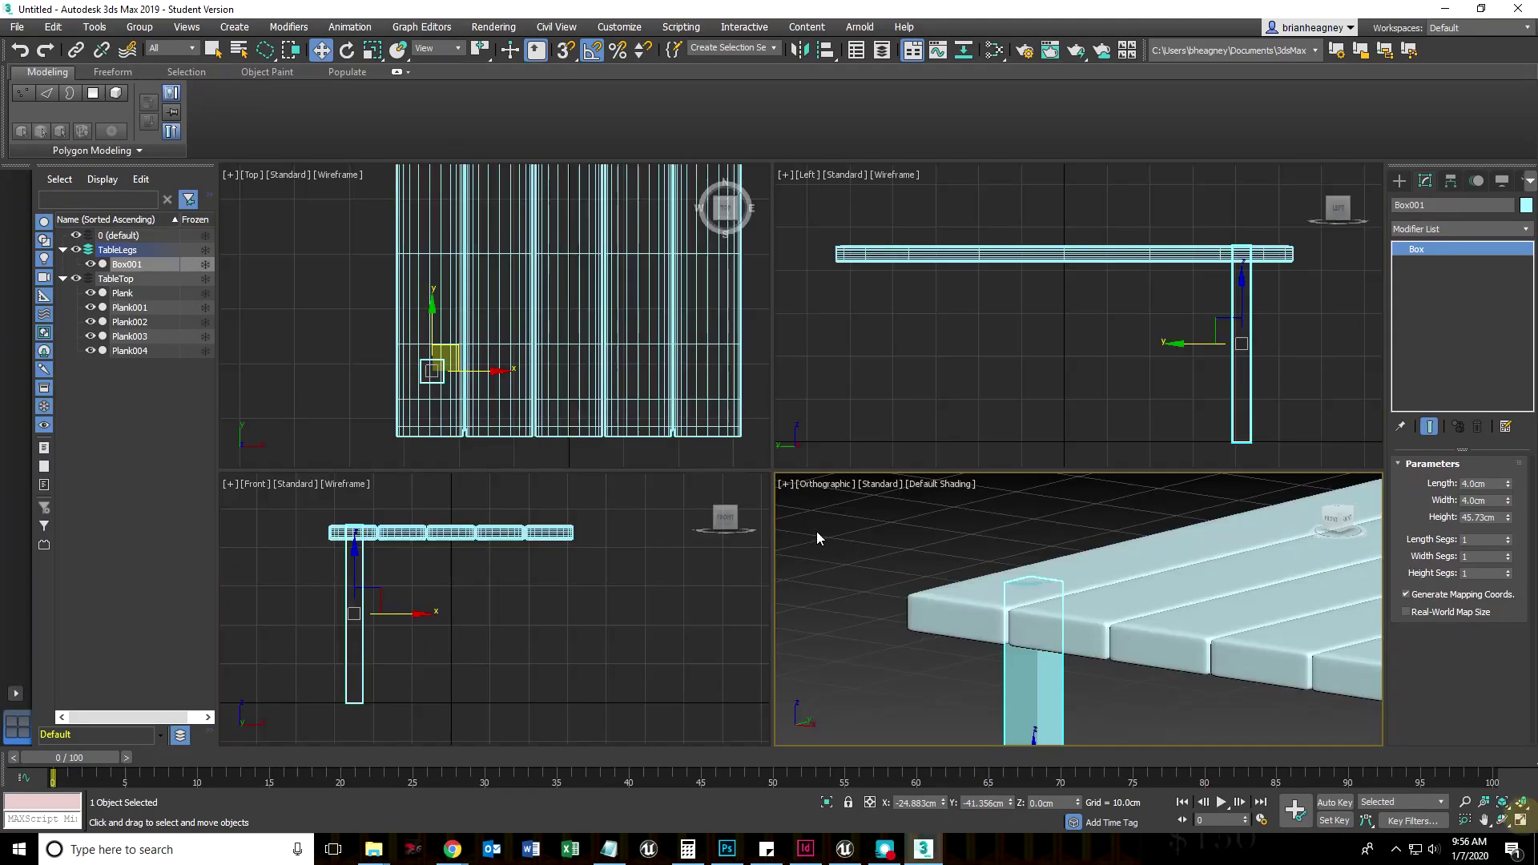
Step: Shorten the leg box's height to about 43.8 cm so its top ends inside the tabletop's thickness, and deselect it
middle_click(1141, 279)
scroll(1141, 278, "up", 6)
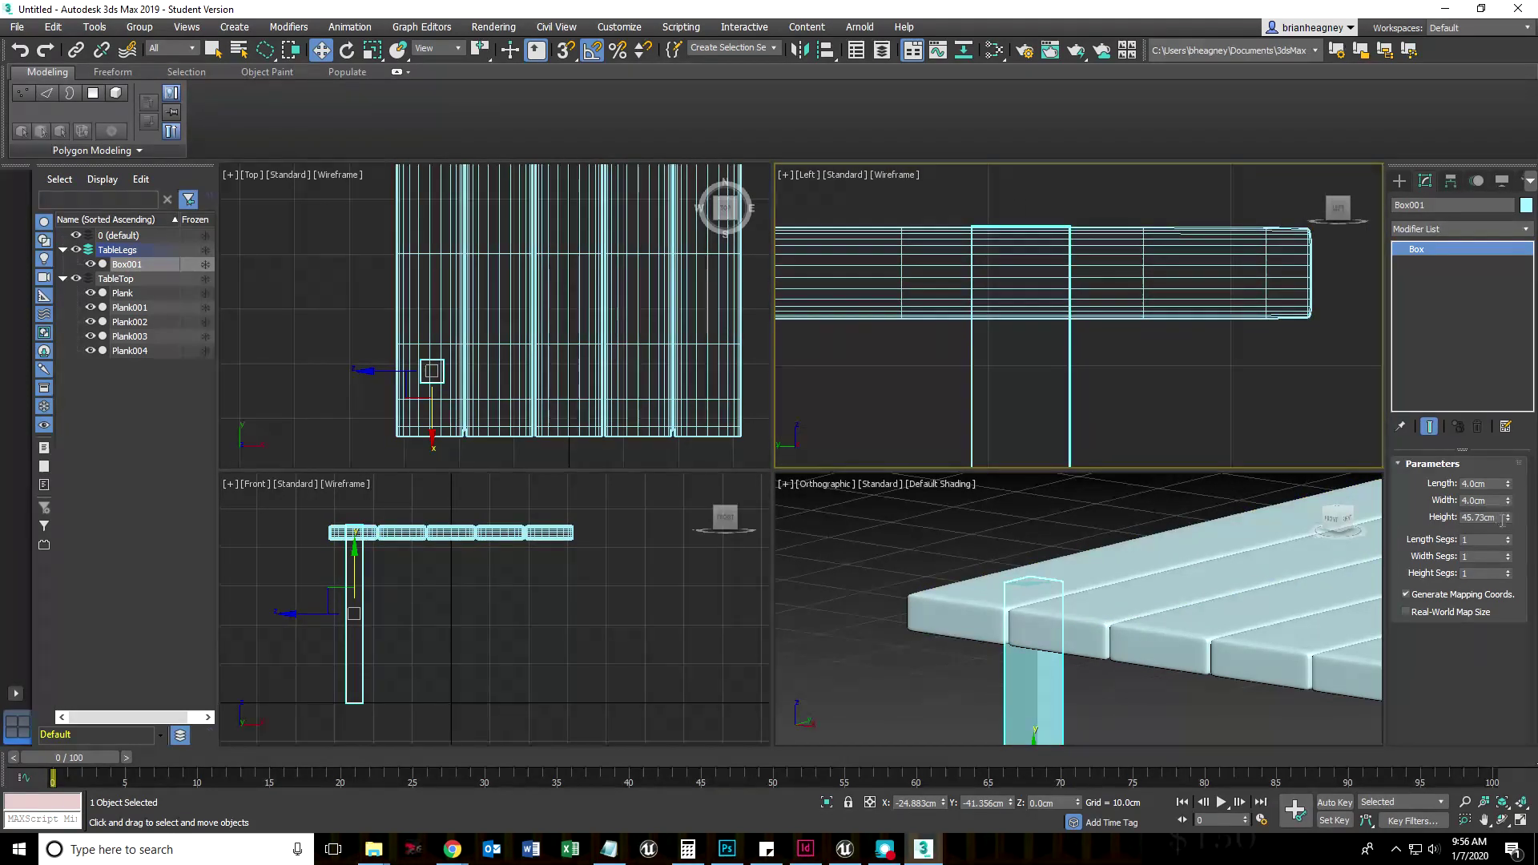
left_click_drag(1506, 526, 1511, 517)
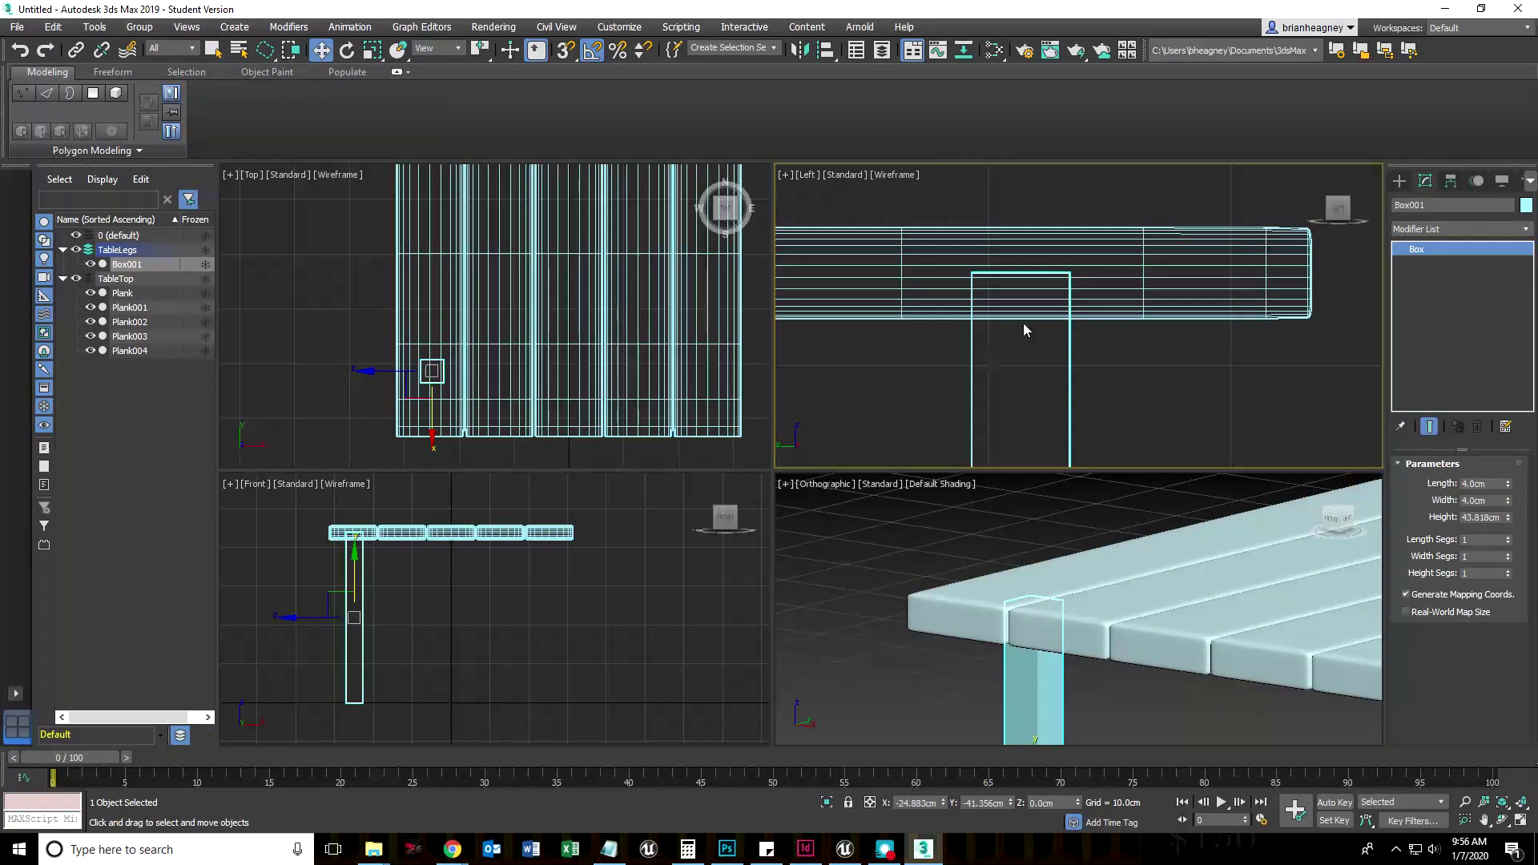
middle_click_drag(1017, 713, 853, 665)
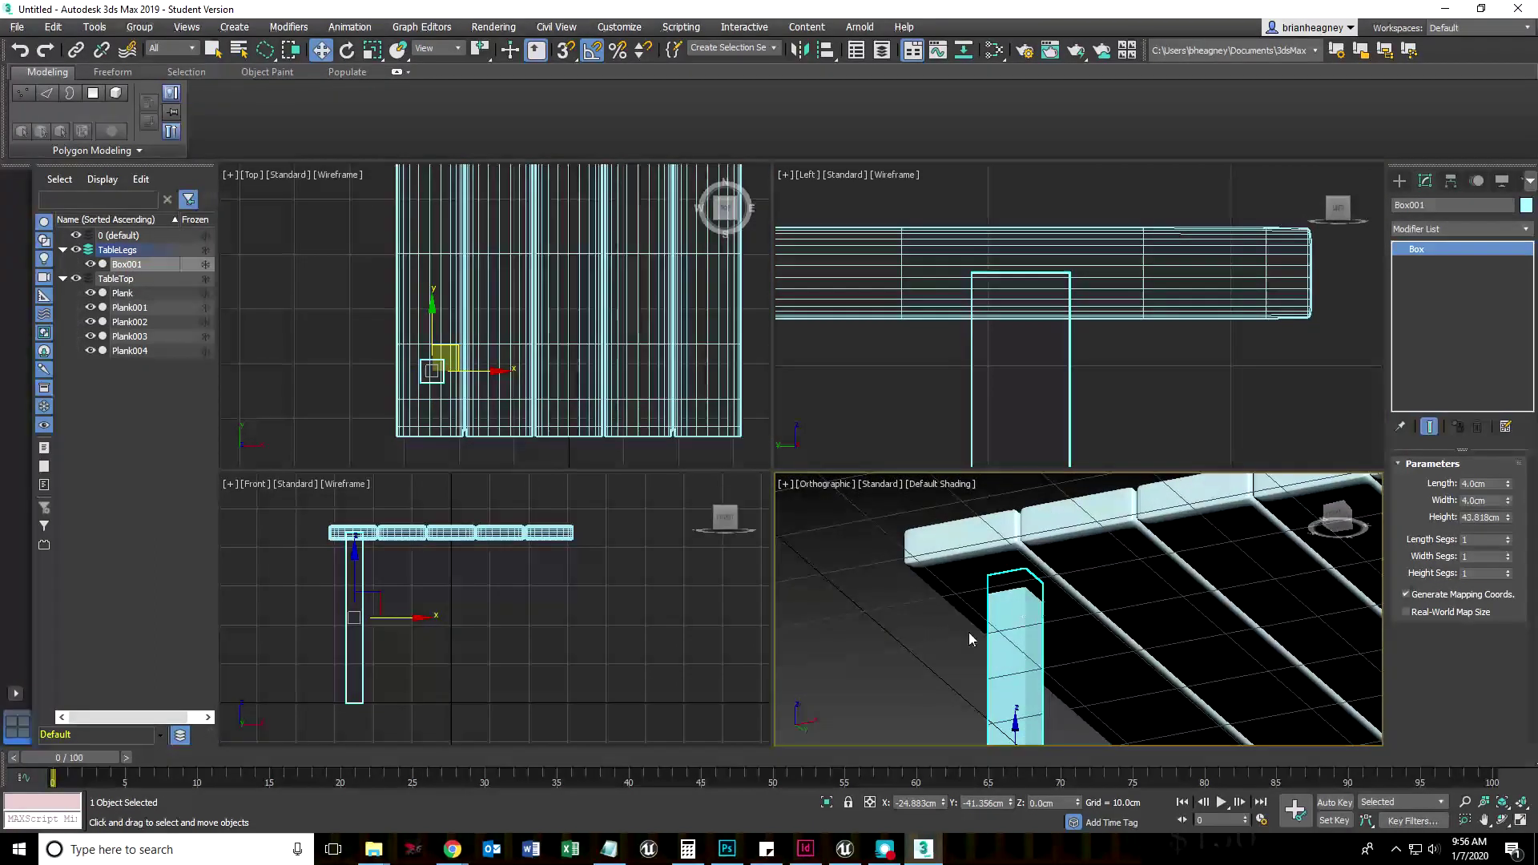
left_click(854, 665)
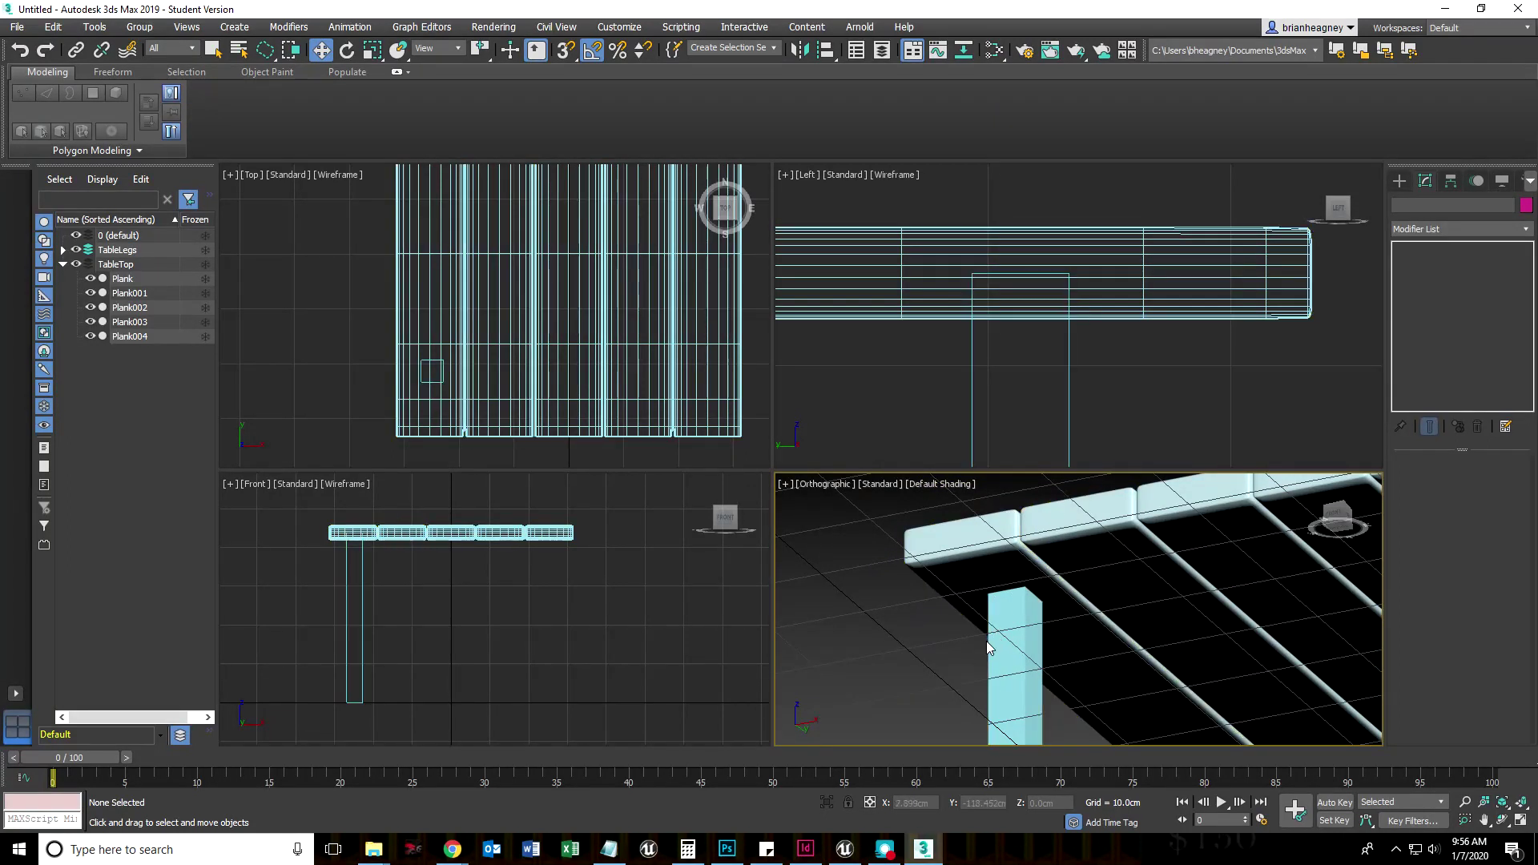
middle_click_drag(958, 640, 1044, 694, "alt")
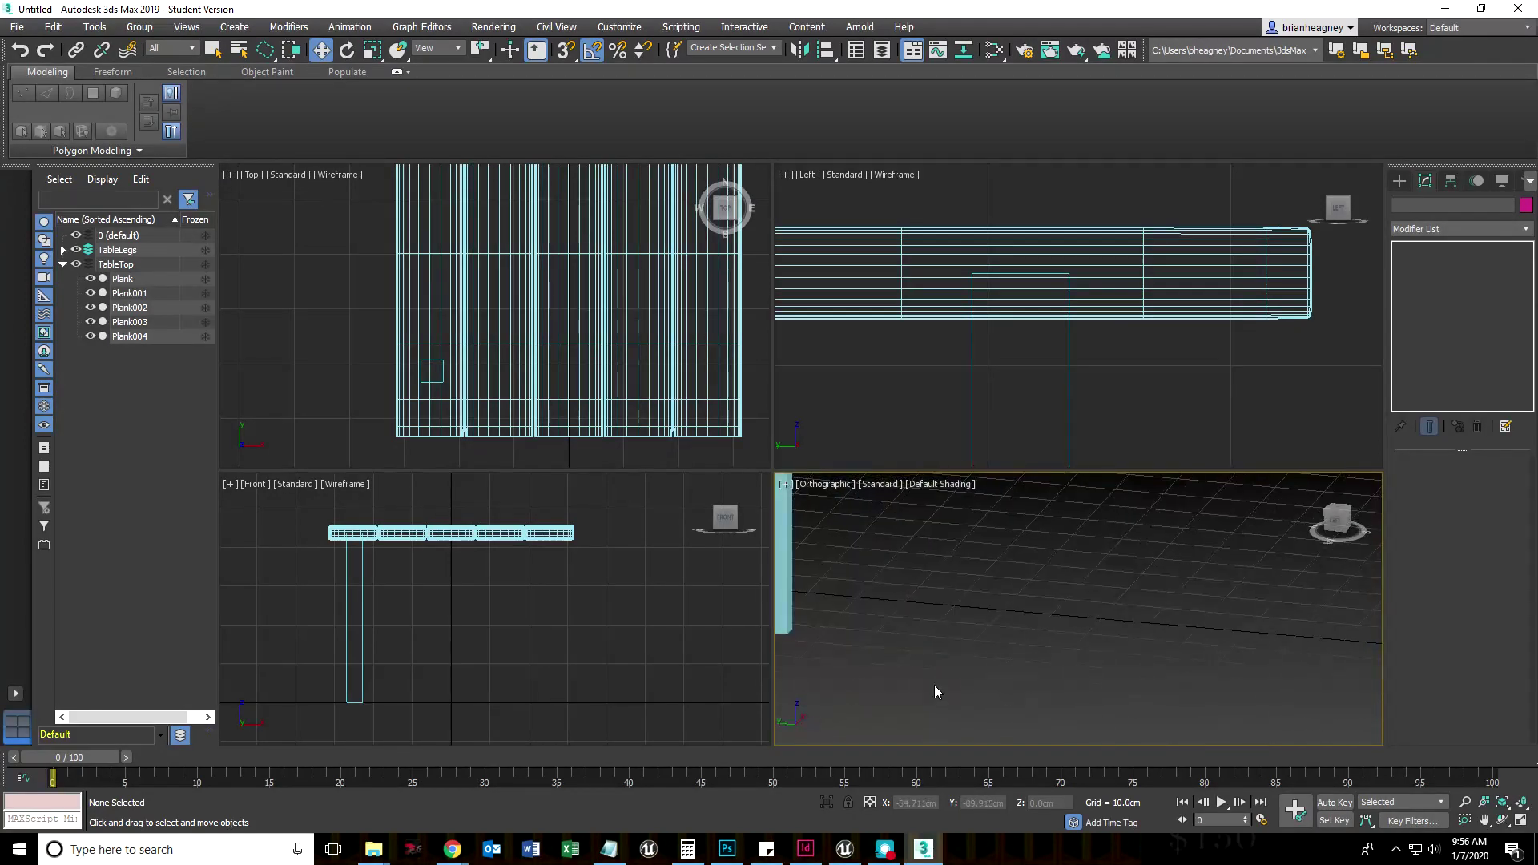
mouse_move(910, 636)
middle_mouse_down("alt")
mouse_move(1145, 699)
mouse_move(1074, 596)
middle_mouse_up("alt")
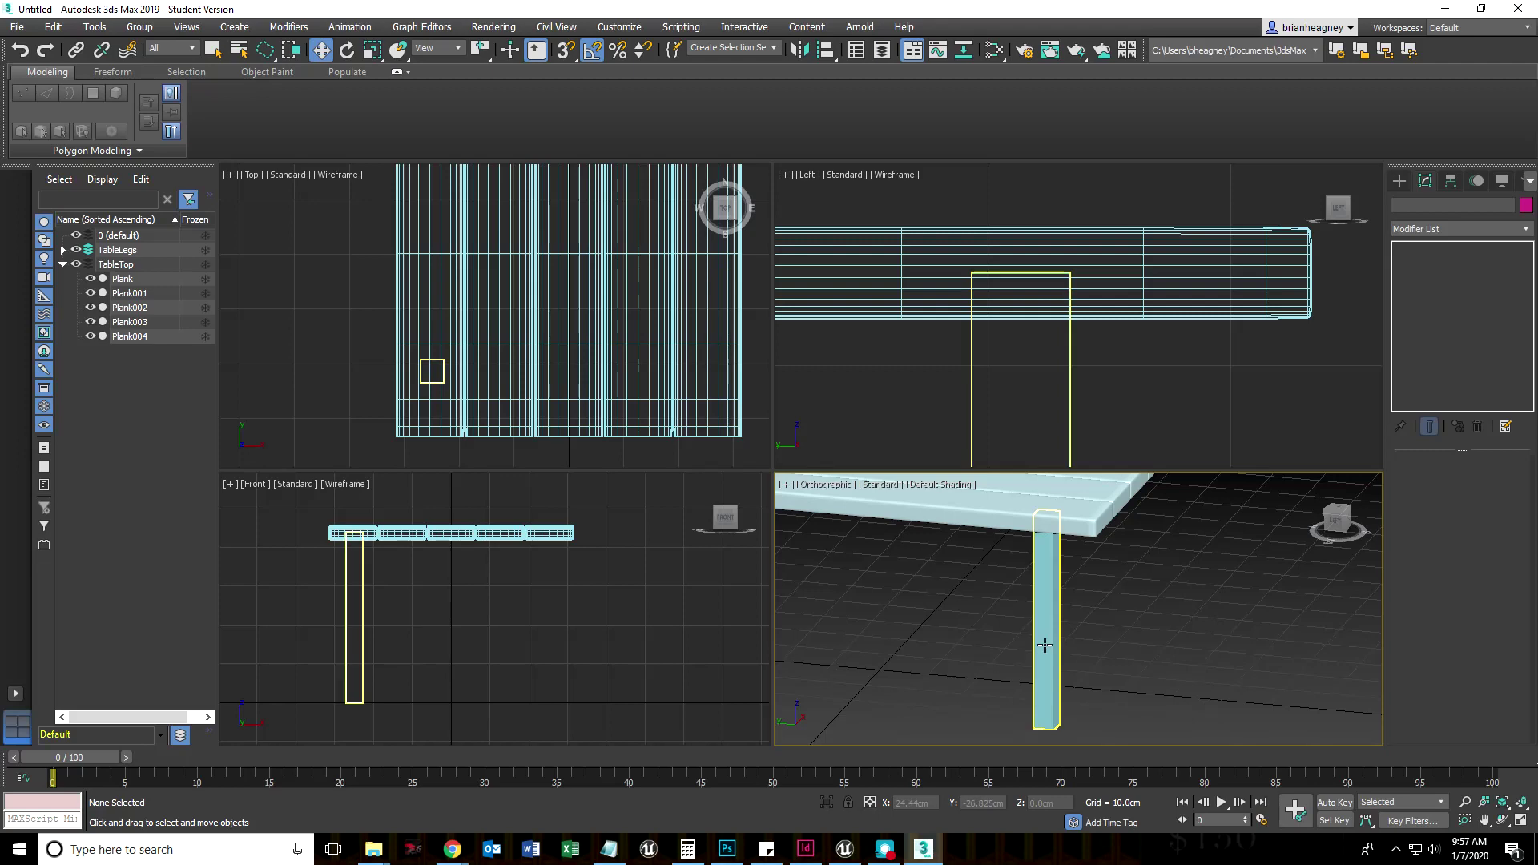
Step: Maximize the orthographic view, select the leg box and frame it together with the tabletop corner
left_click(1521, 820)
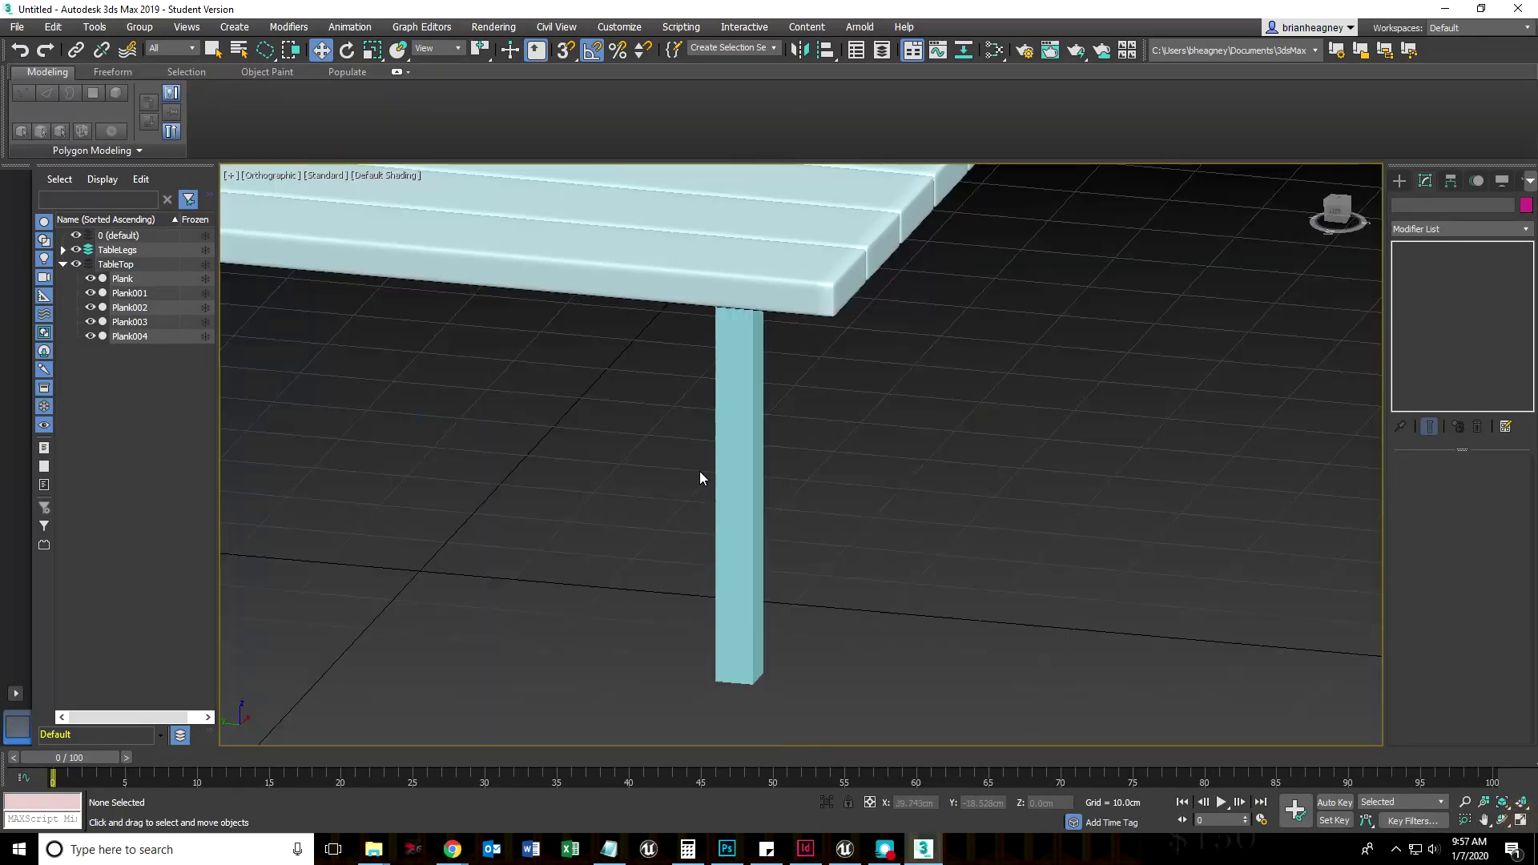
middle_click_drag(1051, 618, 711, 556, "alt")
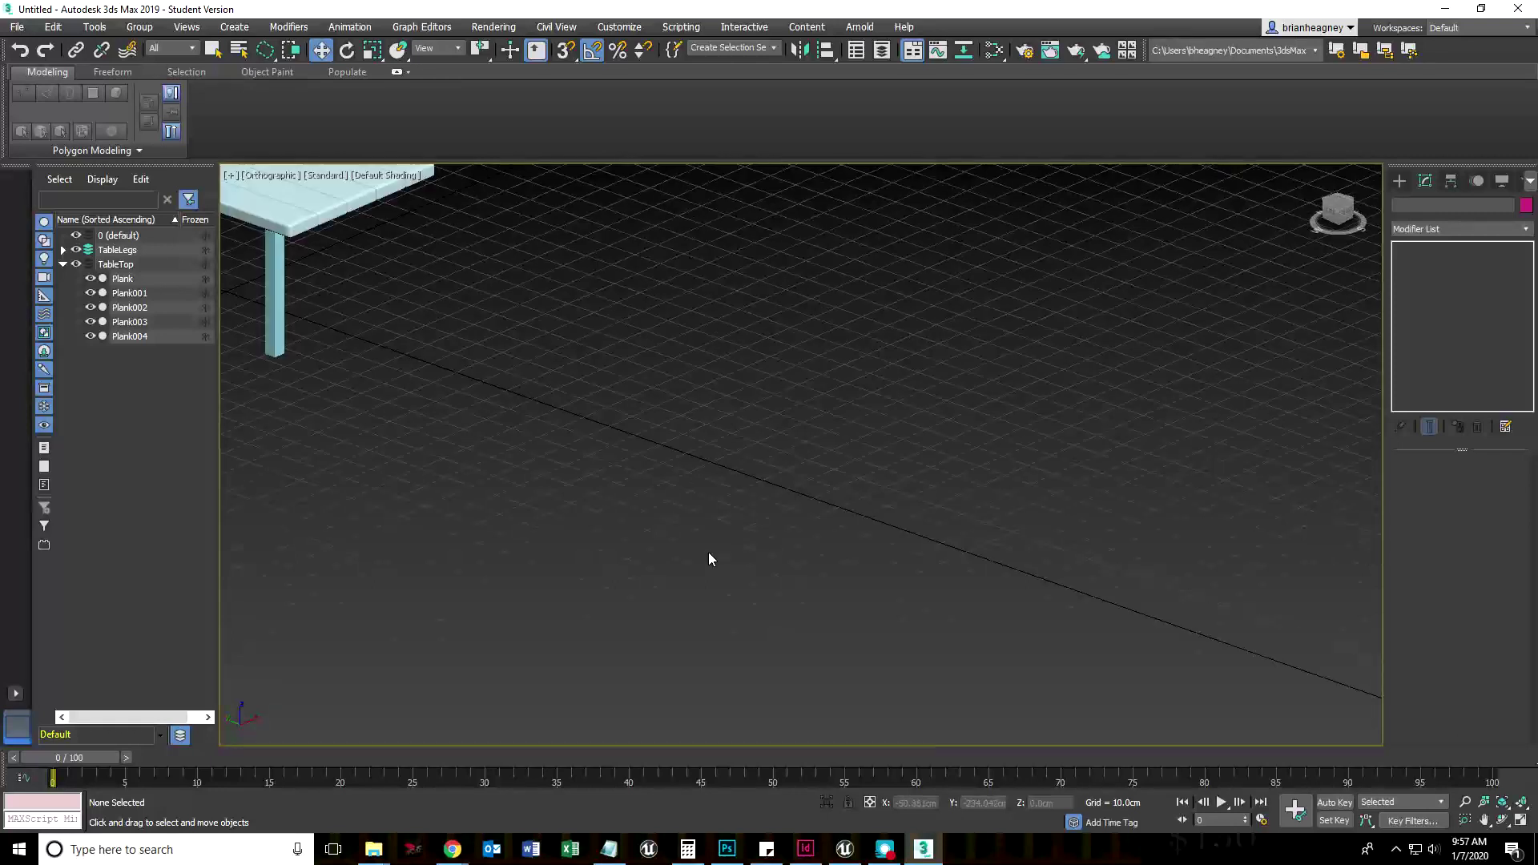
key("z")
left_click(884, 592)
key("z")
scroll(741, 511, "down", 5)
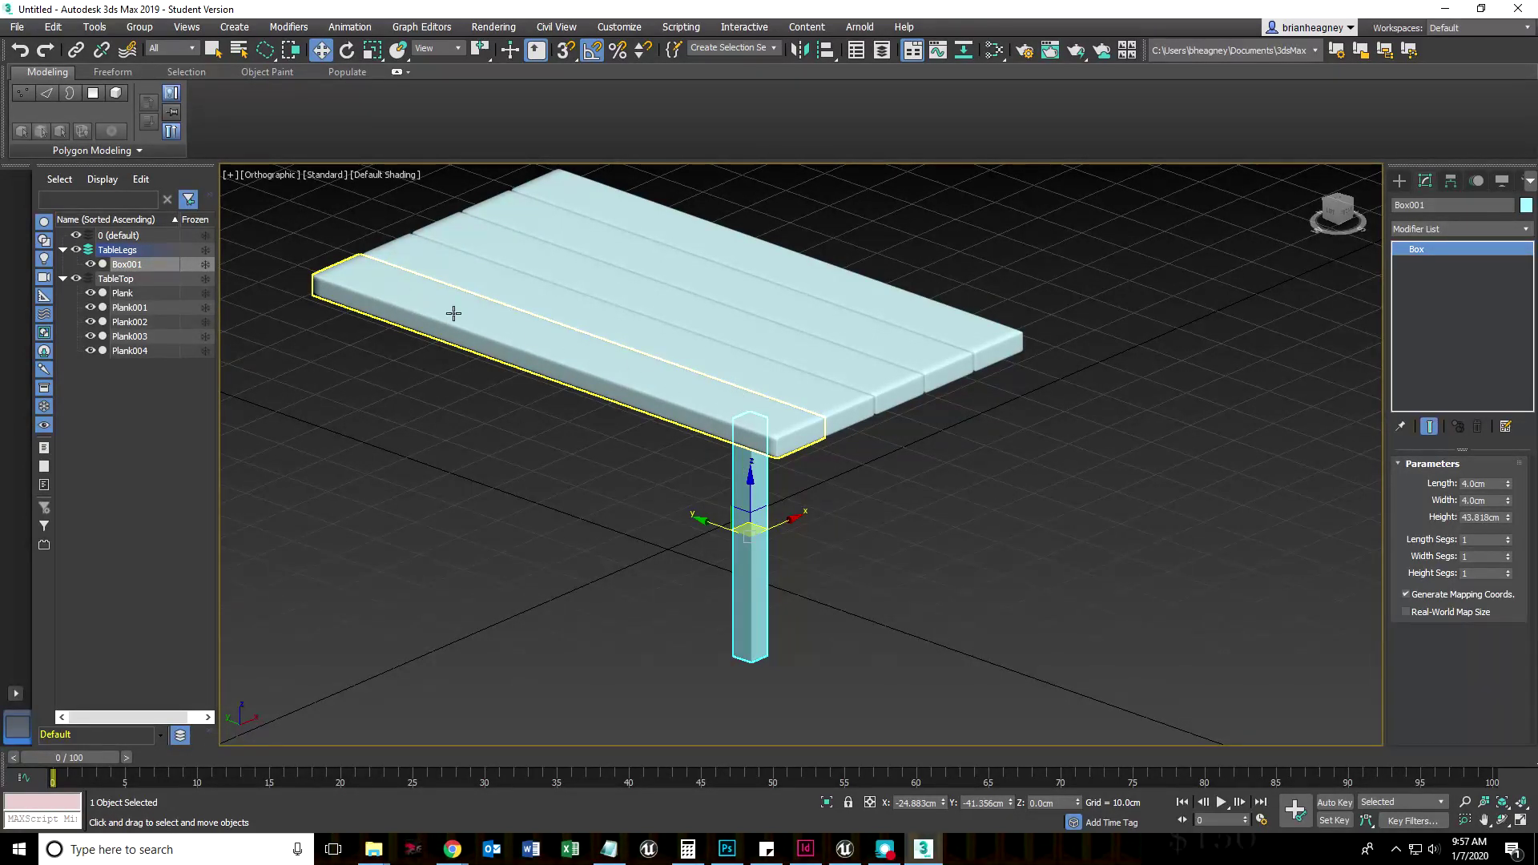
scroll(743, 528, "up", 3)
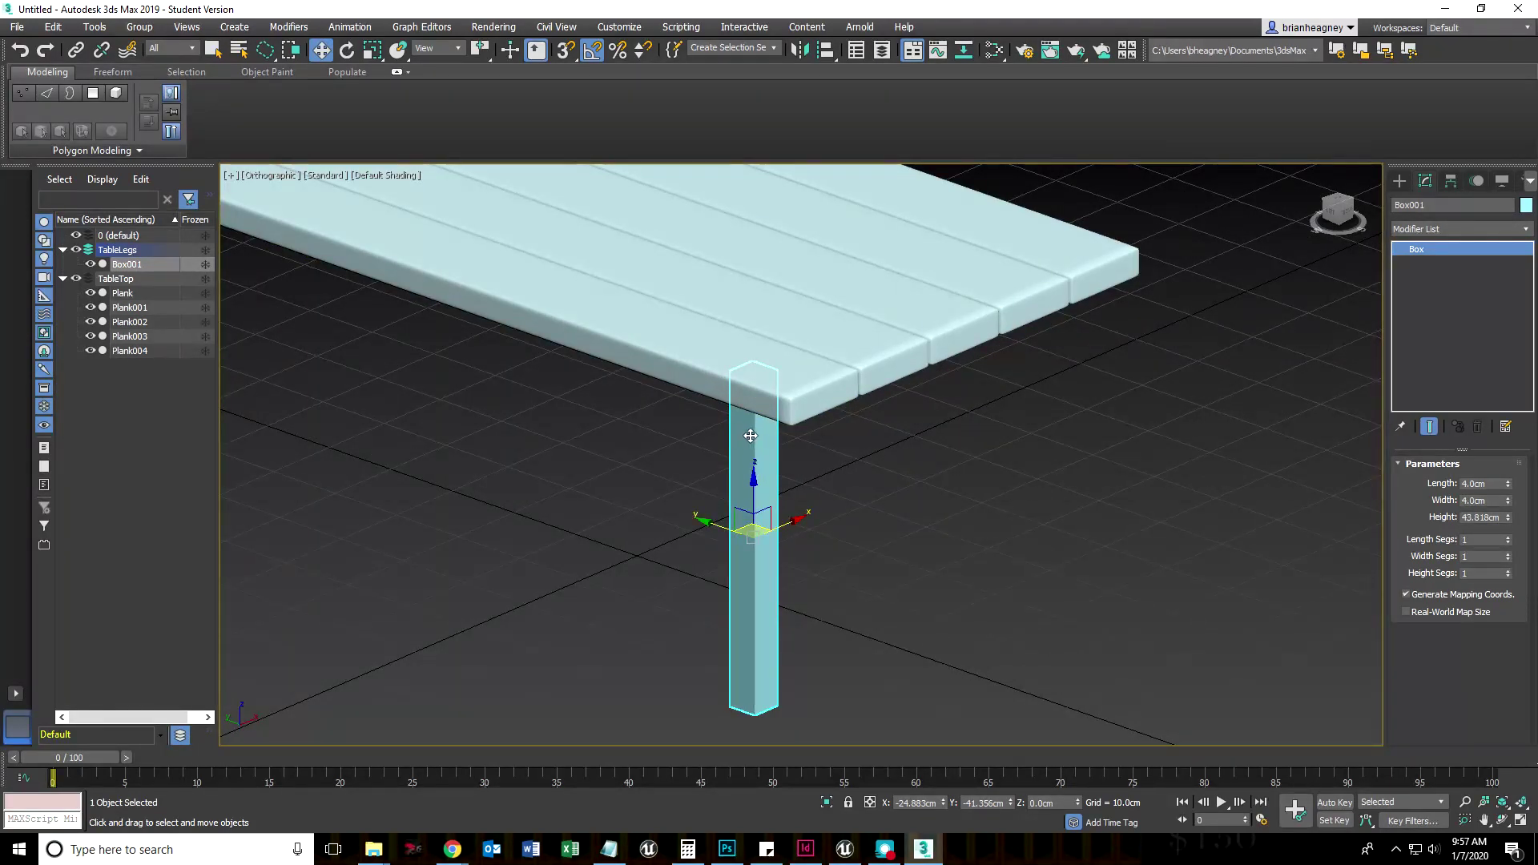
key("q")
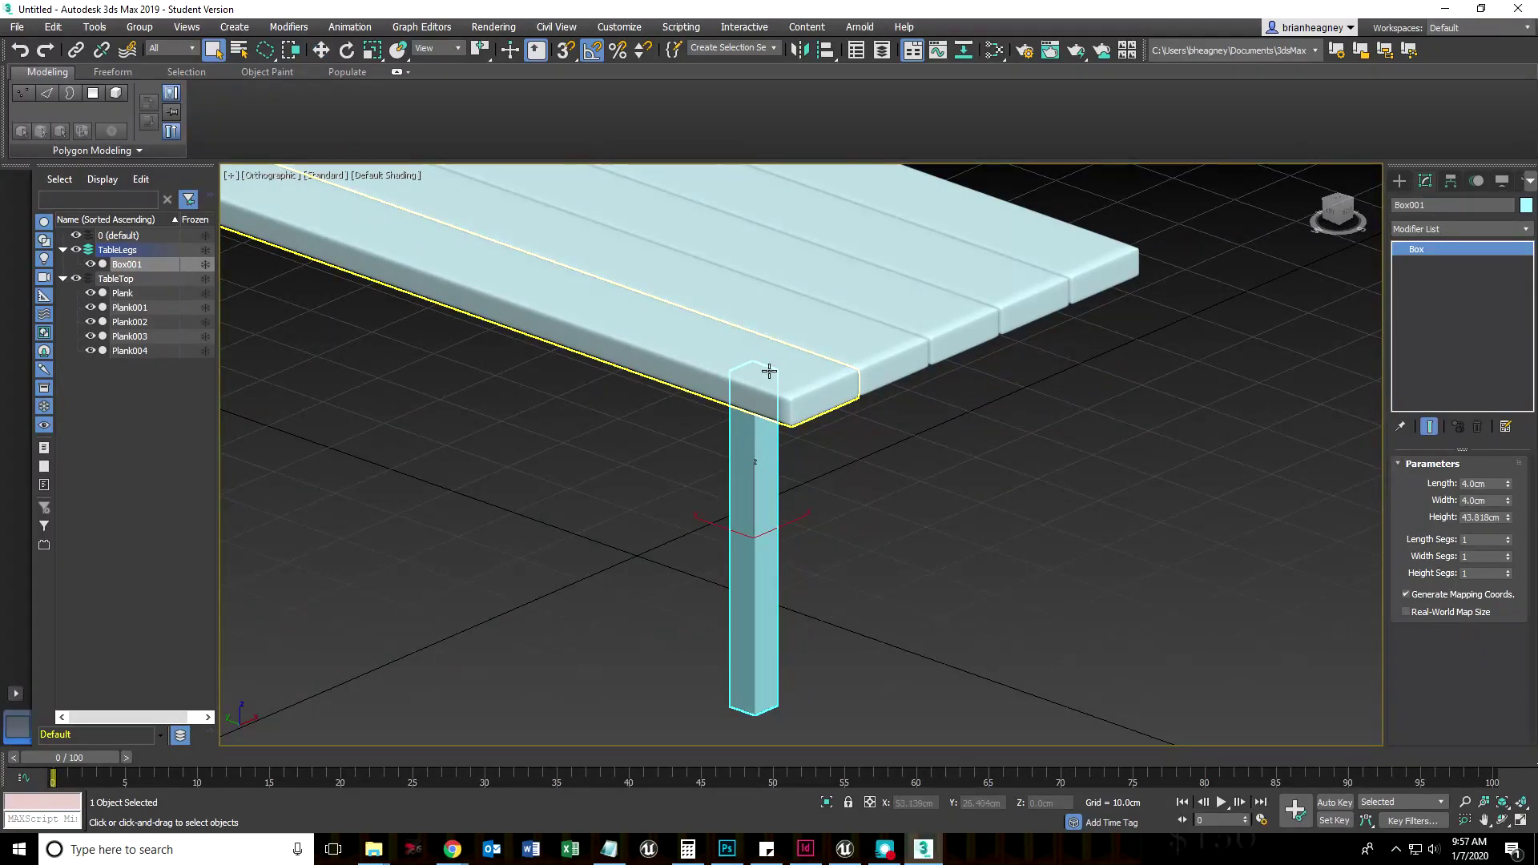
Step: Try hiding the TableTop layer and isolating the leg box, bringing the planks back each time
left_click(75, 279)
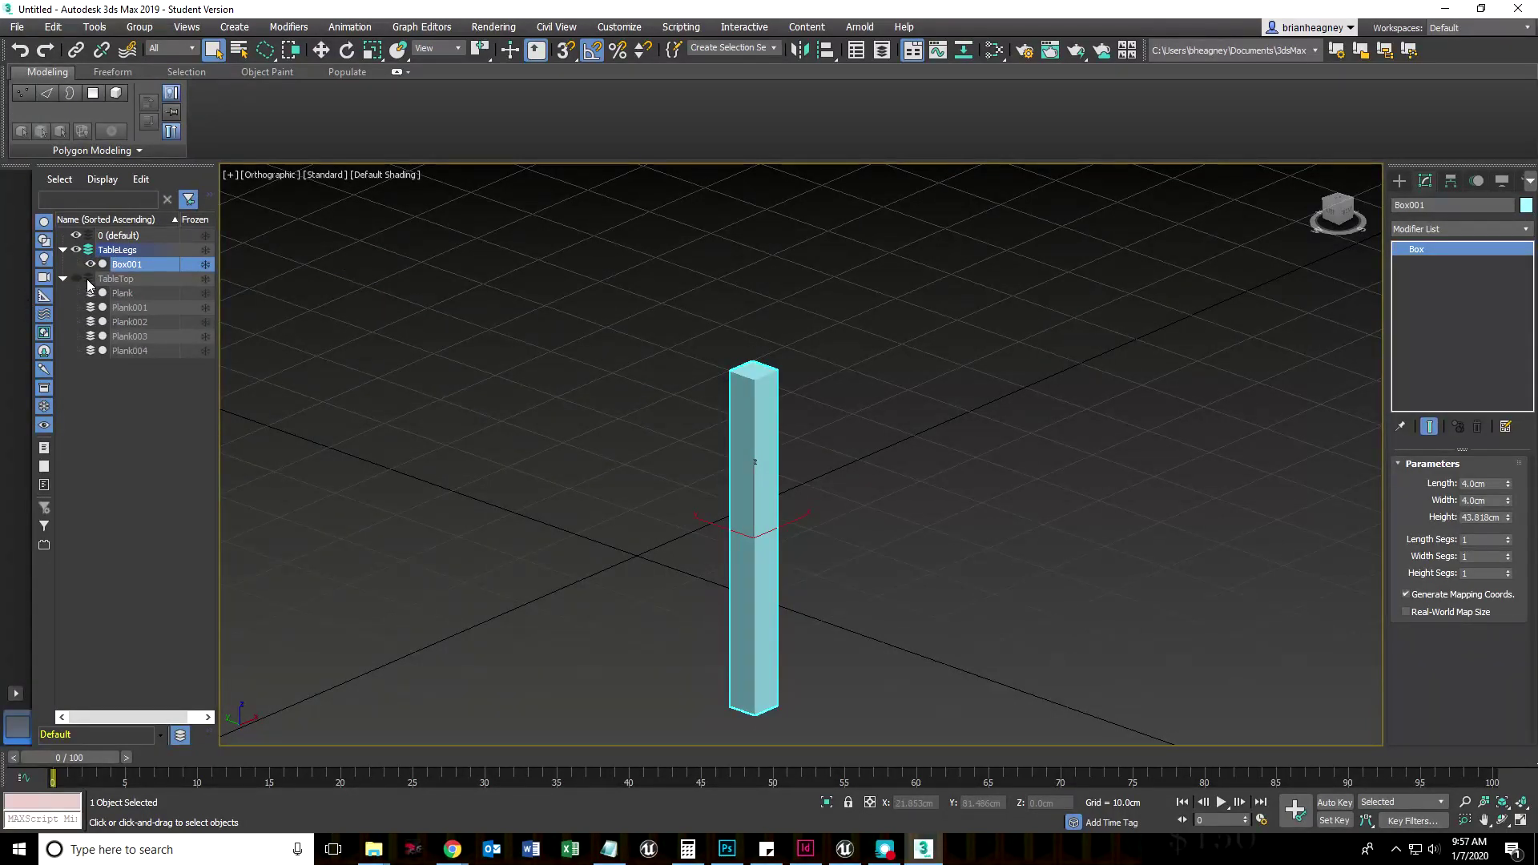
left_click(75, 279)
right_click(755, 441)
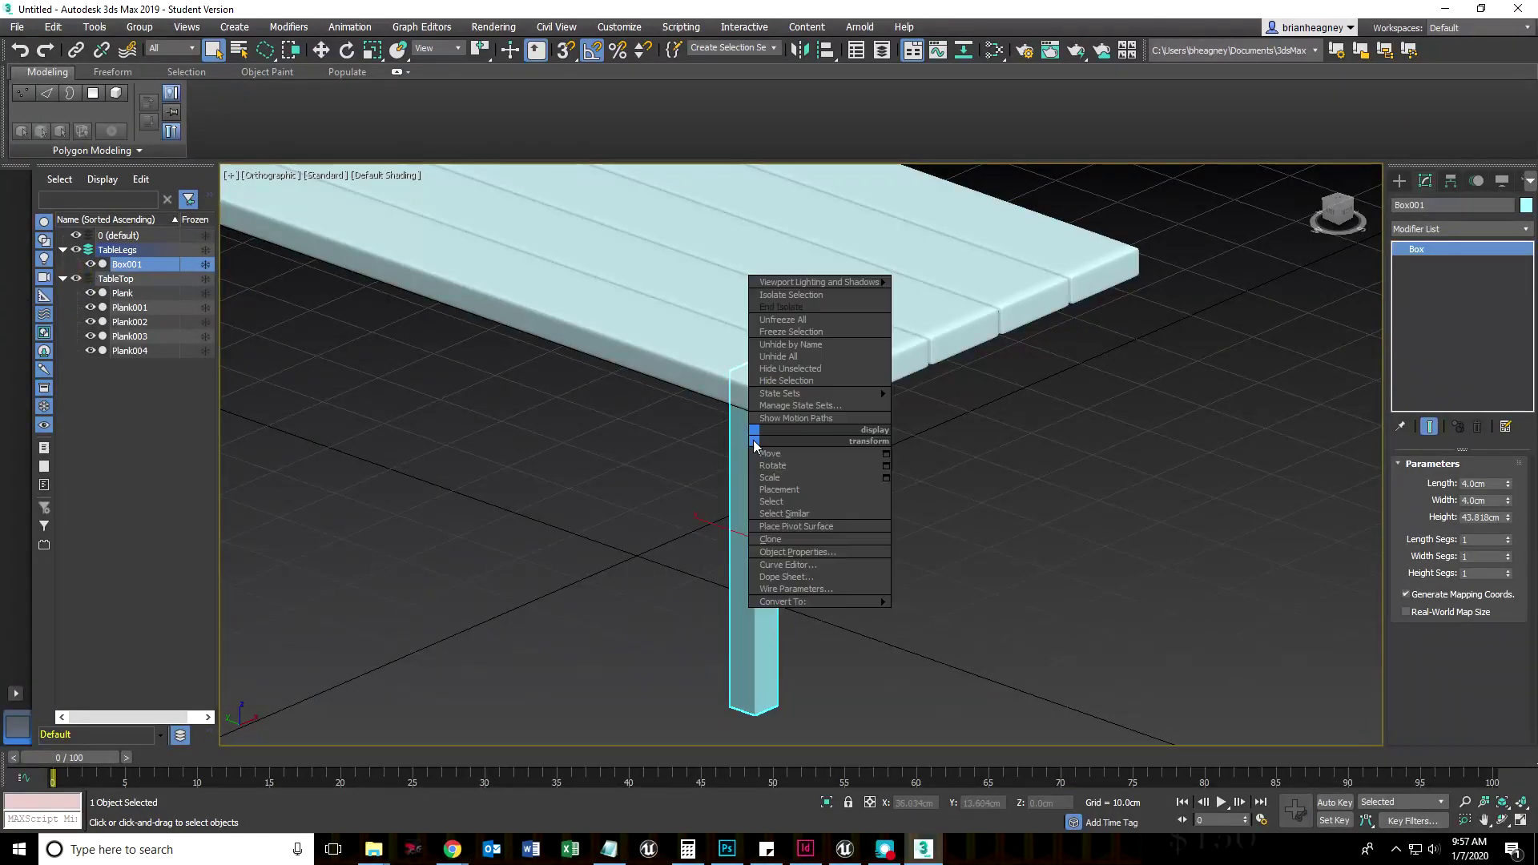
left_click(786, 296)
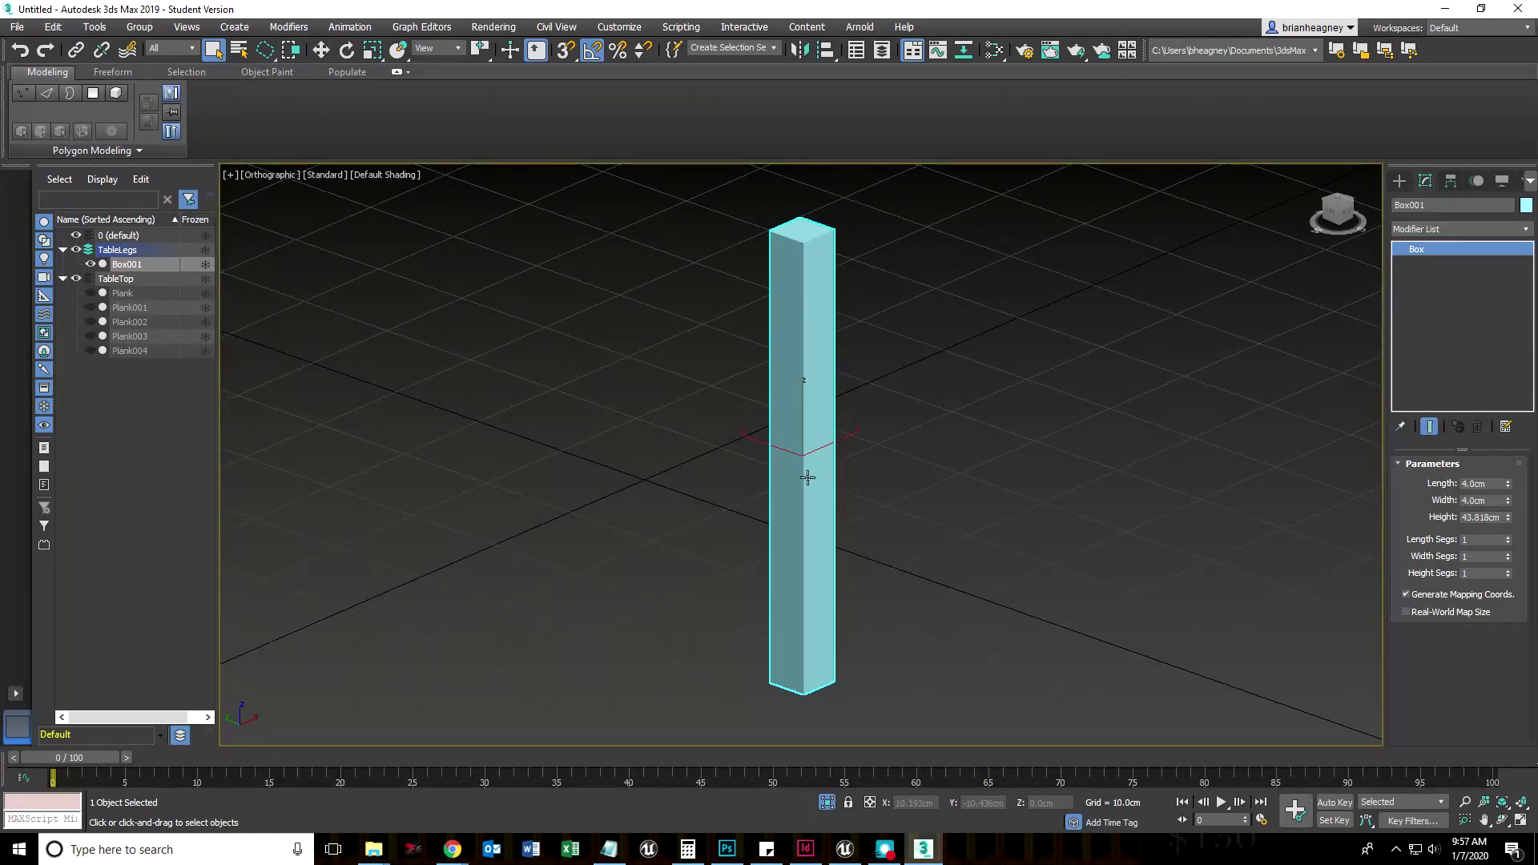
right_click(881, 335)
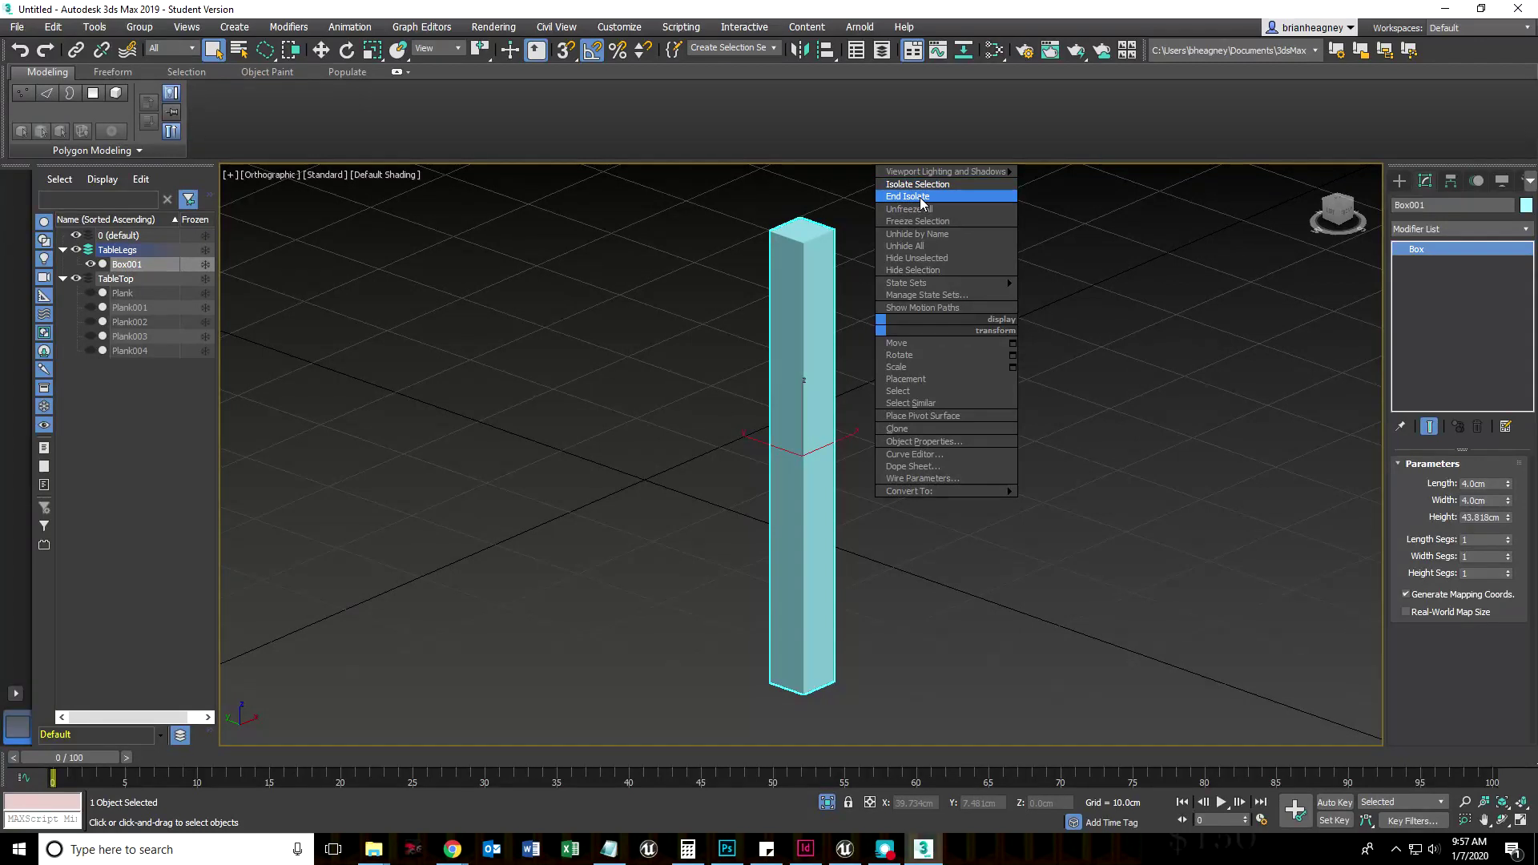
left_click(921, 200)
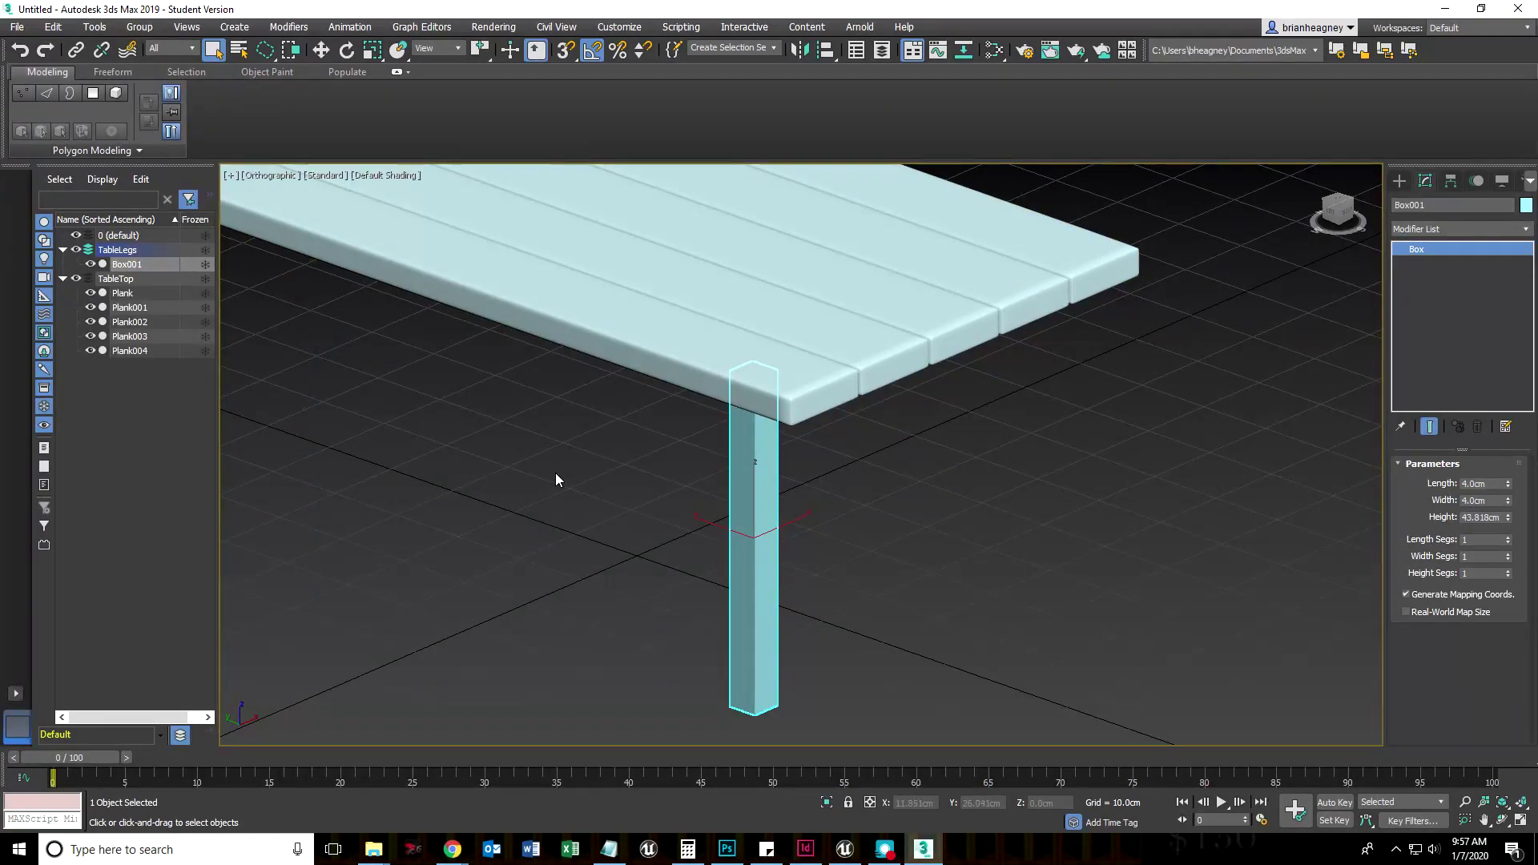
Step: Isolate the selected leg box so that only it is displayed
right_click(754, 471)
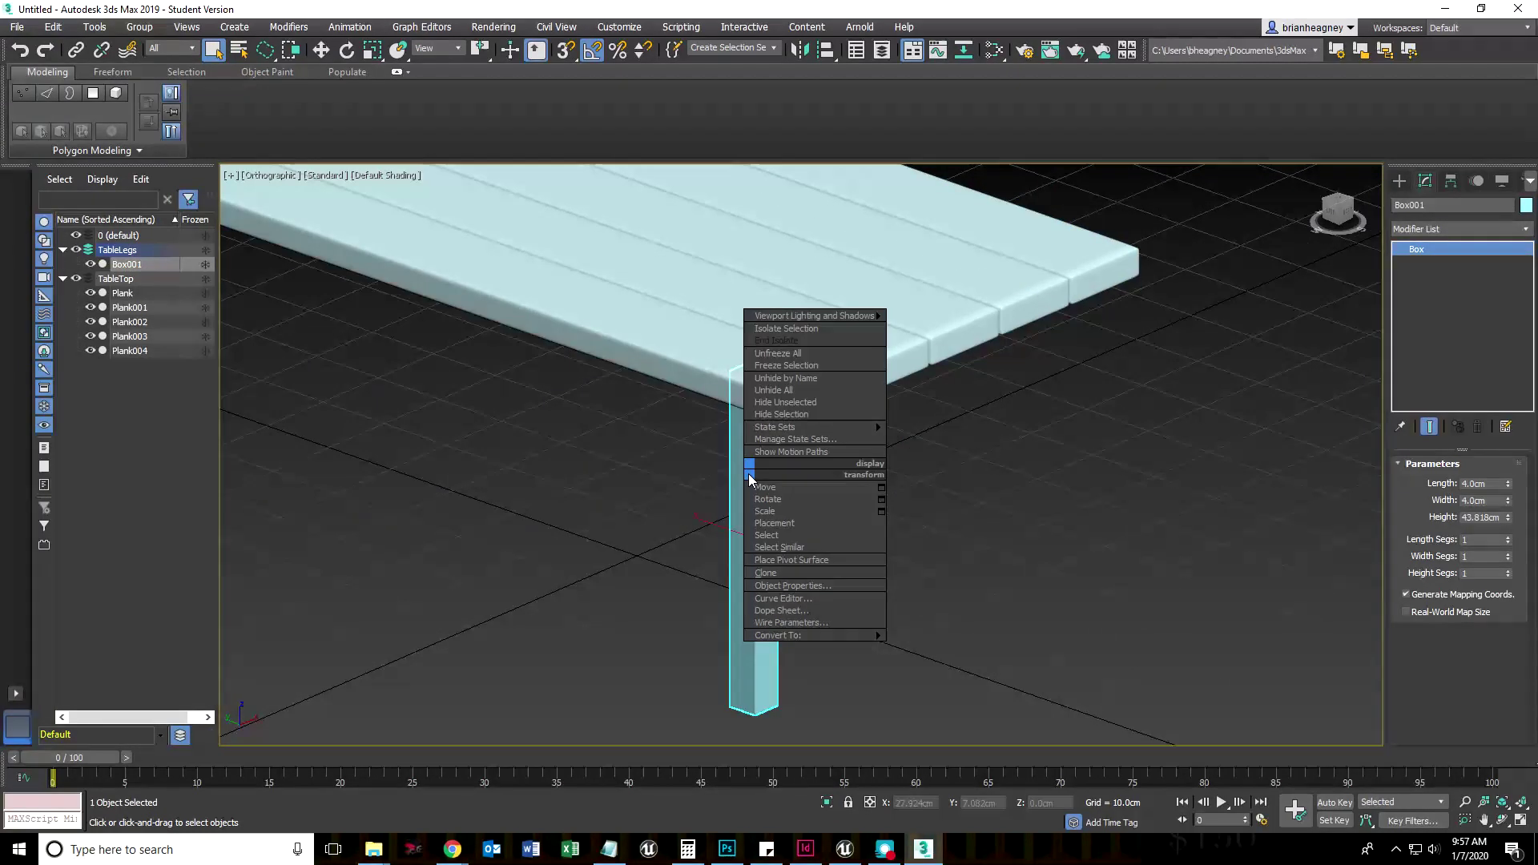
left_click(781, 329)
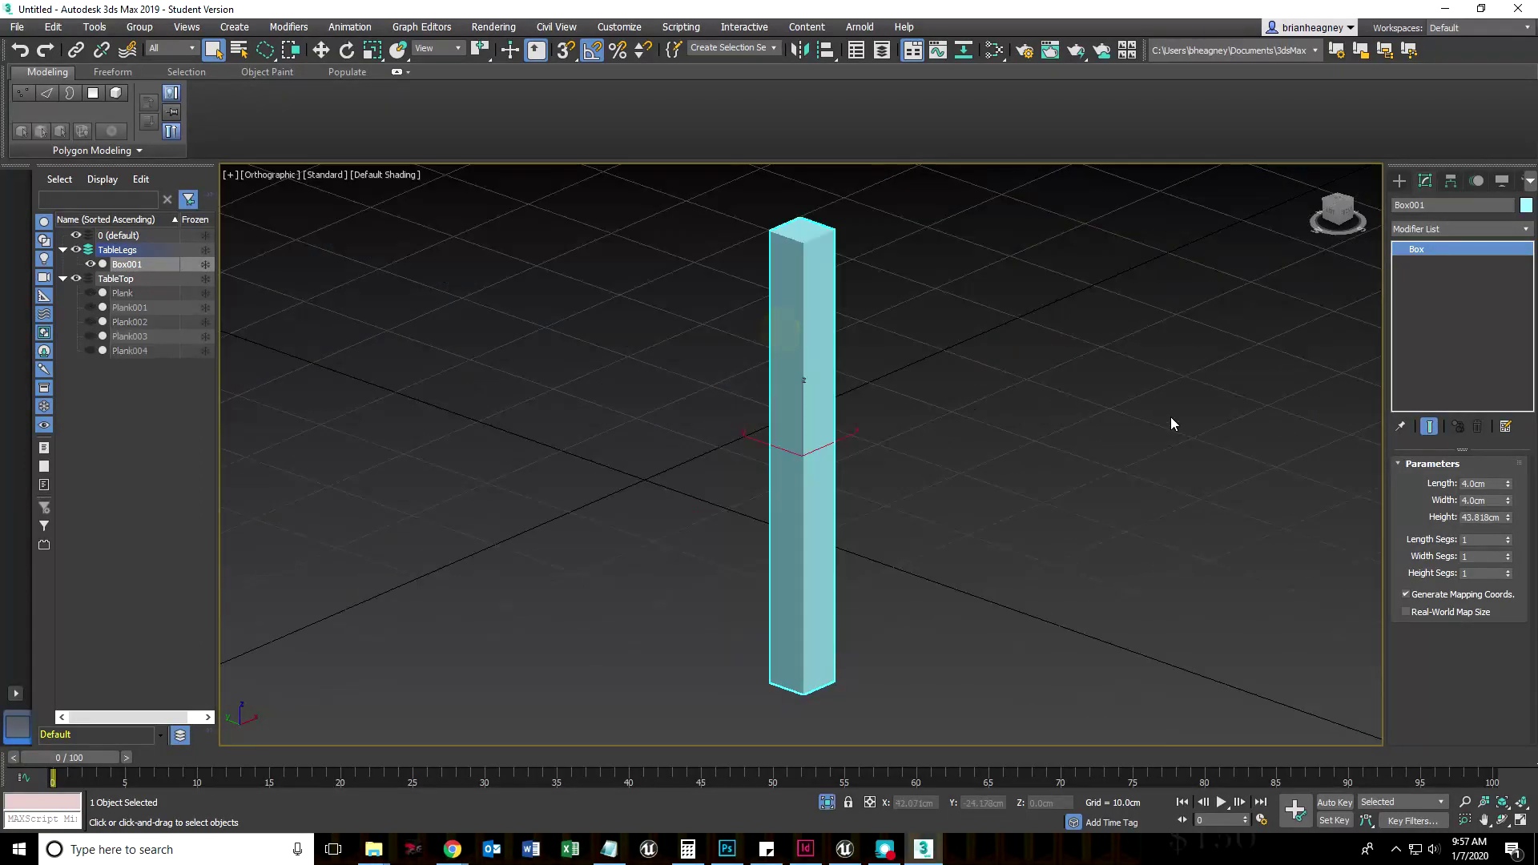
left_click(1527, 230)
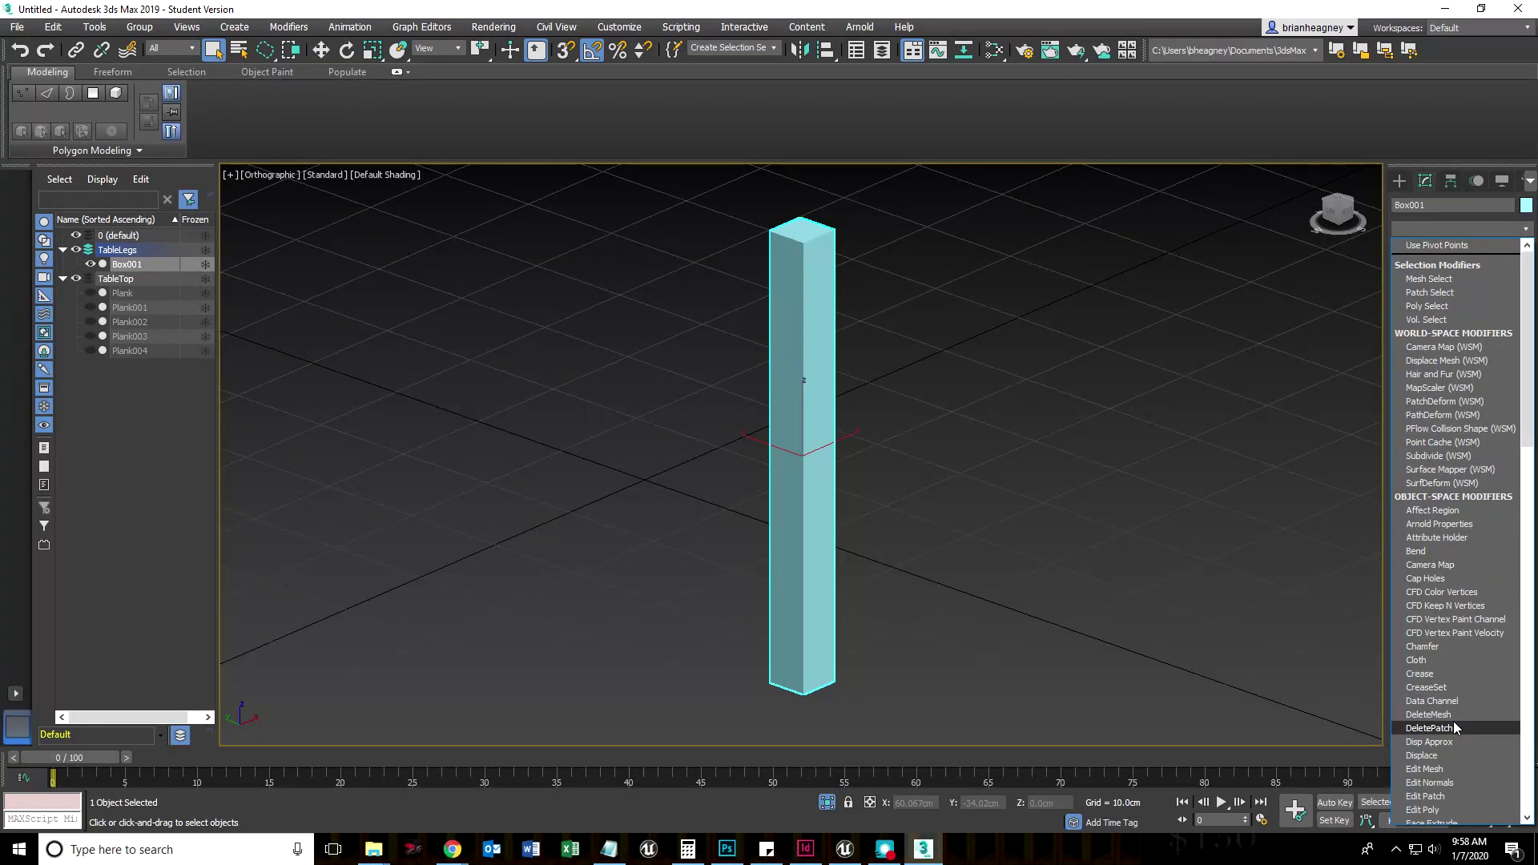
left_click(1219, 295)
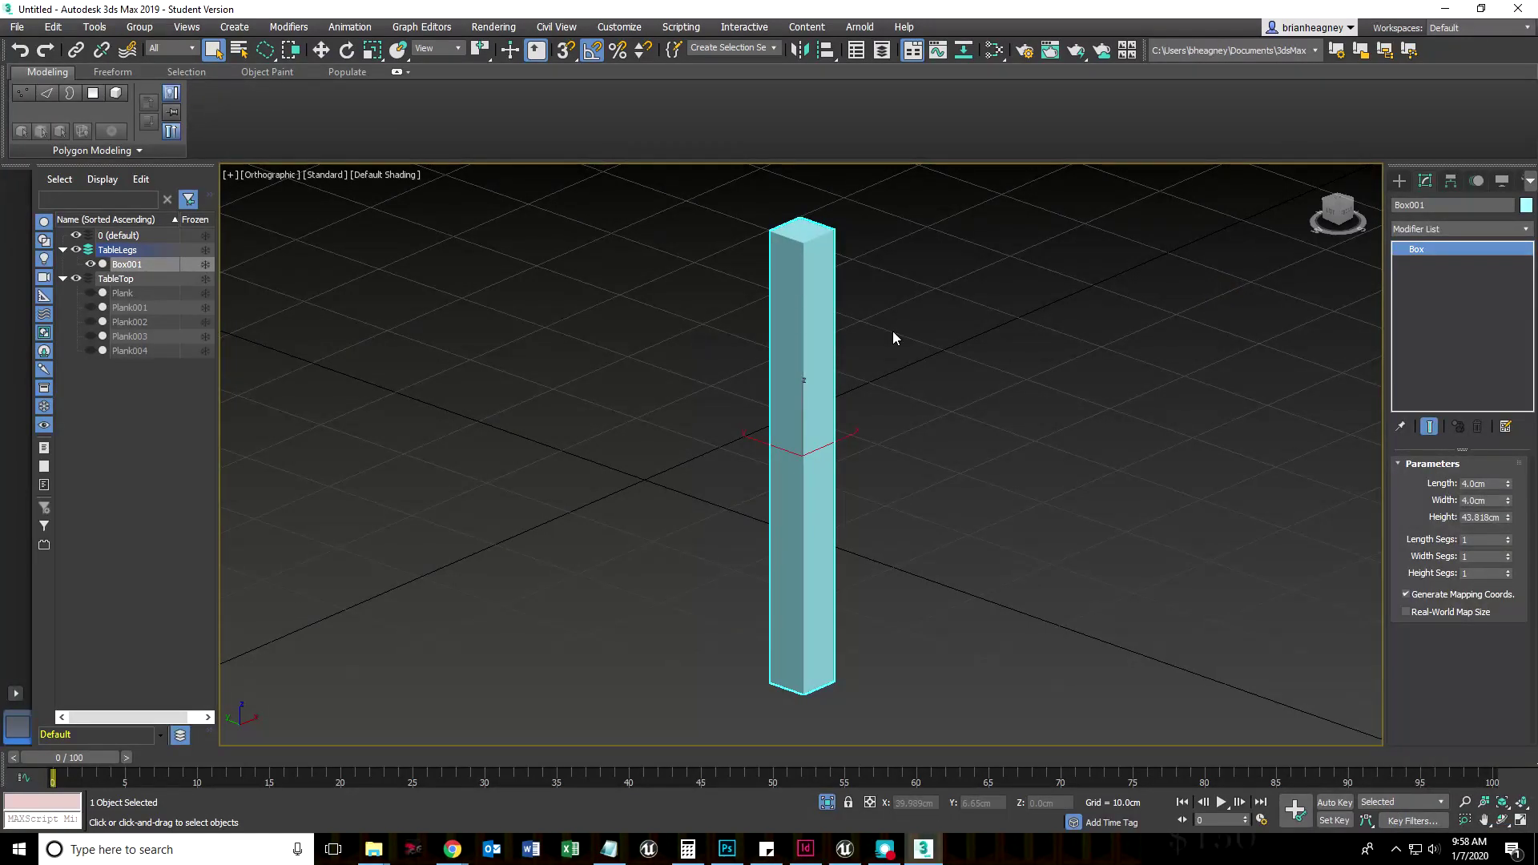
left_click(166, 71)
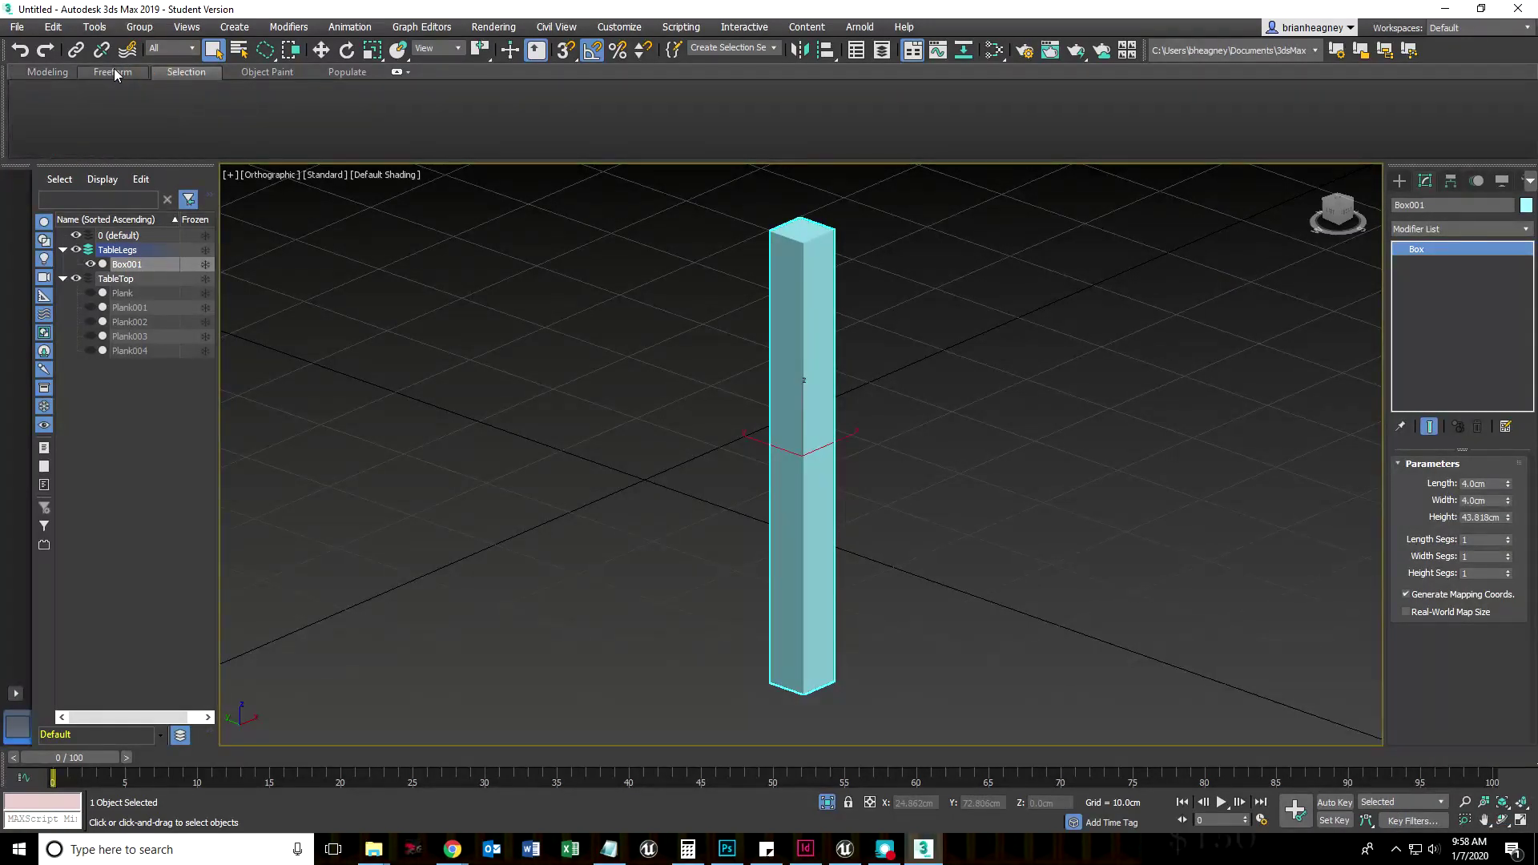
left_click(62, 73)
left_click(175, 71)
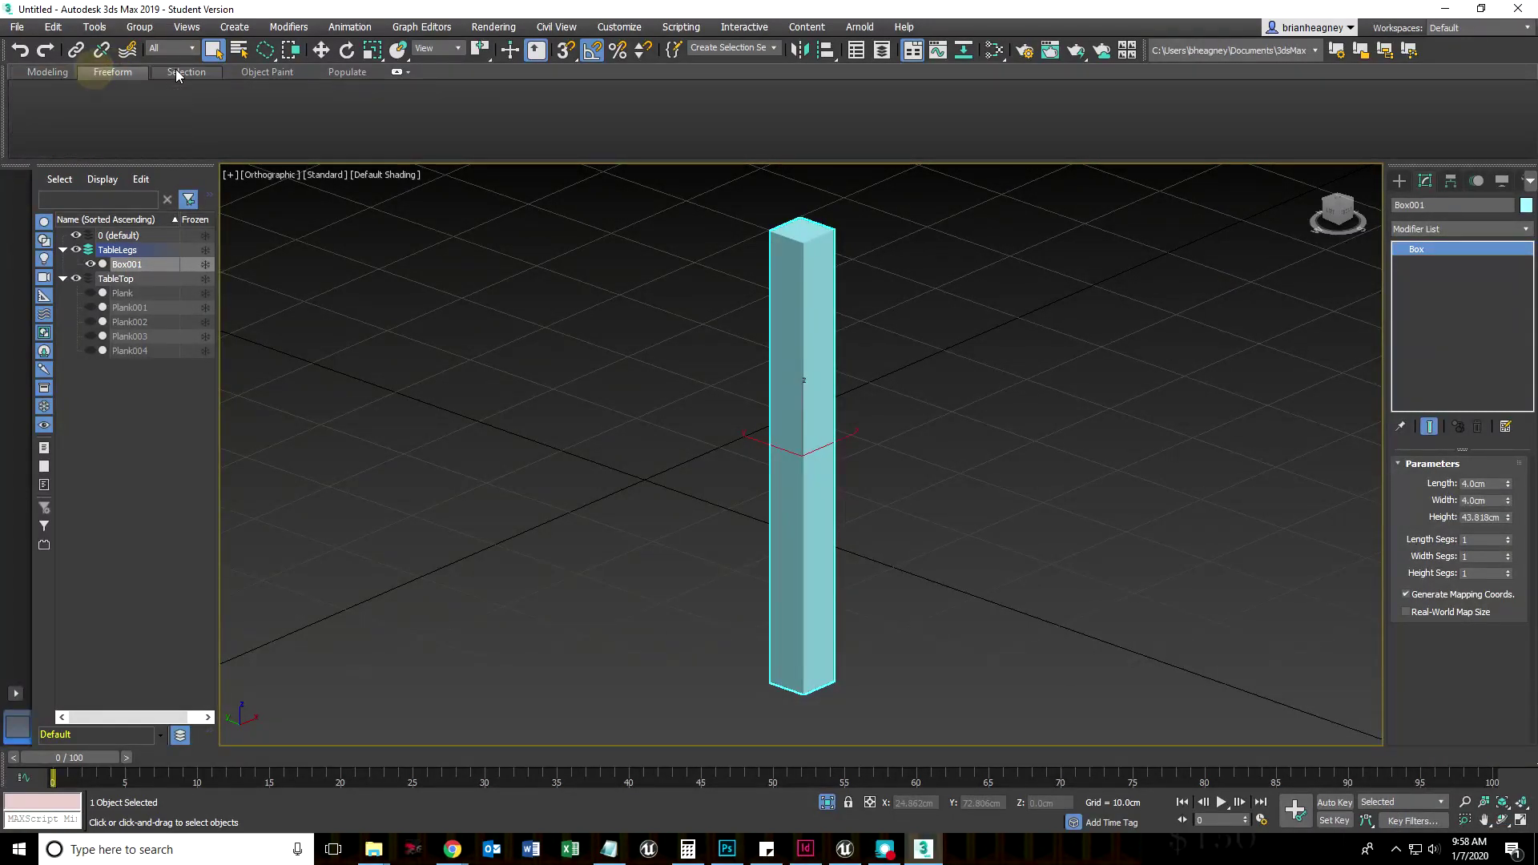
left_click(303, 72)
left_click(328, 69)
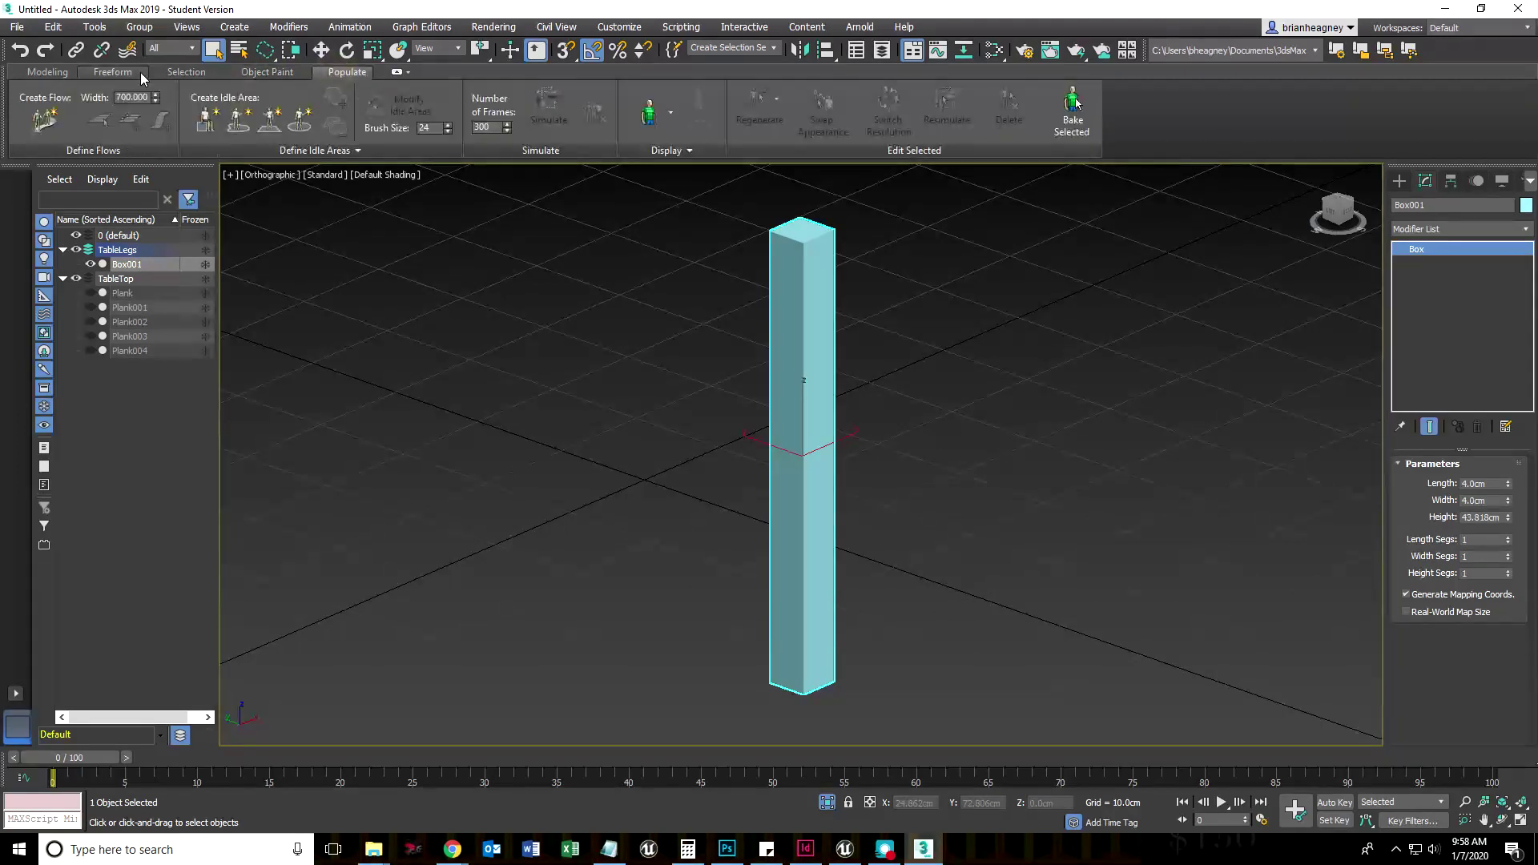
left_click(55, 72)
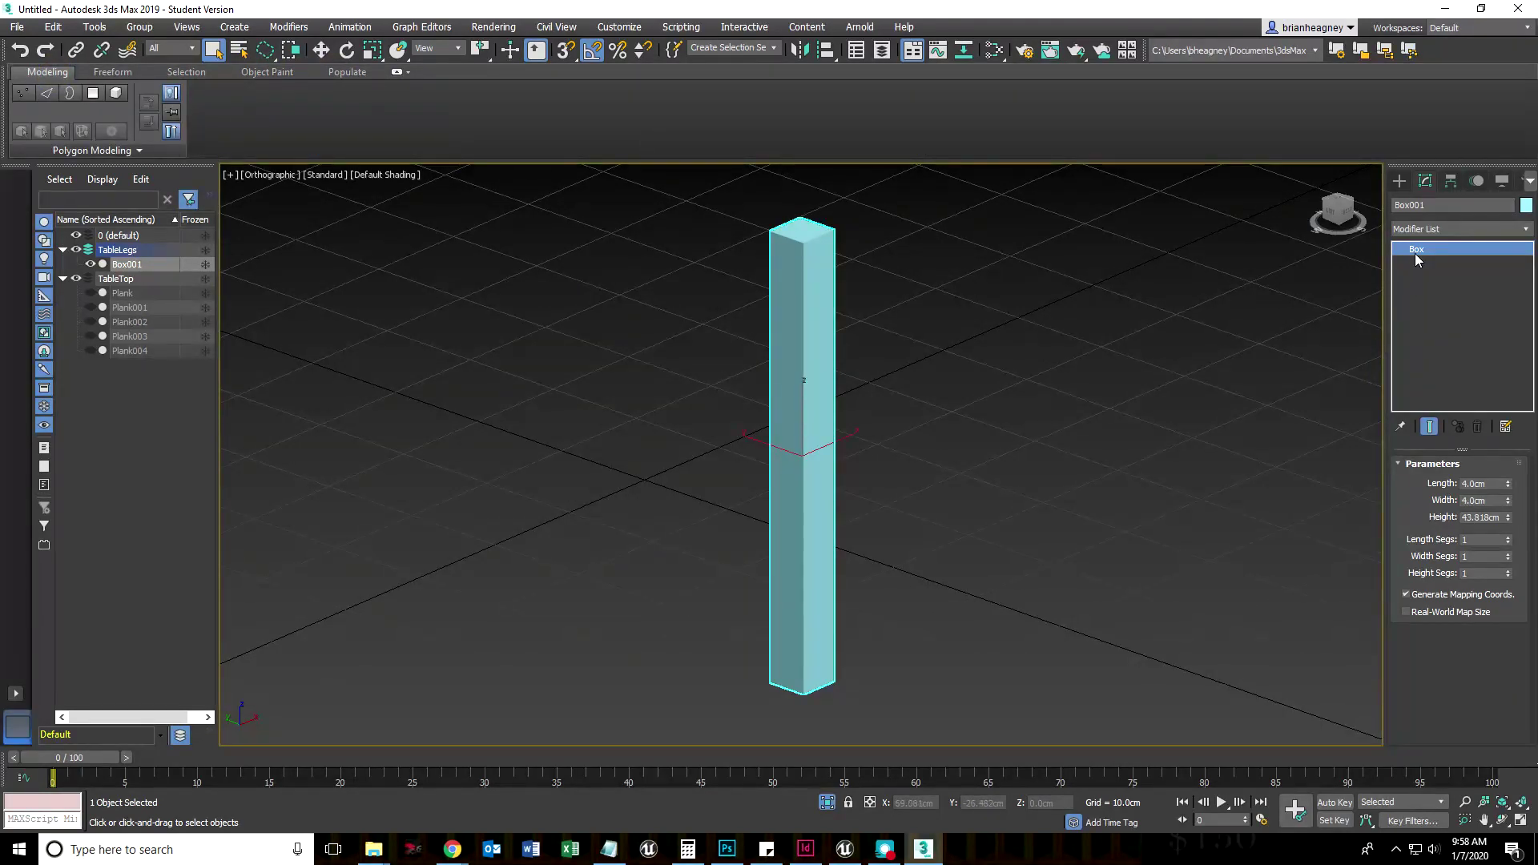
Step: Add an Edit Poly modifier to the leg box
left_click(1524, 231)
scroll(1492, 739, "down", 5)
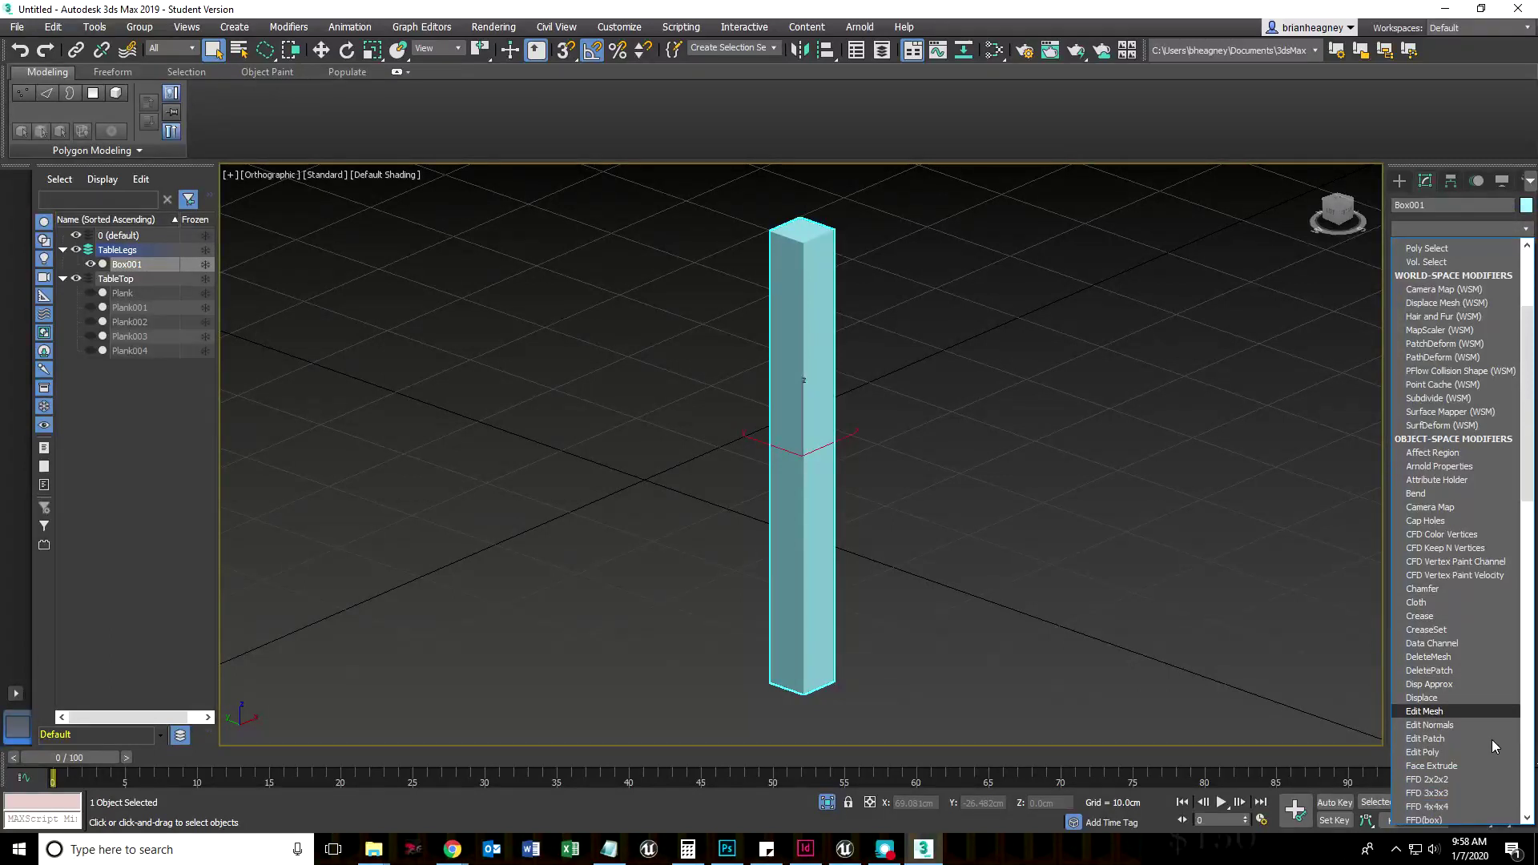
left_click(1450, 653)
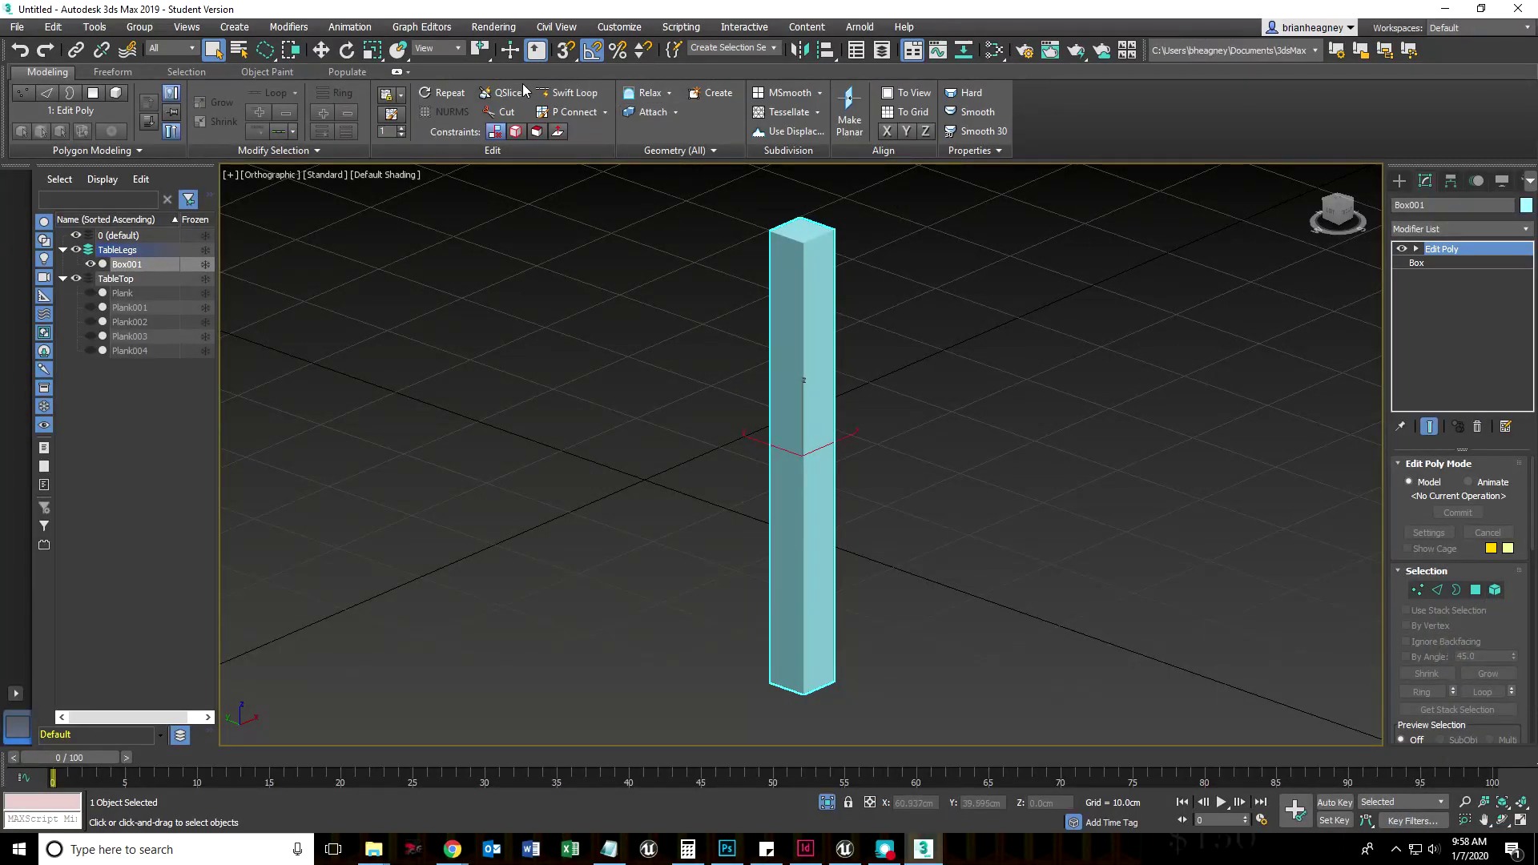
Step: Insert Swift Loop edge loops close to the vertical corners of the leg's darker face and its upper end, with edged faces displayed
left_click(571, 94)
scroll(805, 242, "up", 5)
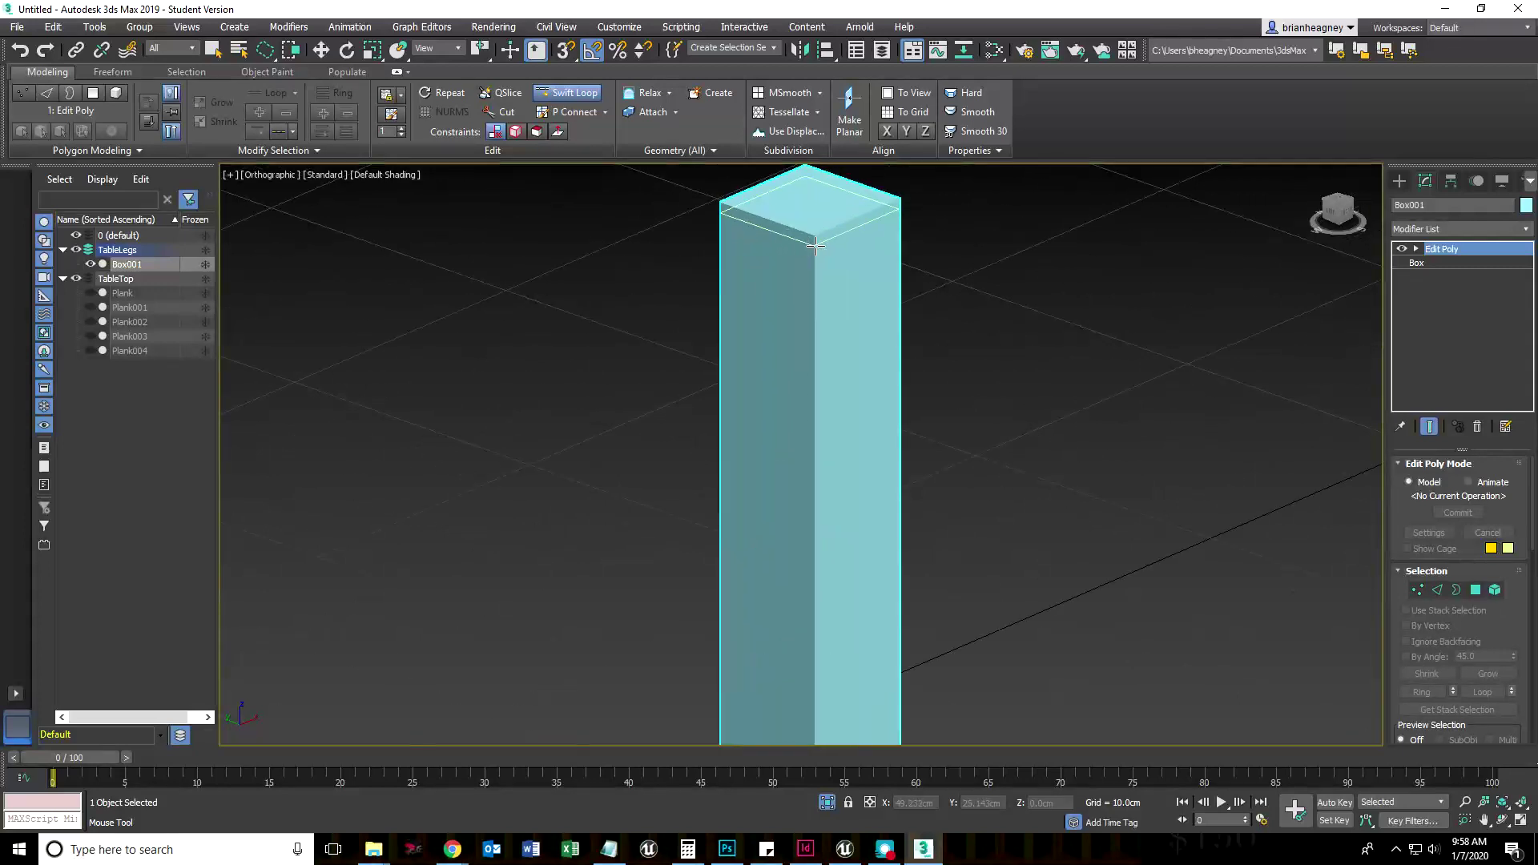
left_click(806, 240)
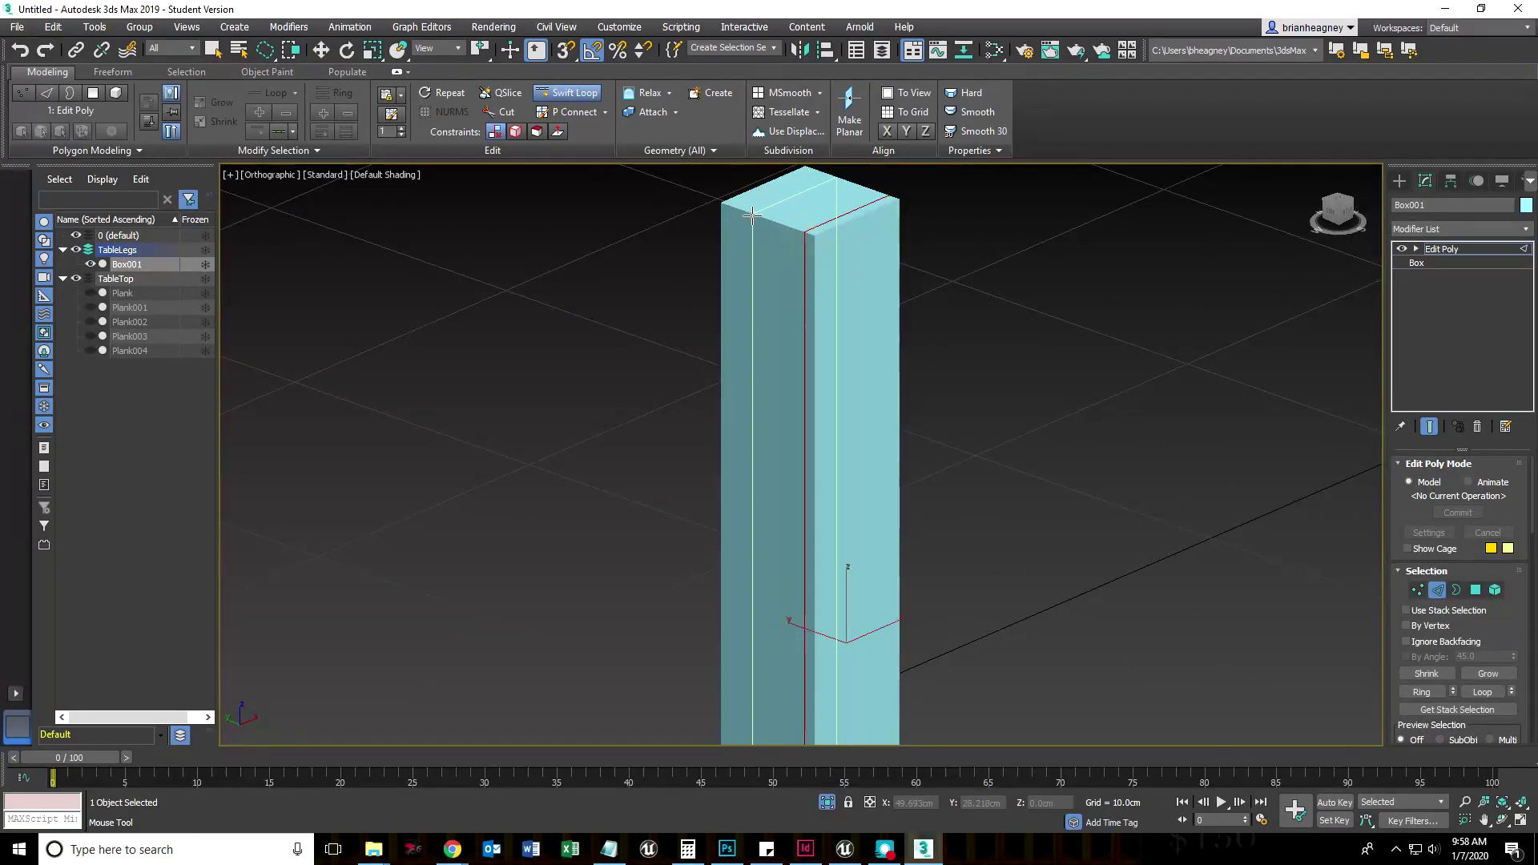
left_click(731, 210)
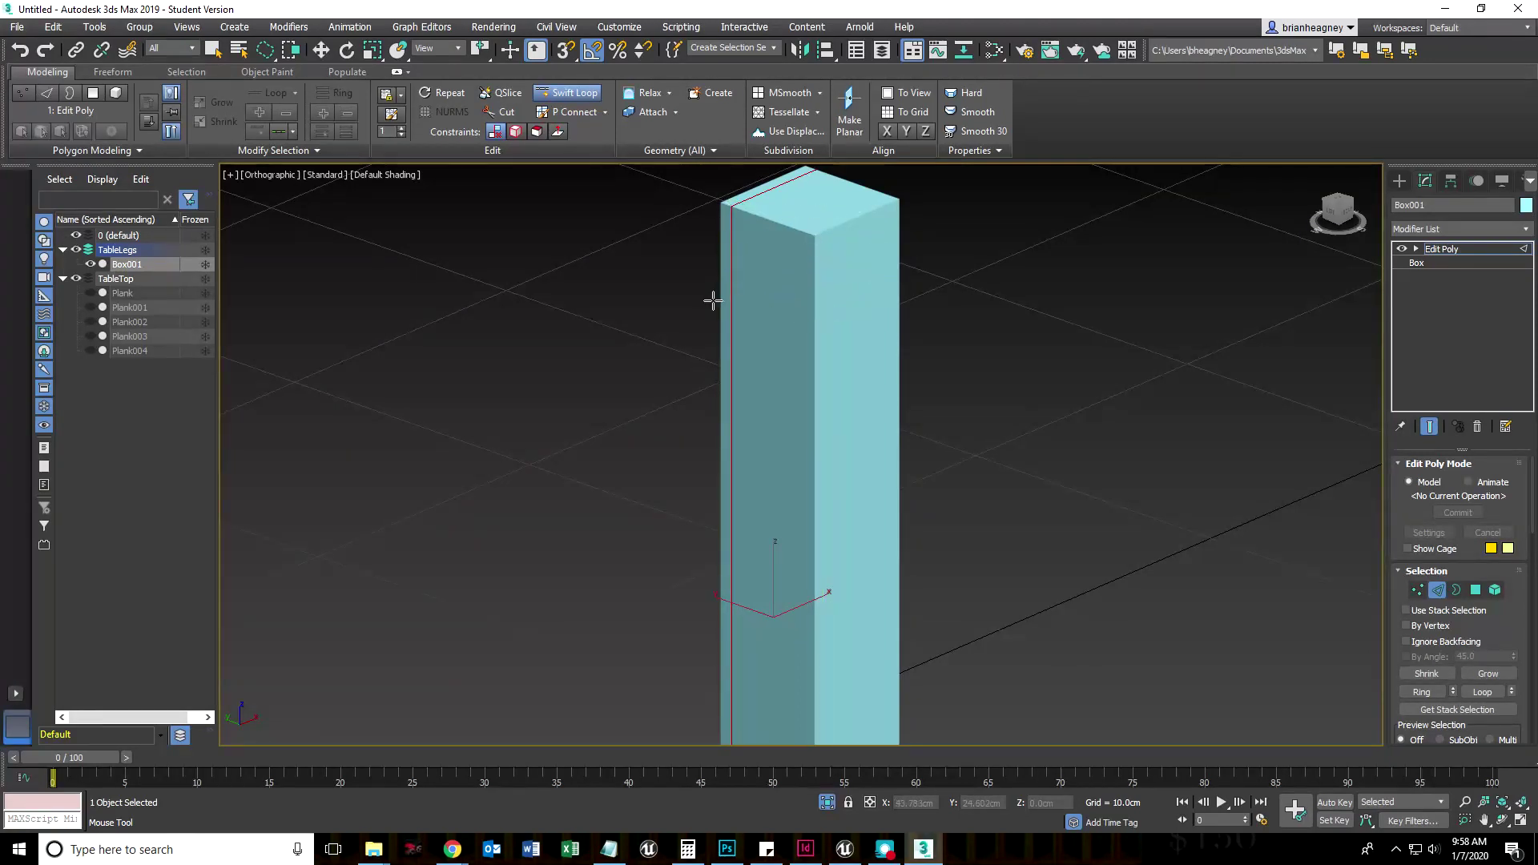
key("F4")
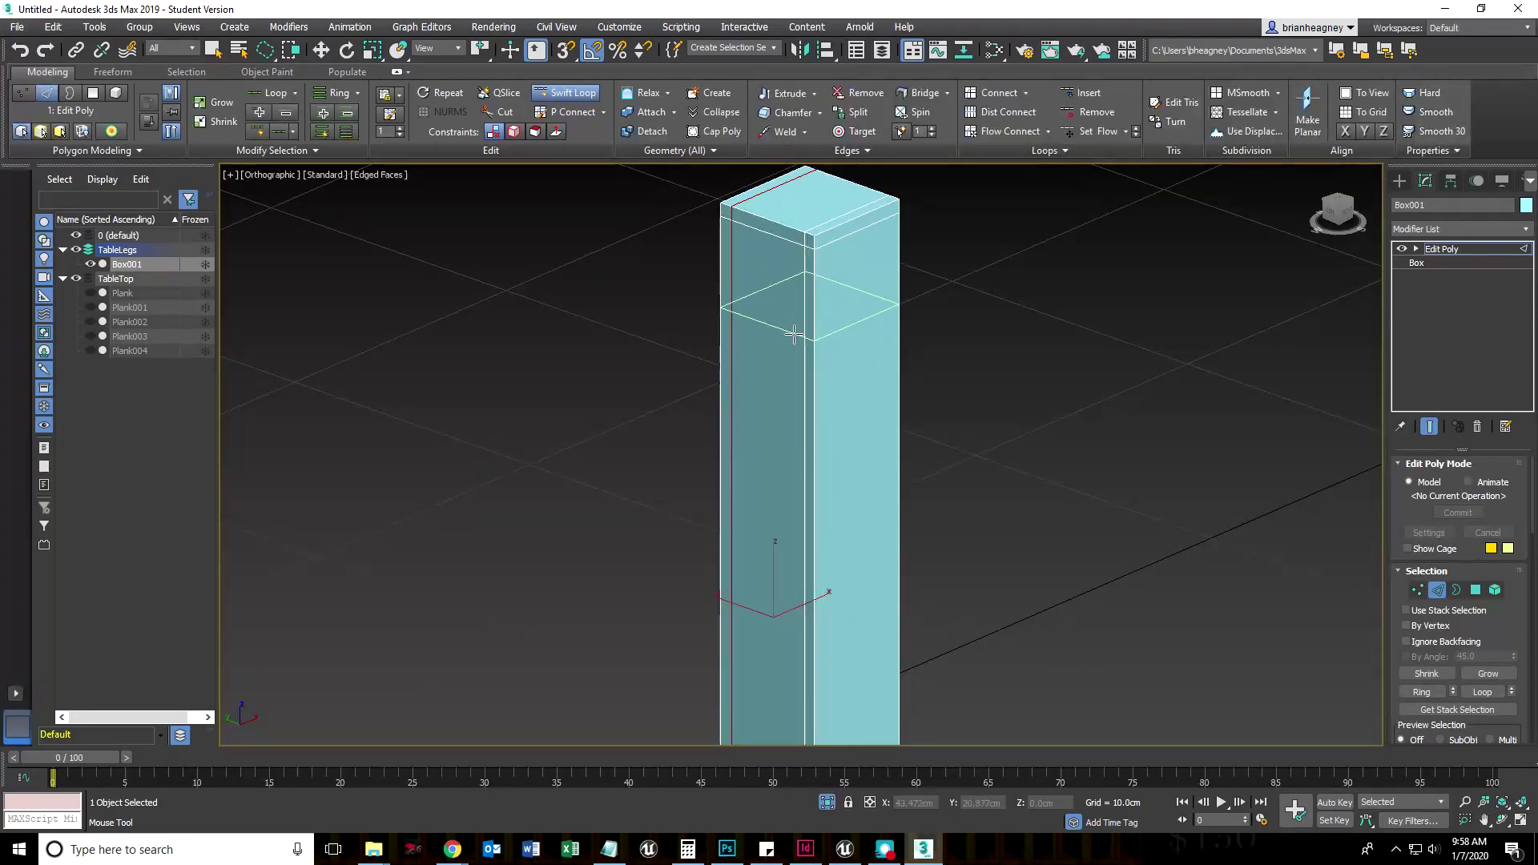
Step: Add the remaining support loops along the leg's lighter face and just above its lower end, and exit edge editing
middle_click_drag(828, 229, 863, 393, "alt")
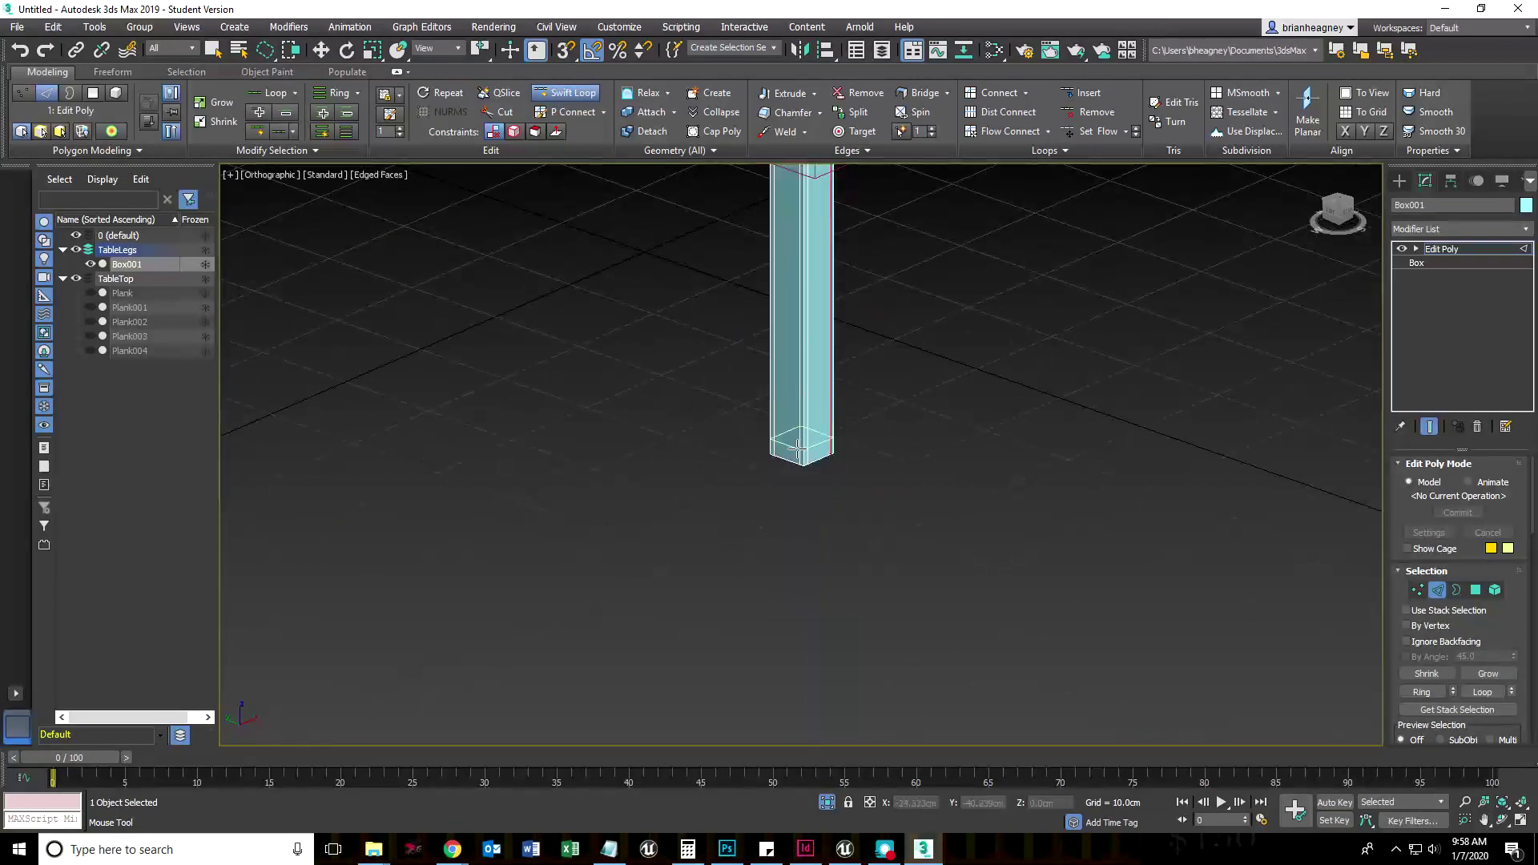
scroll(805, 469, "up", 5)
key("w")
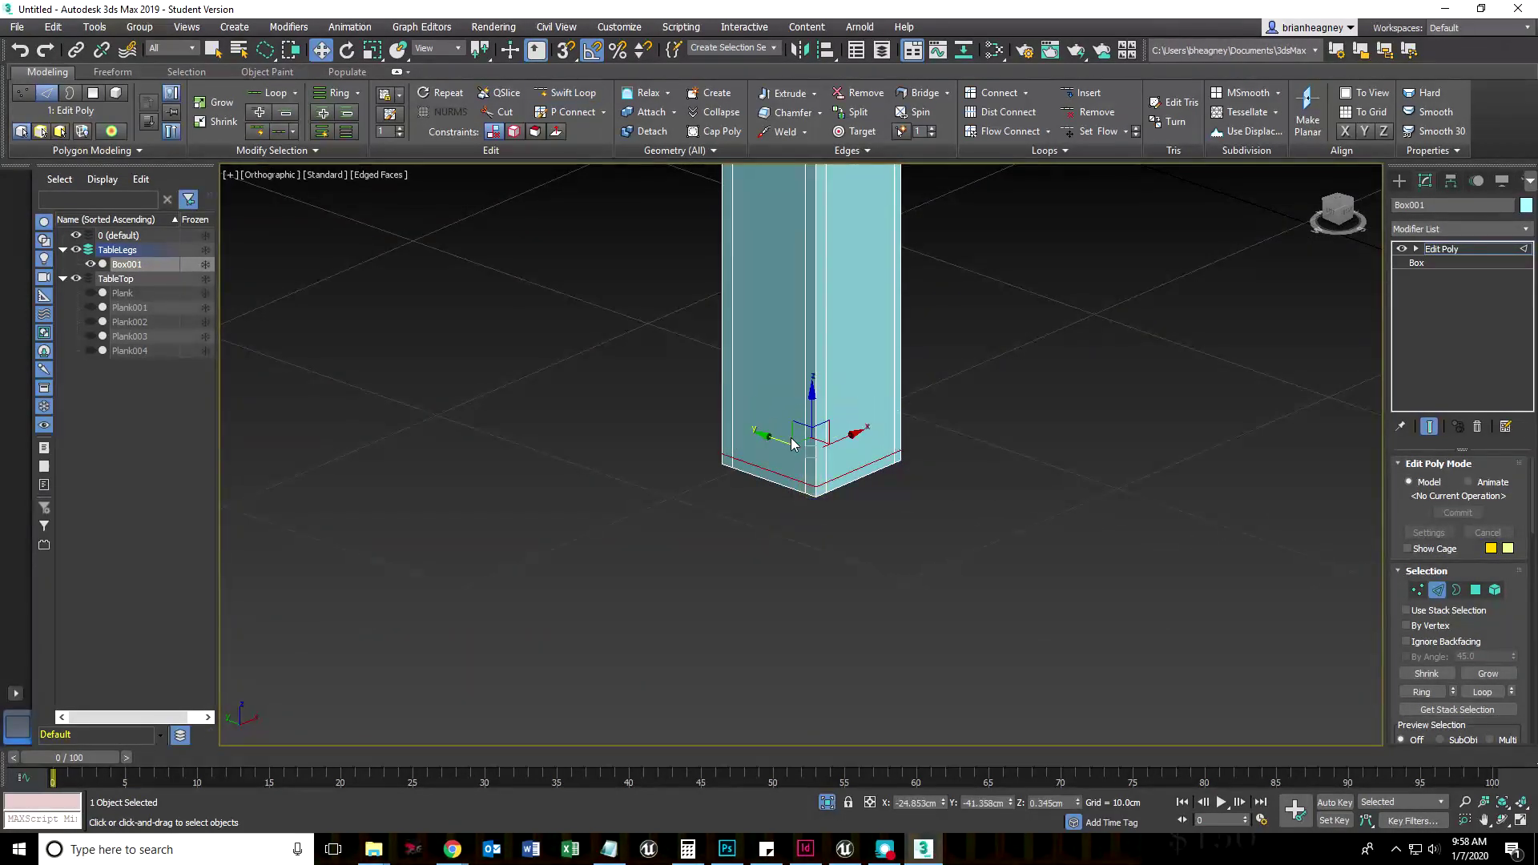
scroll(594, 505, "down", 4)
middle_click_drag(594, 504, 678, 591)
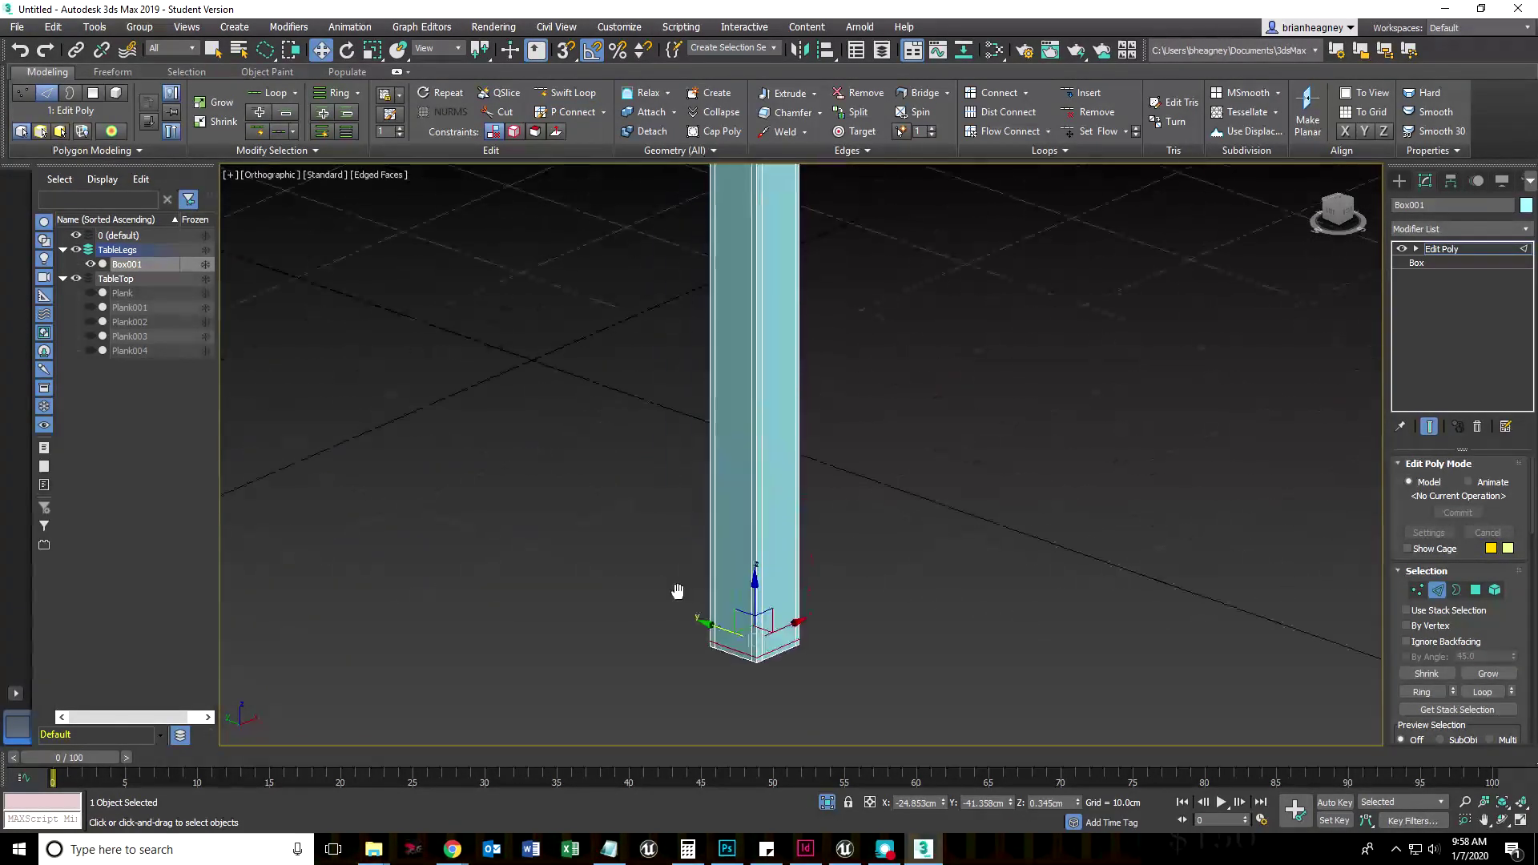
left_click(637, 489)
scroll(986, 561, "down", 5)
middle_click_drag(962, 622, 949, 486)
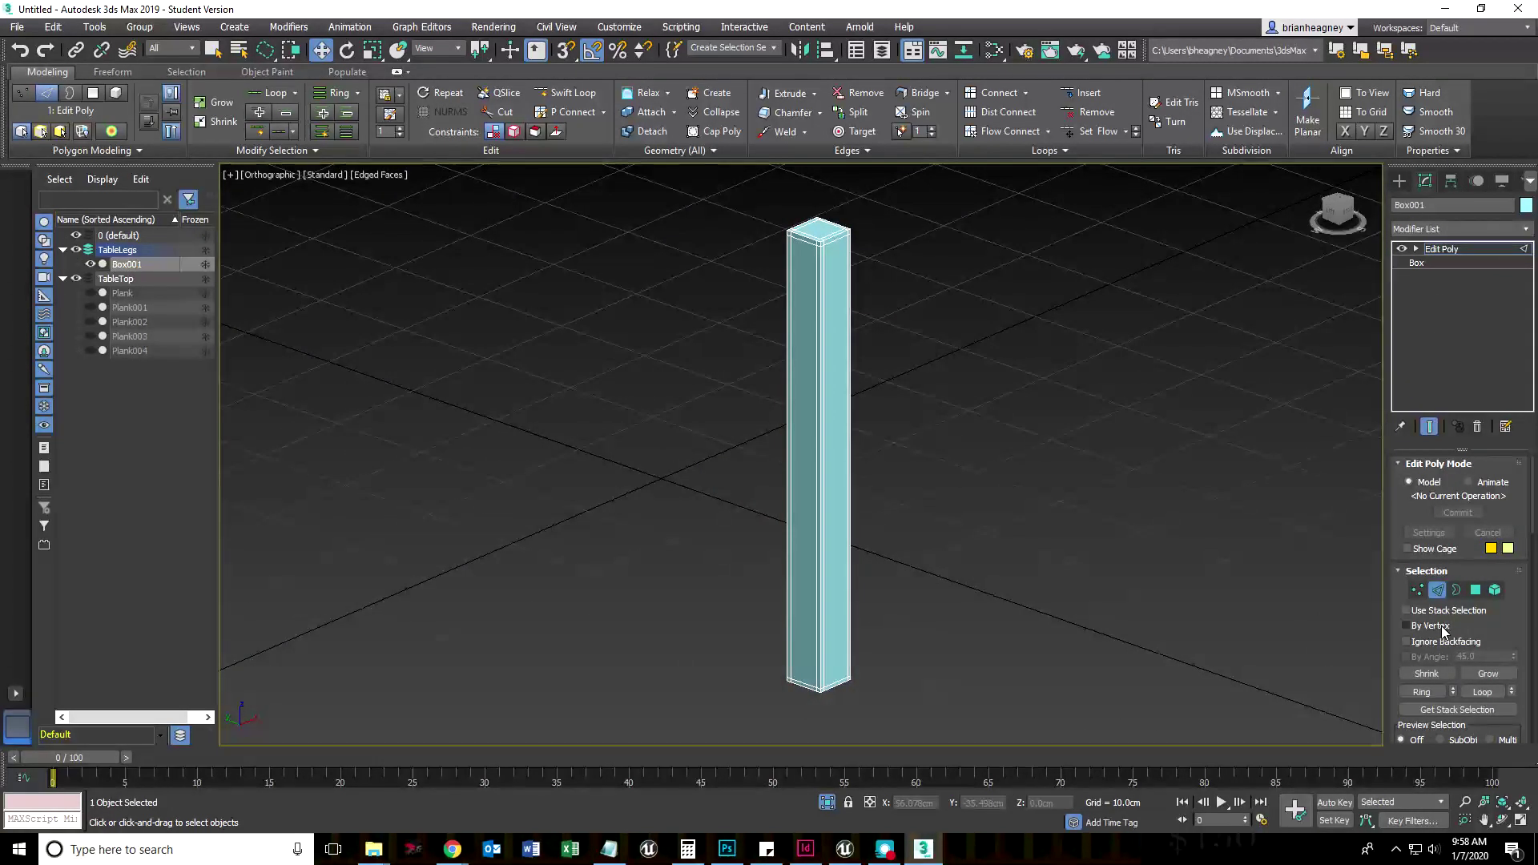
left_click(1437, 590)
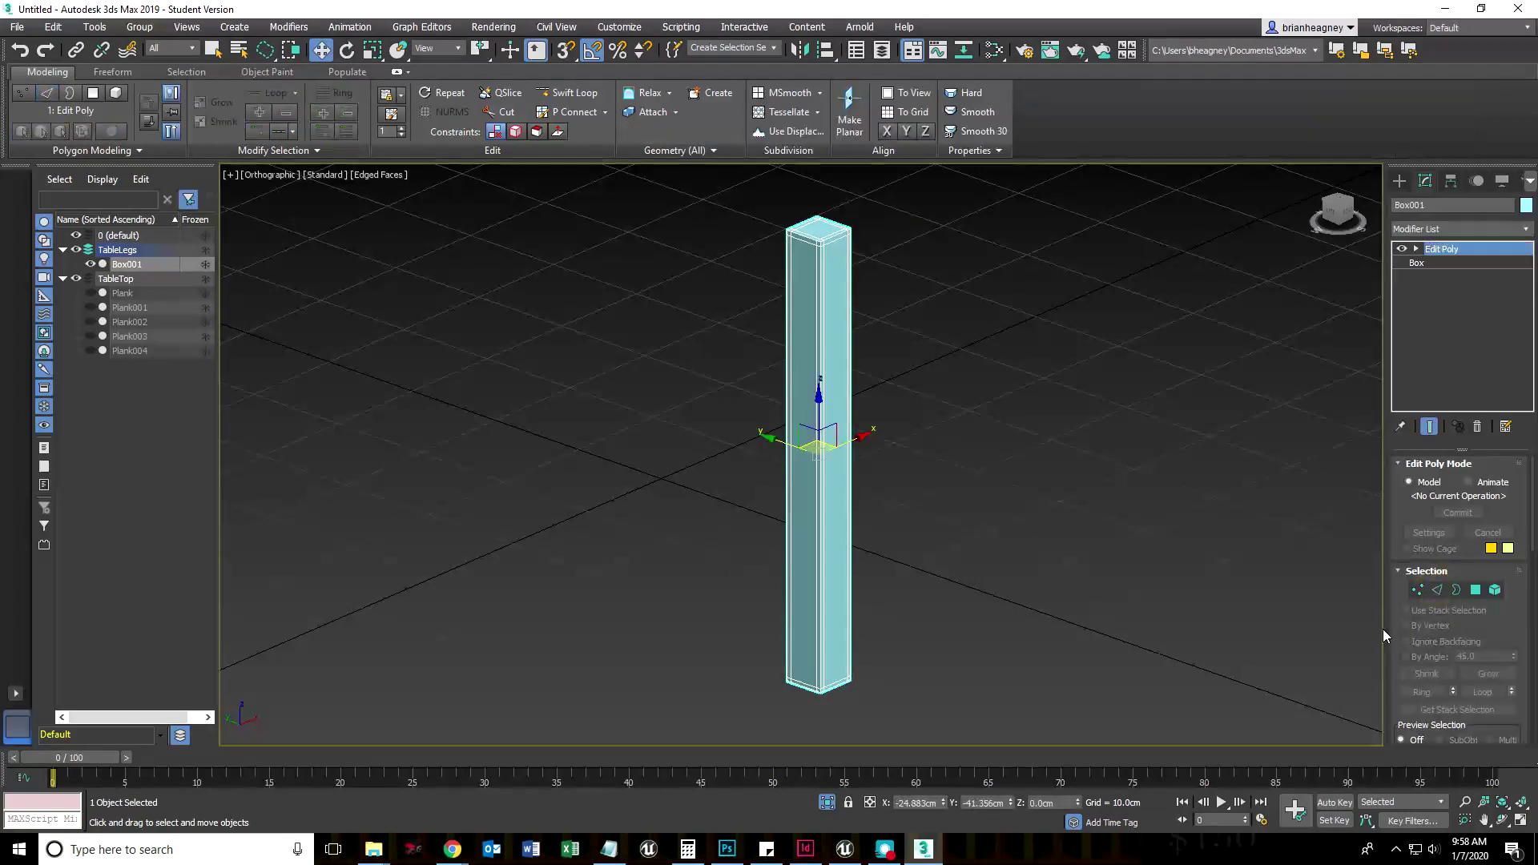
Step: Apply a TurboSmooth modifier to the leg, deselect it and turn off the edged-faces display
left_click(1527, 230)
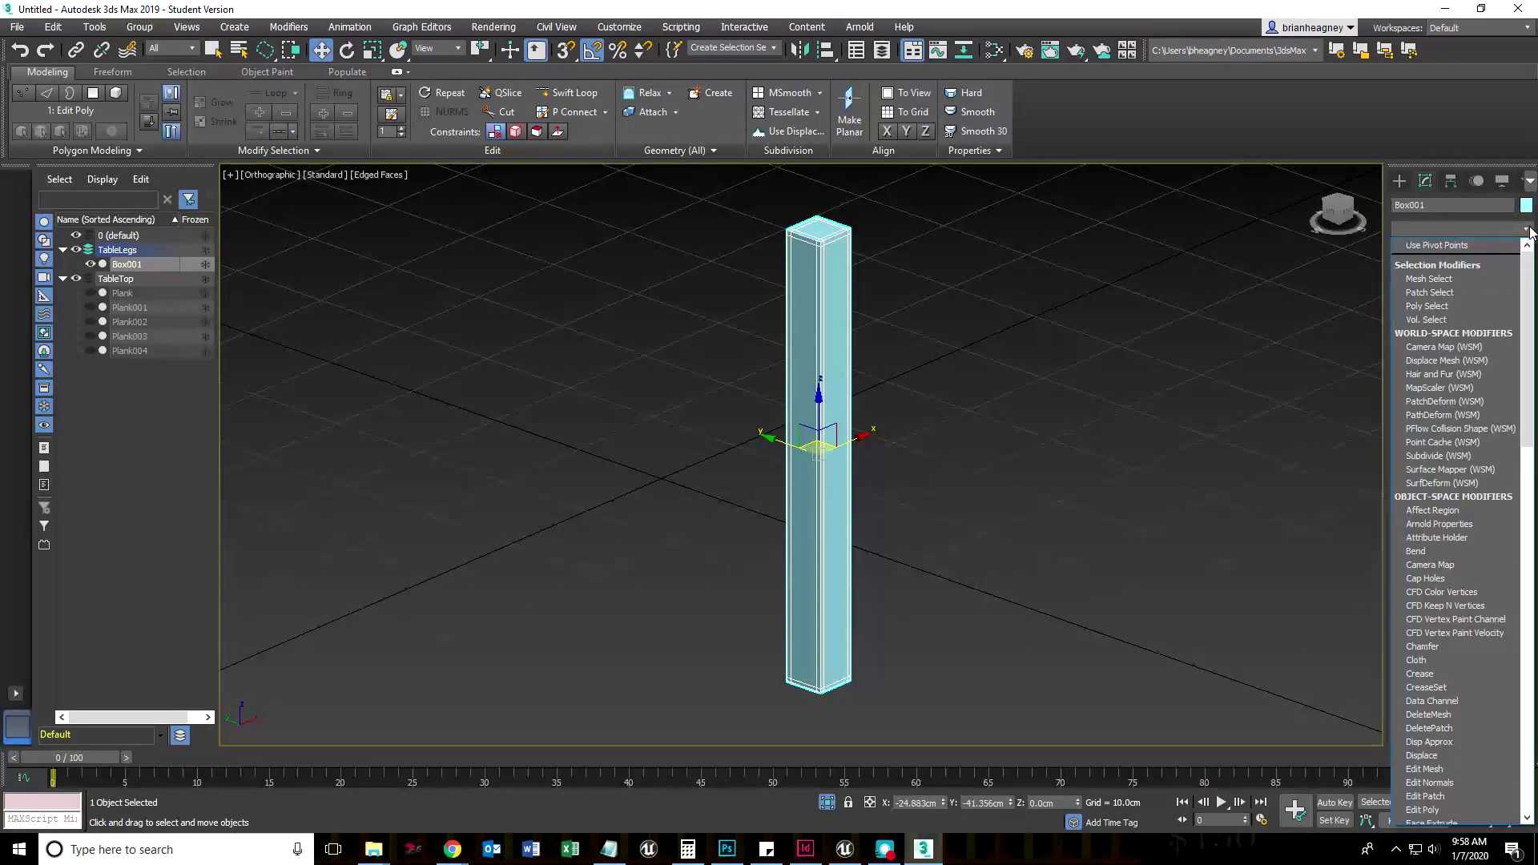
type("tu")
key("Return")
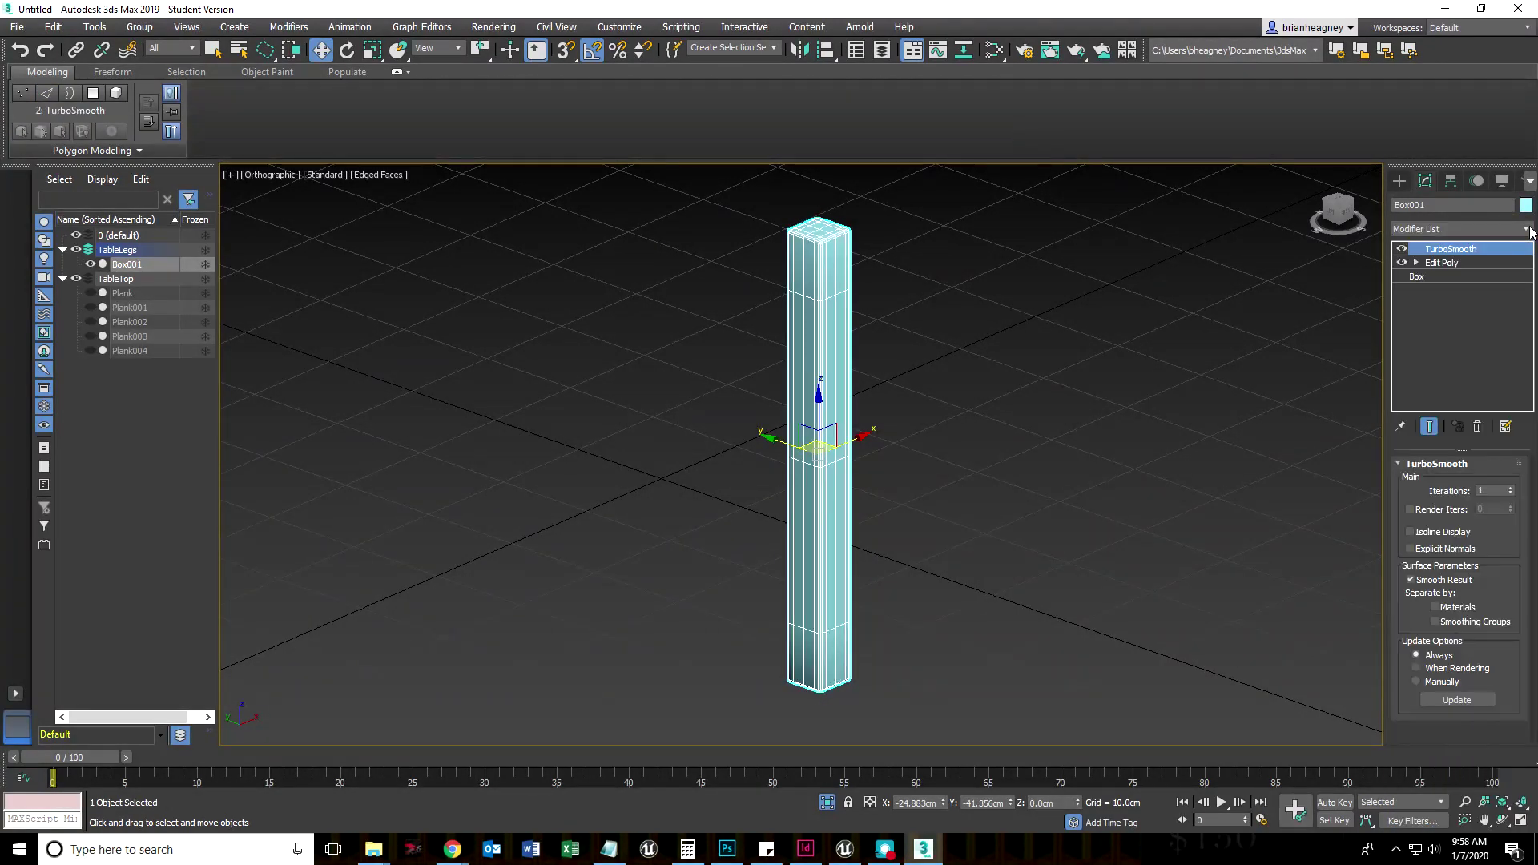
left_click(924, 473)
key("F4")
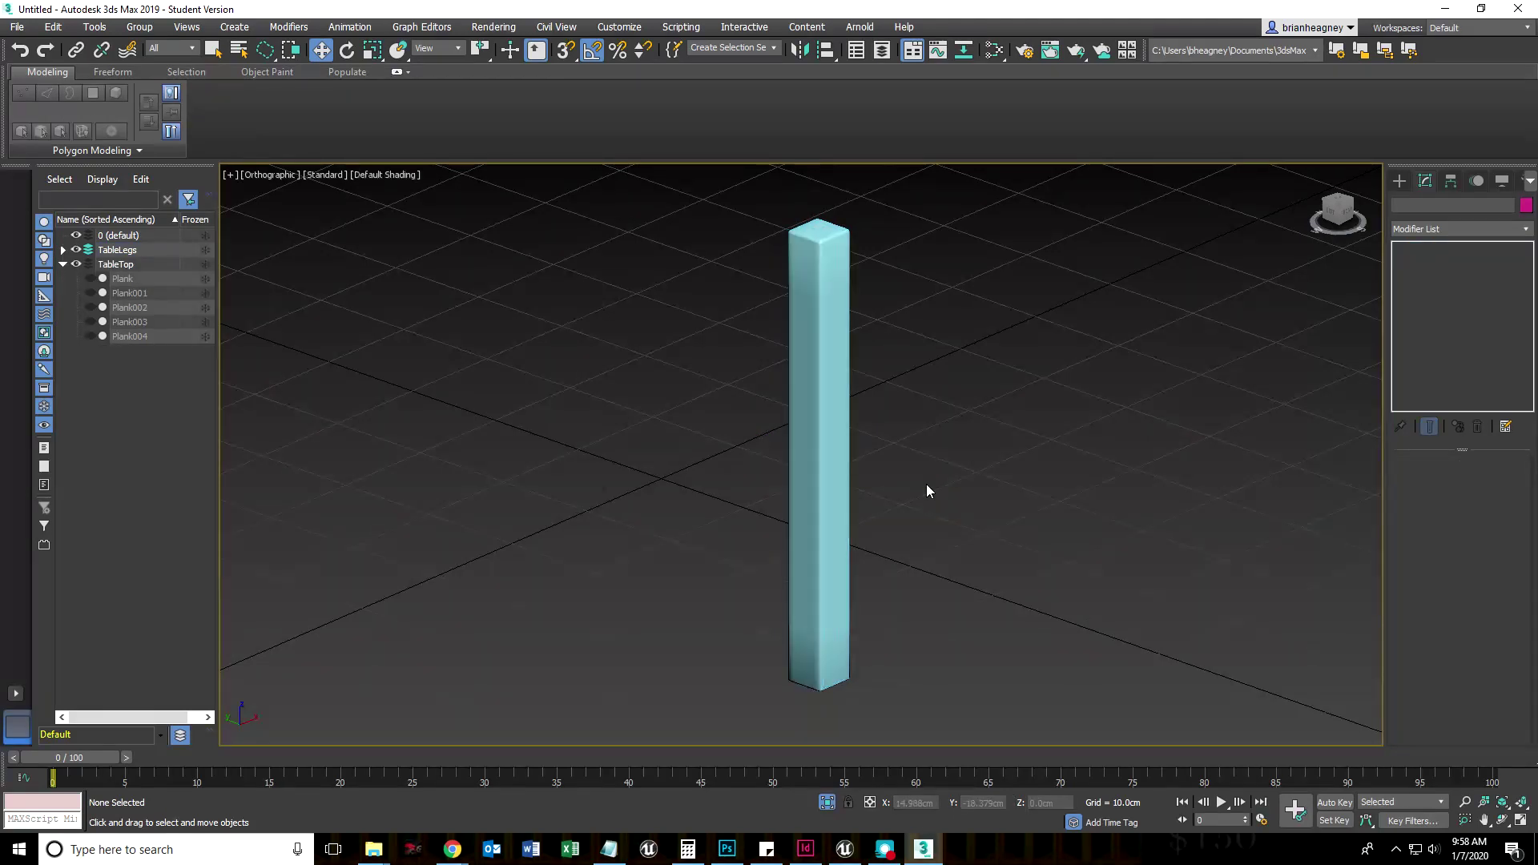
Step: Examine the smoothed leg's rounded corners along its length and at both ends
scroll(886, 386, "up", 5)
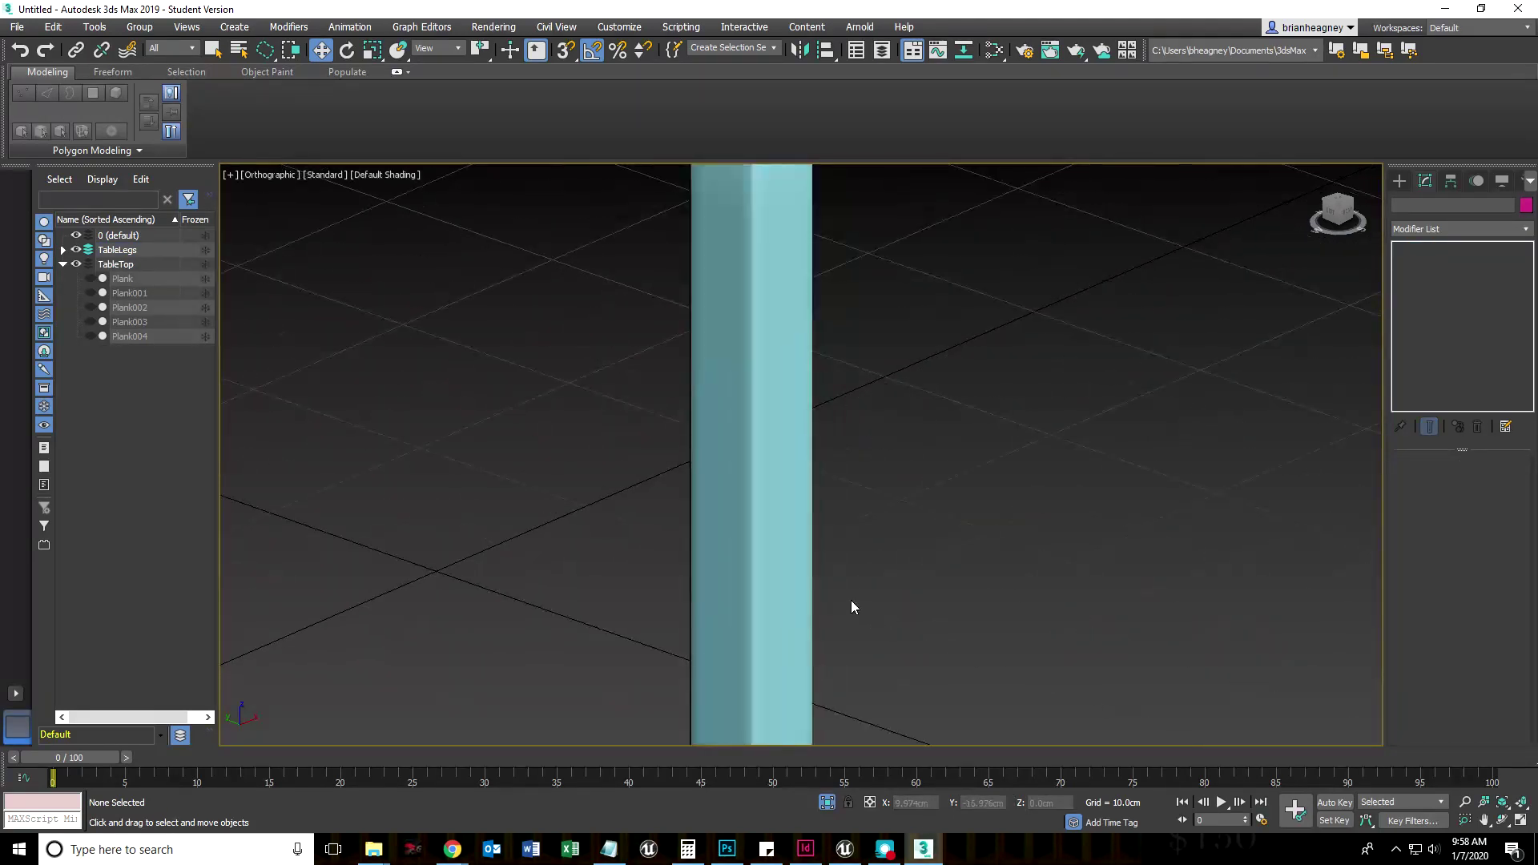
scroll(851, 599, "down", 2)
scroll(832, 439, "up", 4)
scroll(744, 722, "down", 6)
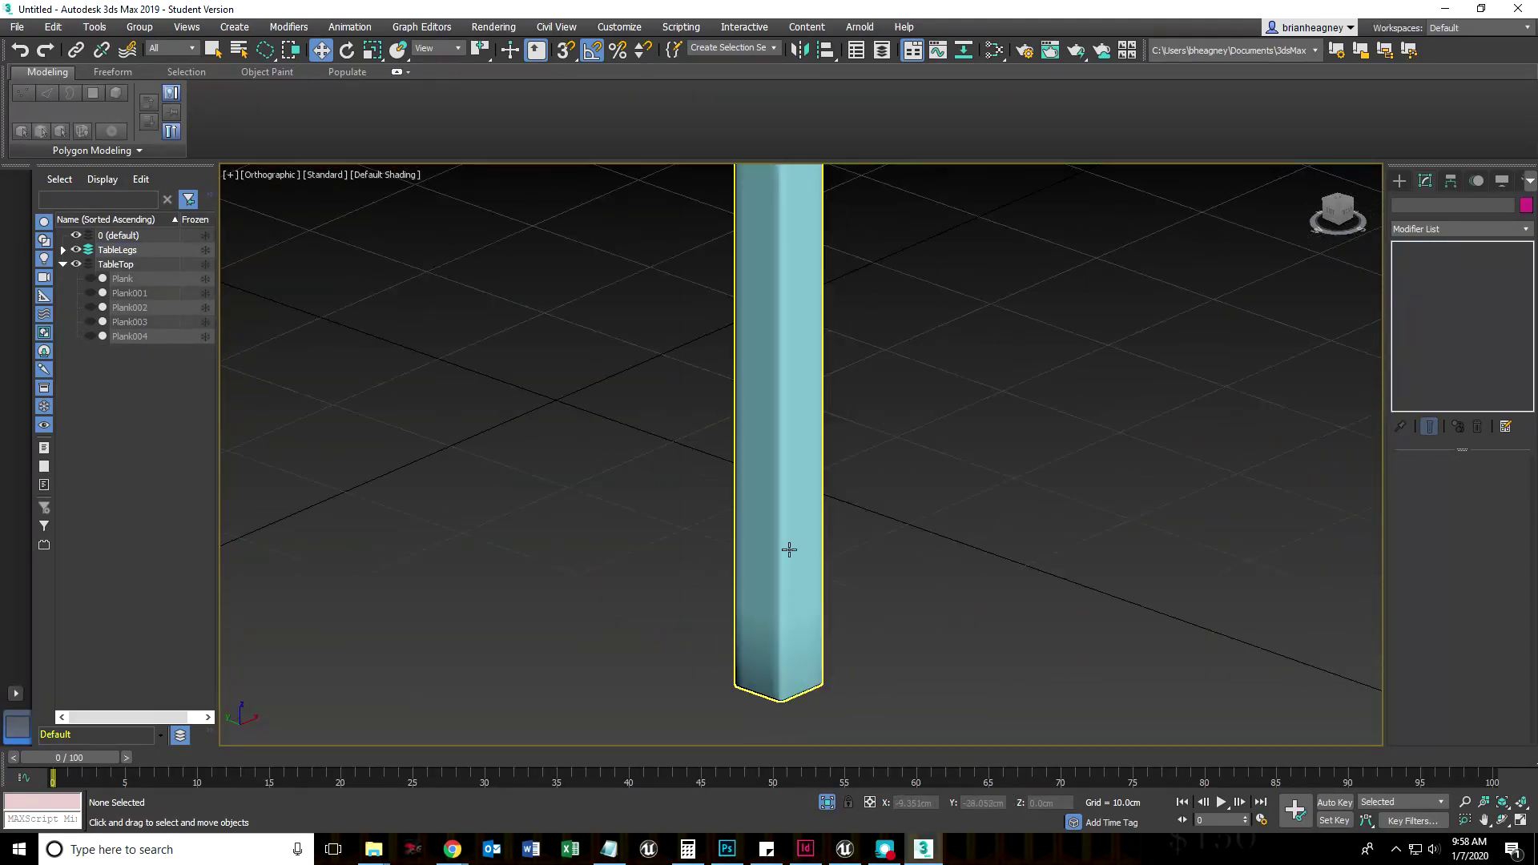
scroll(810, 555, "up", 2)
scroll(786, 302, "up", 4)
middle_click_drag(786, 302, 765, 439)
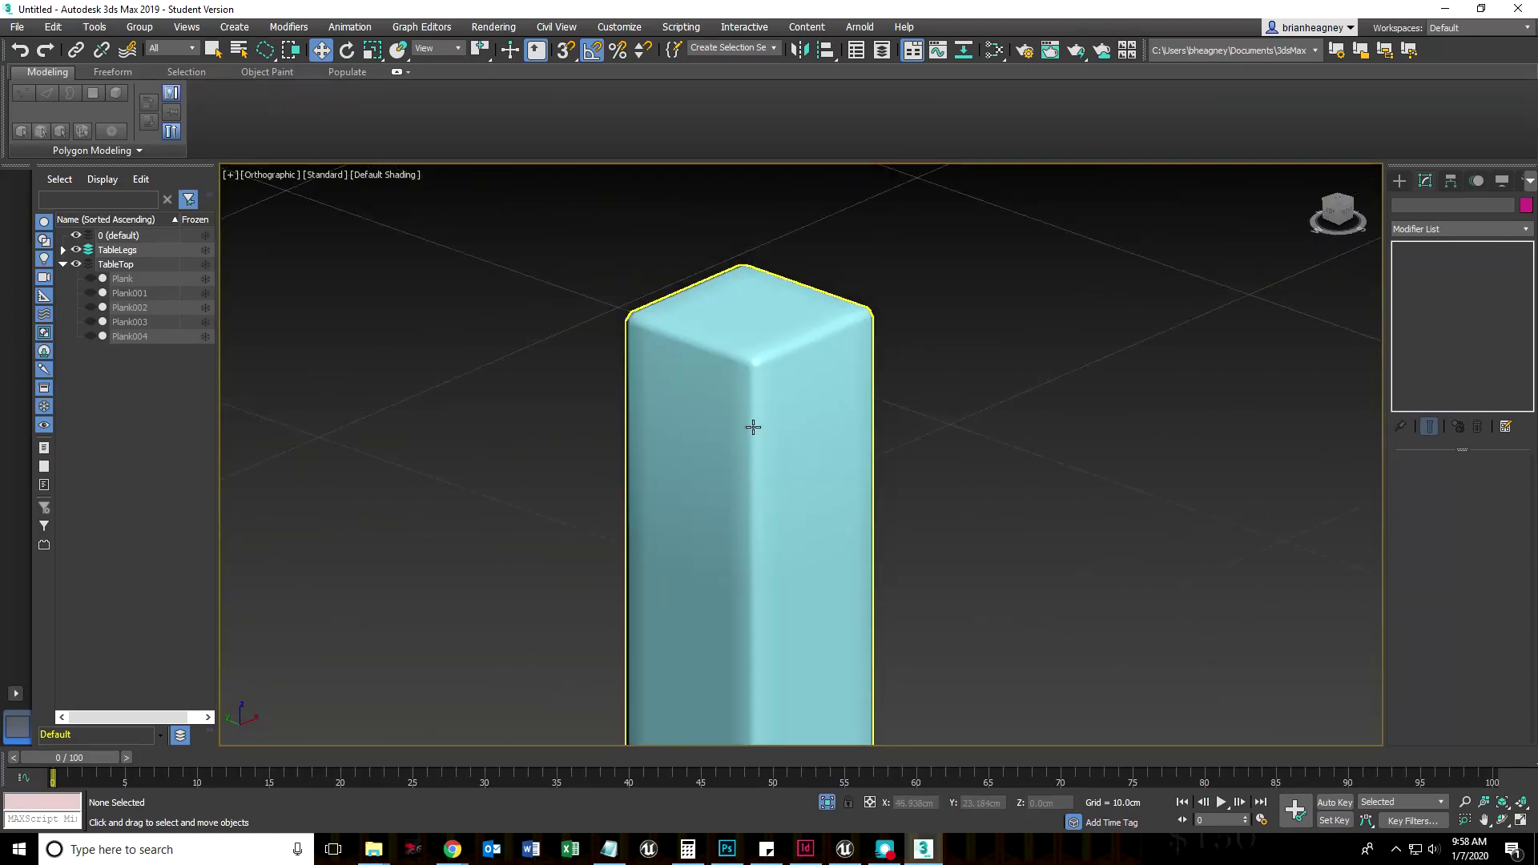
Step: Unhide all objects so the tabletop planks are shown together with the smoothed leg
key("F3")
key("F3")
right_click(927, 325)
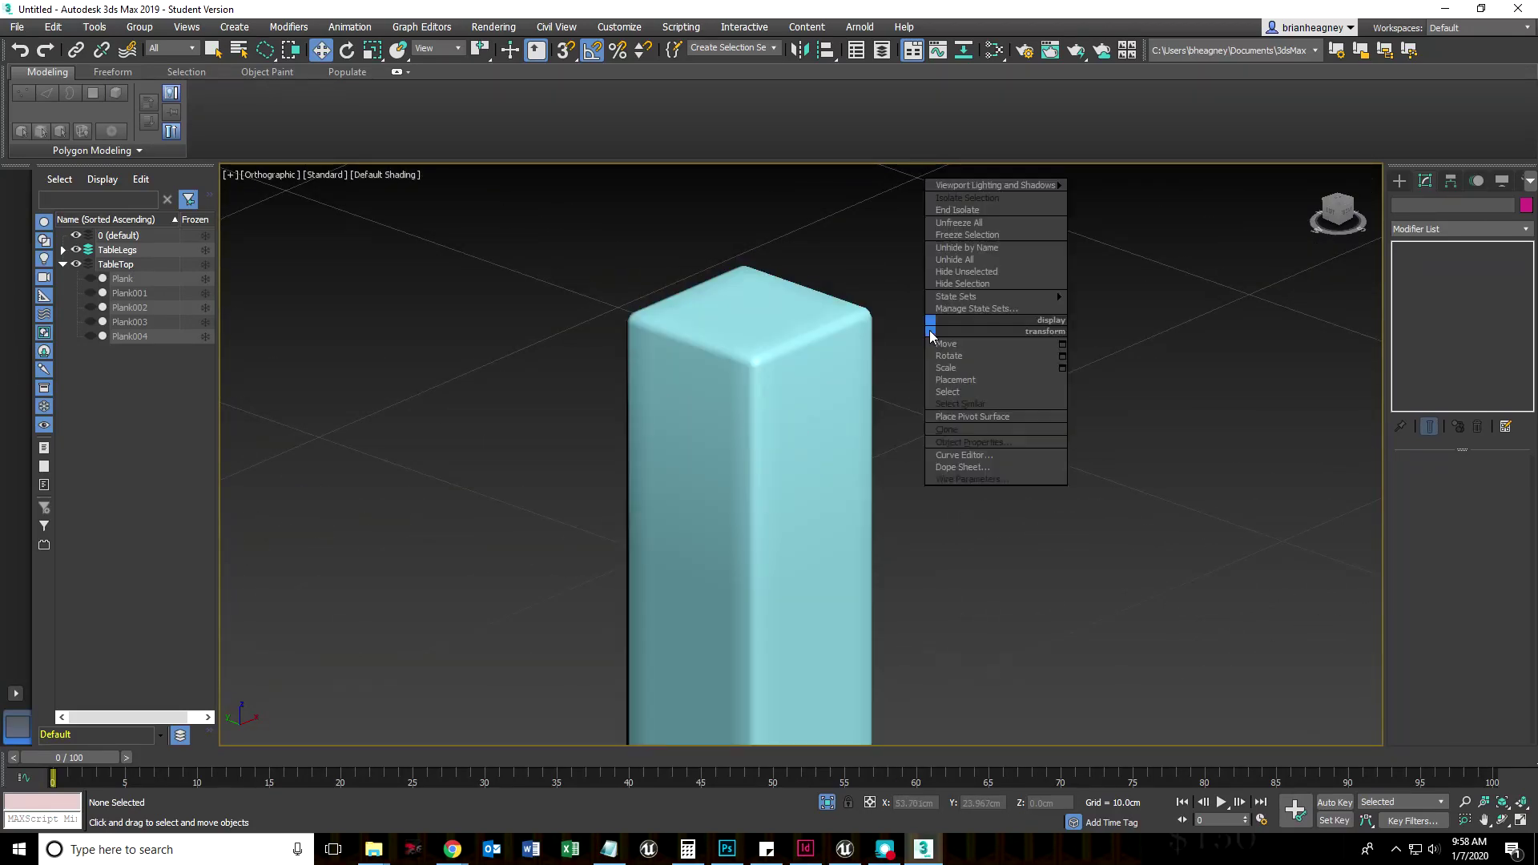
left_click(955, 260)
scroll(958, 299, "down", 8)
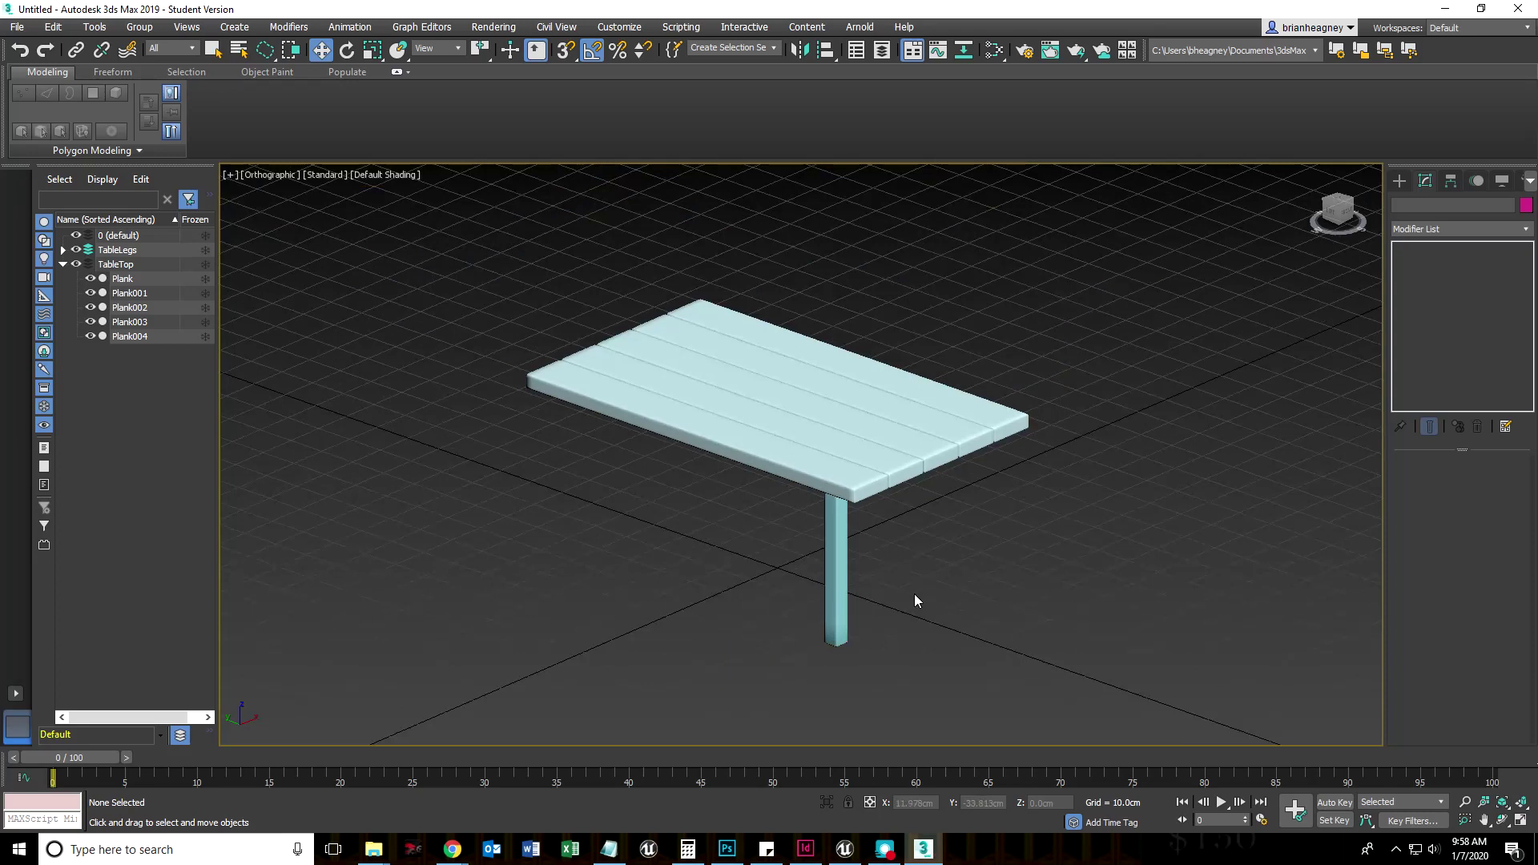
Step: Show the leg's Edit Poly cage with edged faces and raise its lower support edge loop by about 0.16 cm
scroll(915, 597, "up", 4)
scroll(809, 691, "up", 5)
left_click(753, 616)
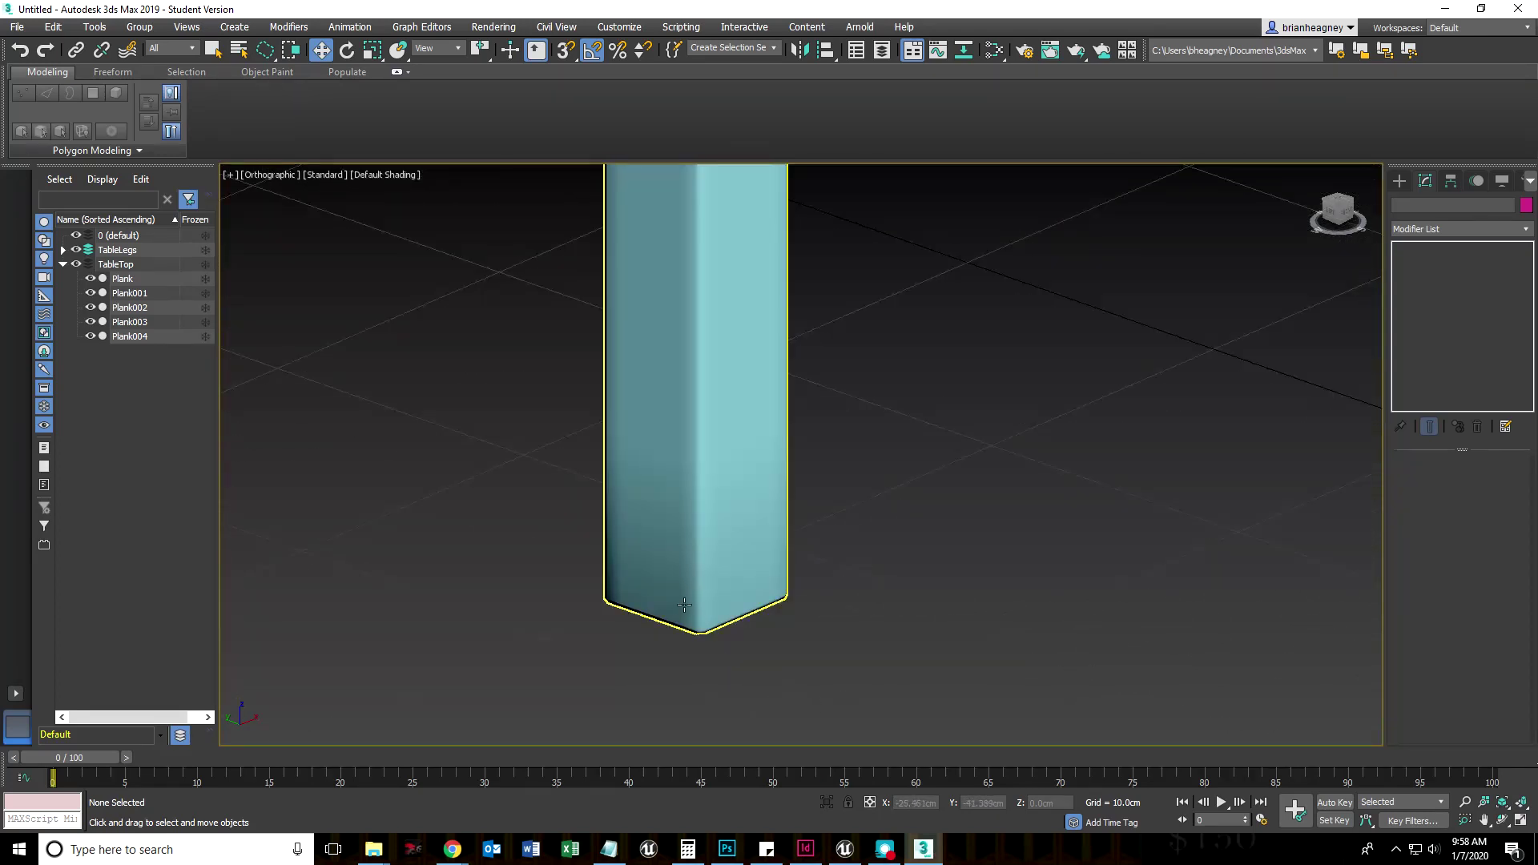
left_click(1442, 263)
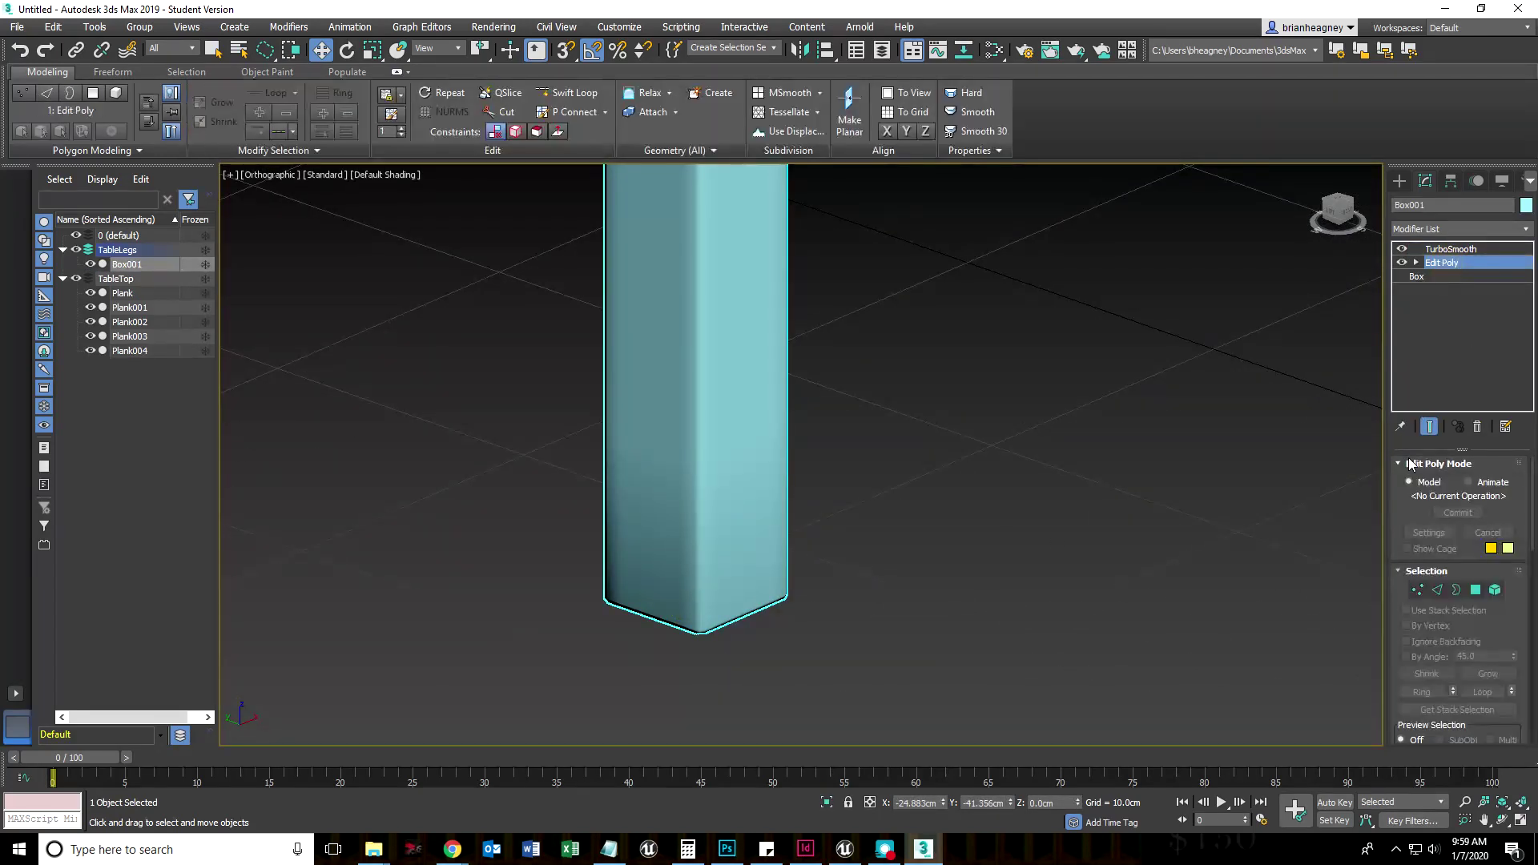
left_click(1430, 427)
key("F4")
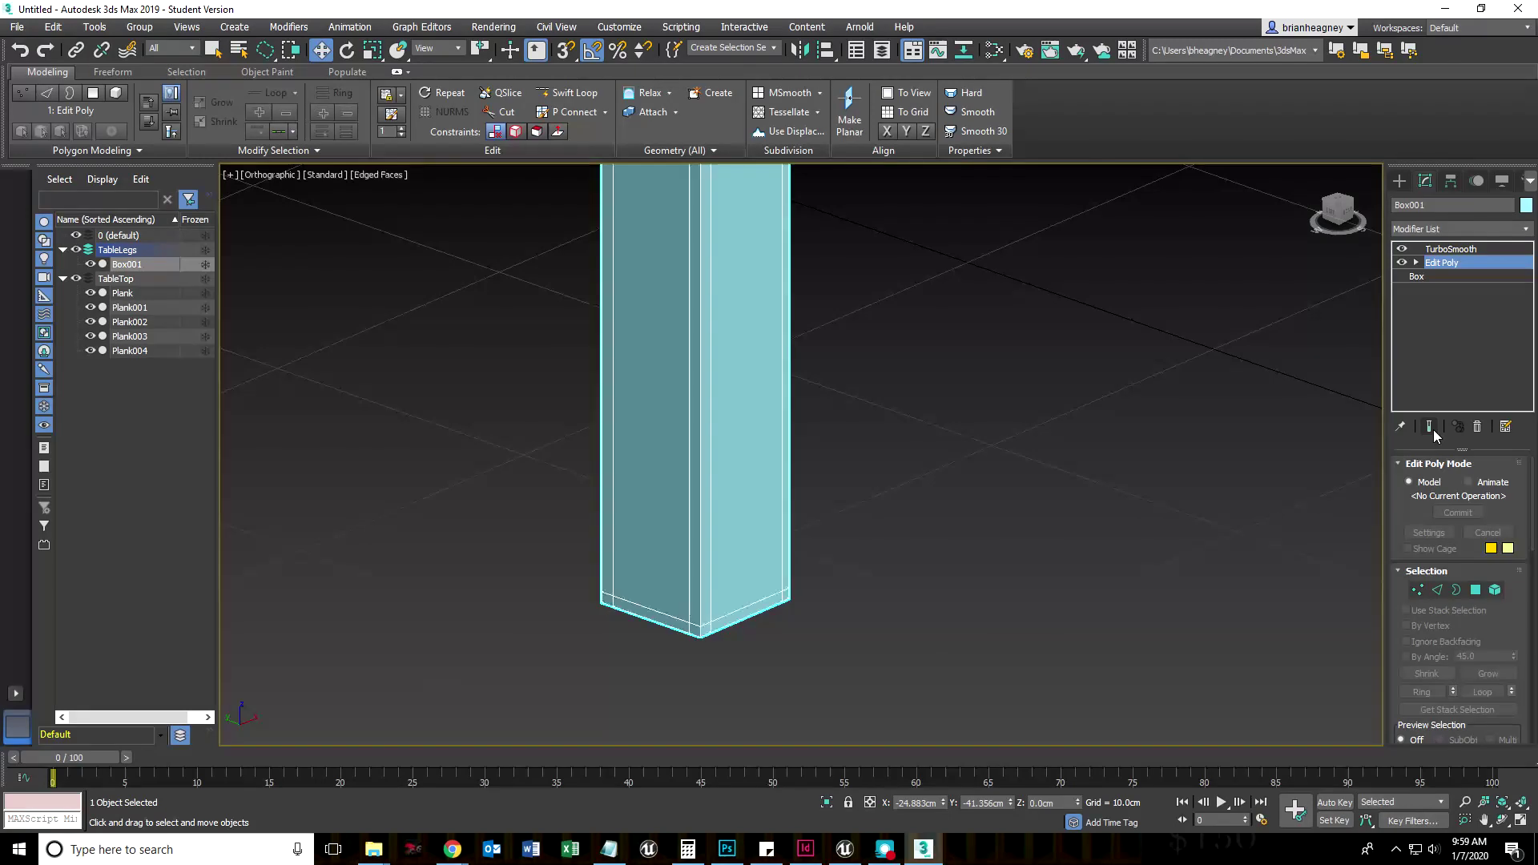
left_click(1437, 590)
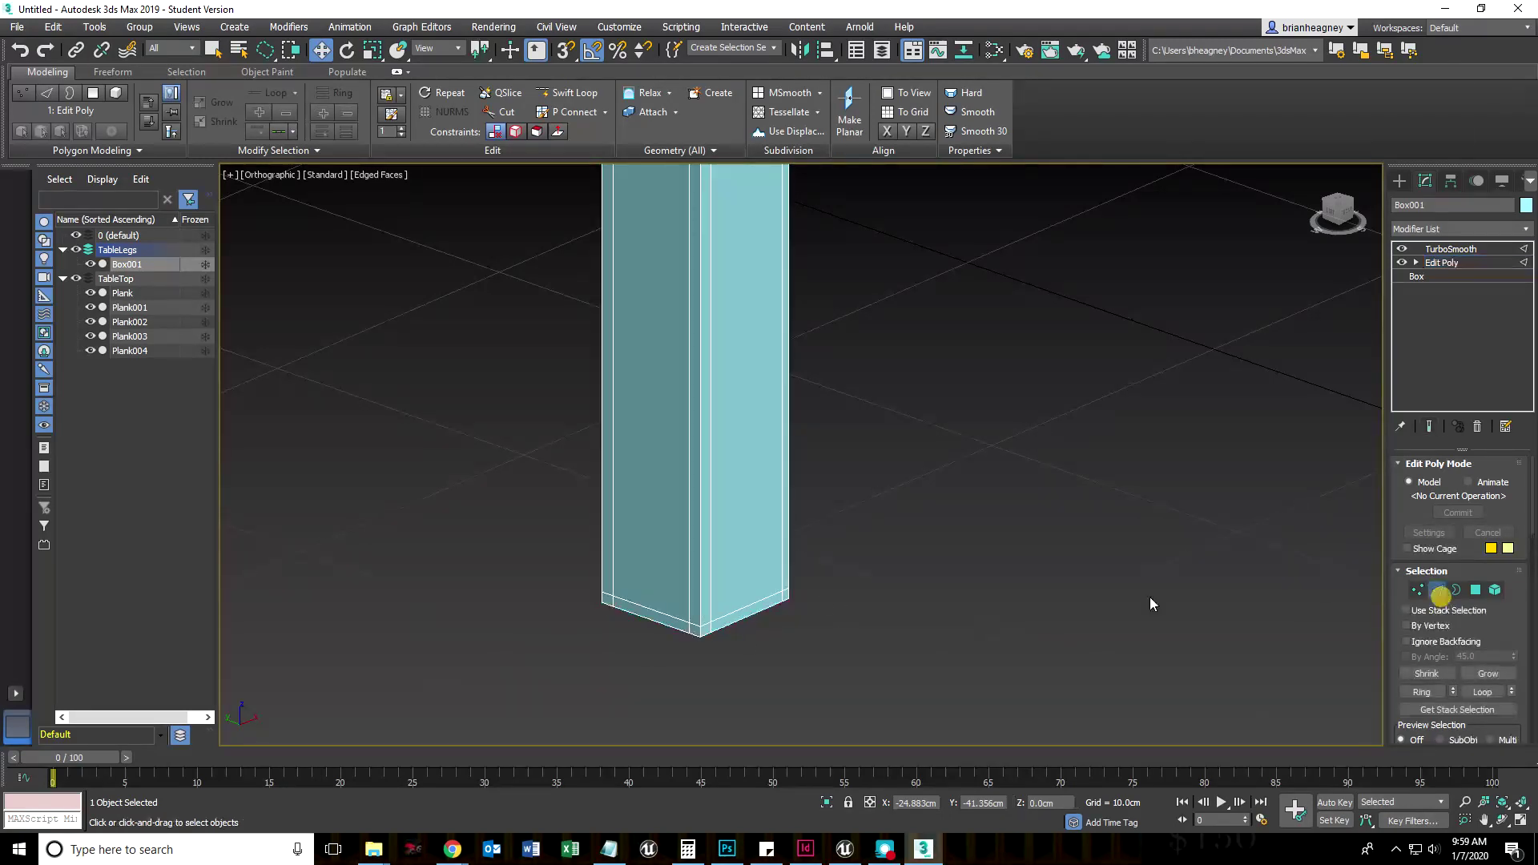
double_click(718, 617)
left_click_drag(697, 554, 693, 543)
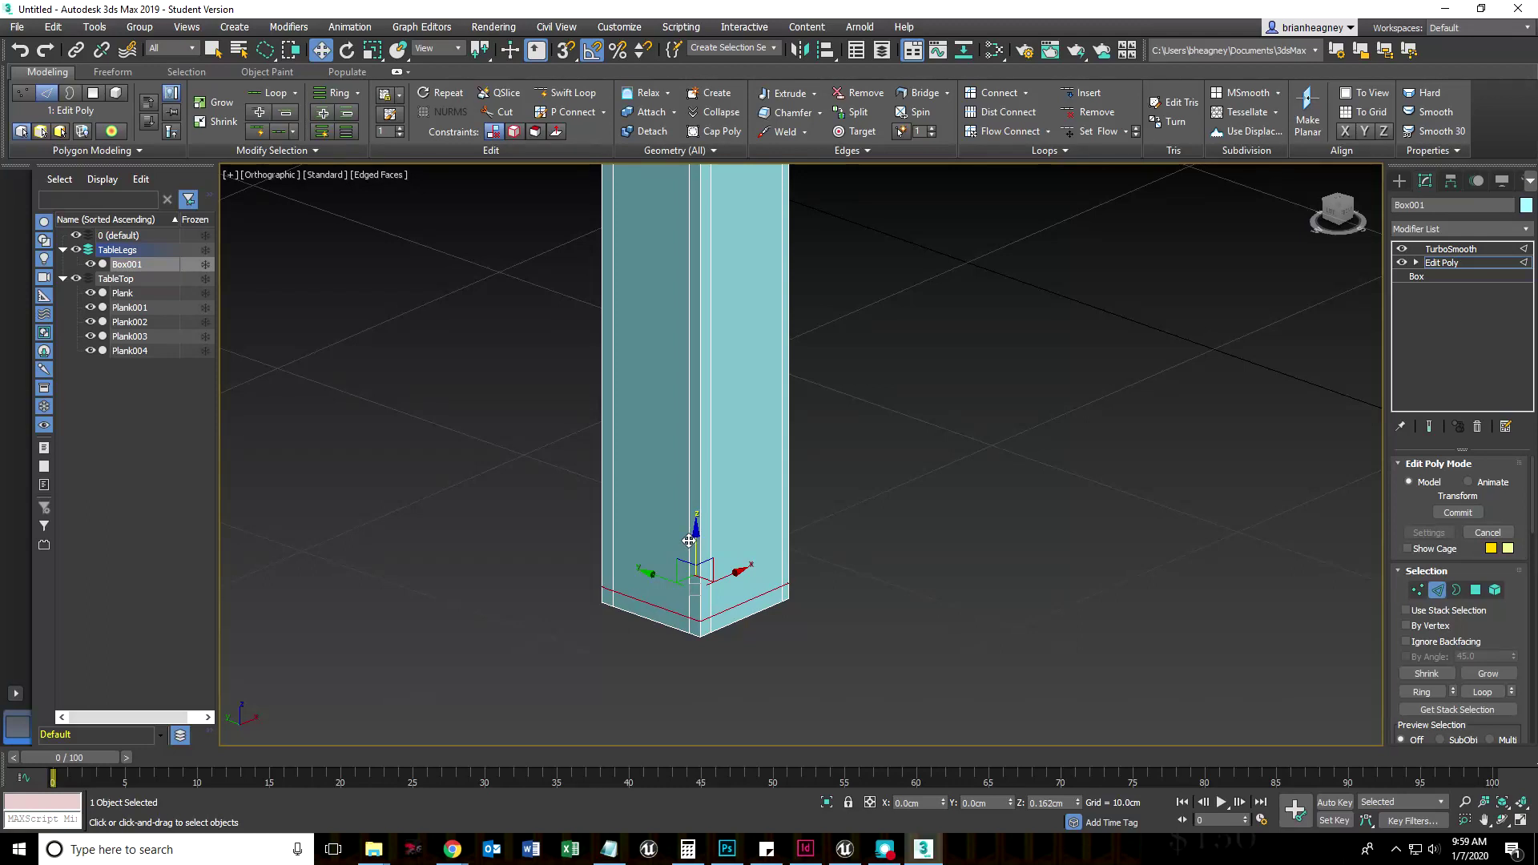
Step: Exit edge editing, show the leg's smoothed end result again, return to the TurboSmooth level and deselect the leg
left_click(1438, 591)
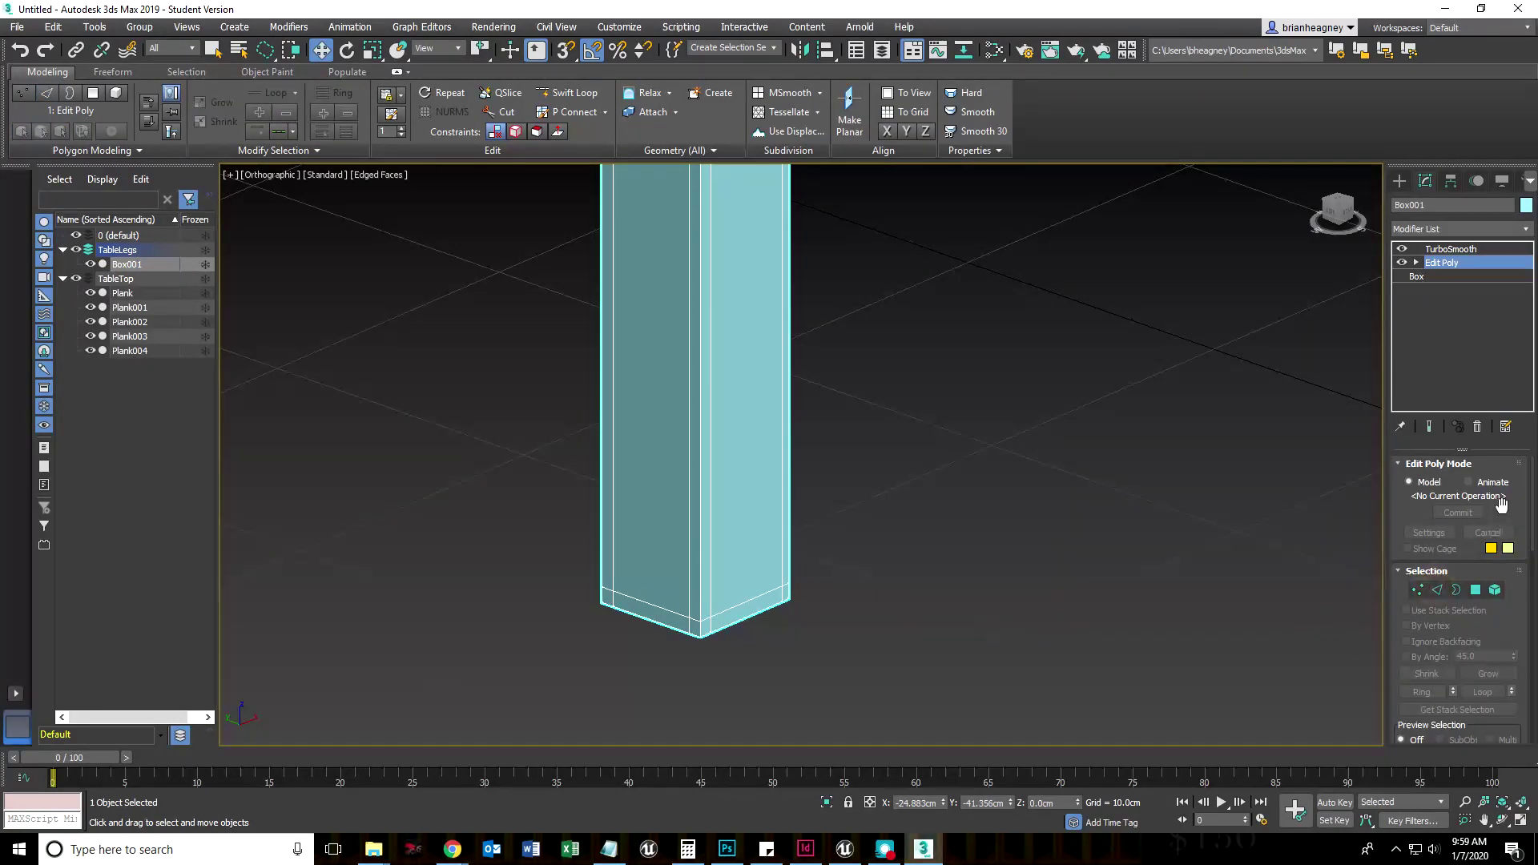
left_click(1431, 427)
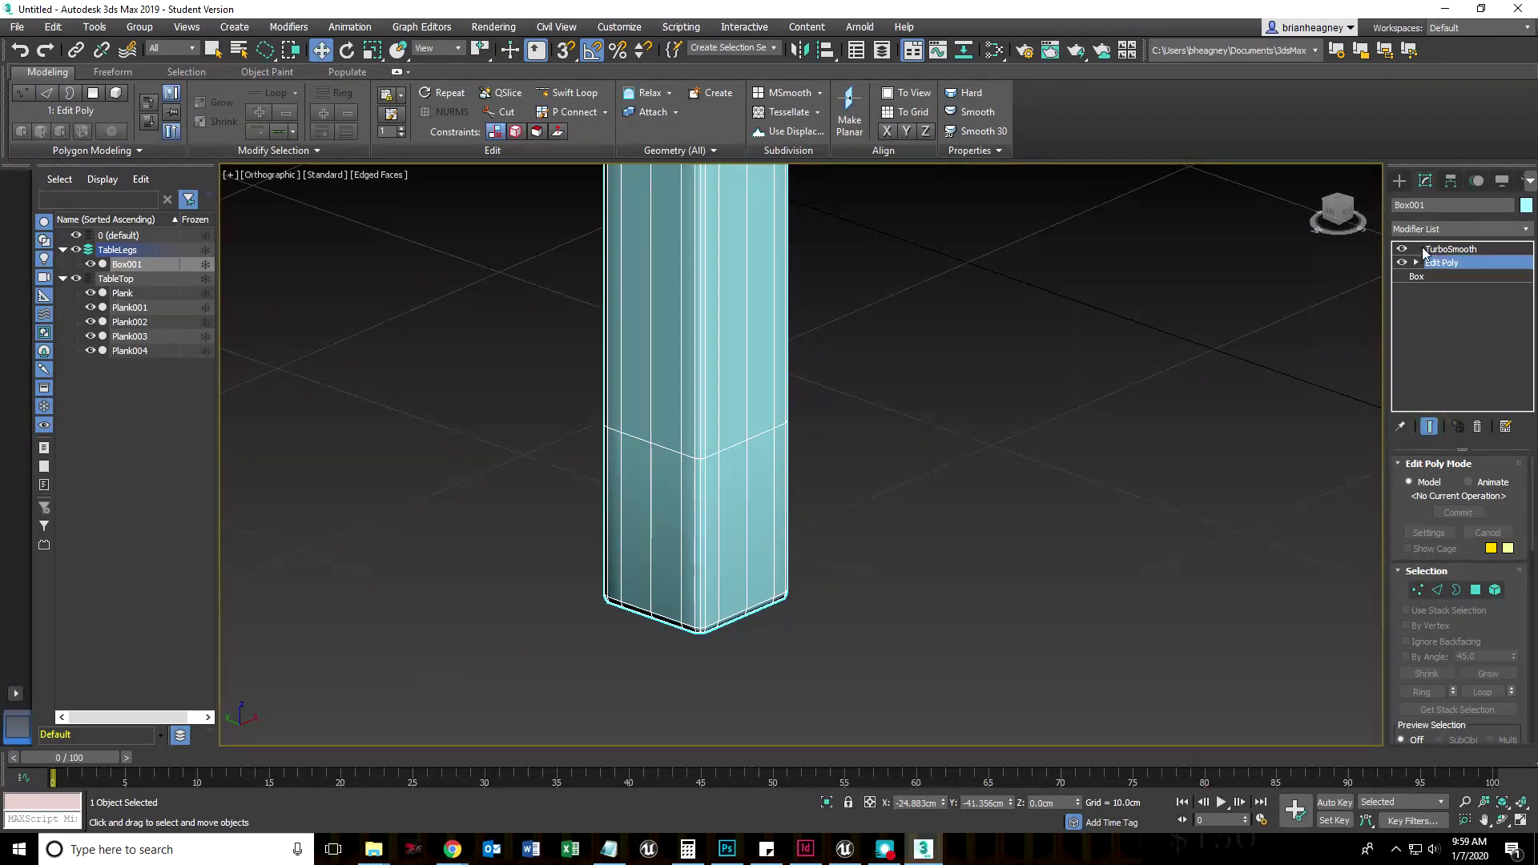
left_click(1431, 249)
left_click(1184, 416)
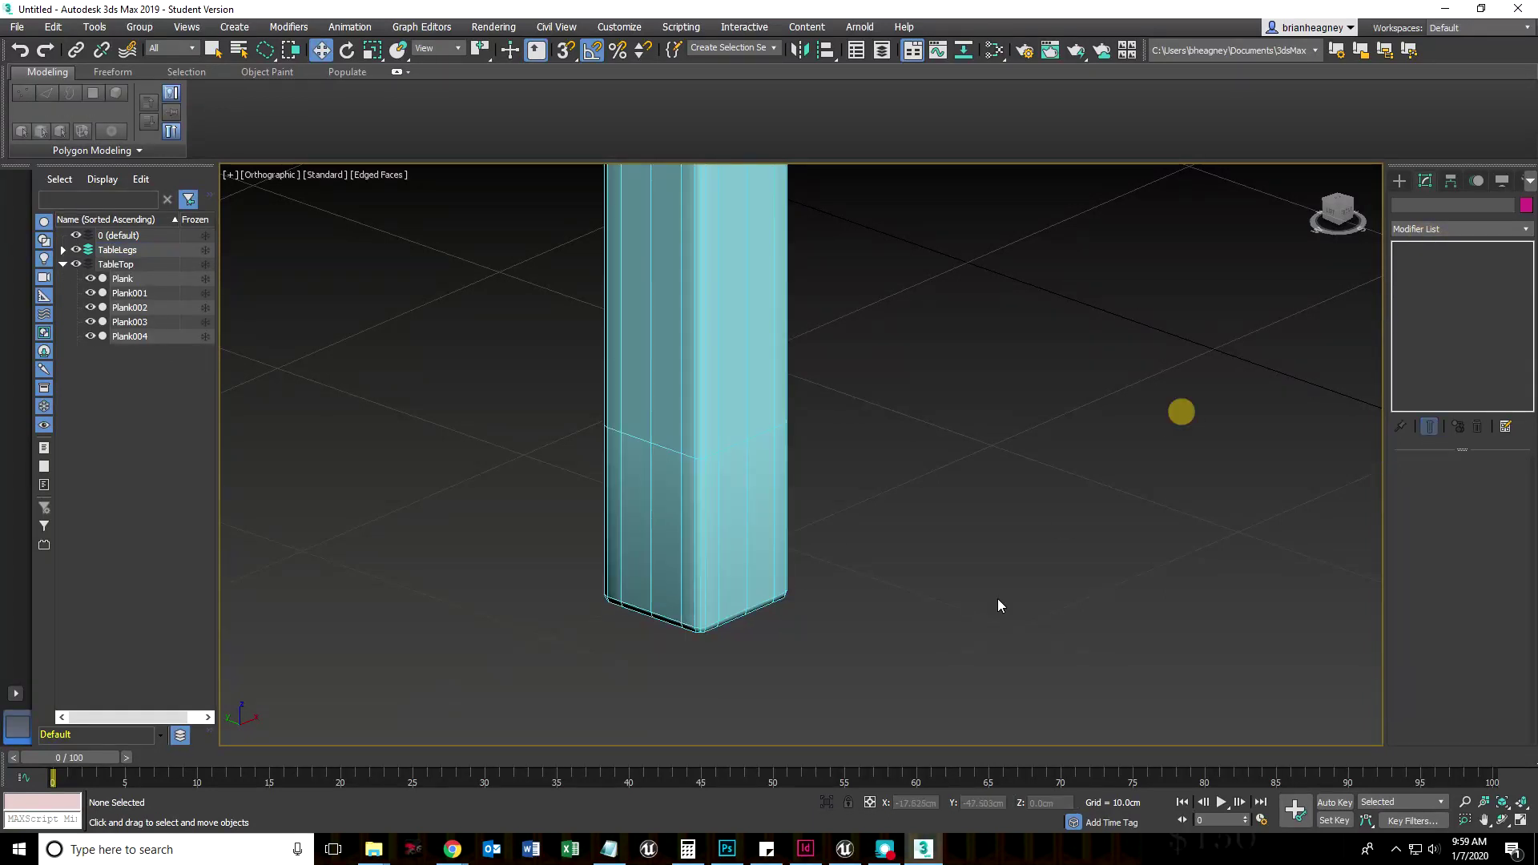
Step: In the four-viewport layout, clone the leg as one instance across the table's width to about X 24.3 cm
scroll(998, 599, "down", 5)
scroll(992, 533, "down", 3)
middle_click_drag(1191, 481, 902, 600)
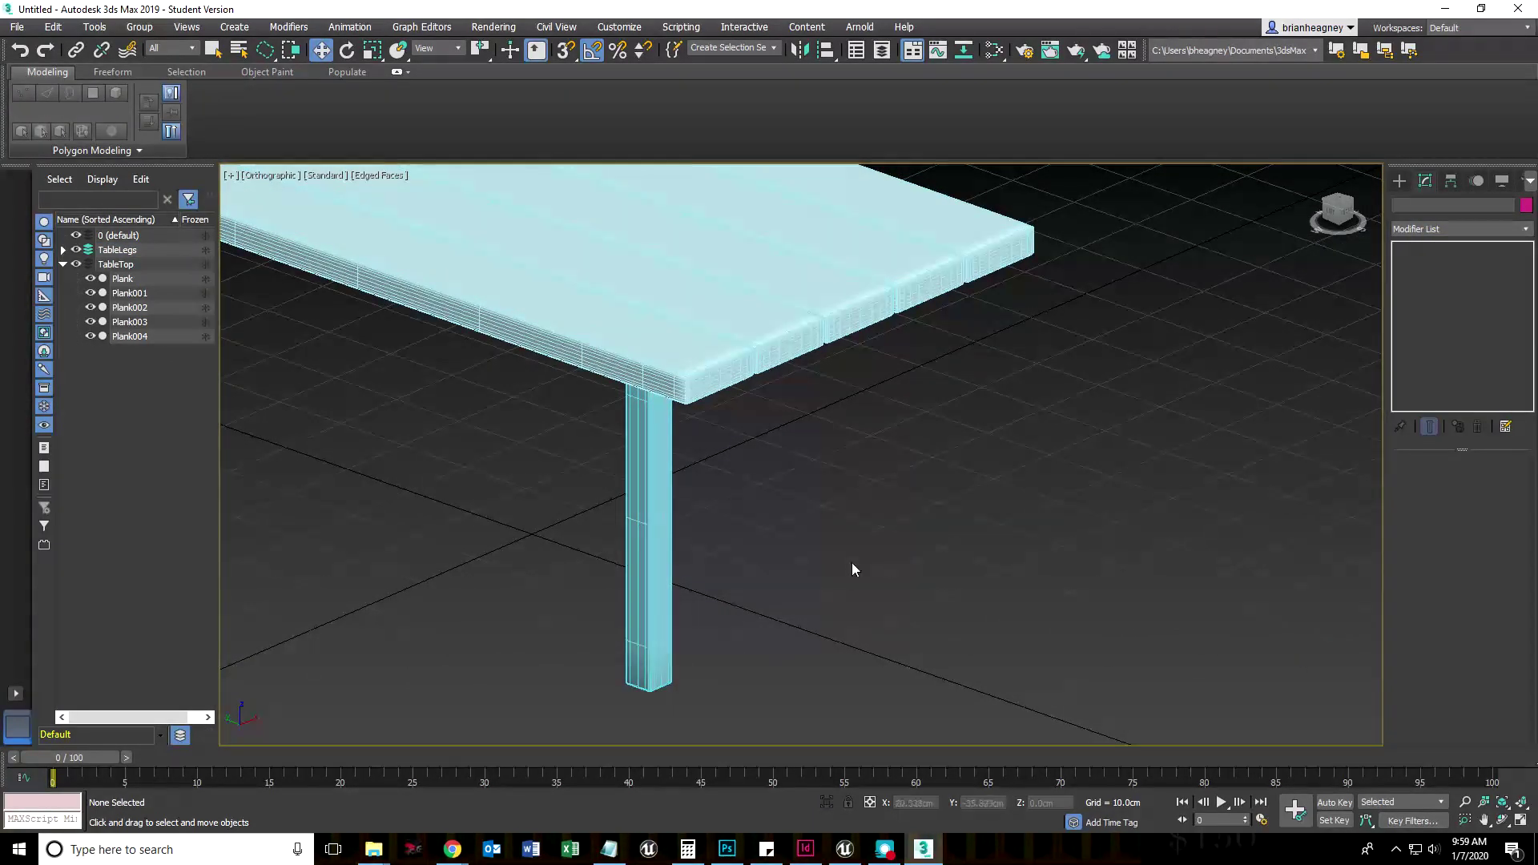
left_click(1520, 821)
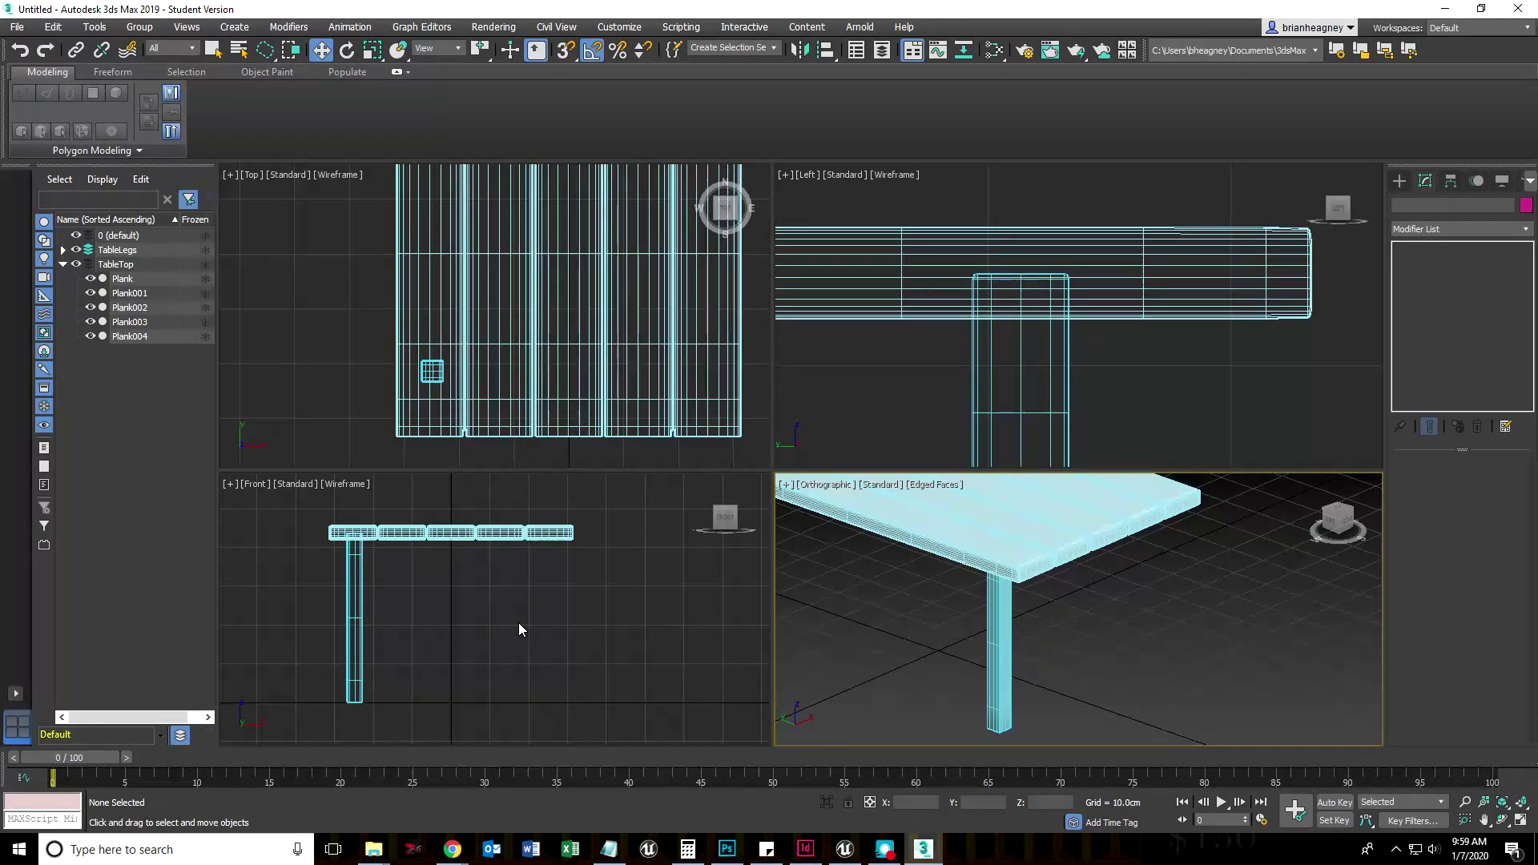
left_click(355, 625)
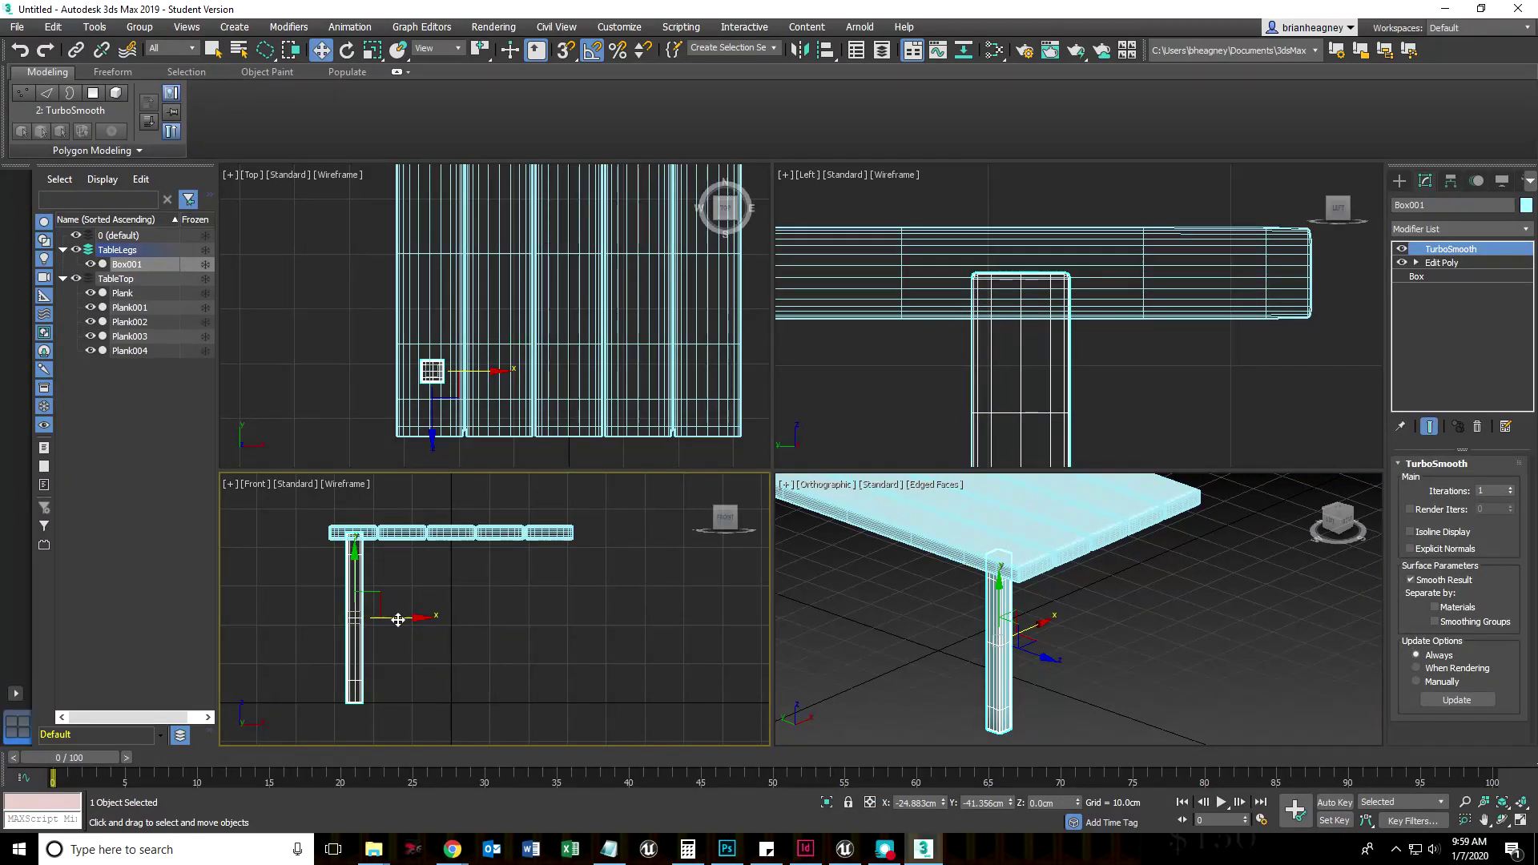
left_click_drag(401, 615, 590, 628, "shift")
left_click(685, 391)
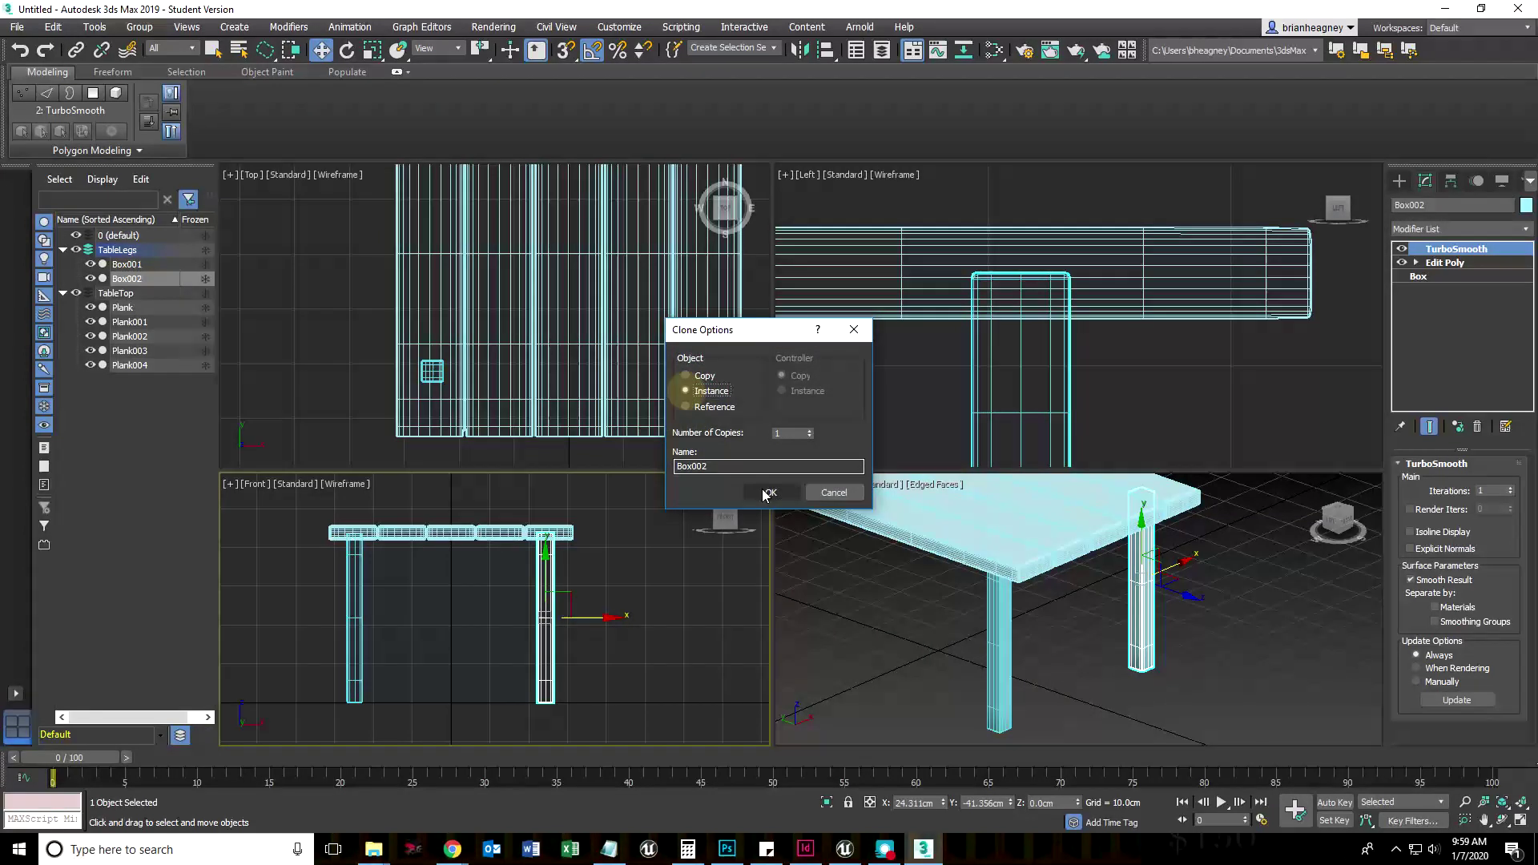
left_click(770, 492)
Step: Clone both legs together as instances along the table's length to its far end, and deselect them
scroll(886, 676, "down", 5)
middle_click_drag(886, 677, 936, 599)
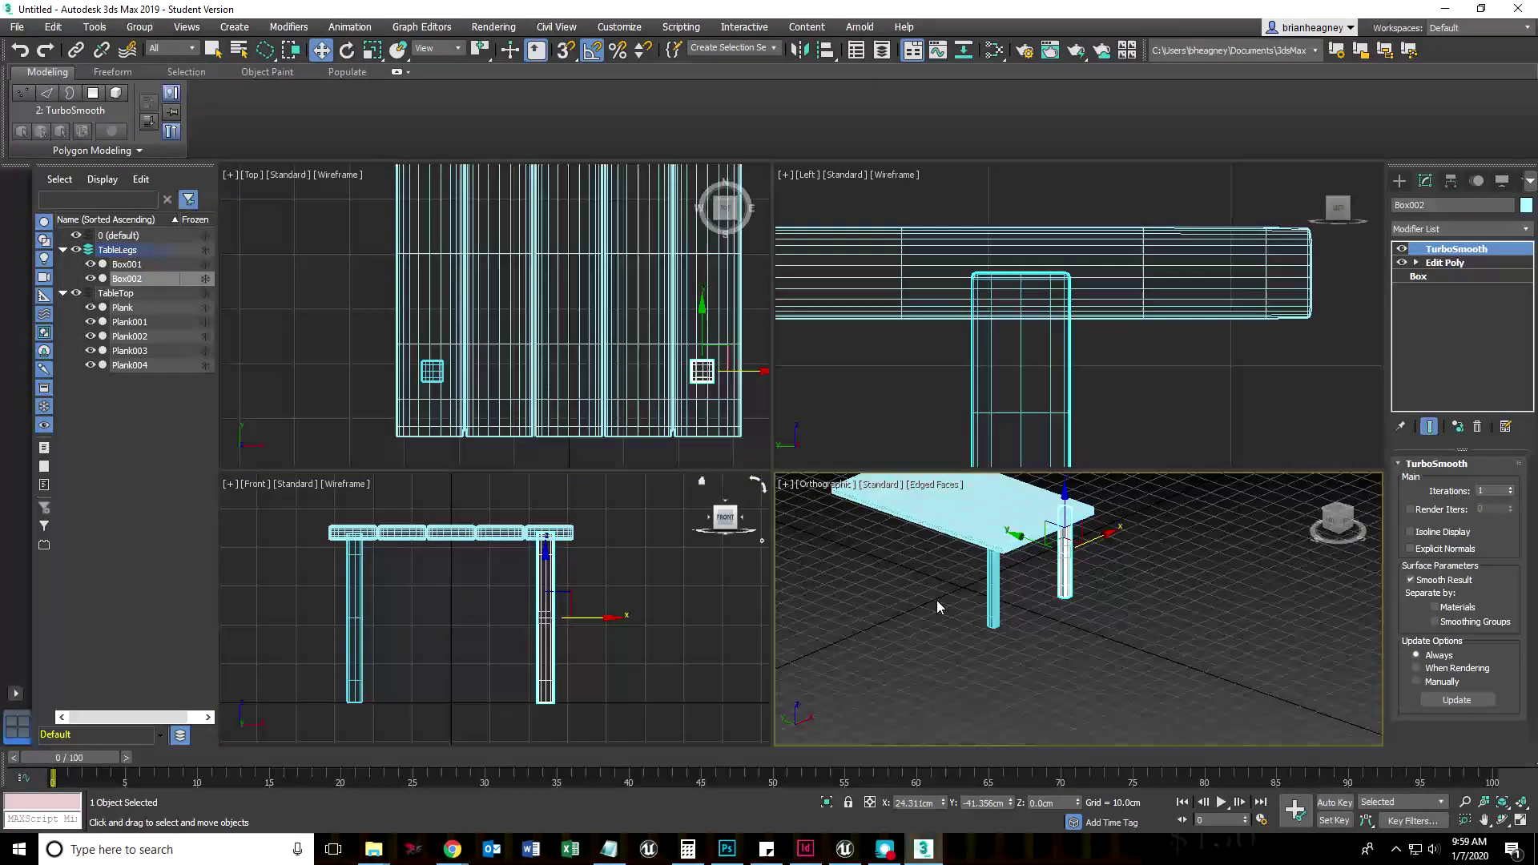
left_click(994, 609)
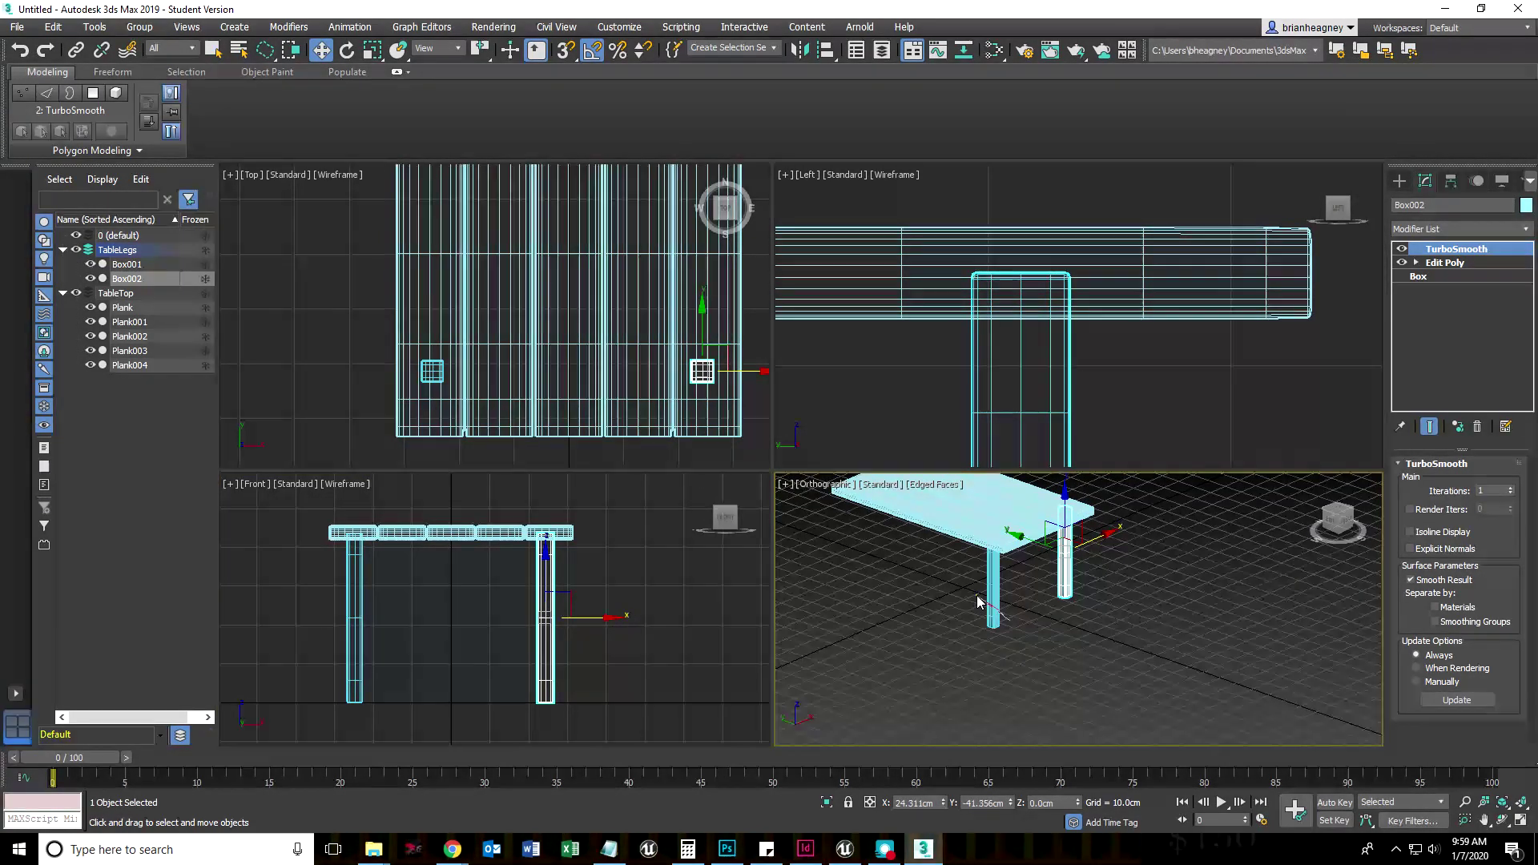
left_click(1060, 570, "ctrl")
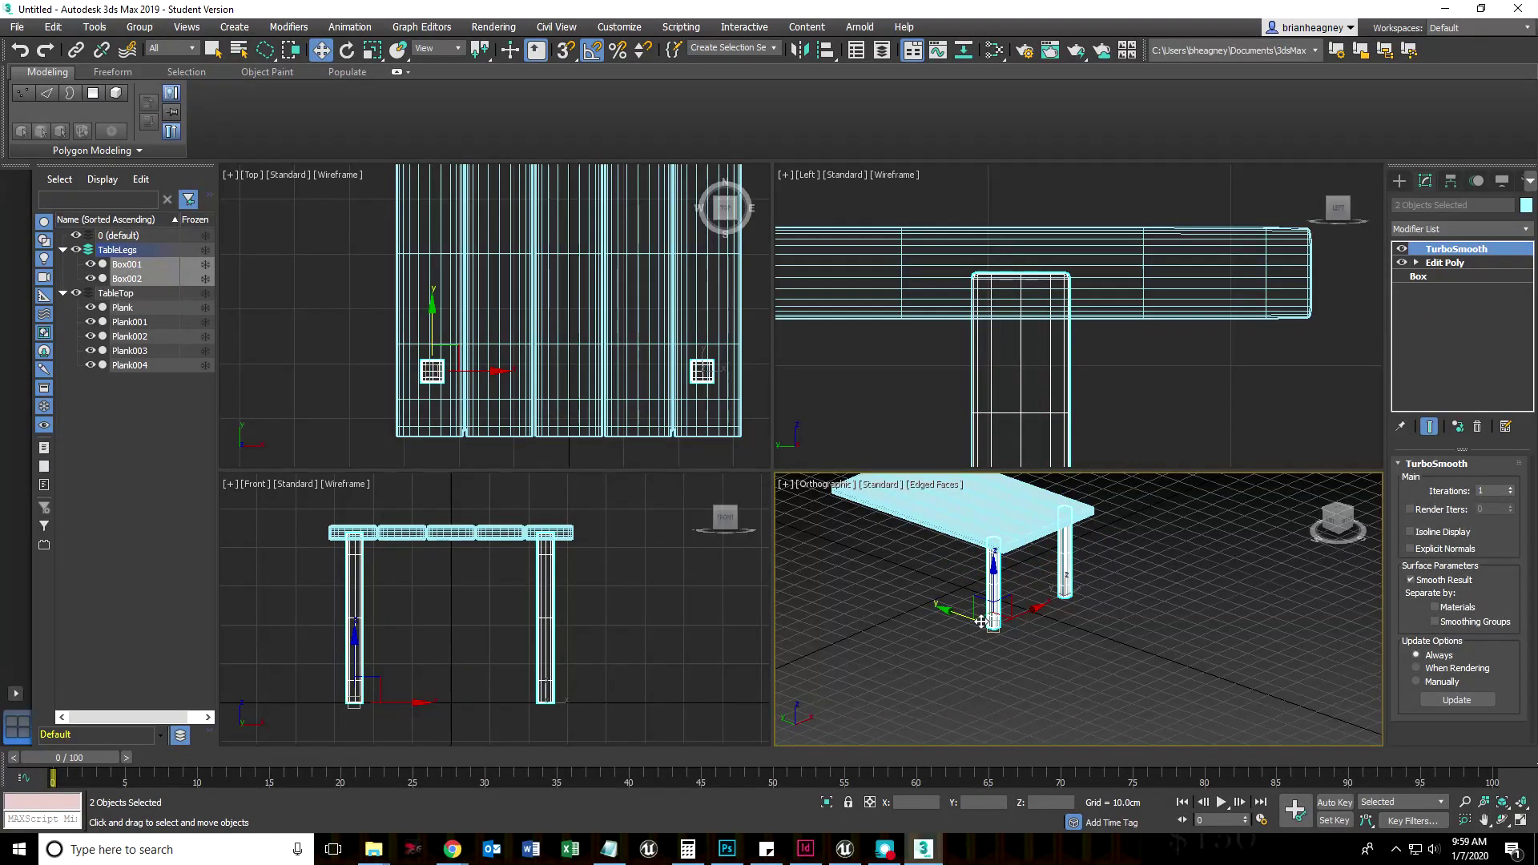
left_click_drag(959, 616, 818, 566, "shift")
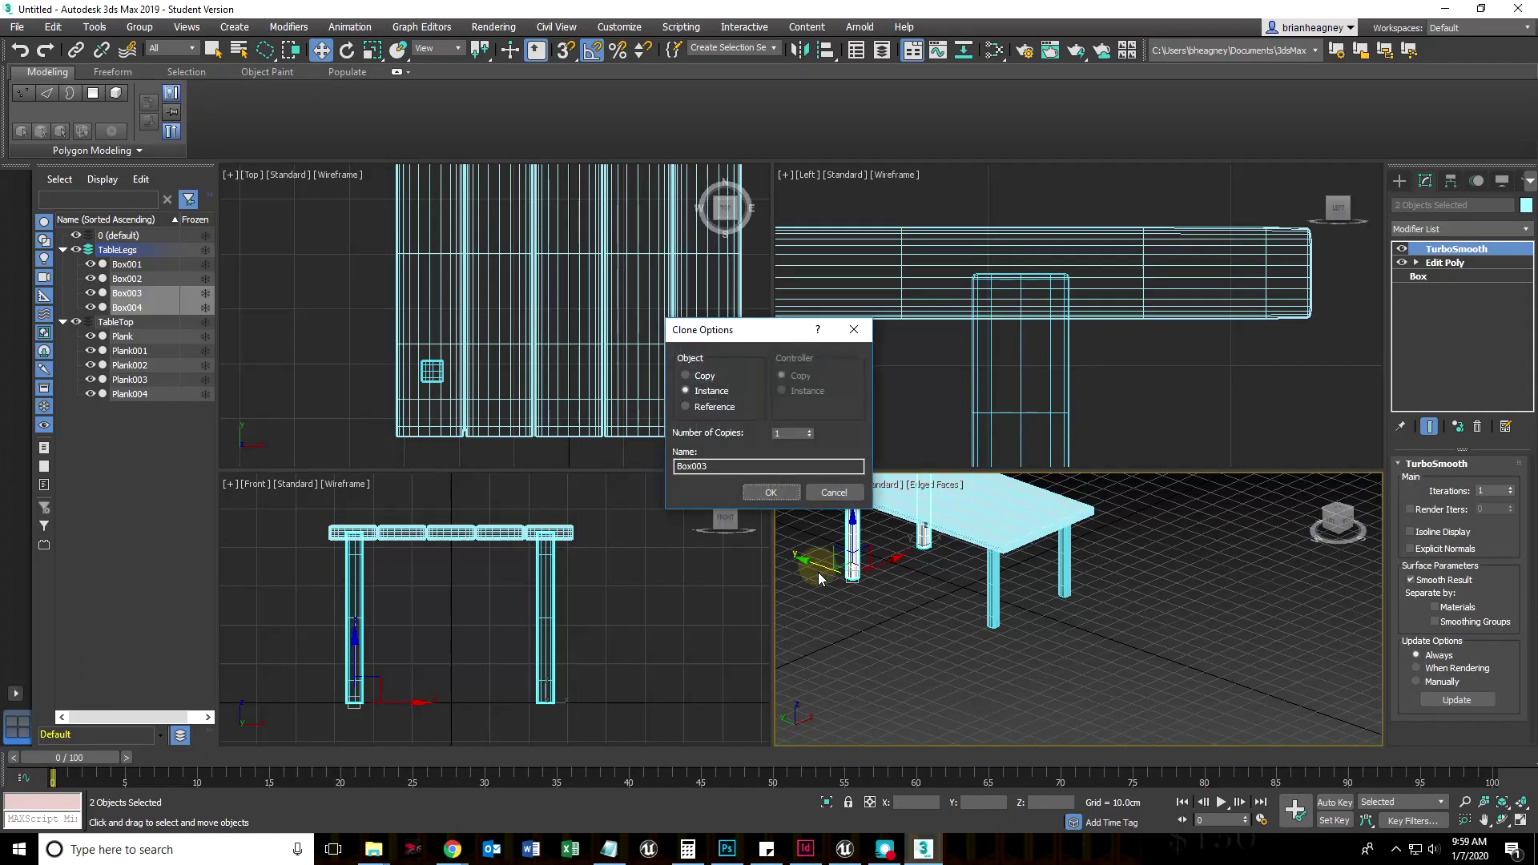
left_click(753, 492)
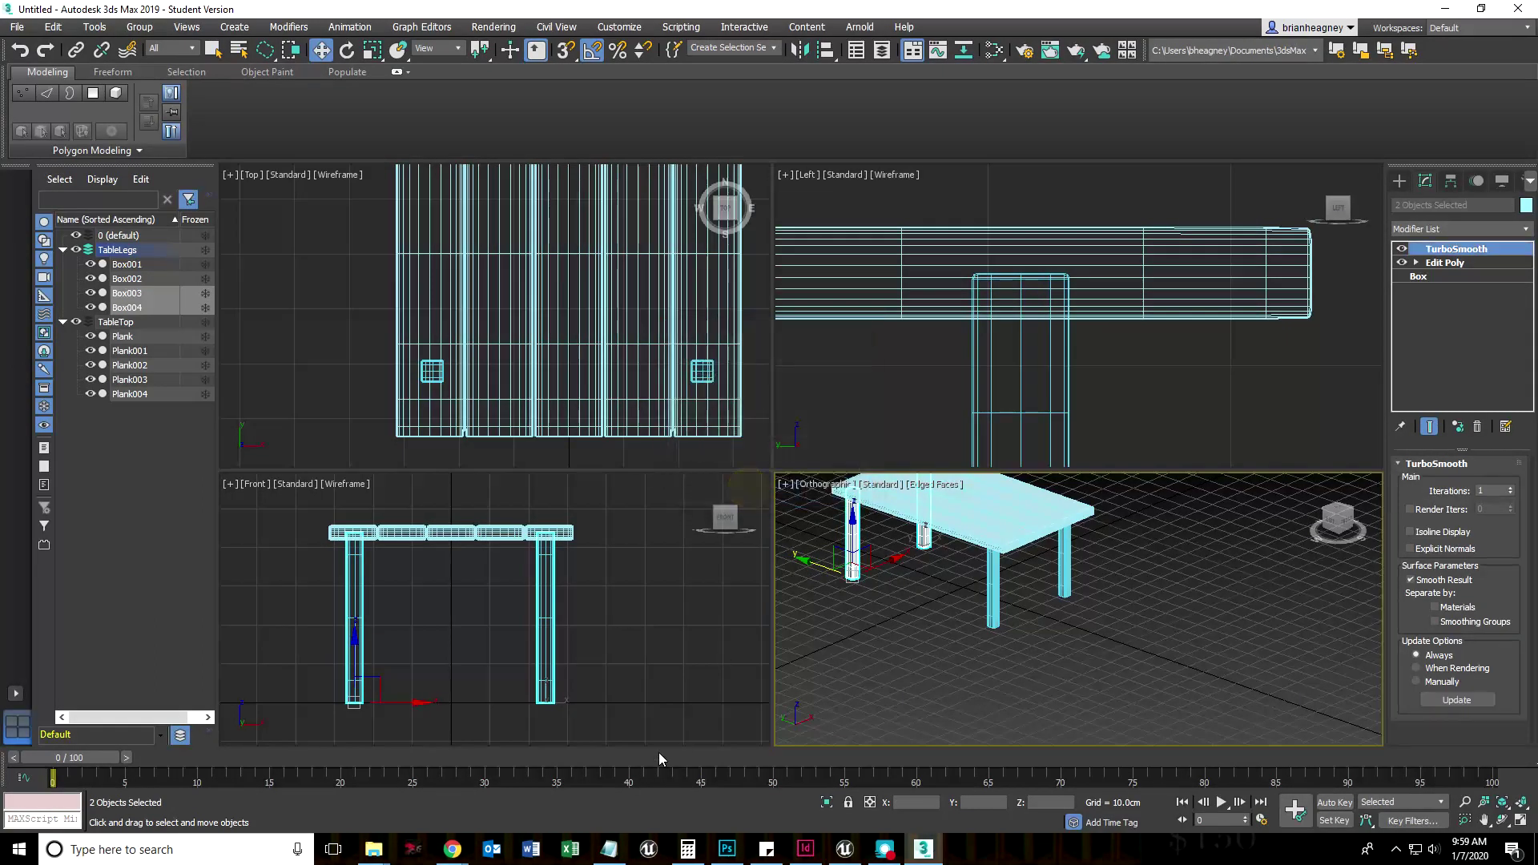
left_click(670, 690)
Step: Examine the placement of the original leg and its copies beneath the tabletop in the top, front and orthographic views
left_click(353, 637)
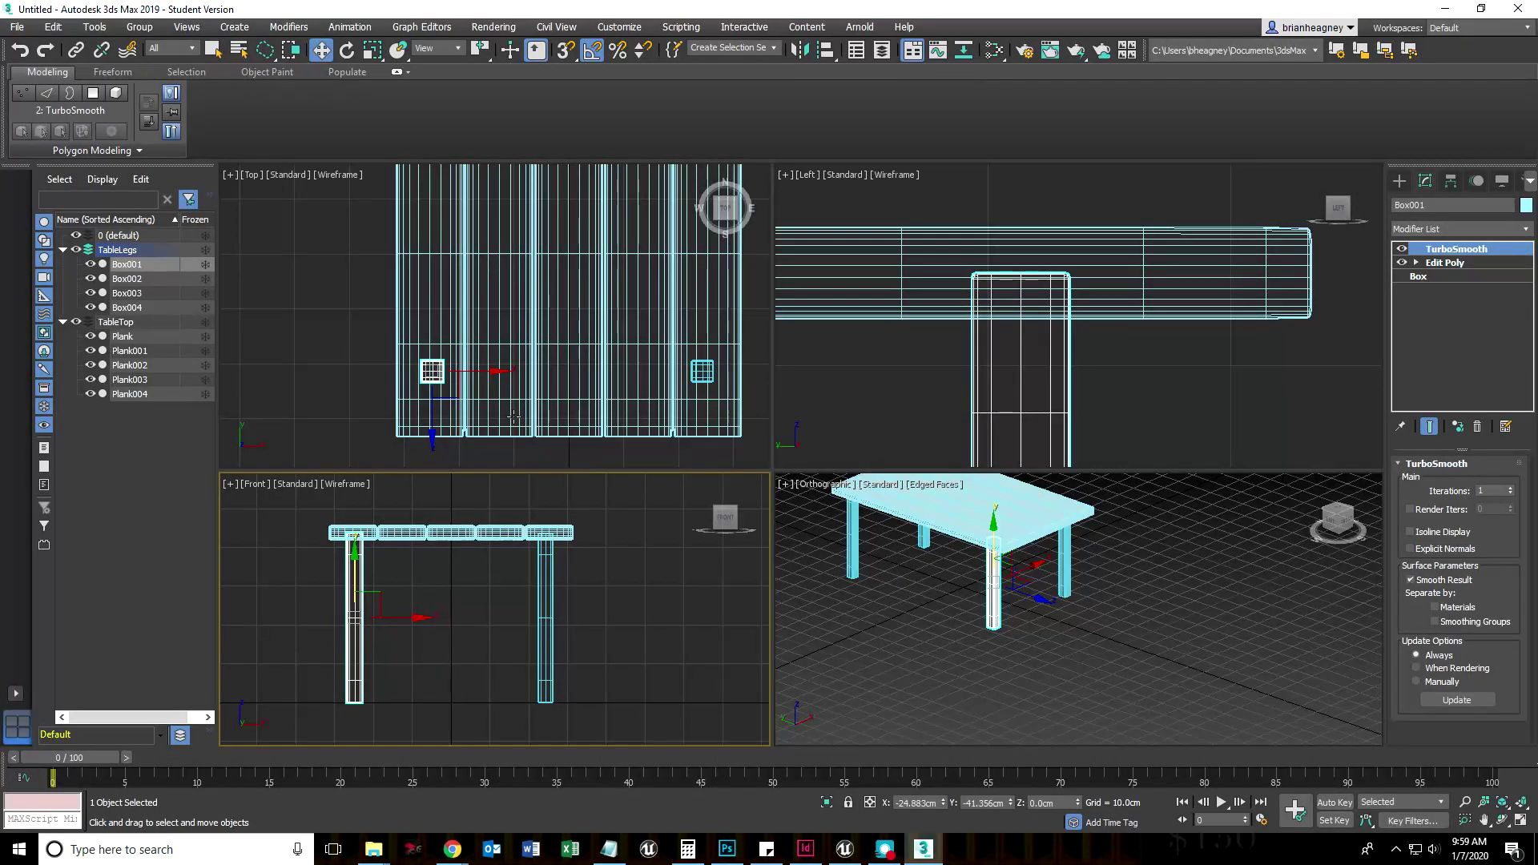
middle_click_drag(389, 397, 428, 461)
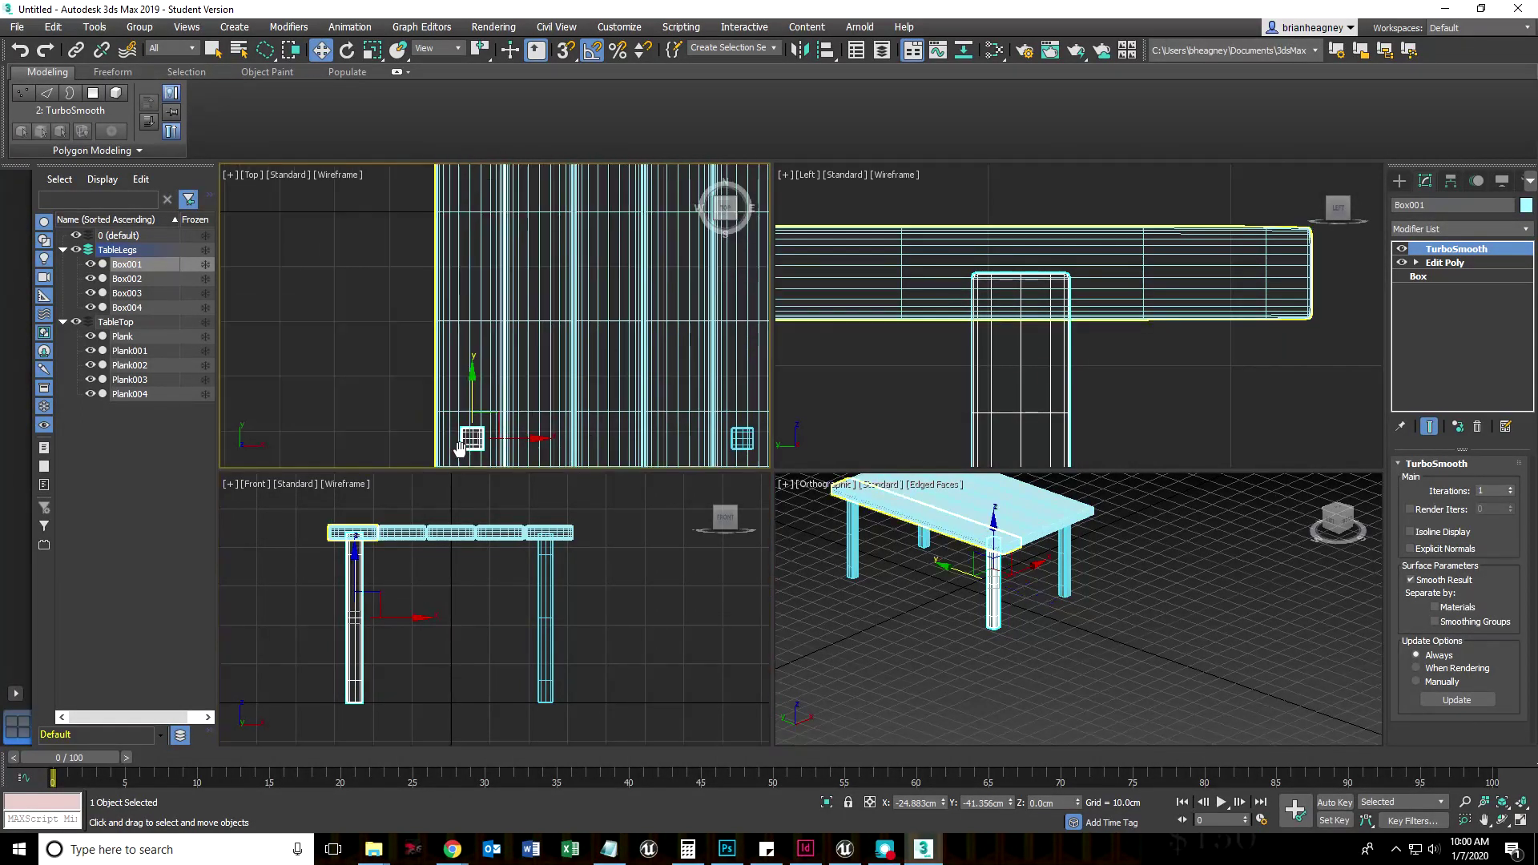
scroll(467, 383, "down", 2)
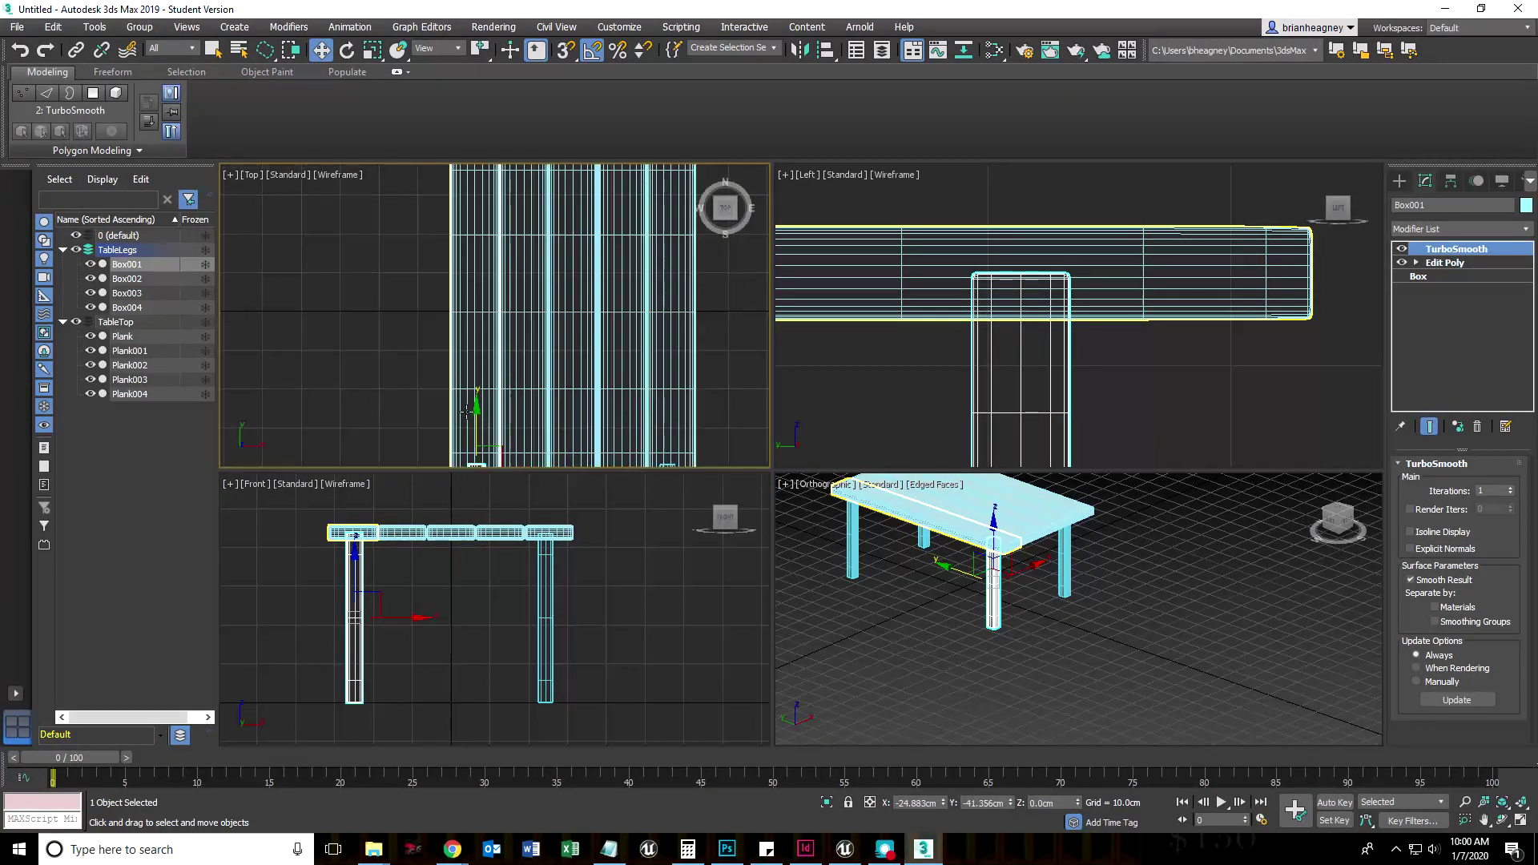
middle_click_drag(466, 412, 457, 333)
scroll(474, 440, "down", 2)
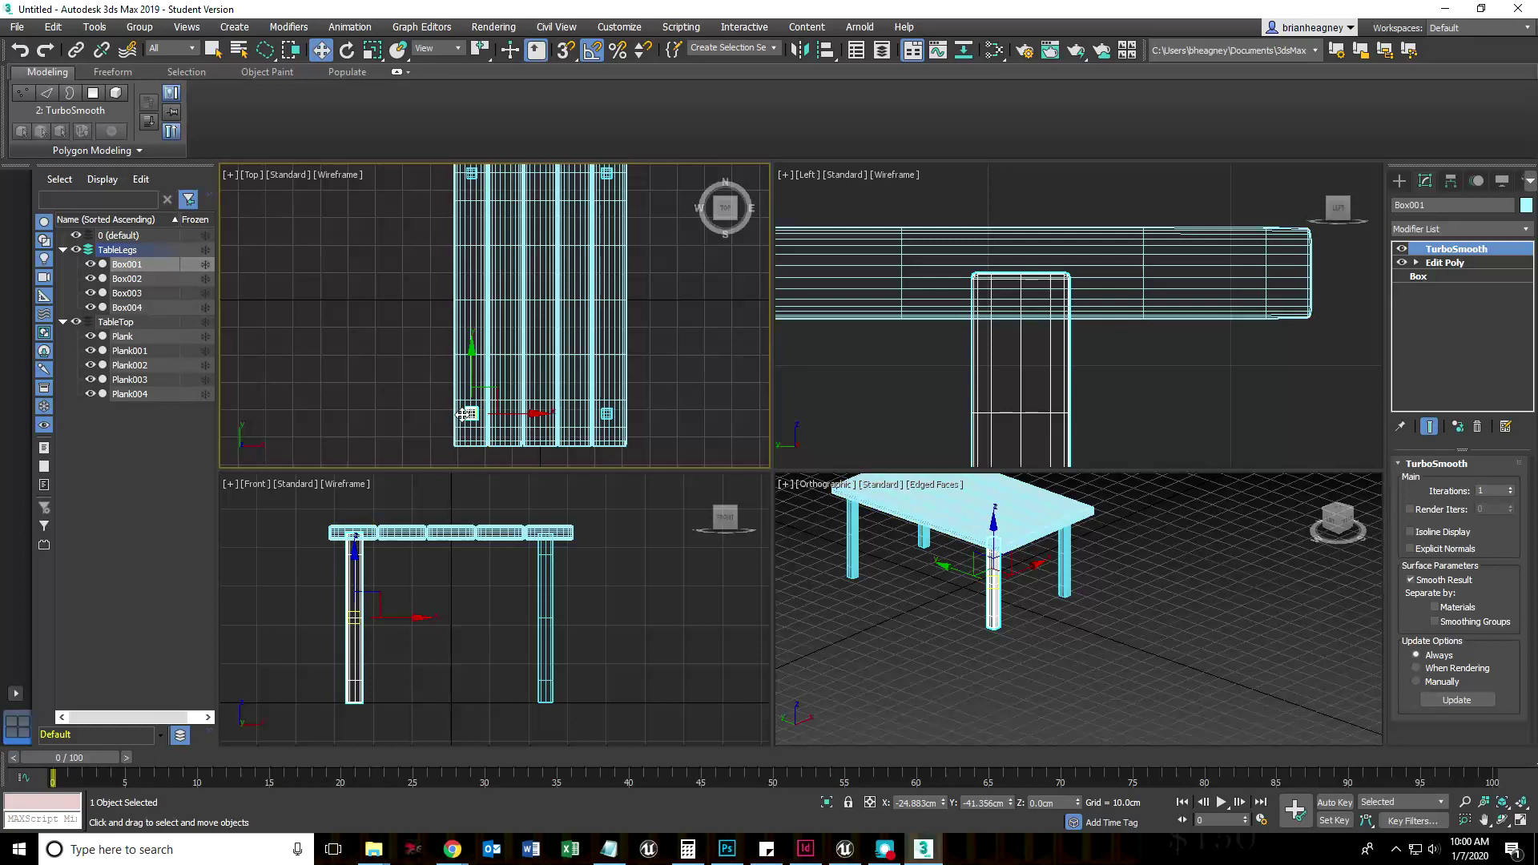
middle_click_drag(591, 303, 574, 319)
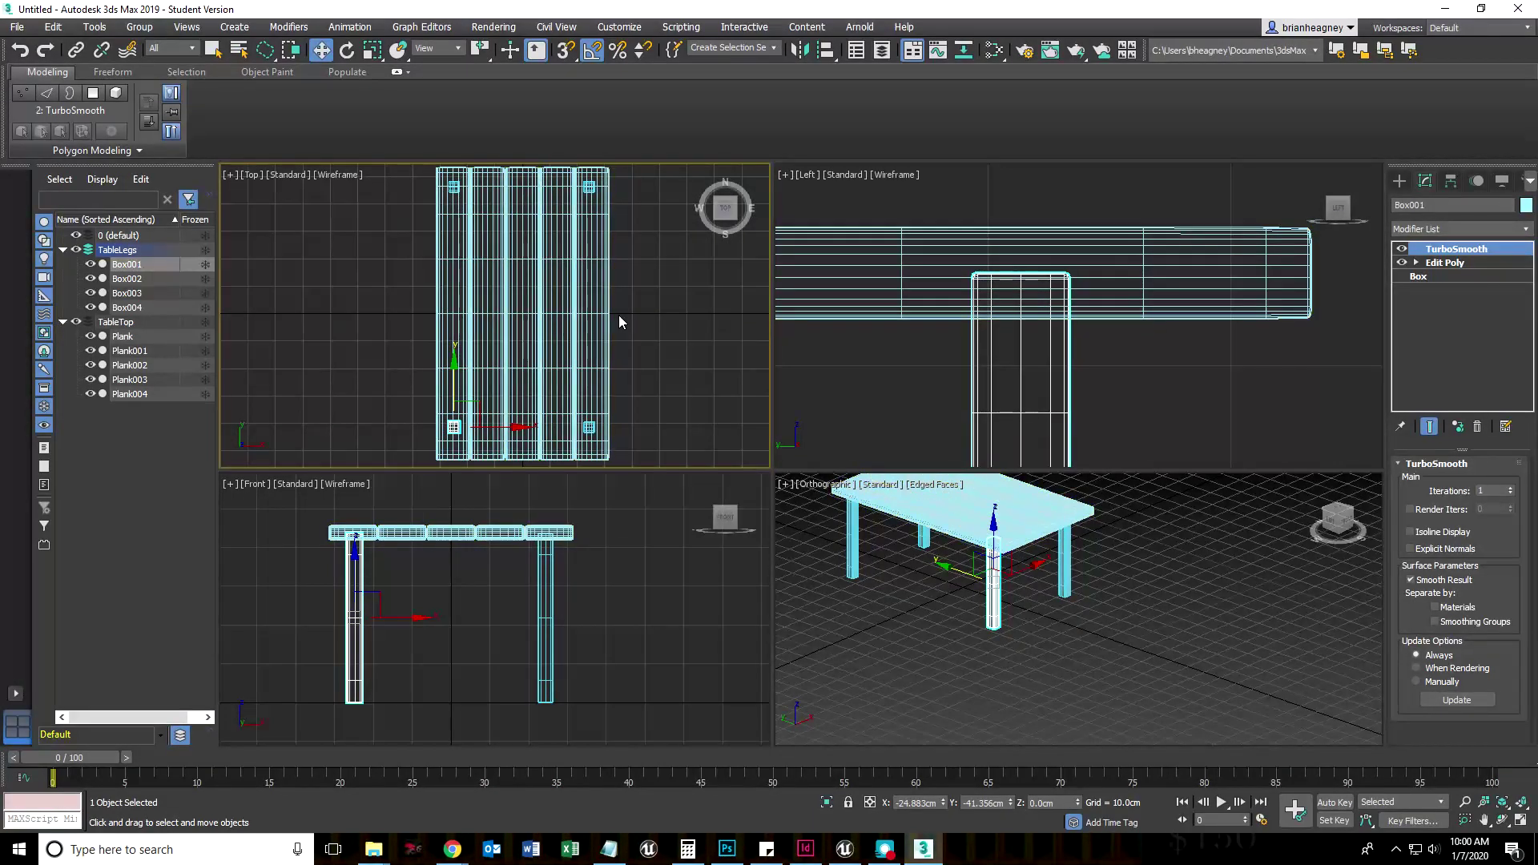
left_click(388, 649)
left_click(354, 690)
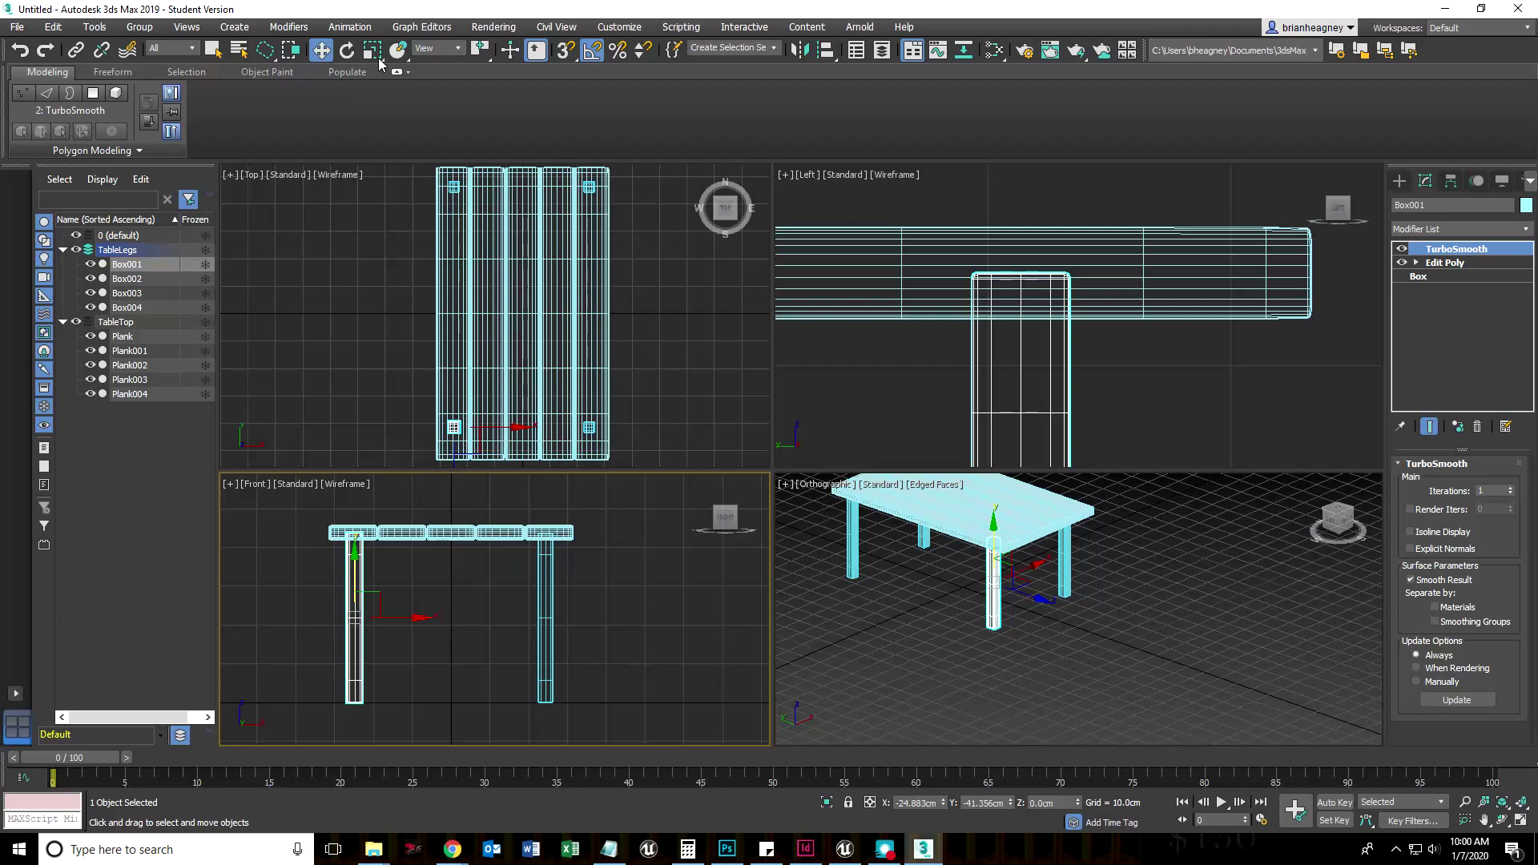
middle_click_drag(416, 370, 432, 279)
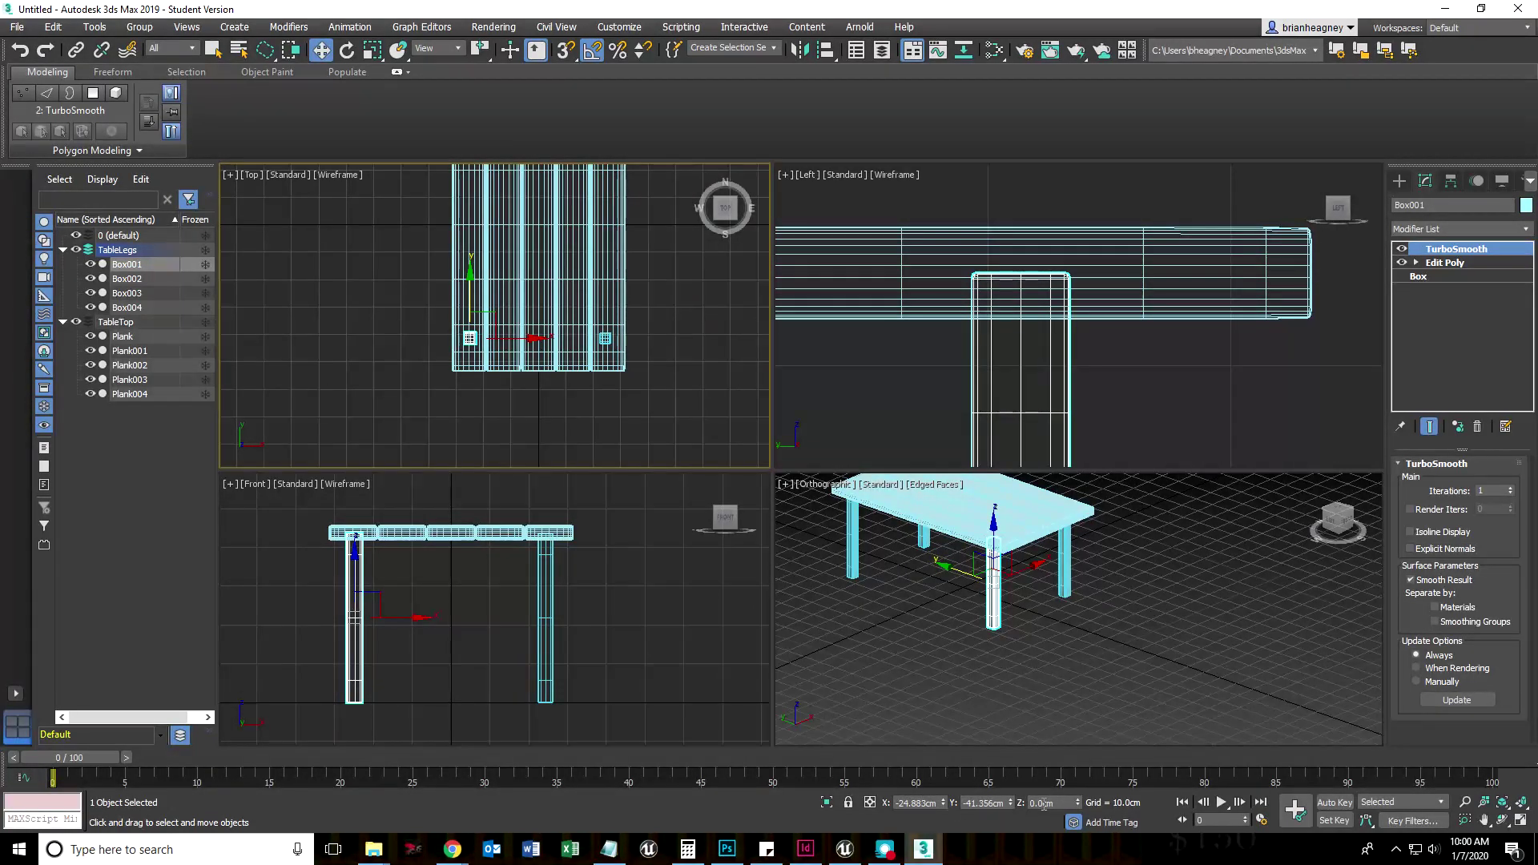
left_click(917, 627)
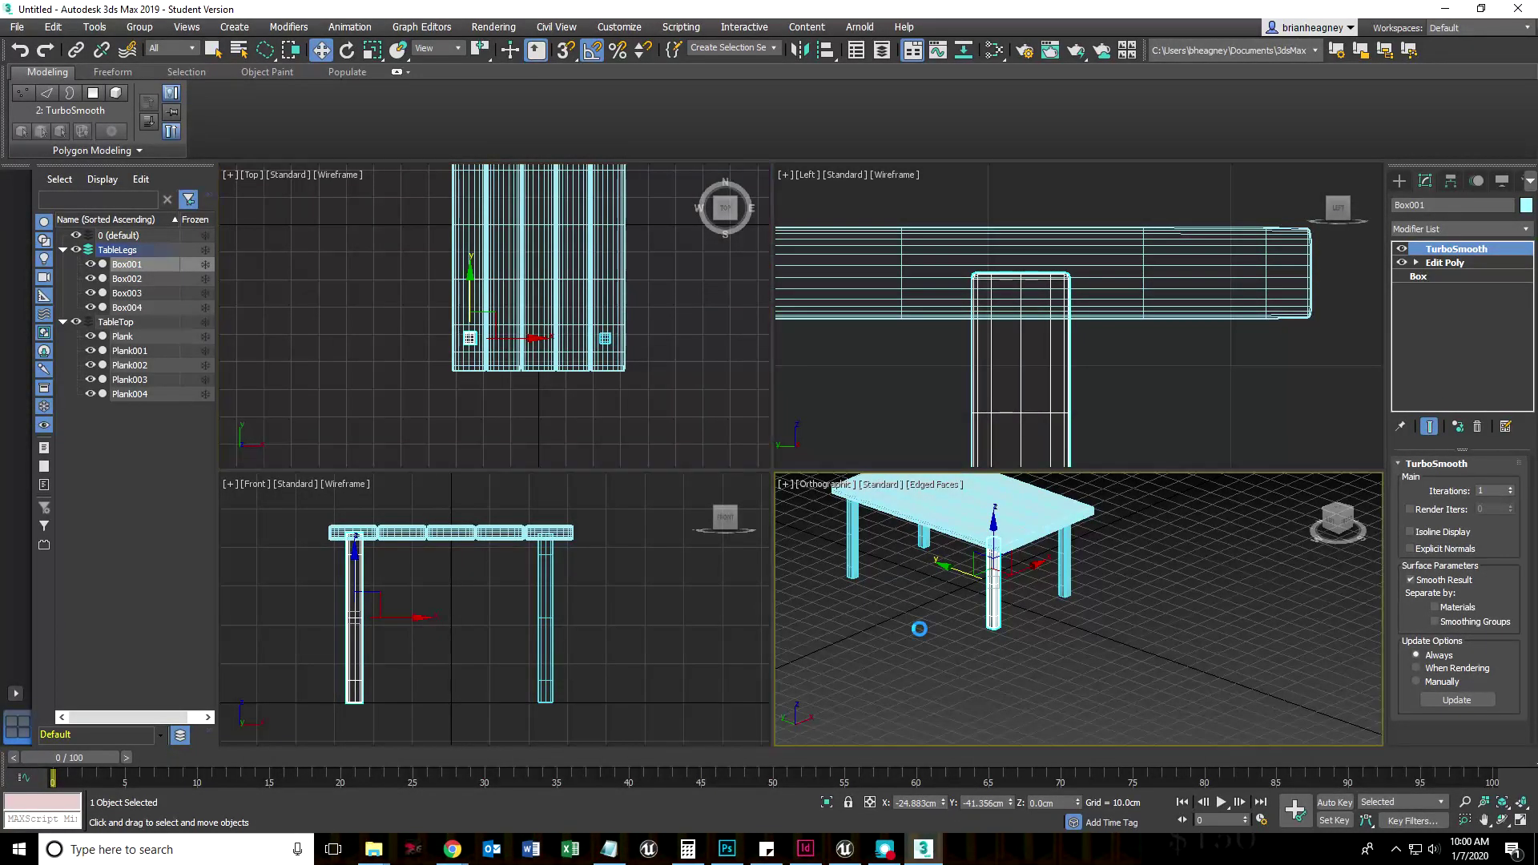
mouse_move(934, 681)
middle_mouse_down("alt")
mouse_move(909, 652)
mouse_move(925, 667)
middle_mouse_up("alt")
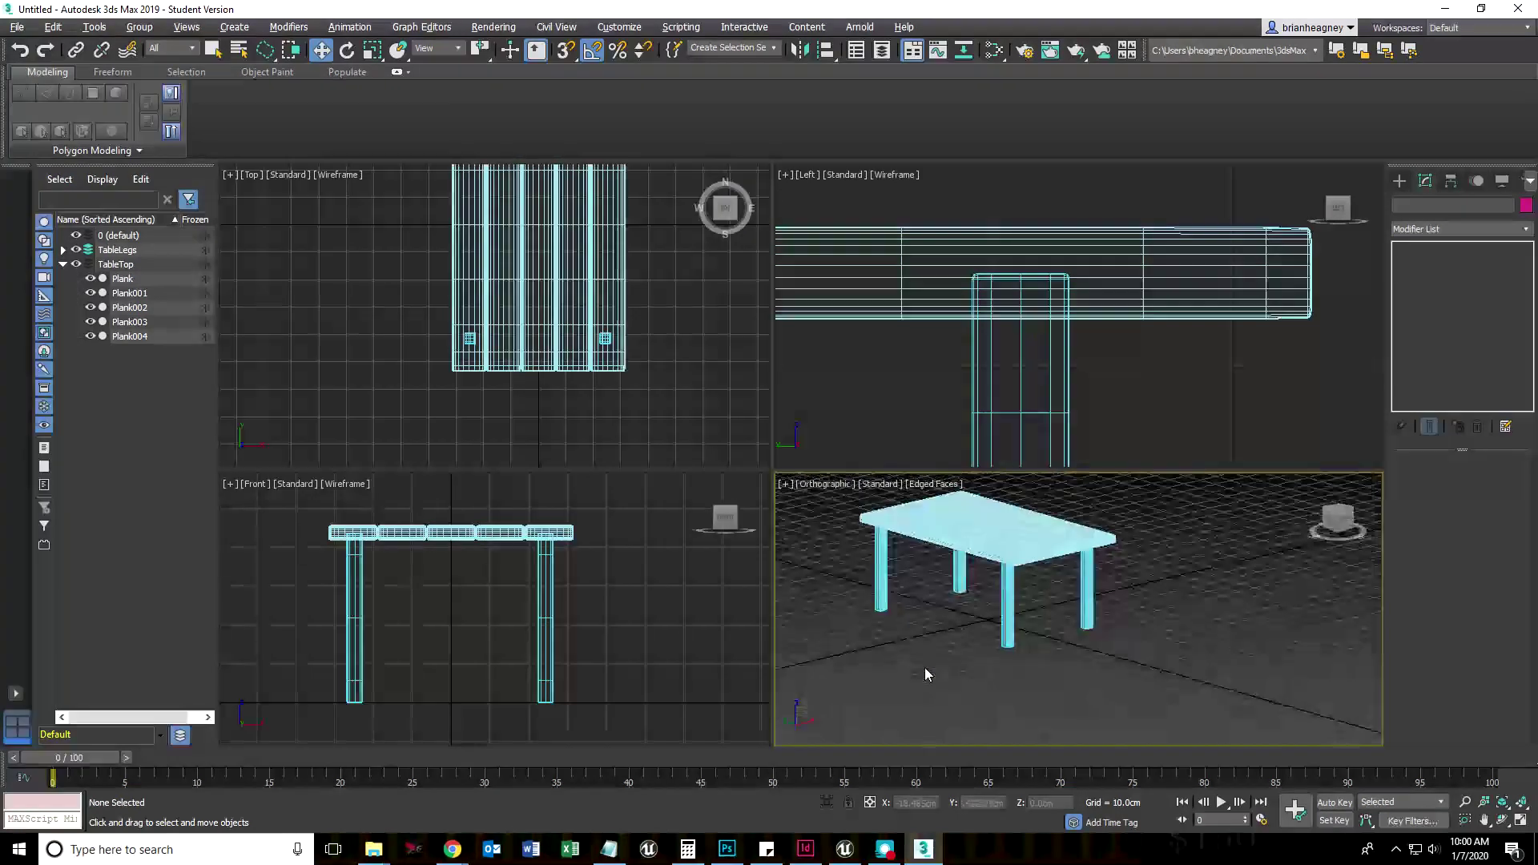
Step: Select the original table leg and examine its position beneath the tabletop in the left and orthographic views
left_click(1003, 629)
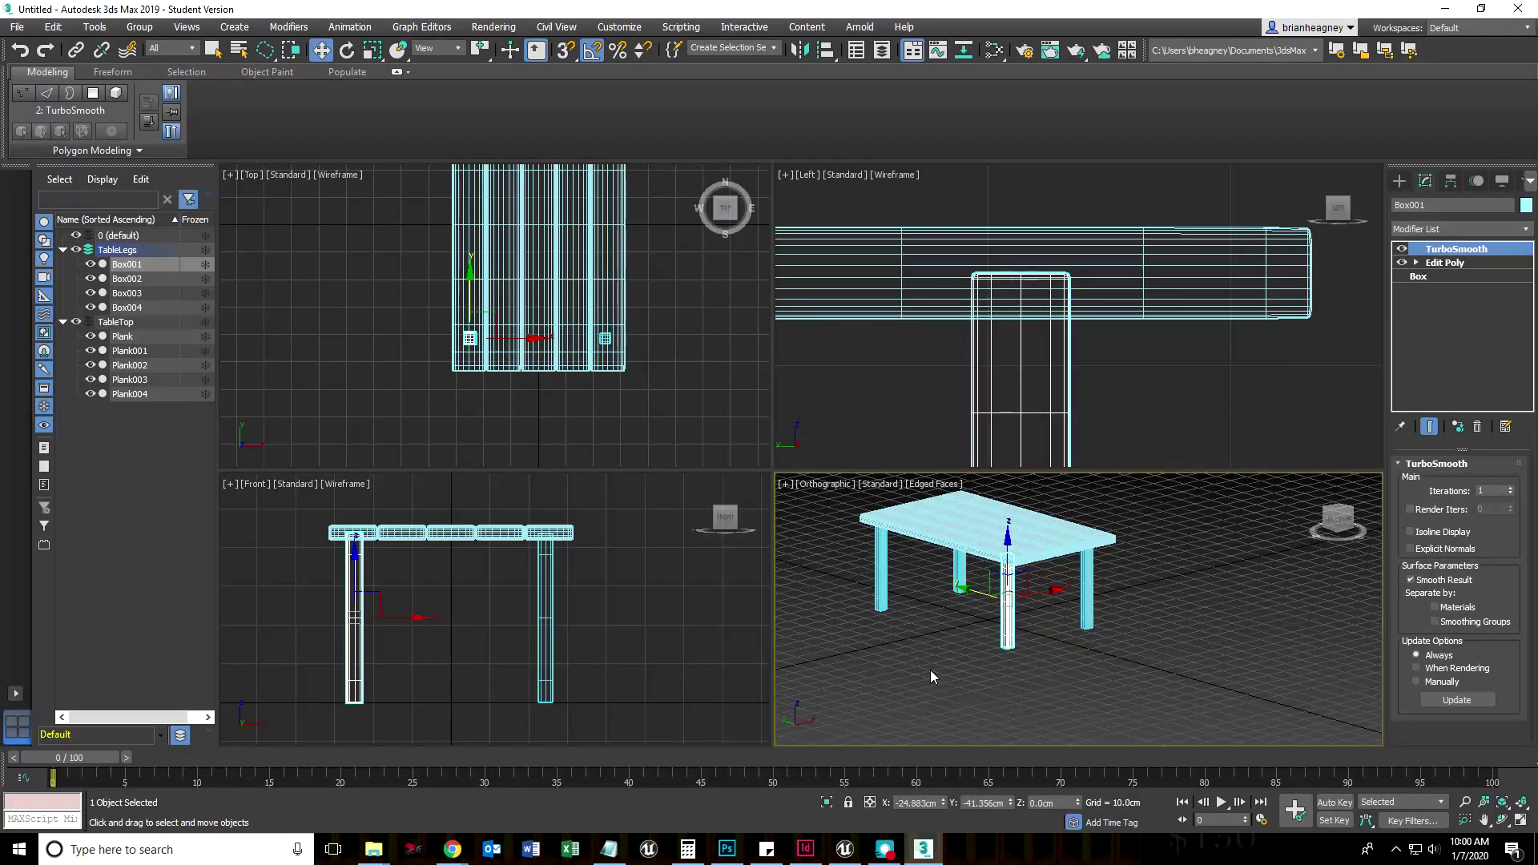
scroll(887, 709, "up", 2)
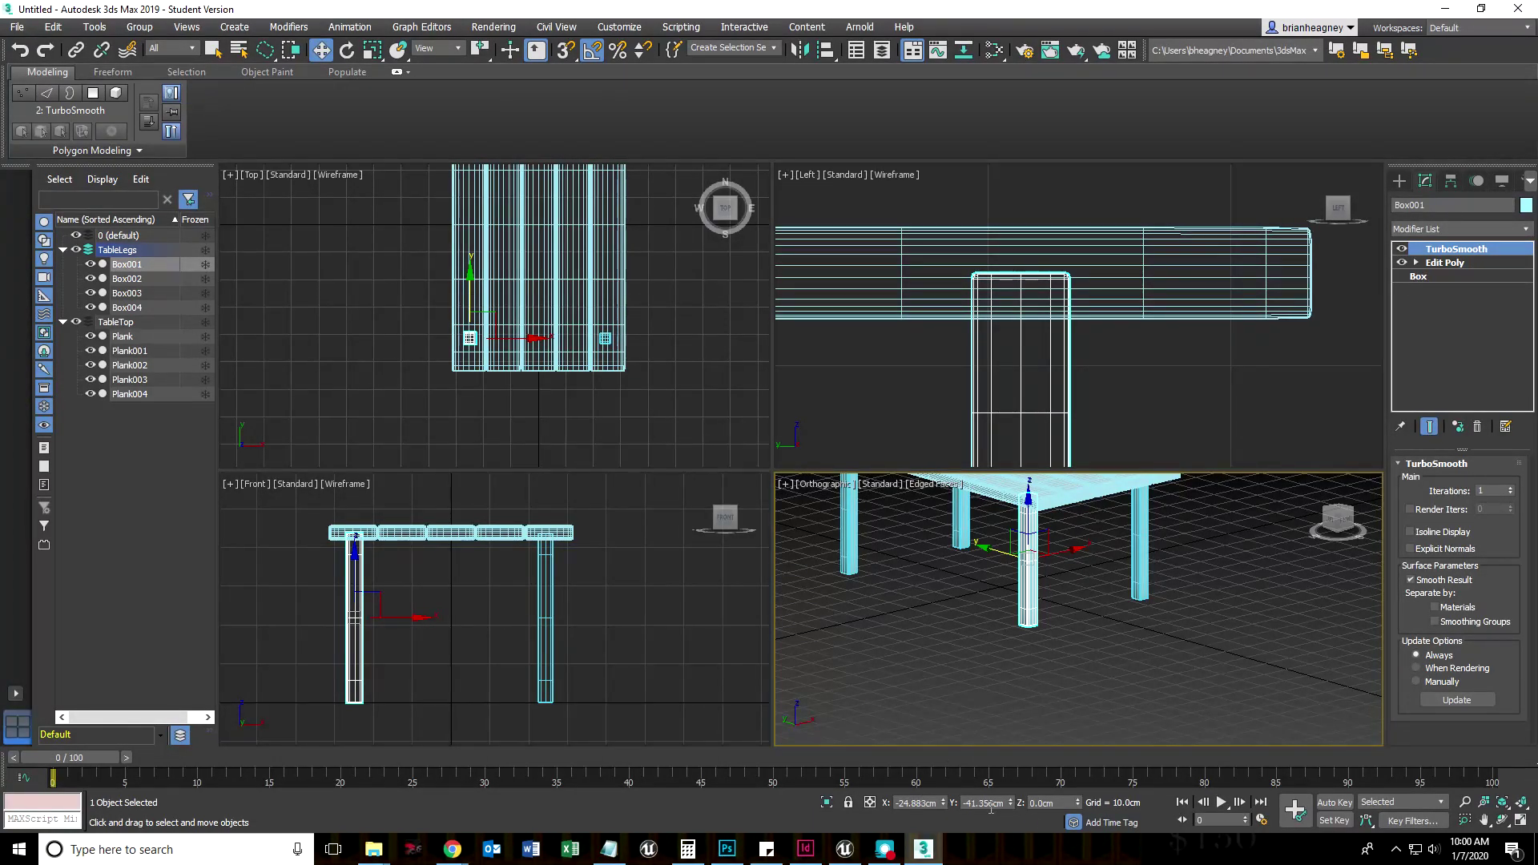
middle_click_drag(995, 650, 985, 652)
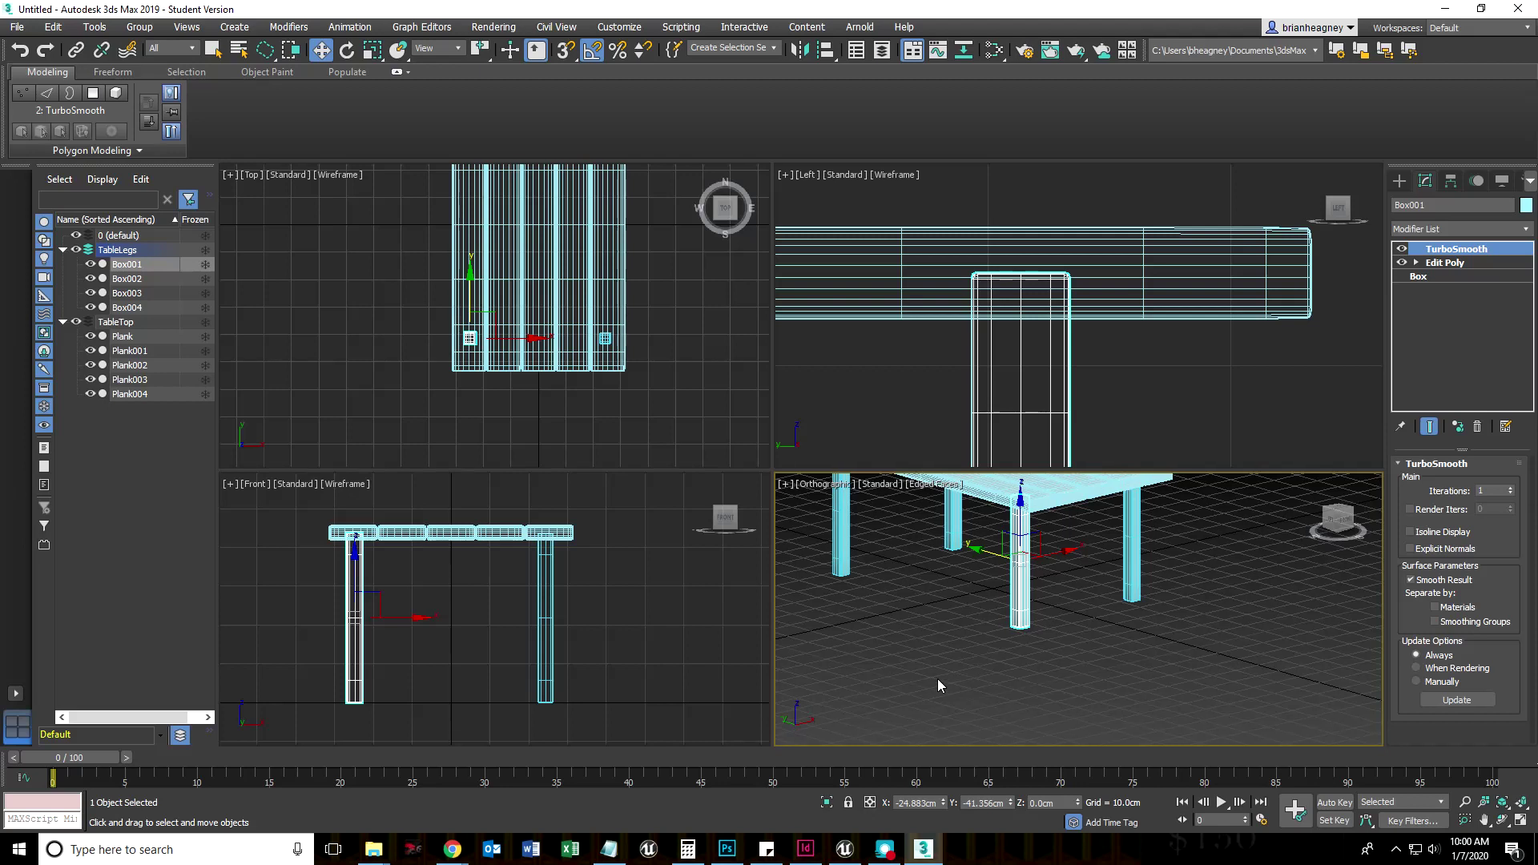
scroll(873, 391, "down", 6)
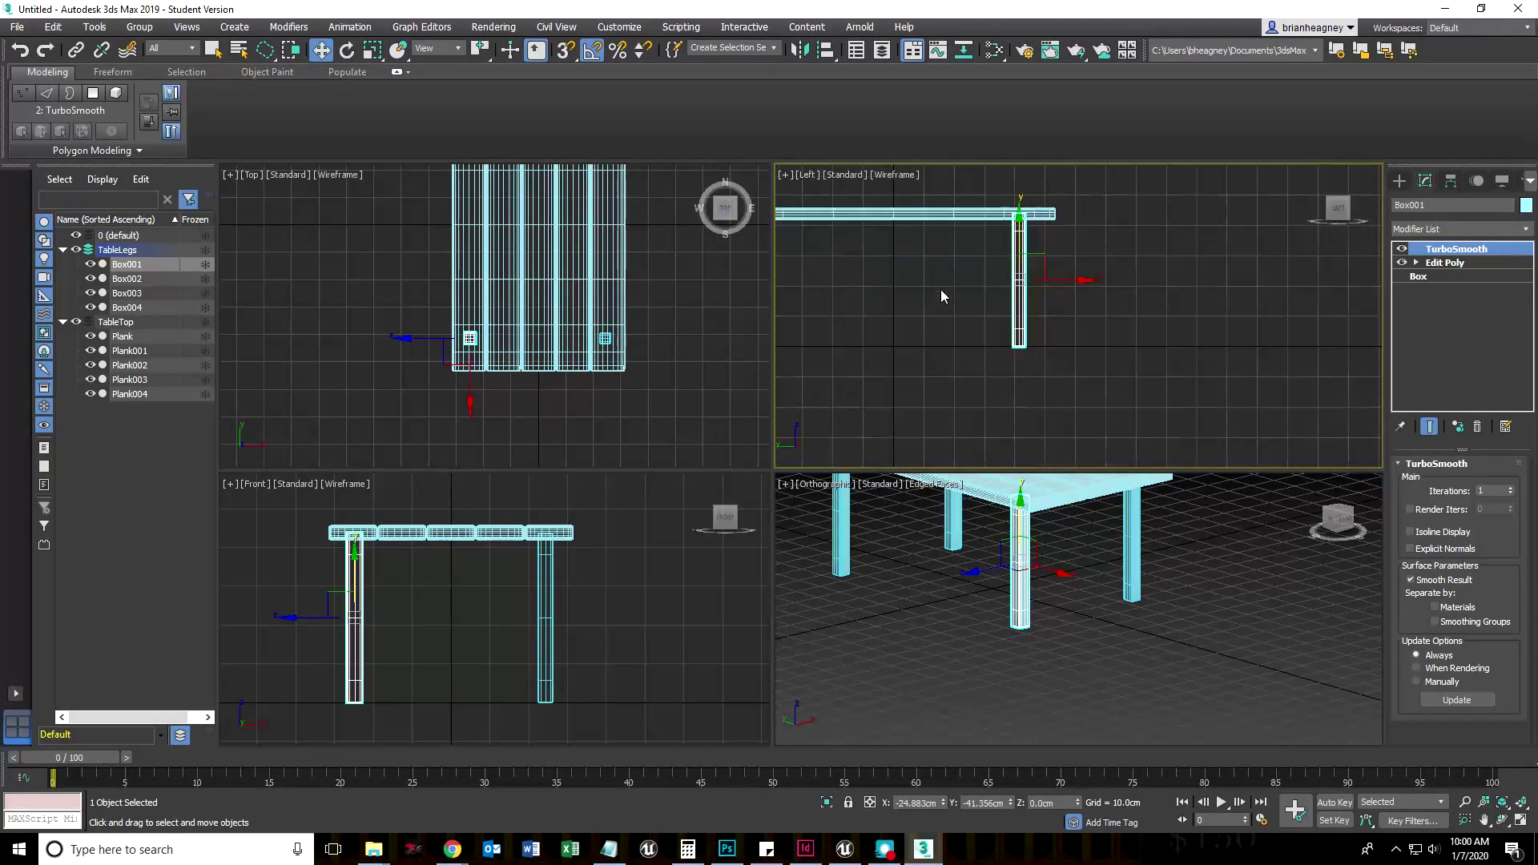
left_click(963, 335)
left_click(1018, 321)
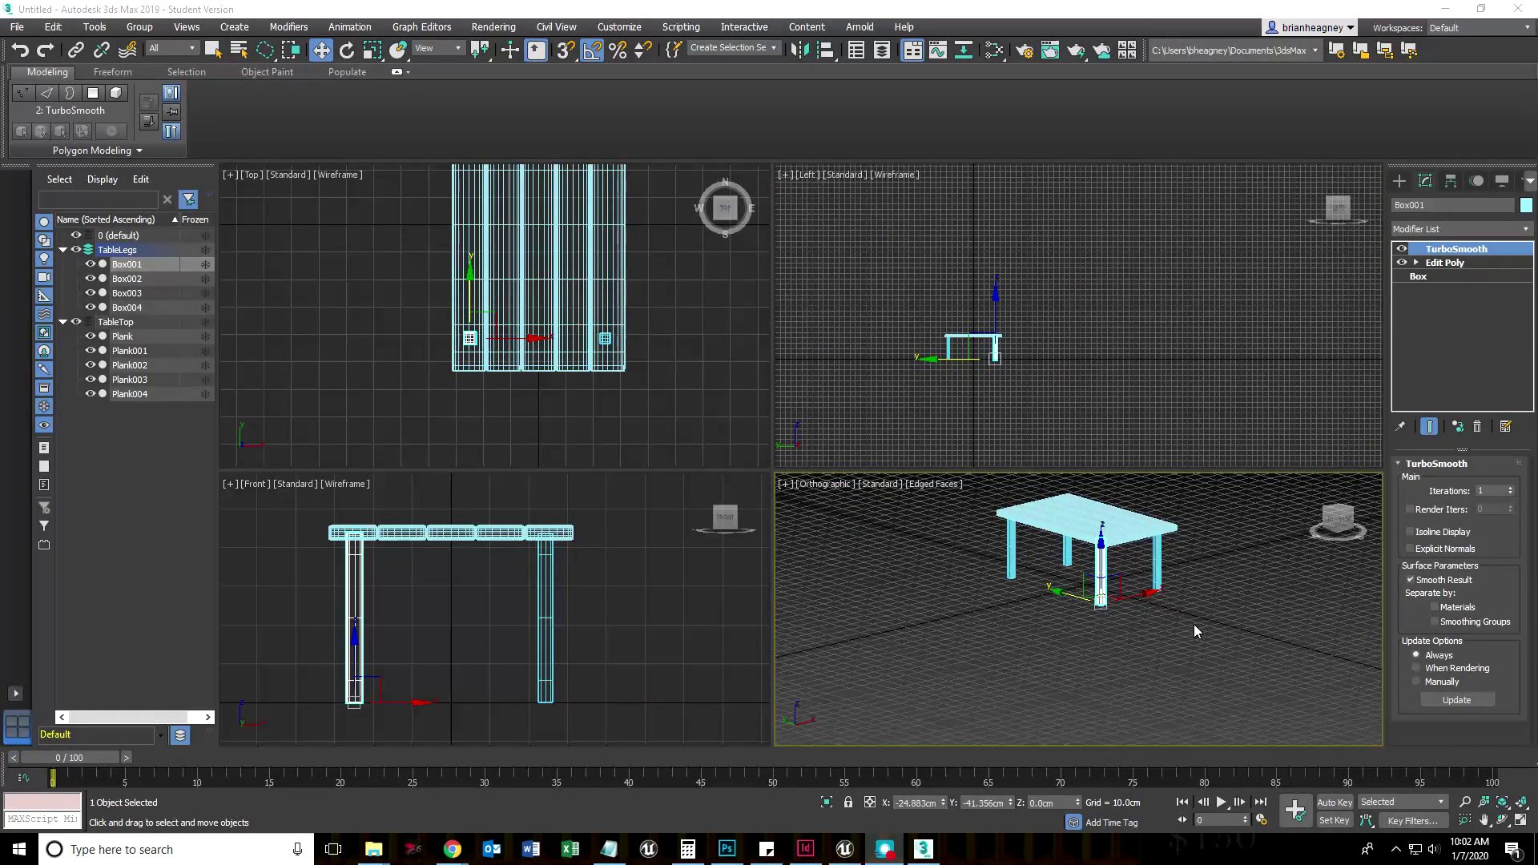
scroll(1057, 661, "up", 4)
scroll(1070, 629, "up", 2)
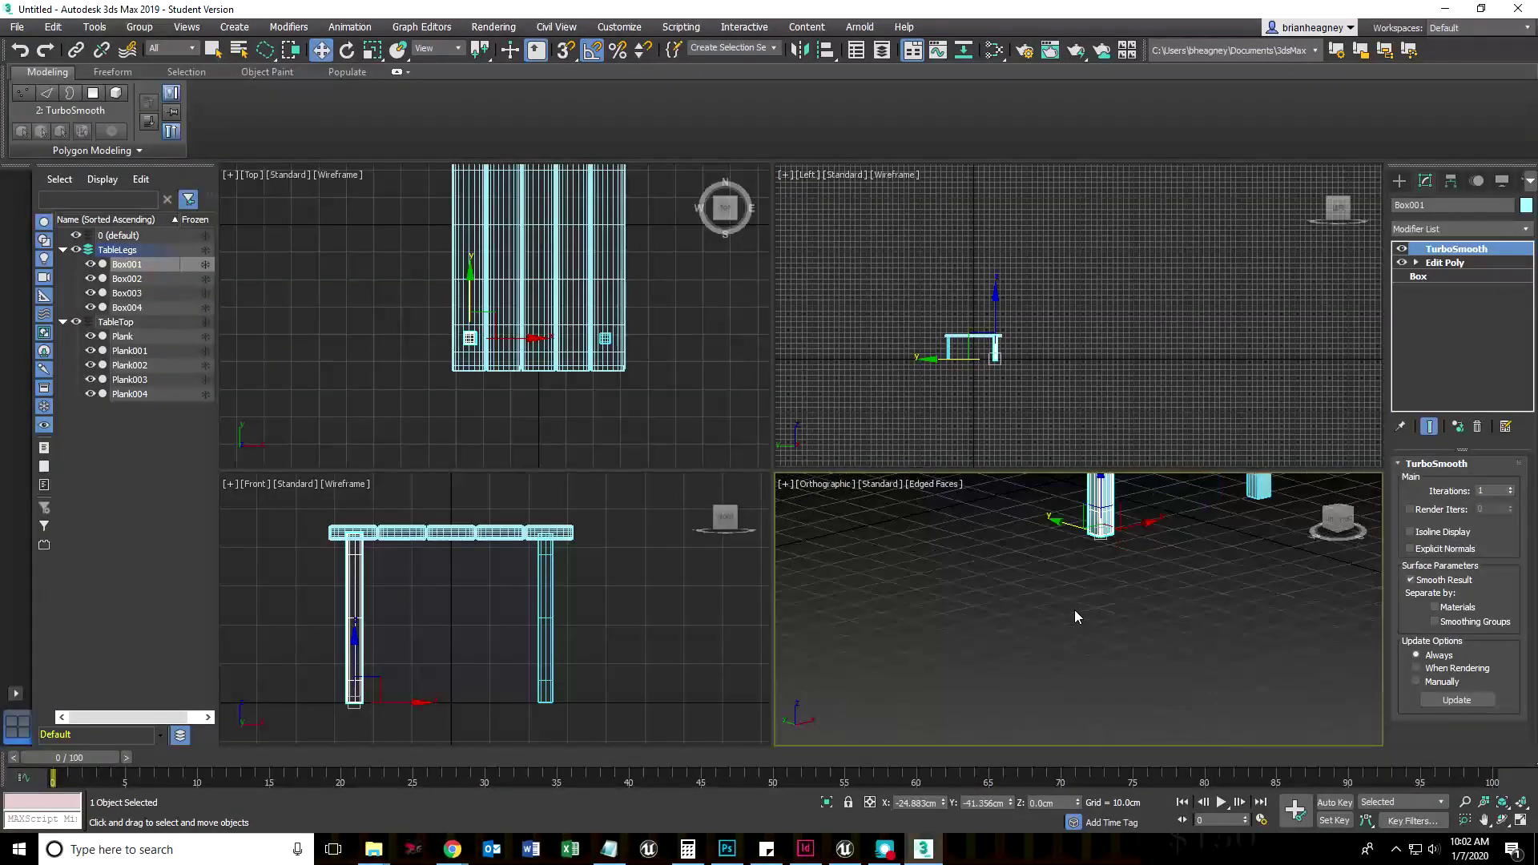
middle_click_drag(1074, 617, 1031, 690)
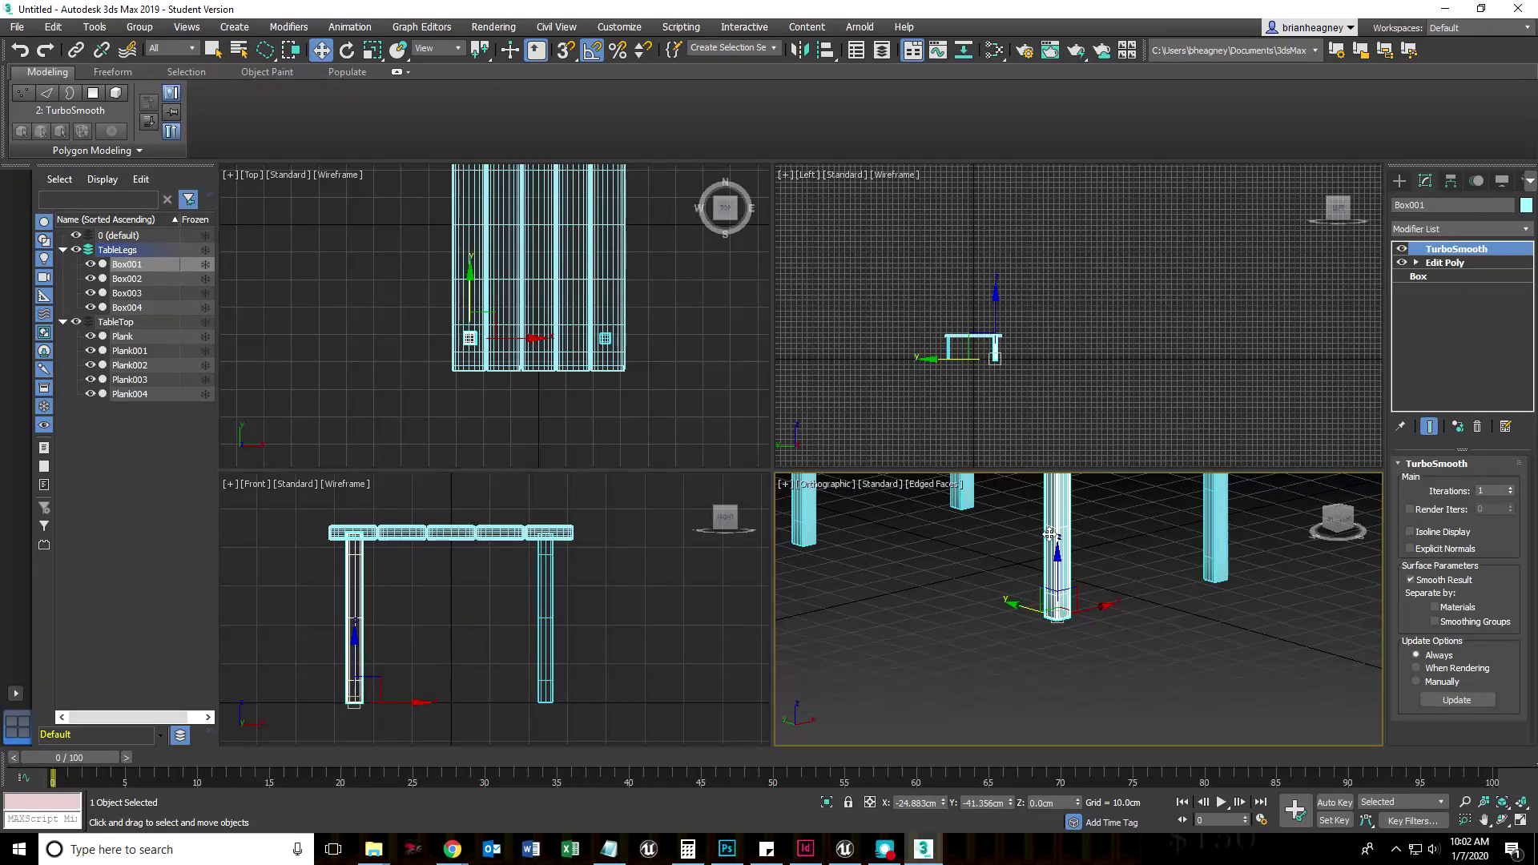
scroll(1059, 553, "down", 3)
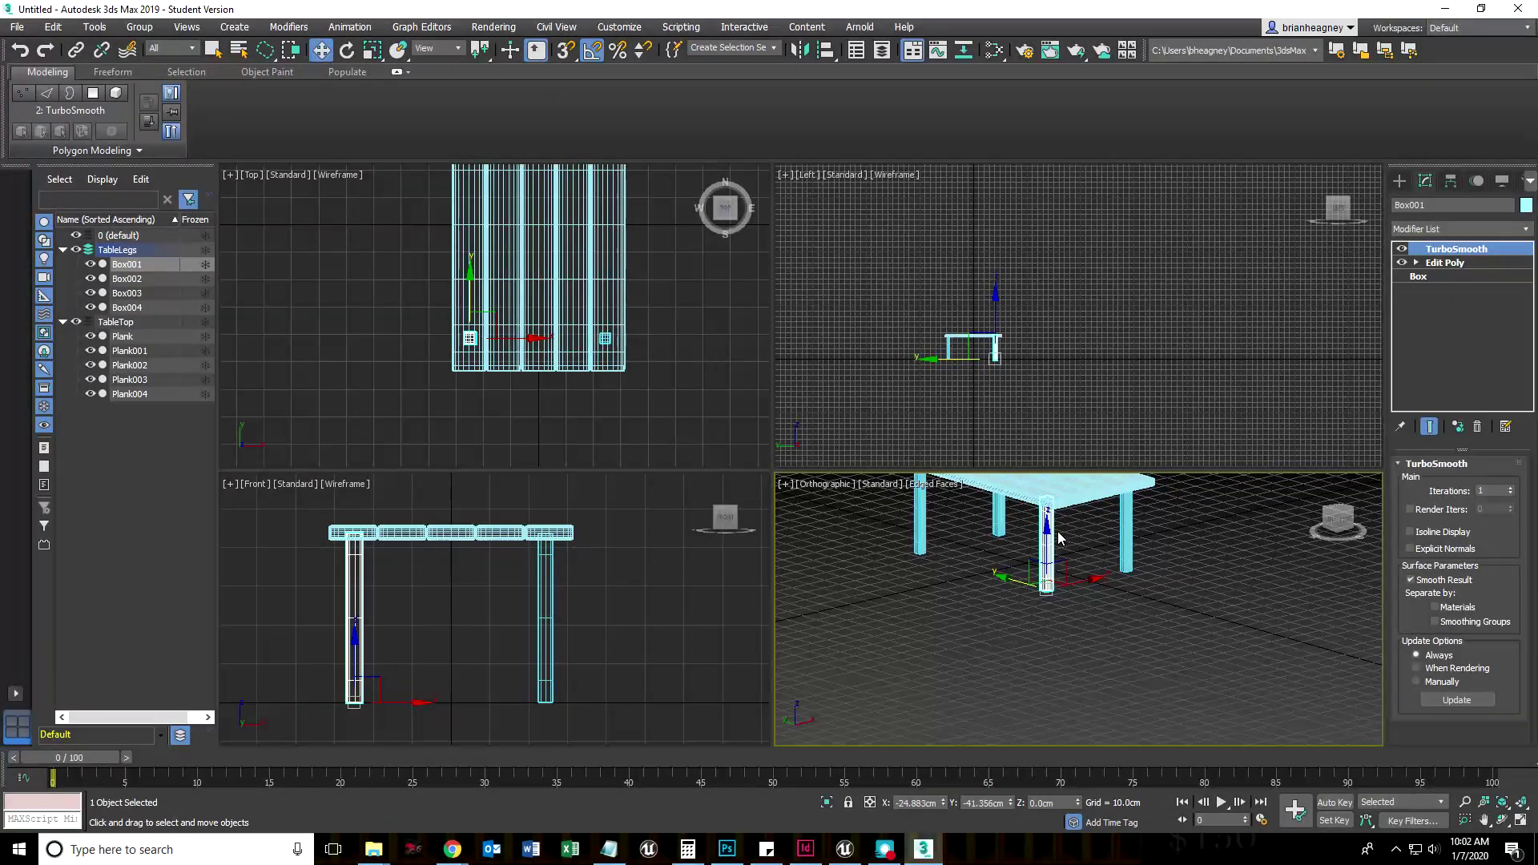
scroll(1042, 641, "up", 2)
scroll(1013, 633, "down", 3)
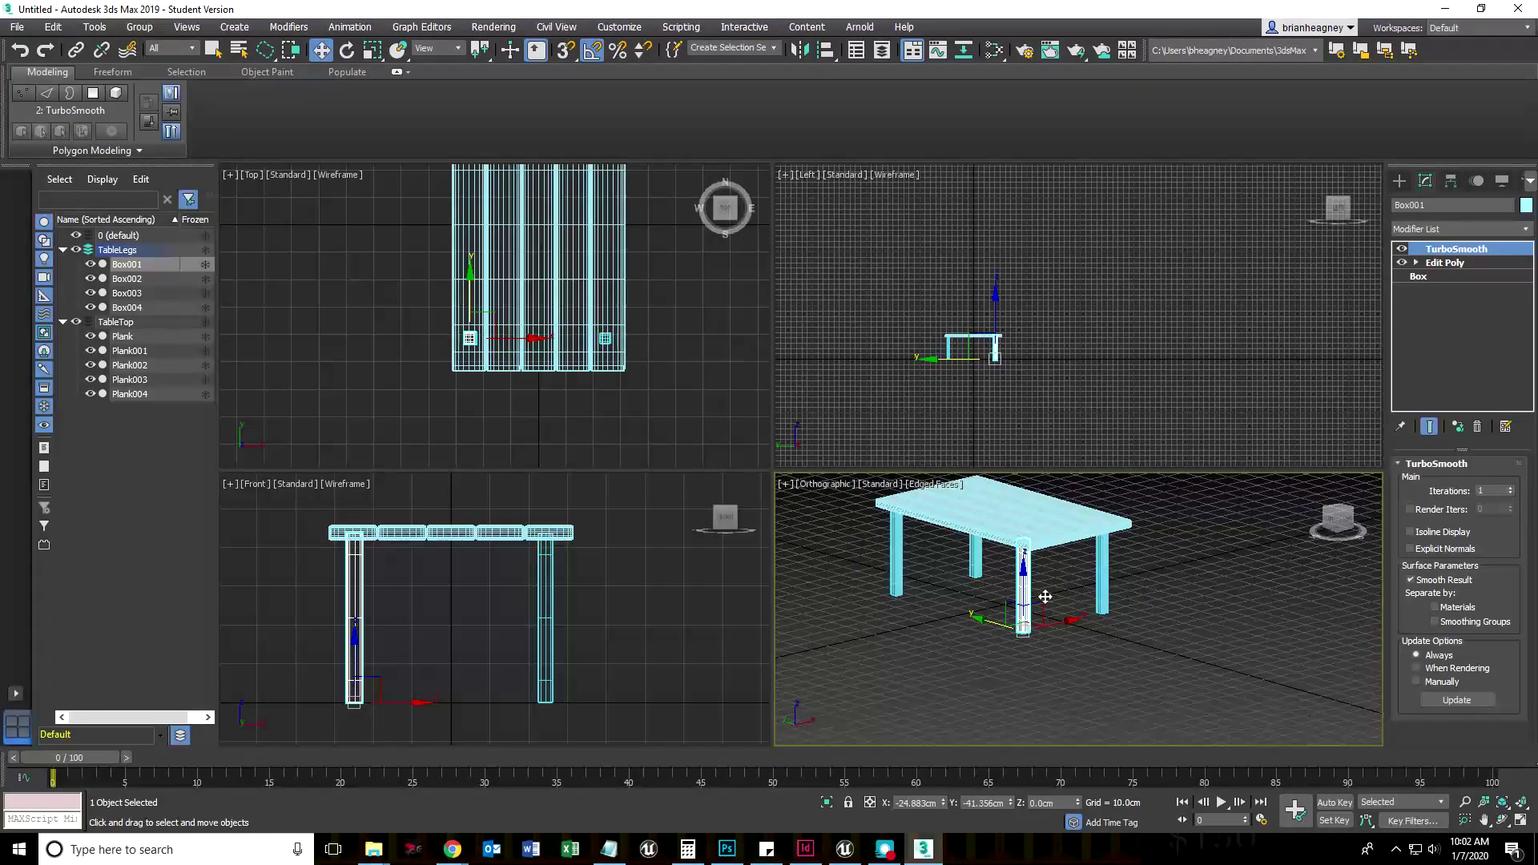
scroll(1034, 633, "up", 2)
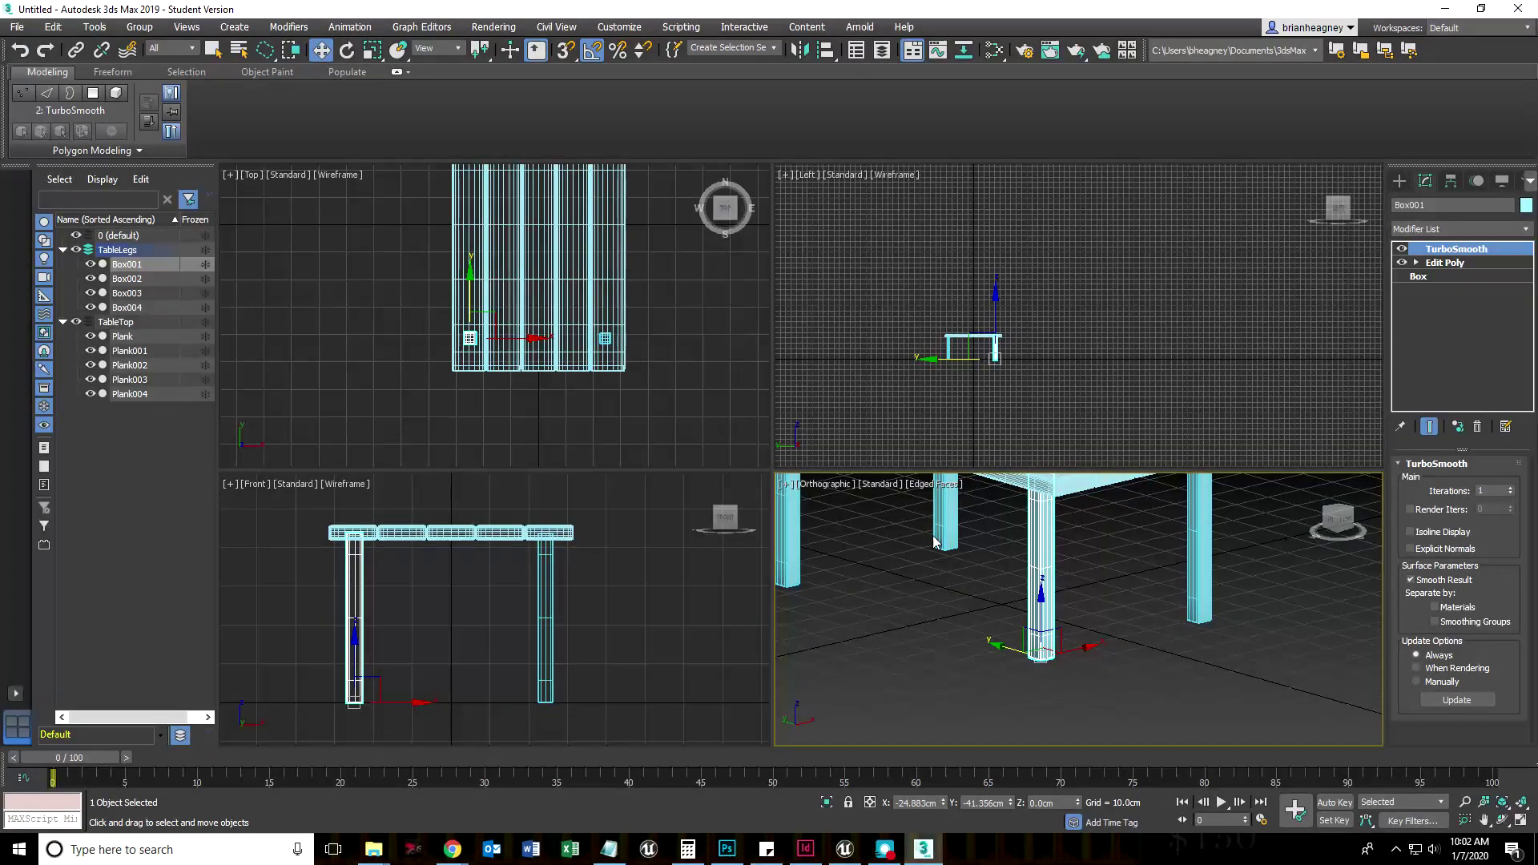
Step: Position the original leg at Y -40 cm and X -25 cm, and deselect it
middle_click_drag(614, 304, 614, 385)
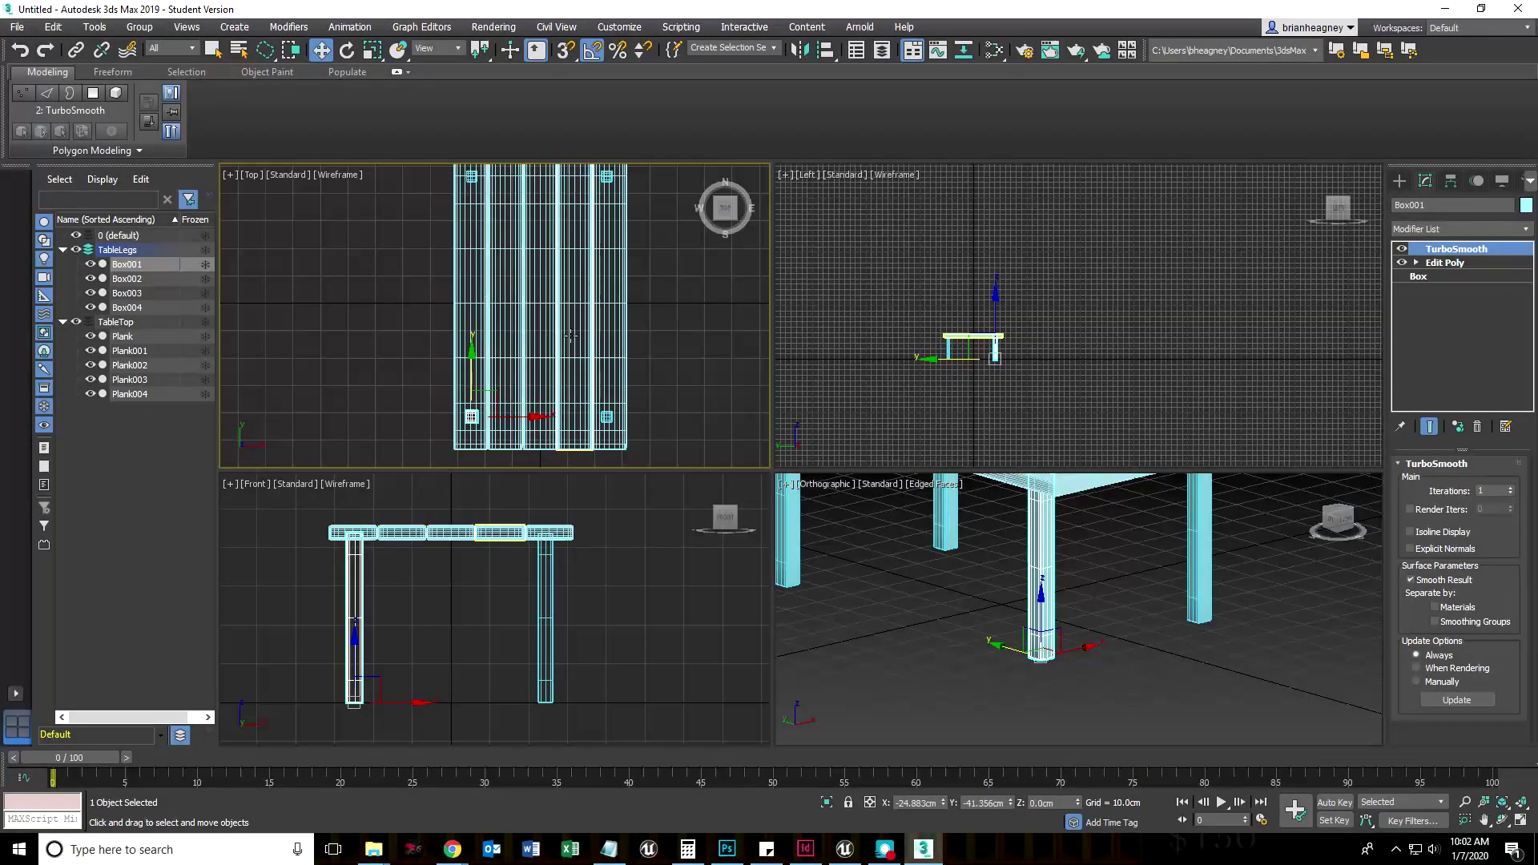
scroll(465, 305, "down", 2)
middle_click_drag(448, 391, 484, 320)
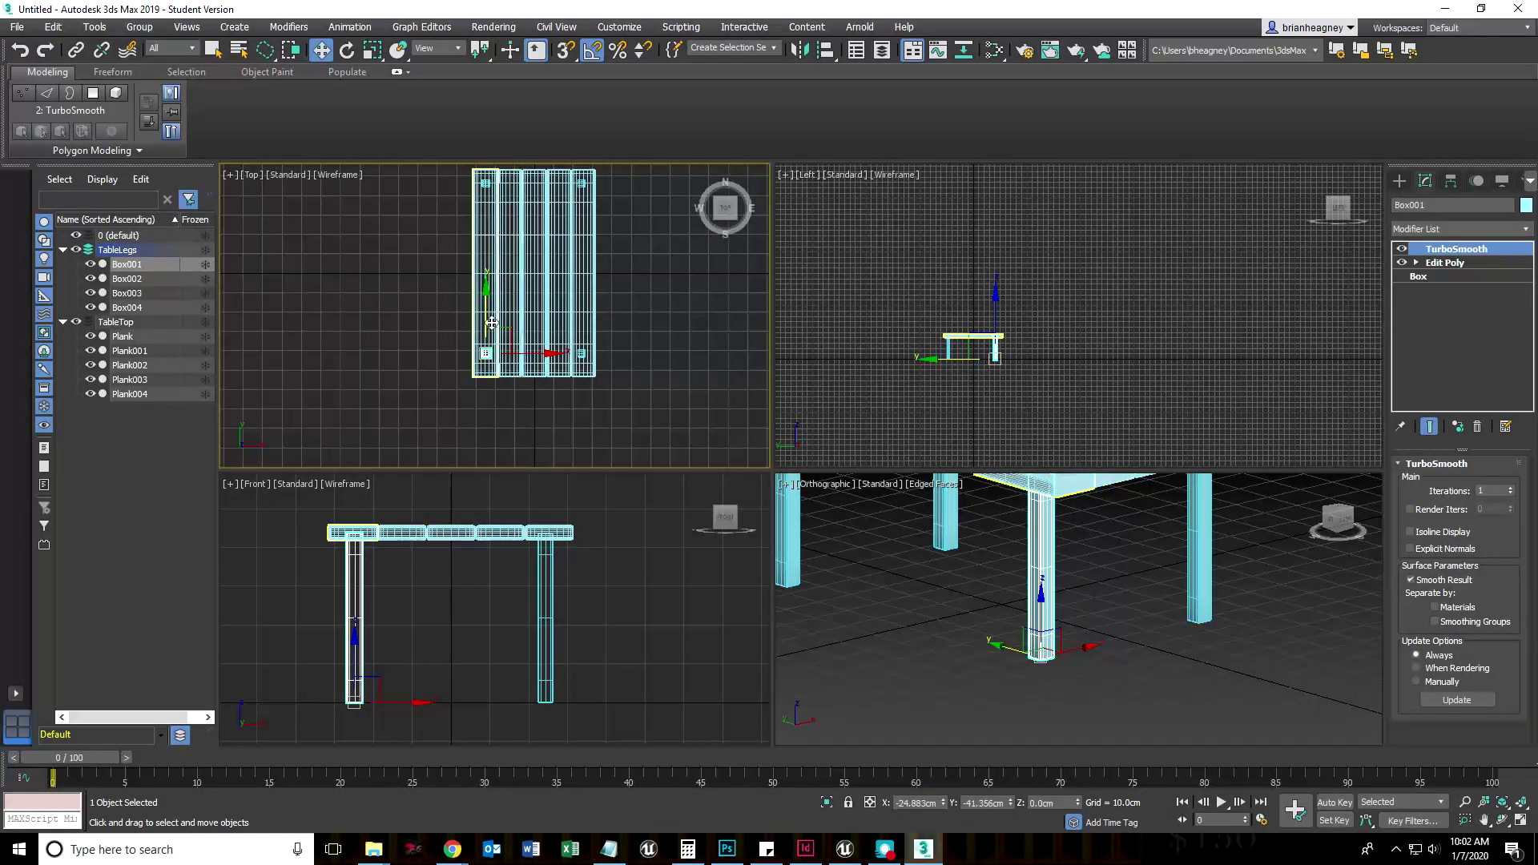
left_click(993, 804)
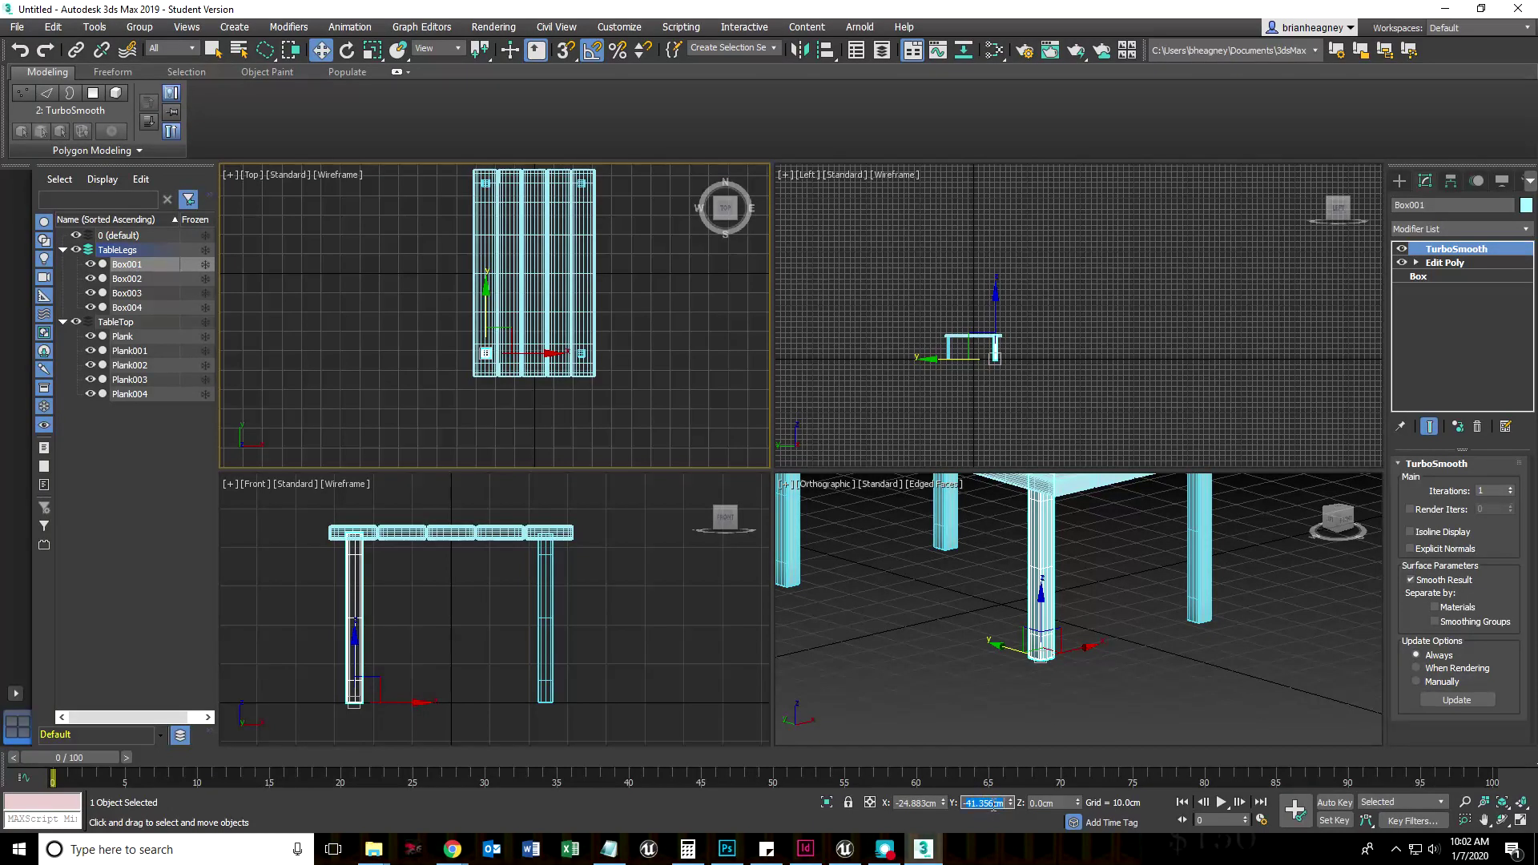
type("-40")
key("Return")
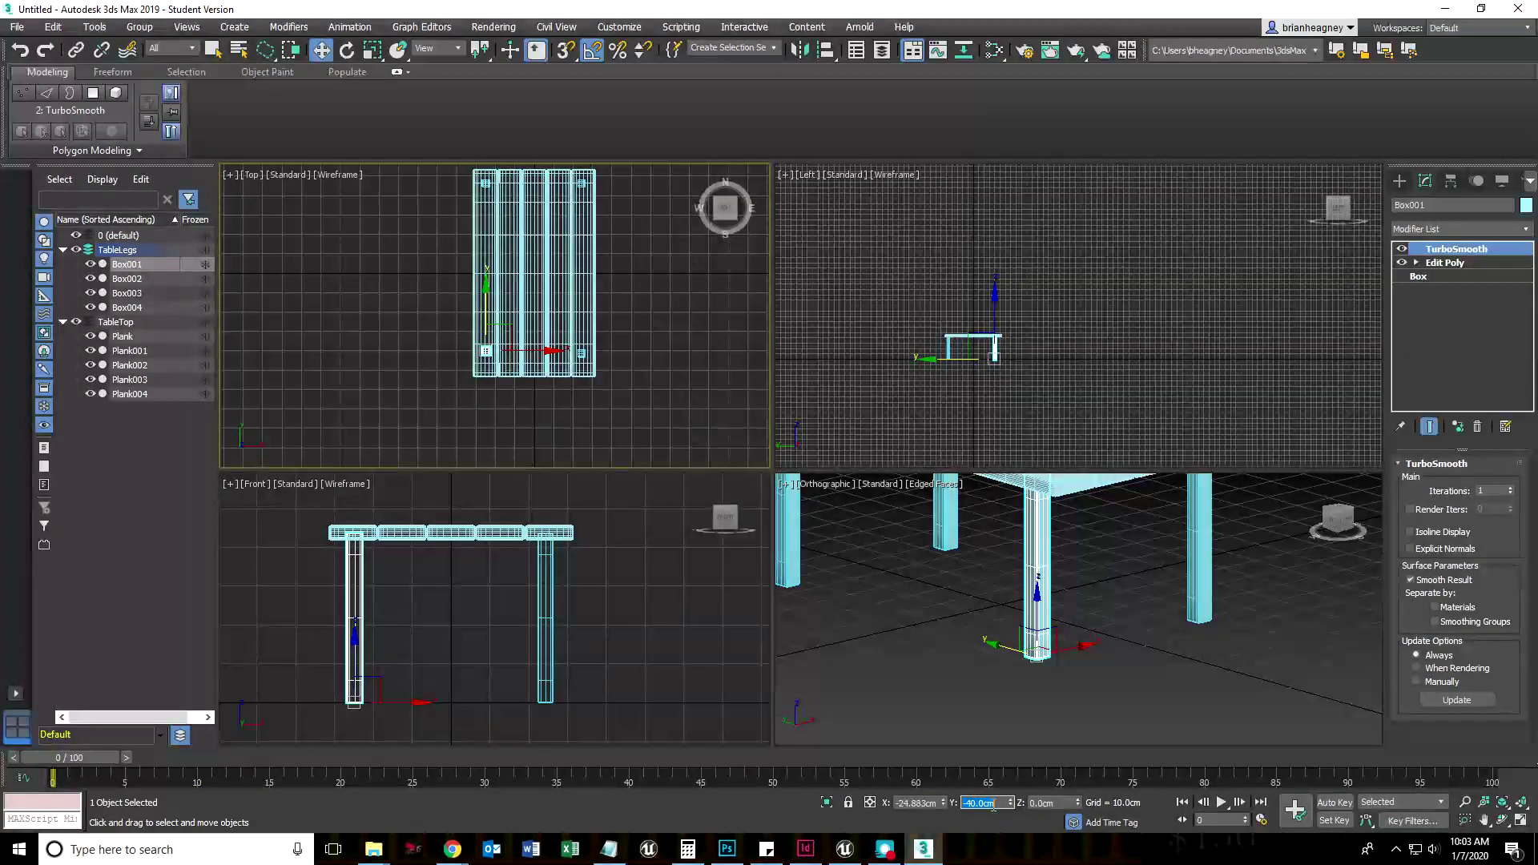
left_click(913, 803)
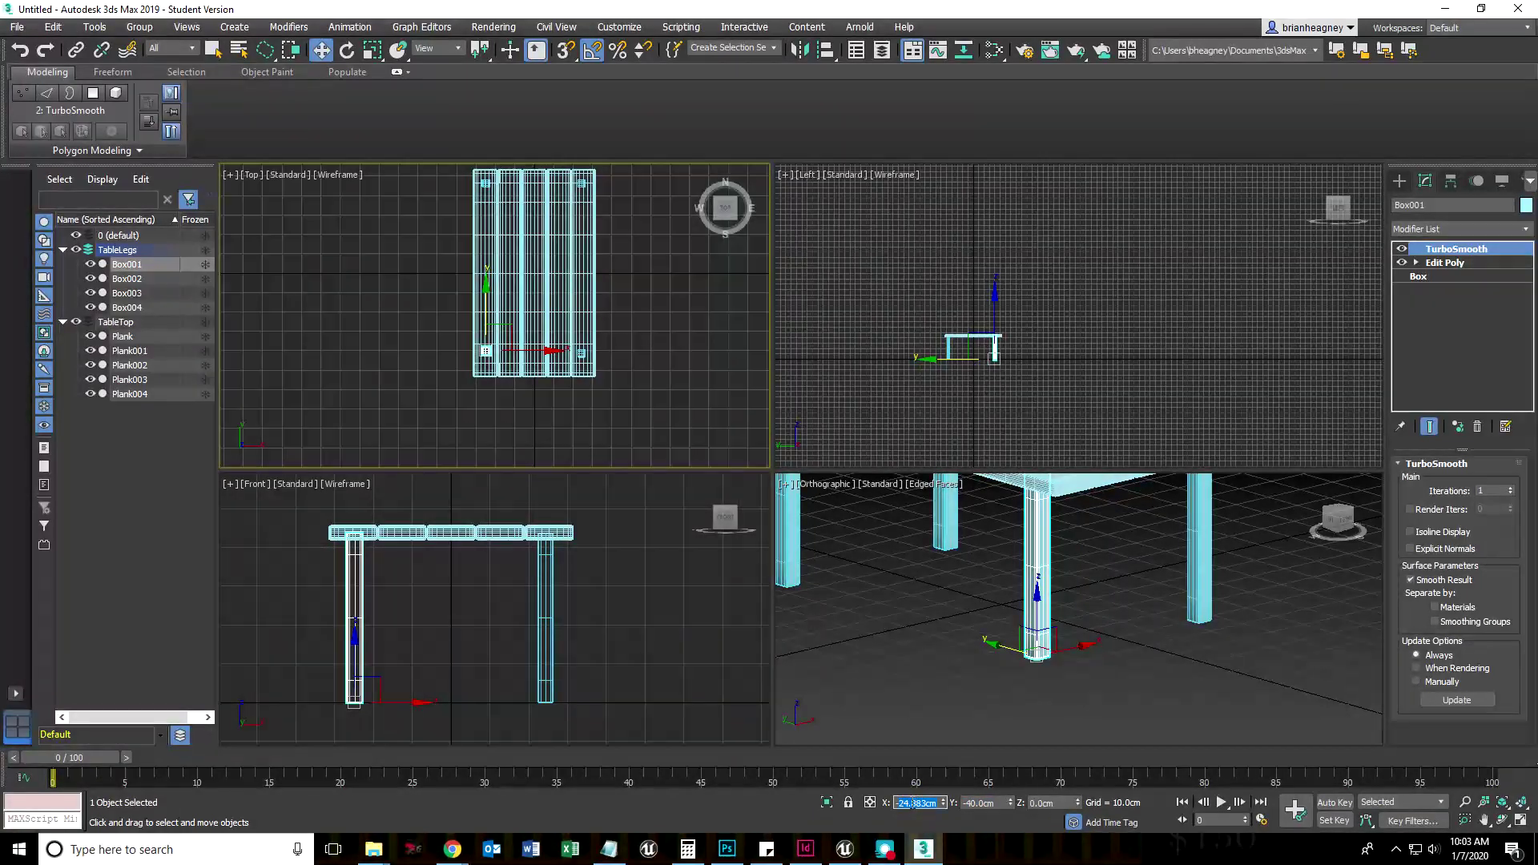
type("-25")
key("Return")
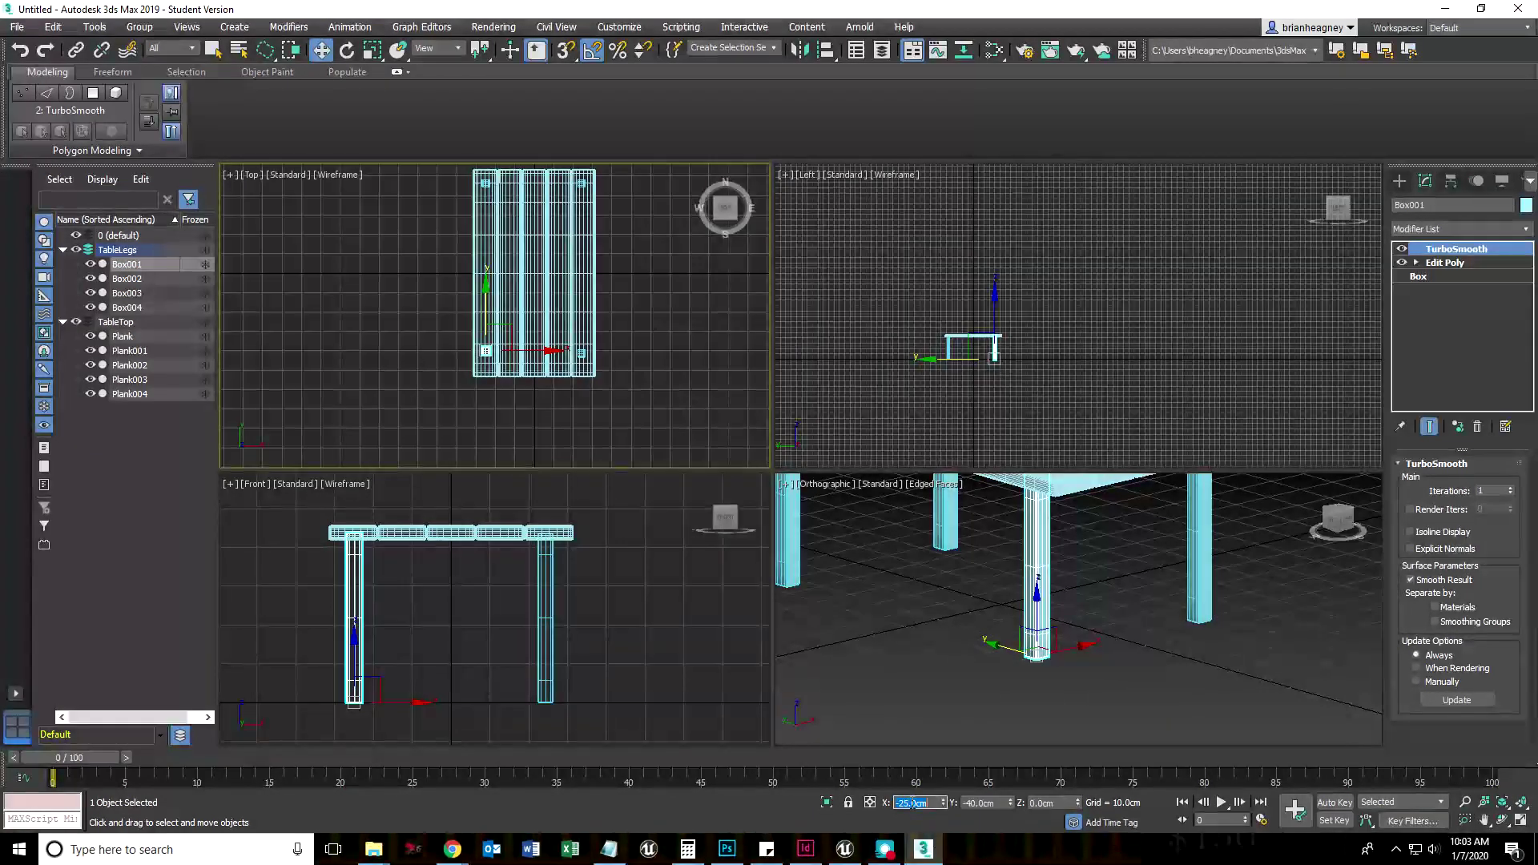
left_click(939, 713)
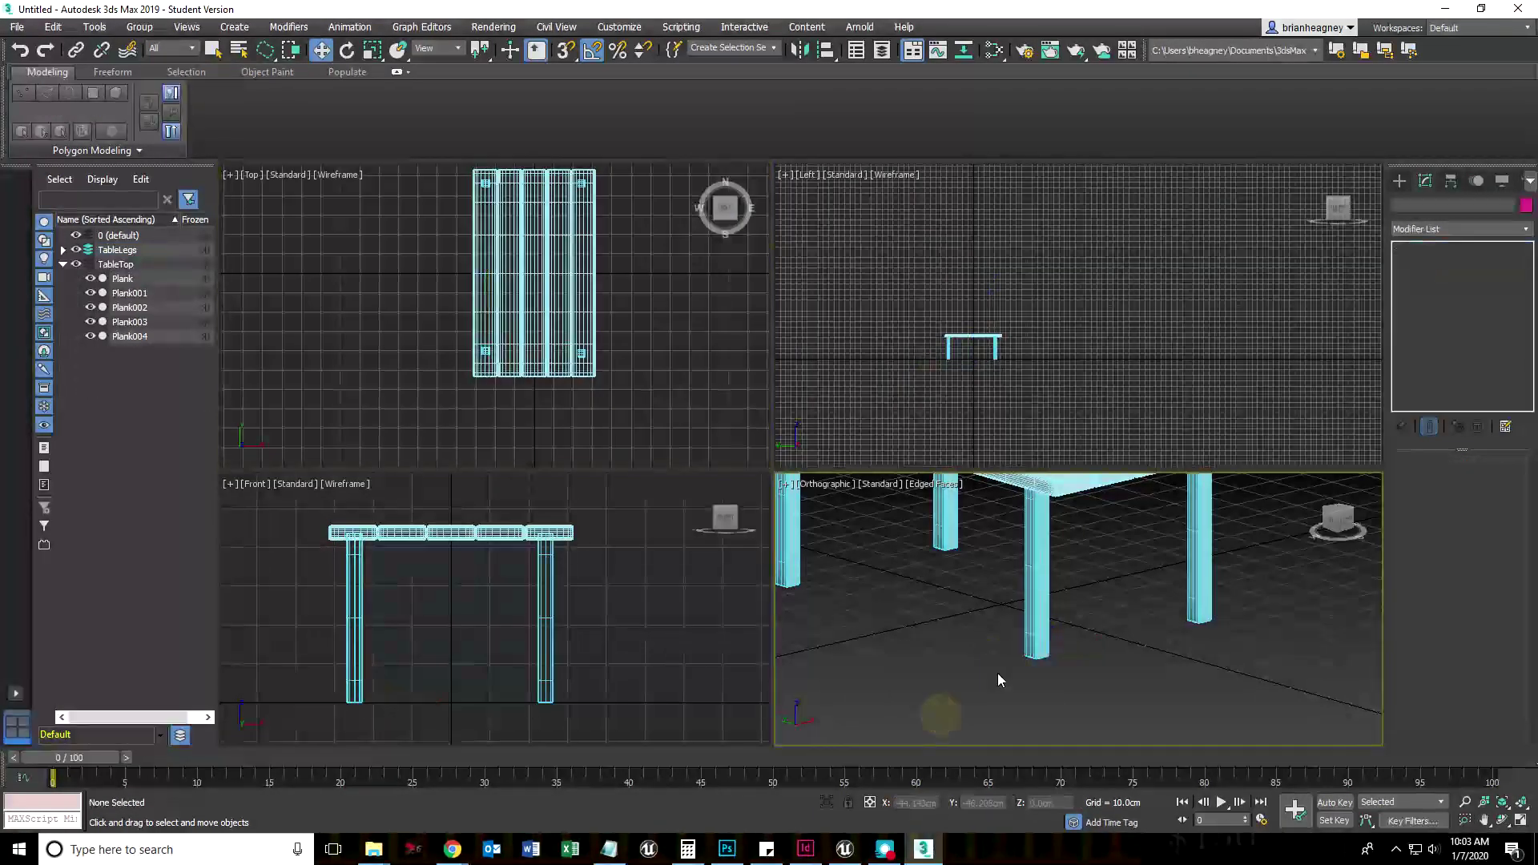
Step: Check the original leg's coordinates, and set leg Box003 at the table's far end to Y 40 cm
left_click(1046, 605)
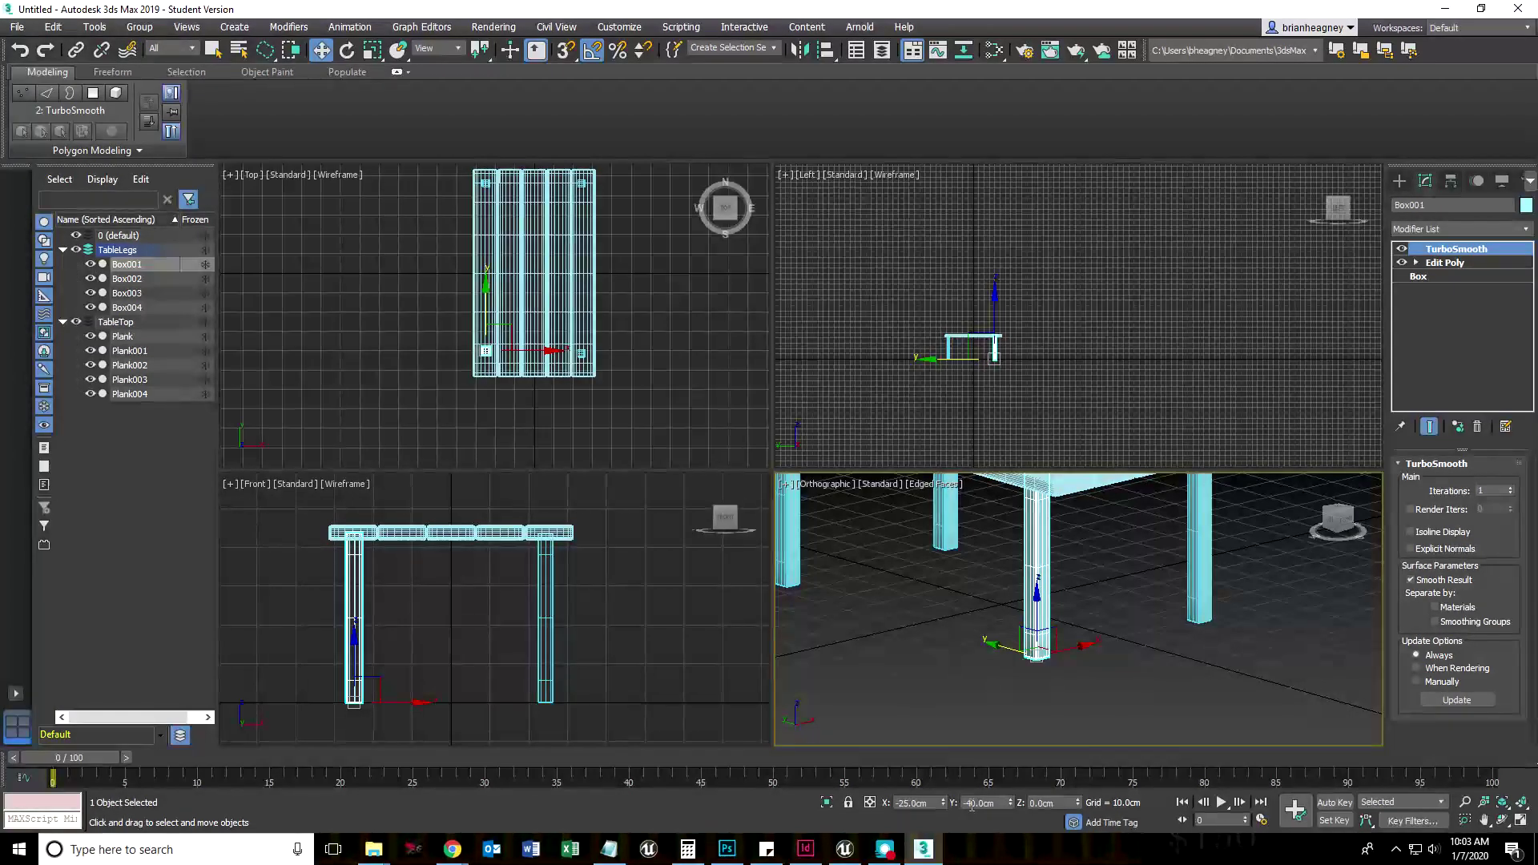
scroll(447, 333, "up", 5)
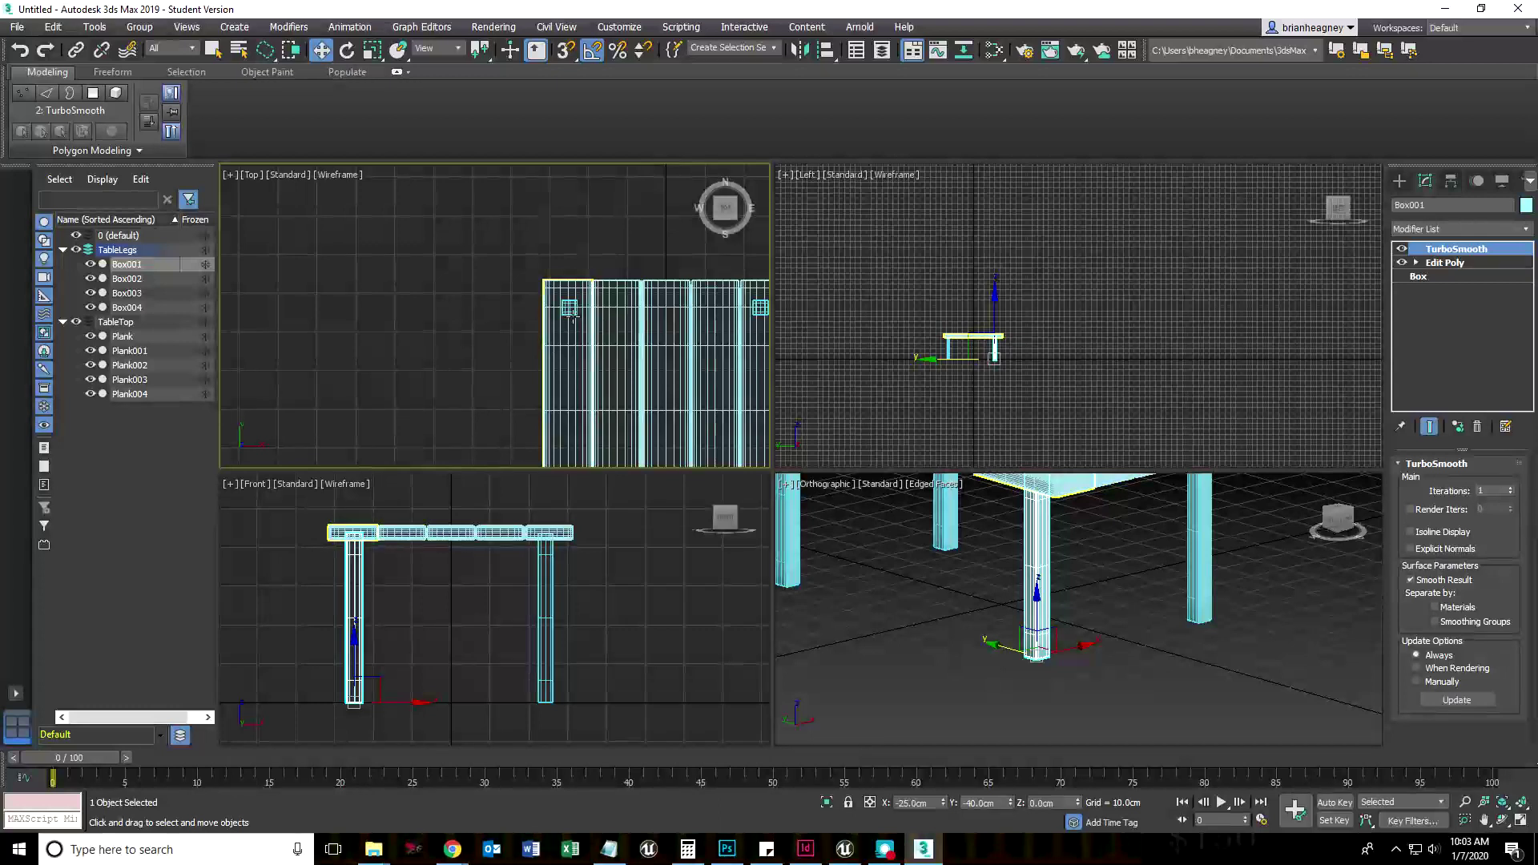
left_click(569, 311)
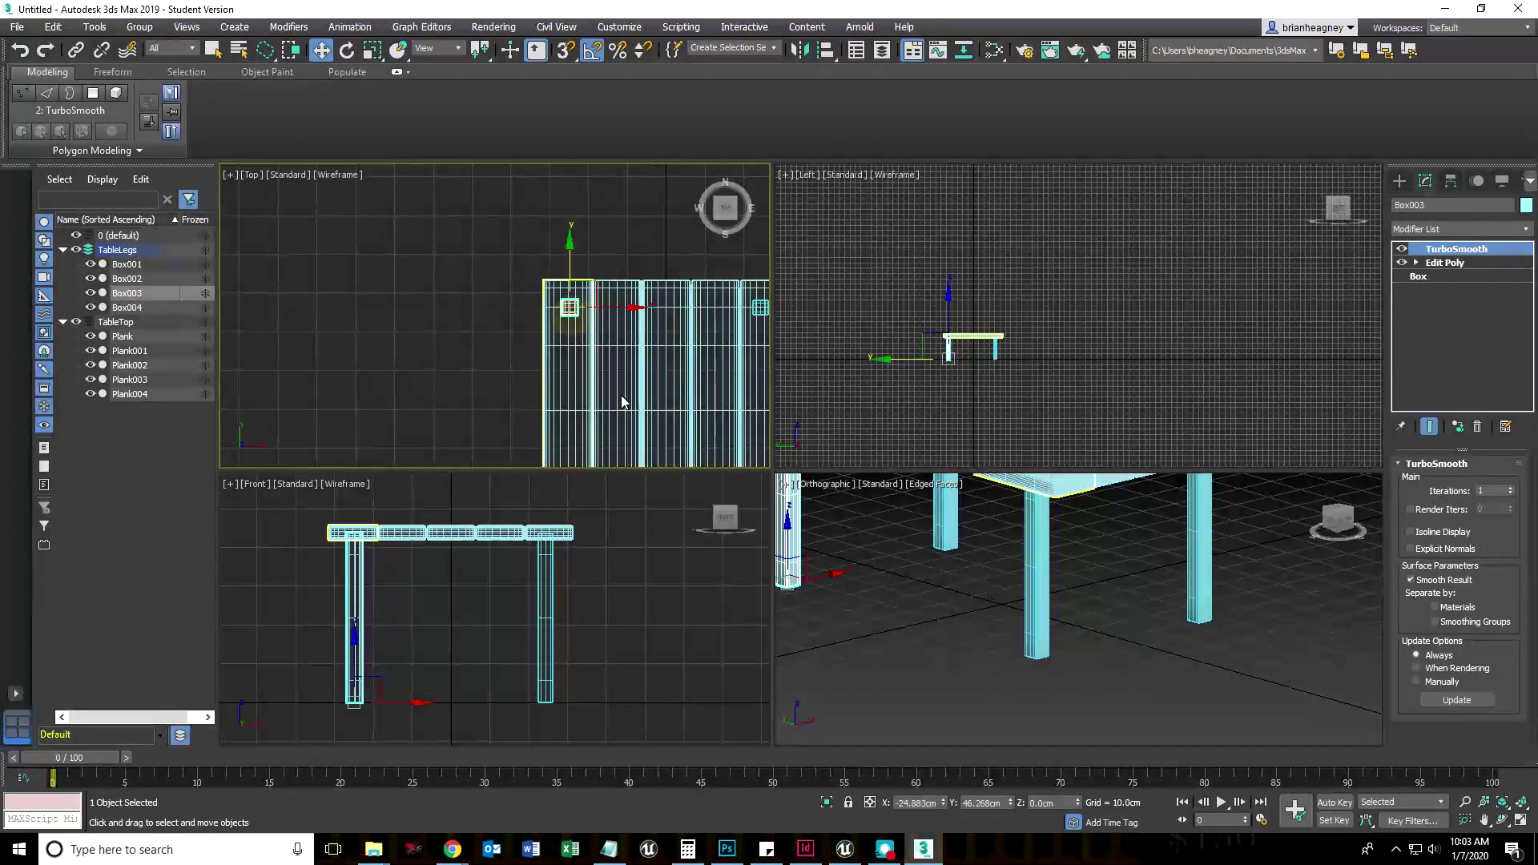
double_click(977, 803)
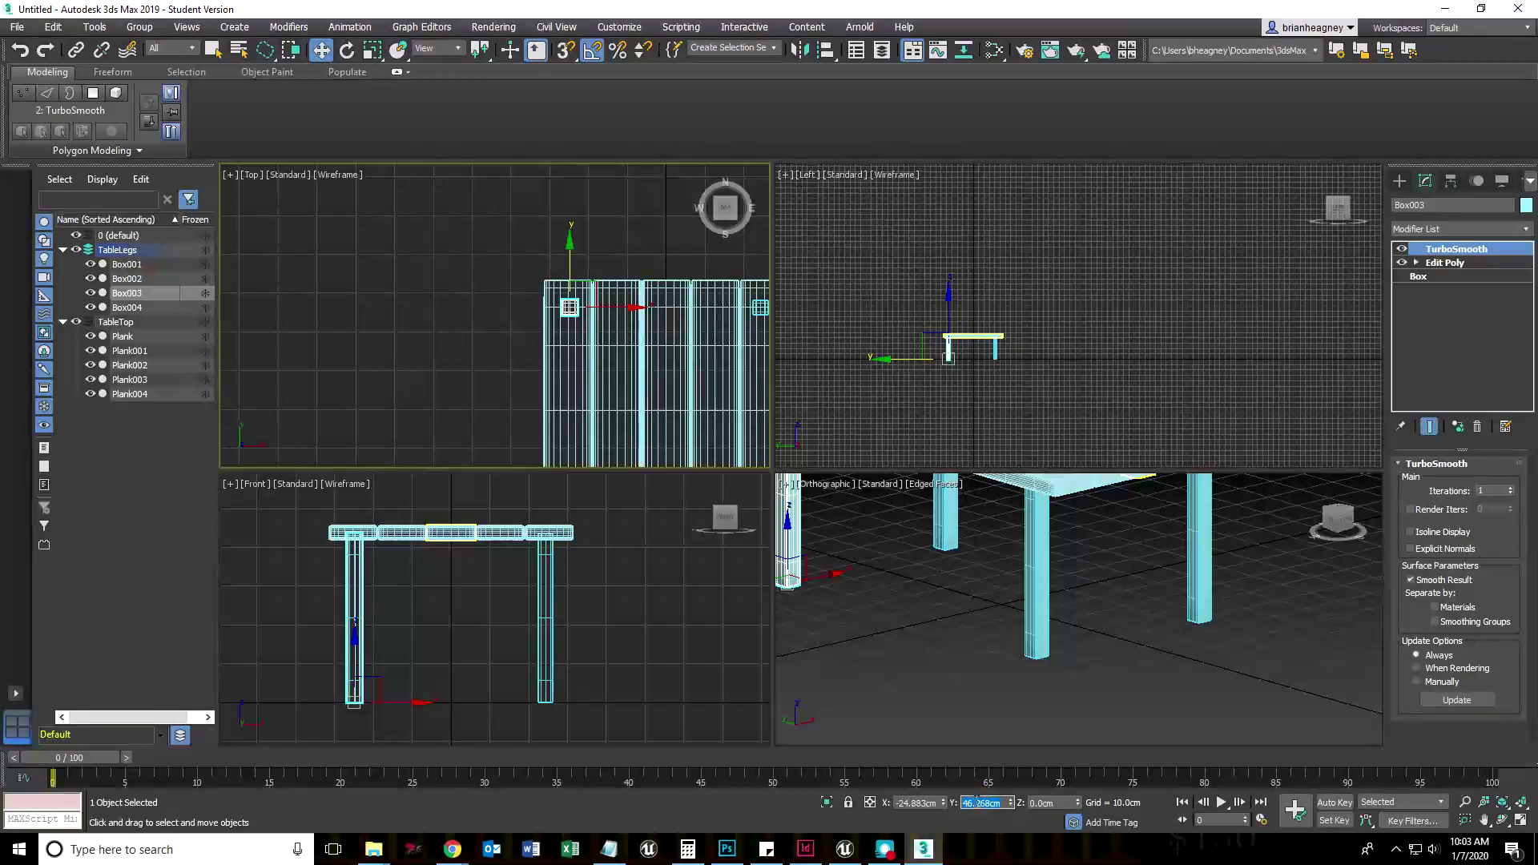
type("40")
key("Return")
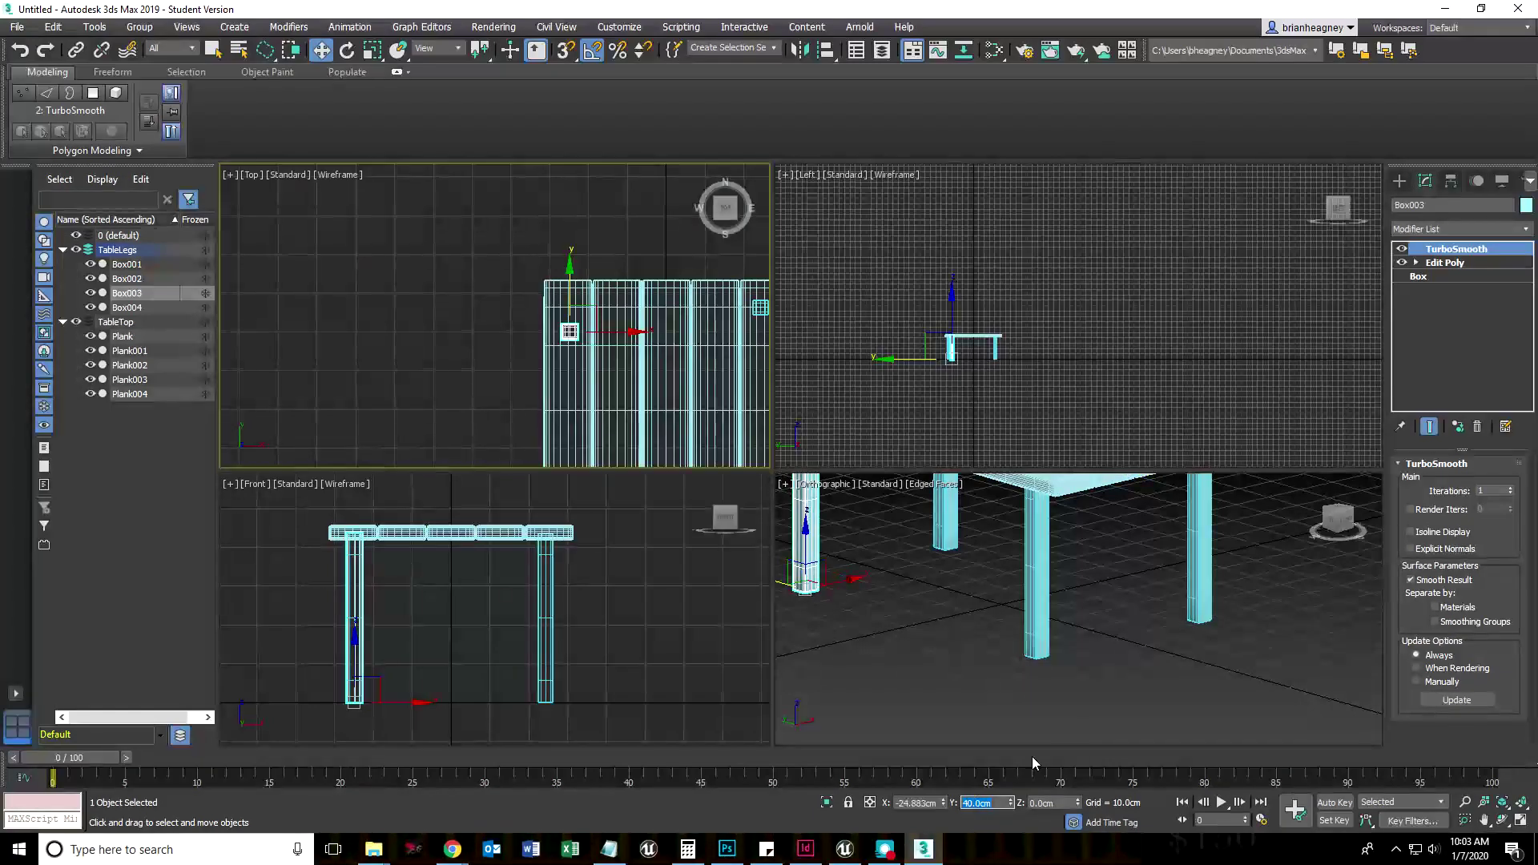
Step: Set leg Box004, at the far end on the positive X side, to Y 40 cm
middle_click_drag(530, 412, 354, 363)
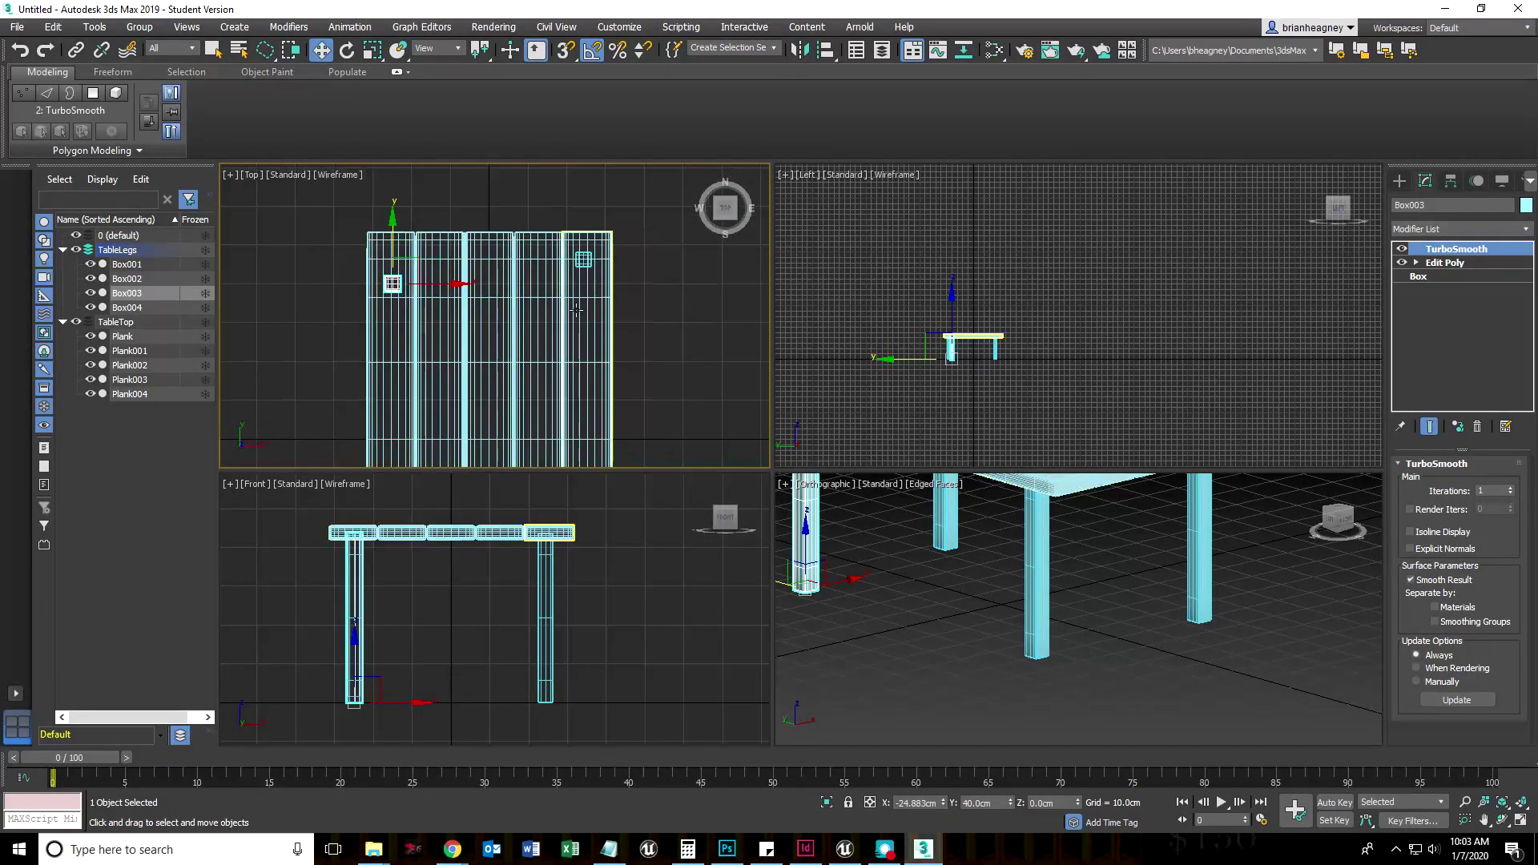
left_click(583, 260)
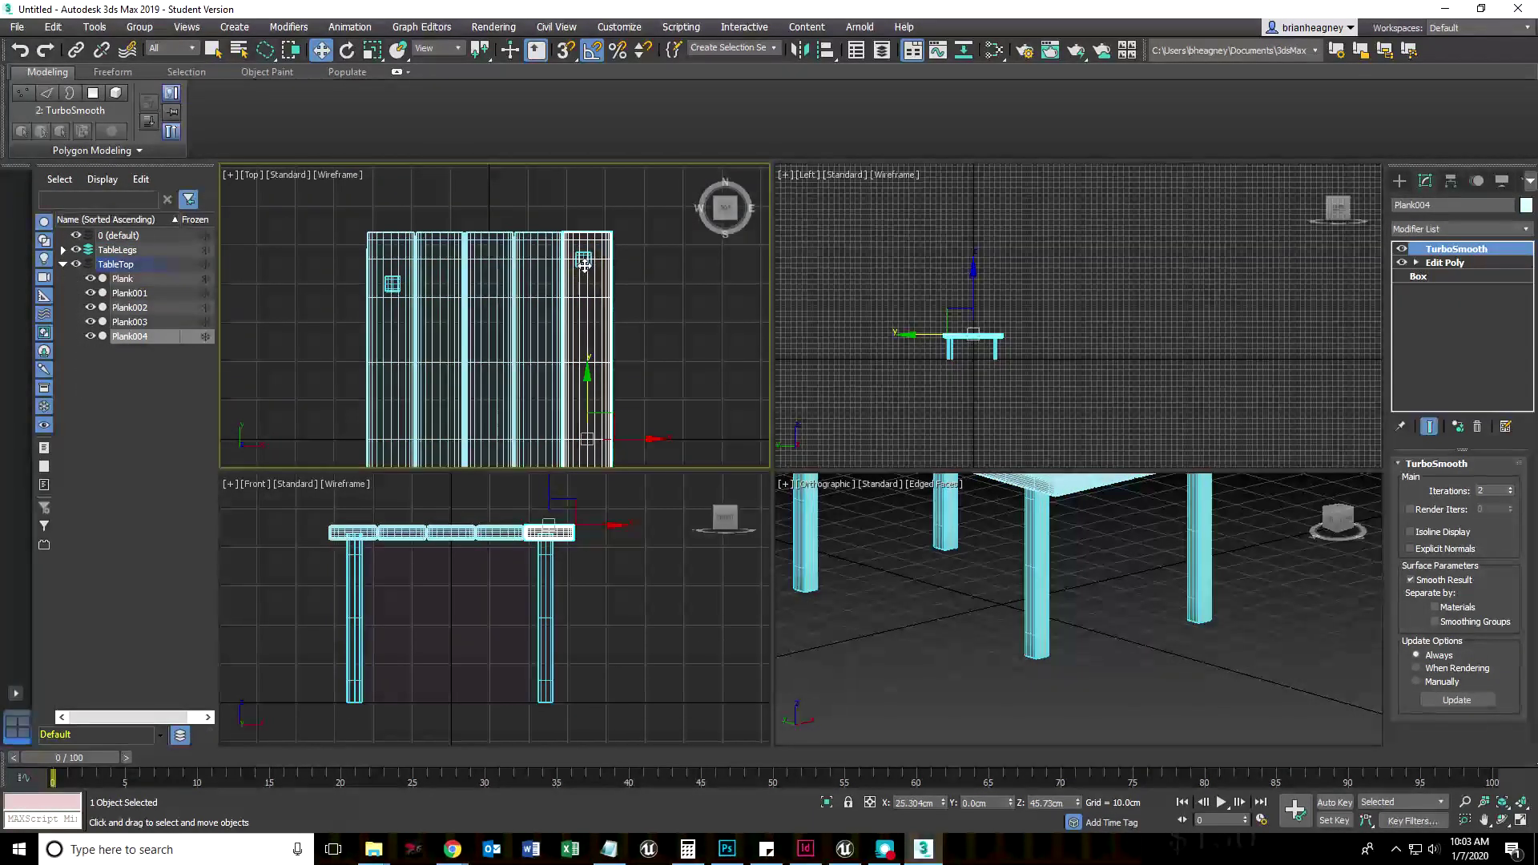
left_click(583, 261)
left_click(990, 804)
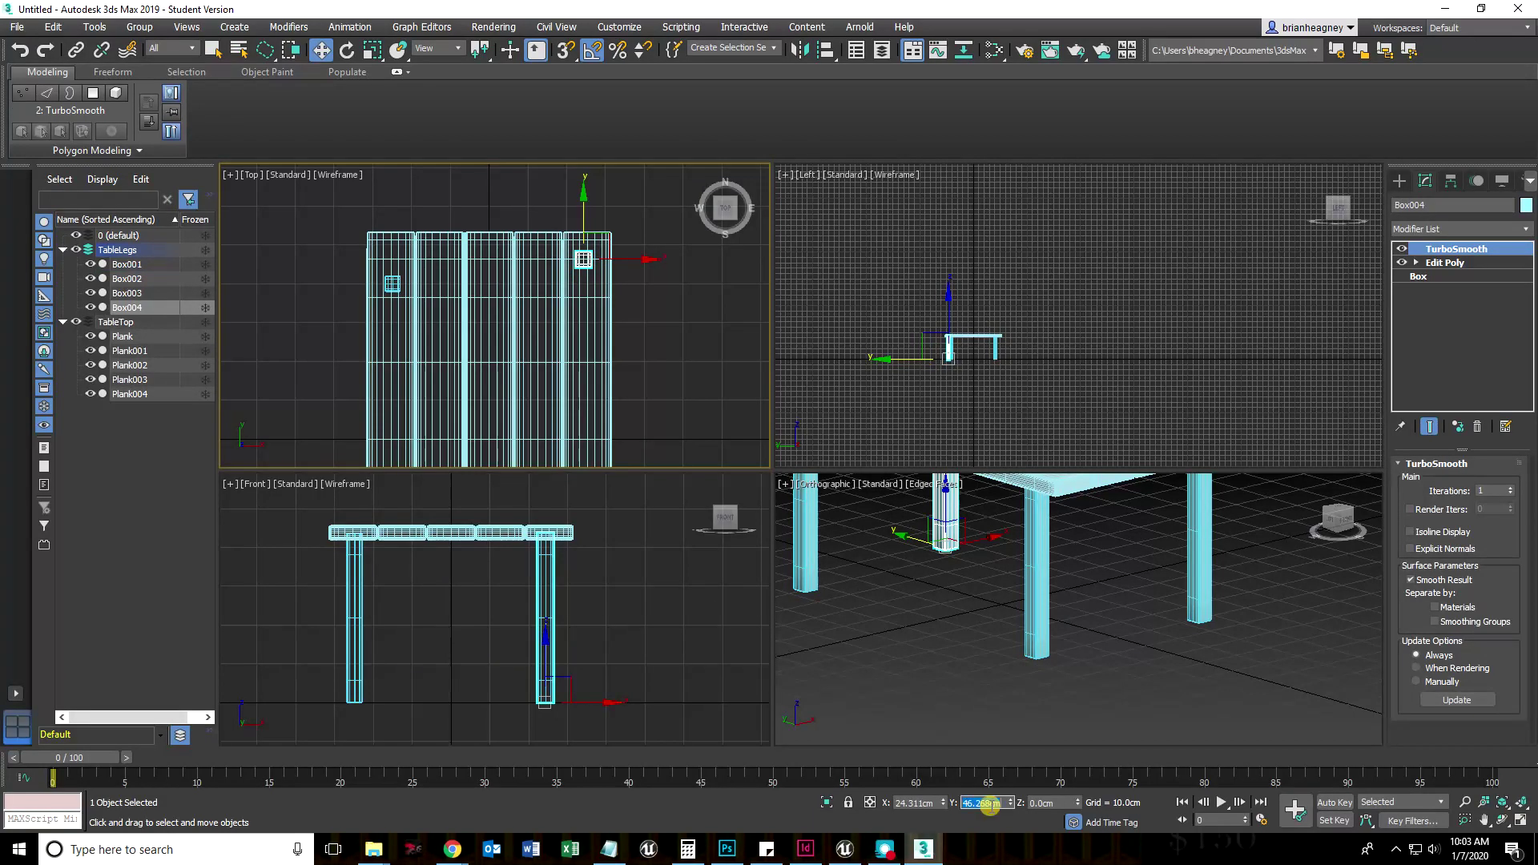
type("40")
key("Return")
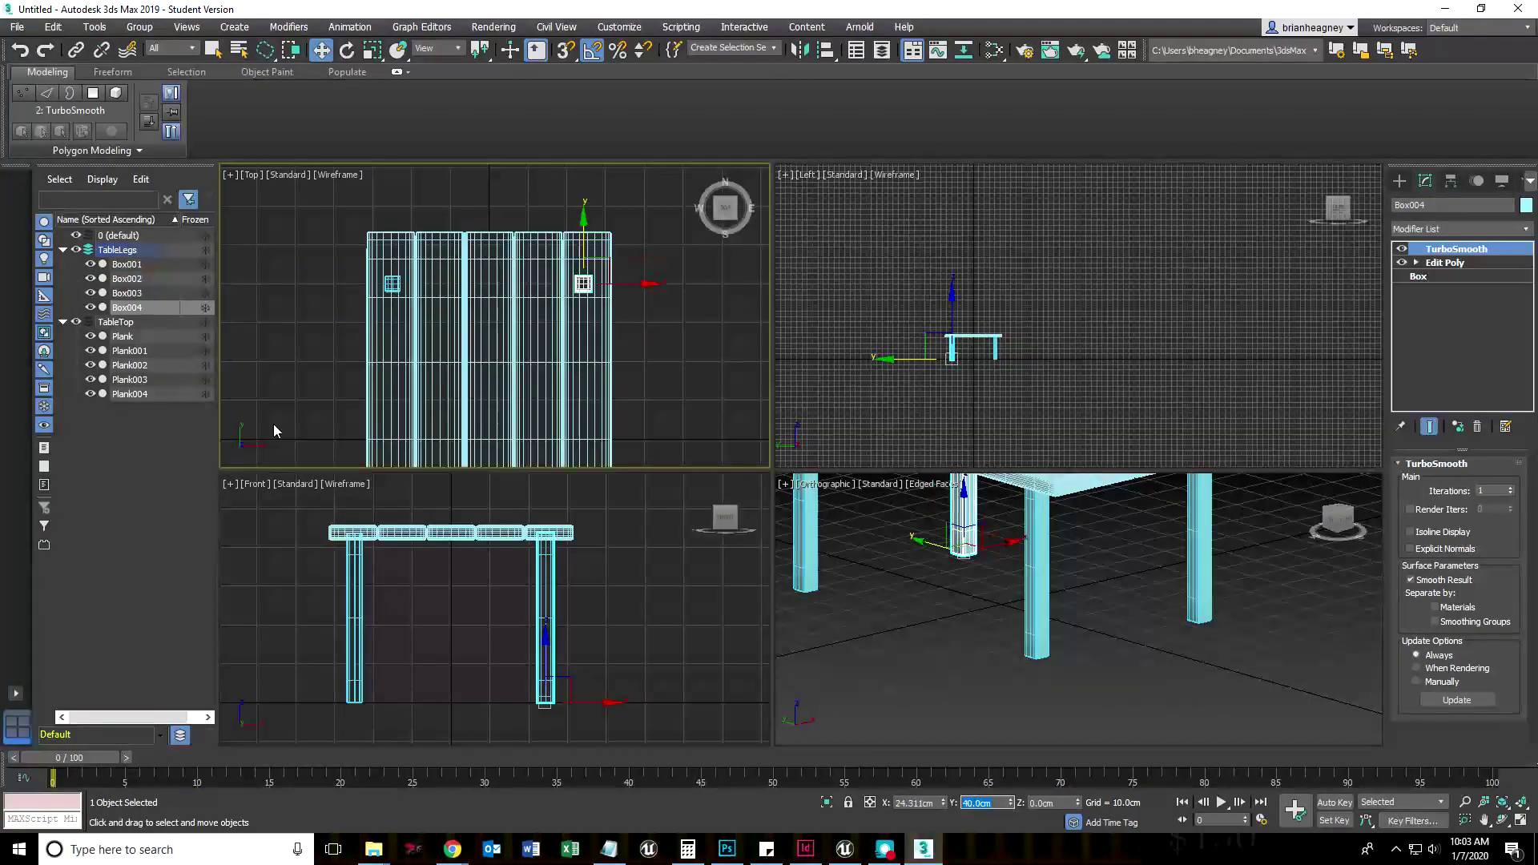
Step: Set leg Box002, at the near end on the positive X side, to Y -40 cm
middle_click_drag(570, 360, 542, 193)
middle_click_drag(506, 484, 526, 380)
scroll(554, 423, "up", 5)
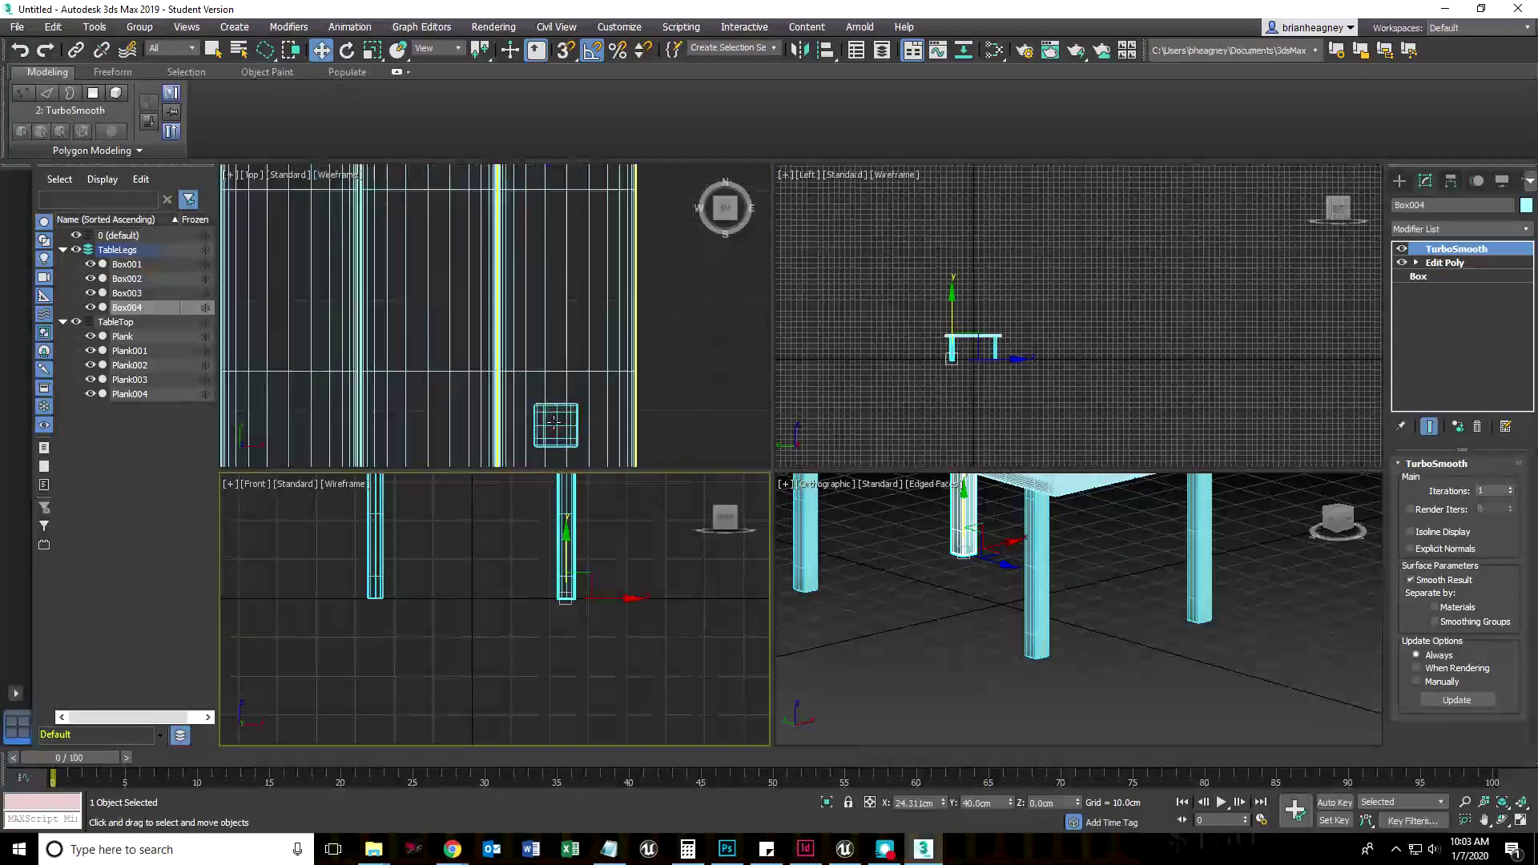
left_click(555, 424)
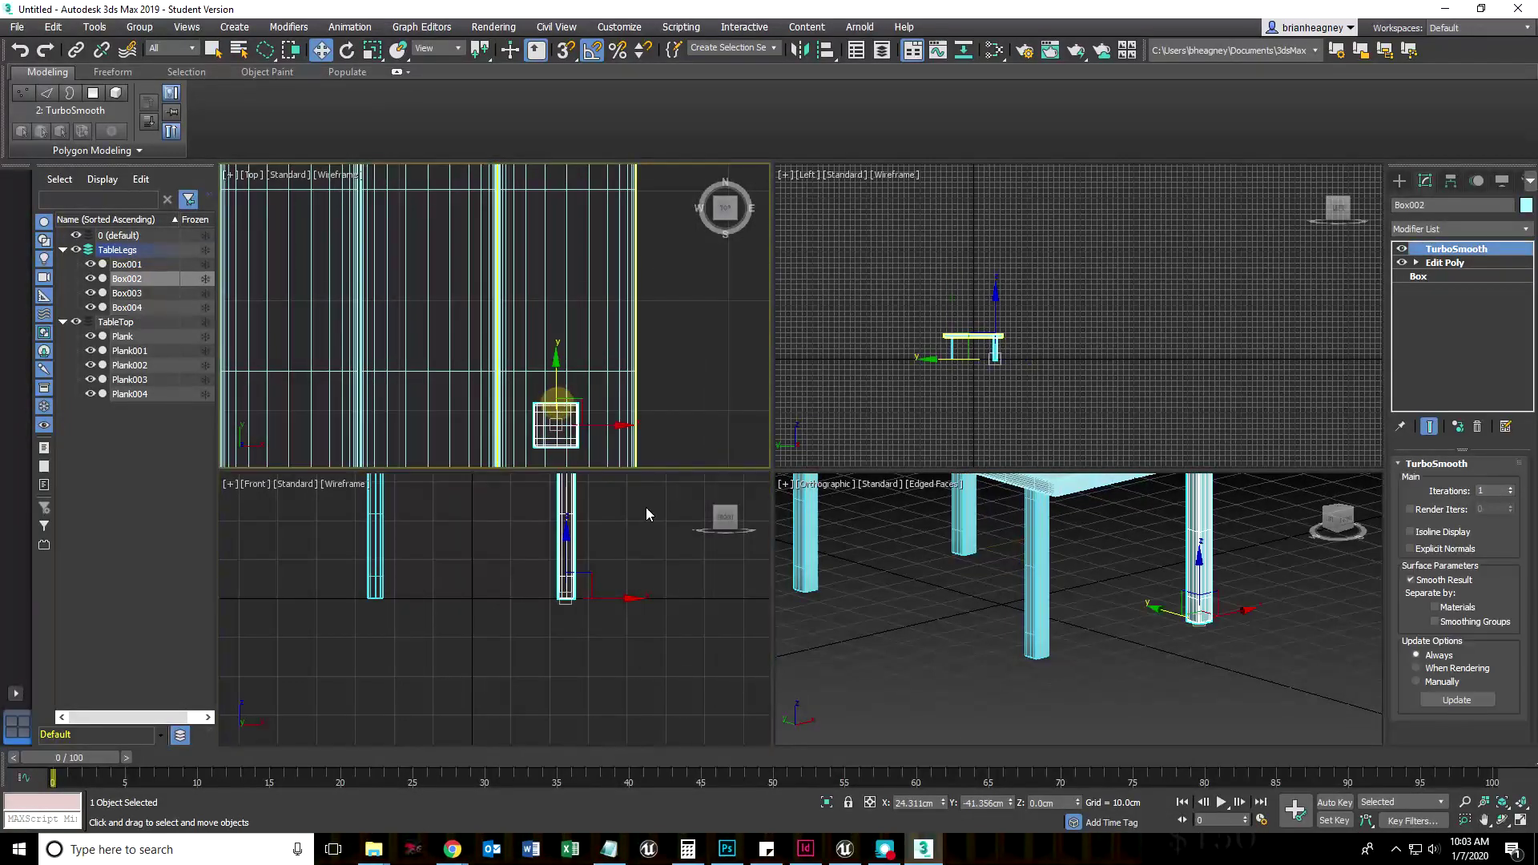
double_click(997, 808)
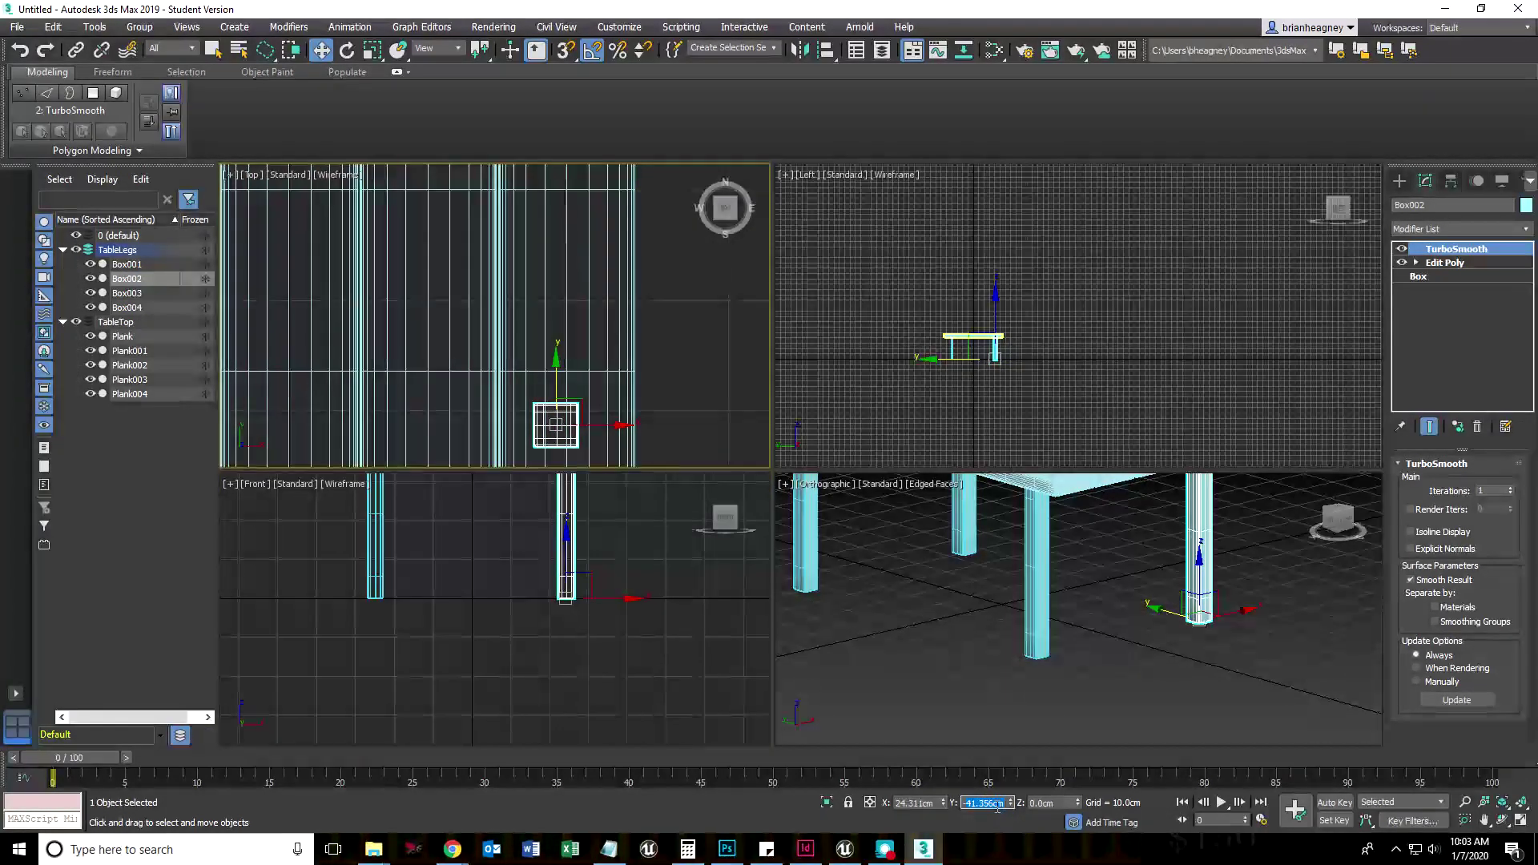
type("-40")
key("Return")
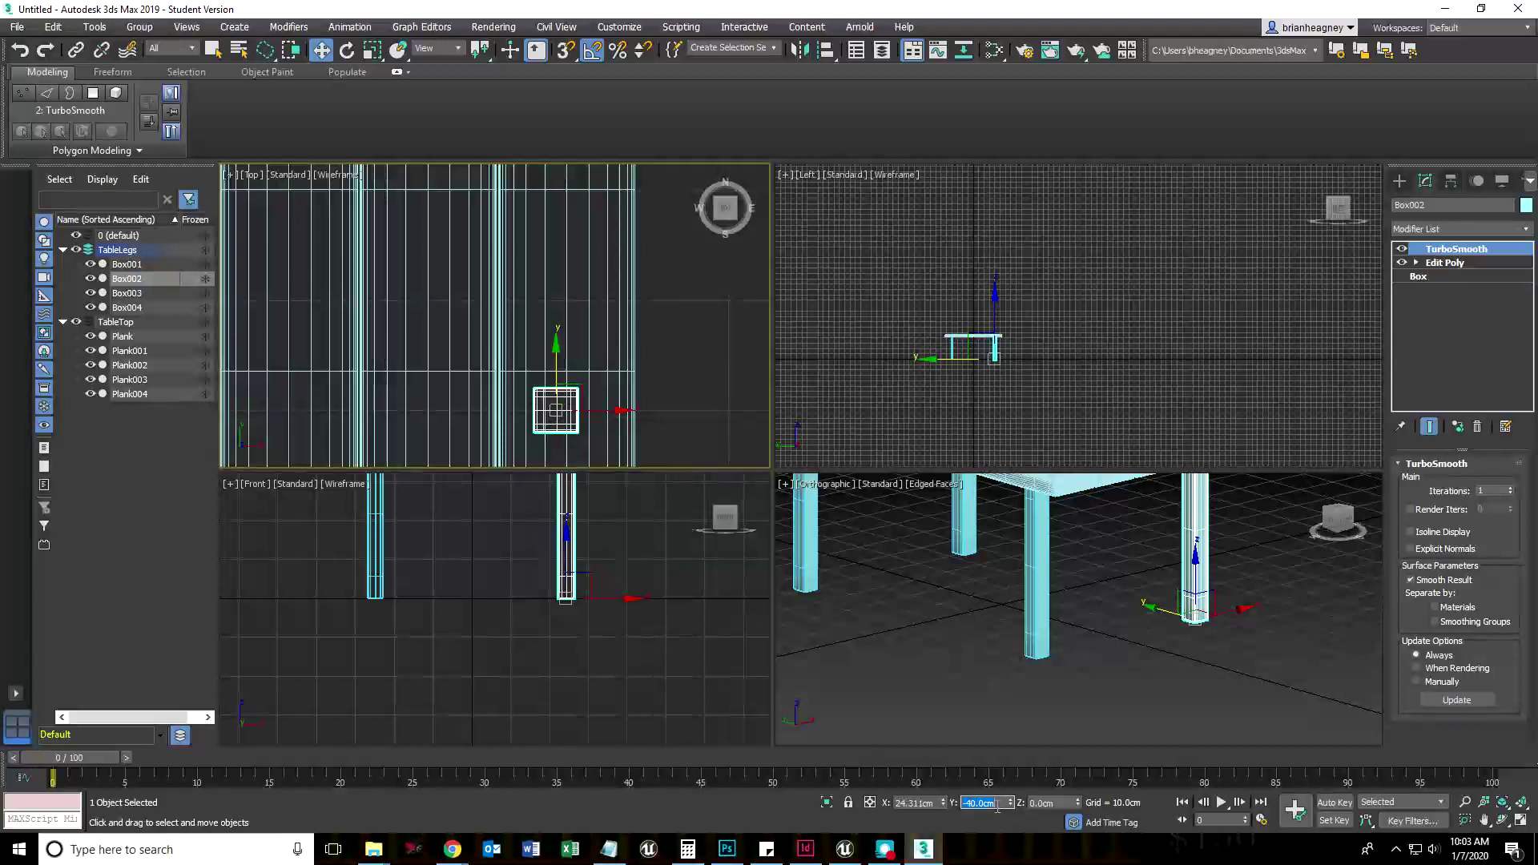
Step: Check the original leg's coordinates again, and set the X position of far-end leg Box003 to -25 cm
left_click(1028, 641)
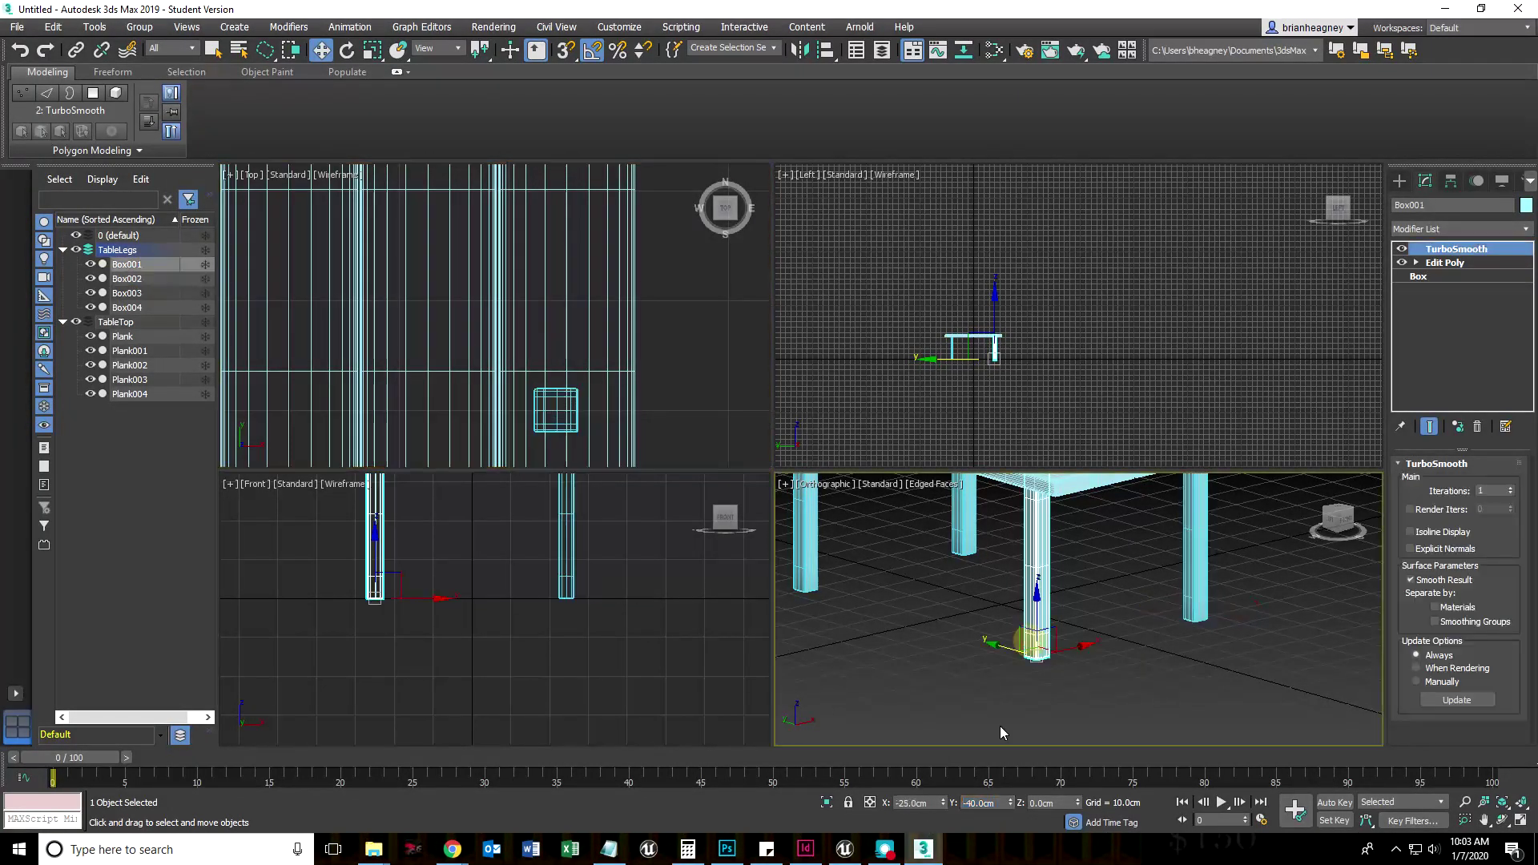
left_click(803, 575)
double_click(918, 802)
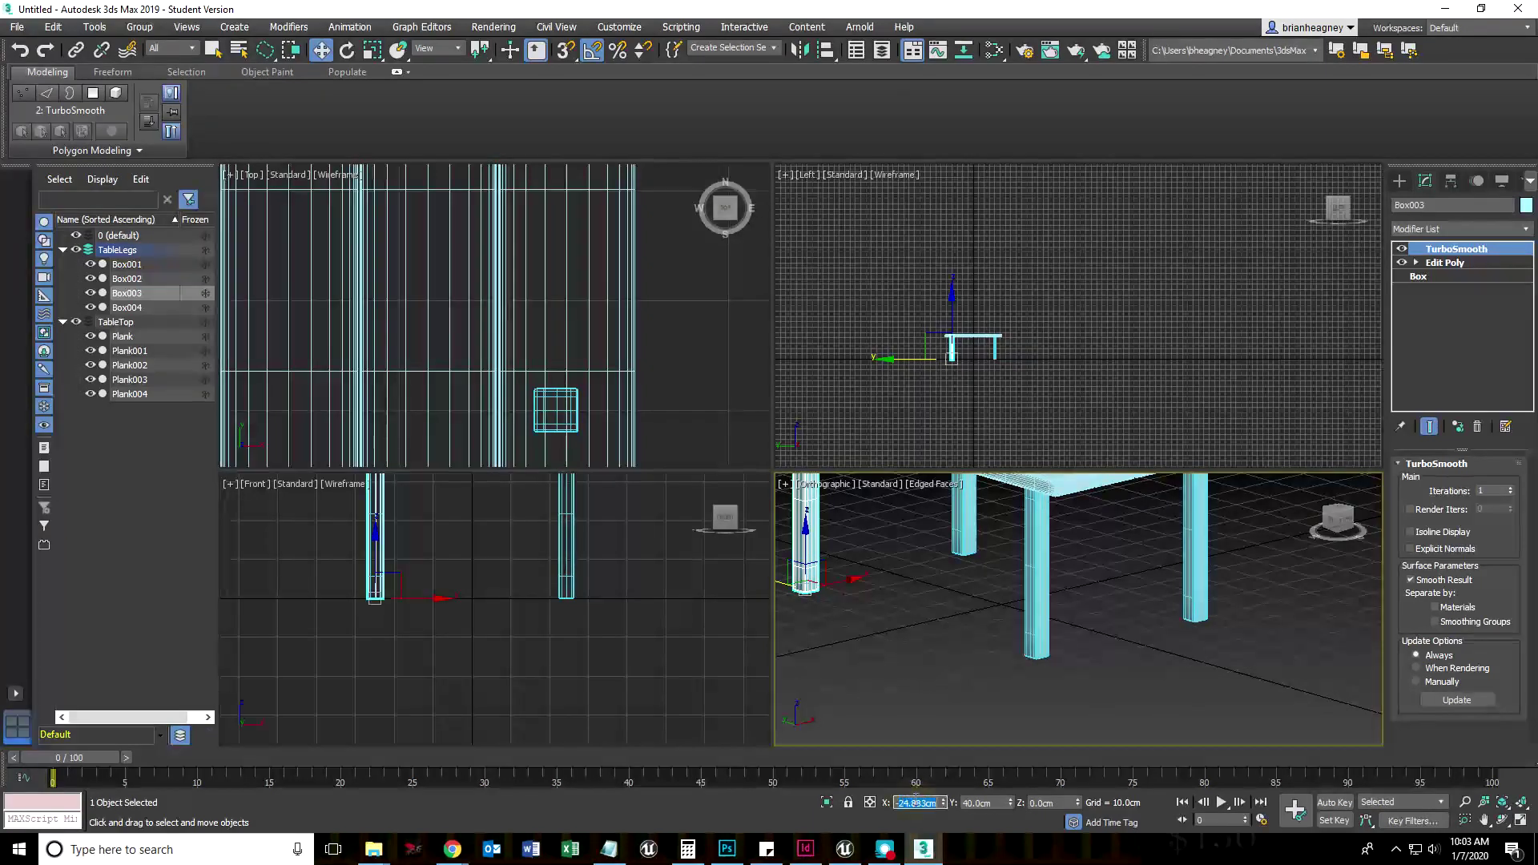
type("-25")
key("Return")
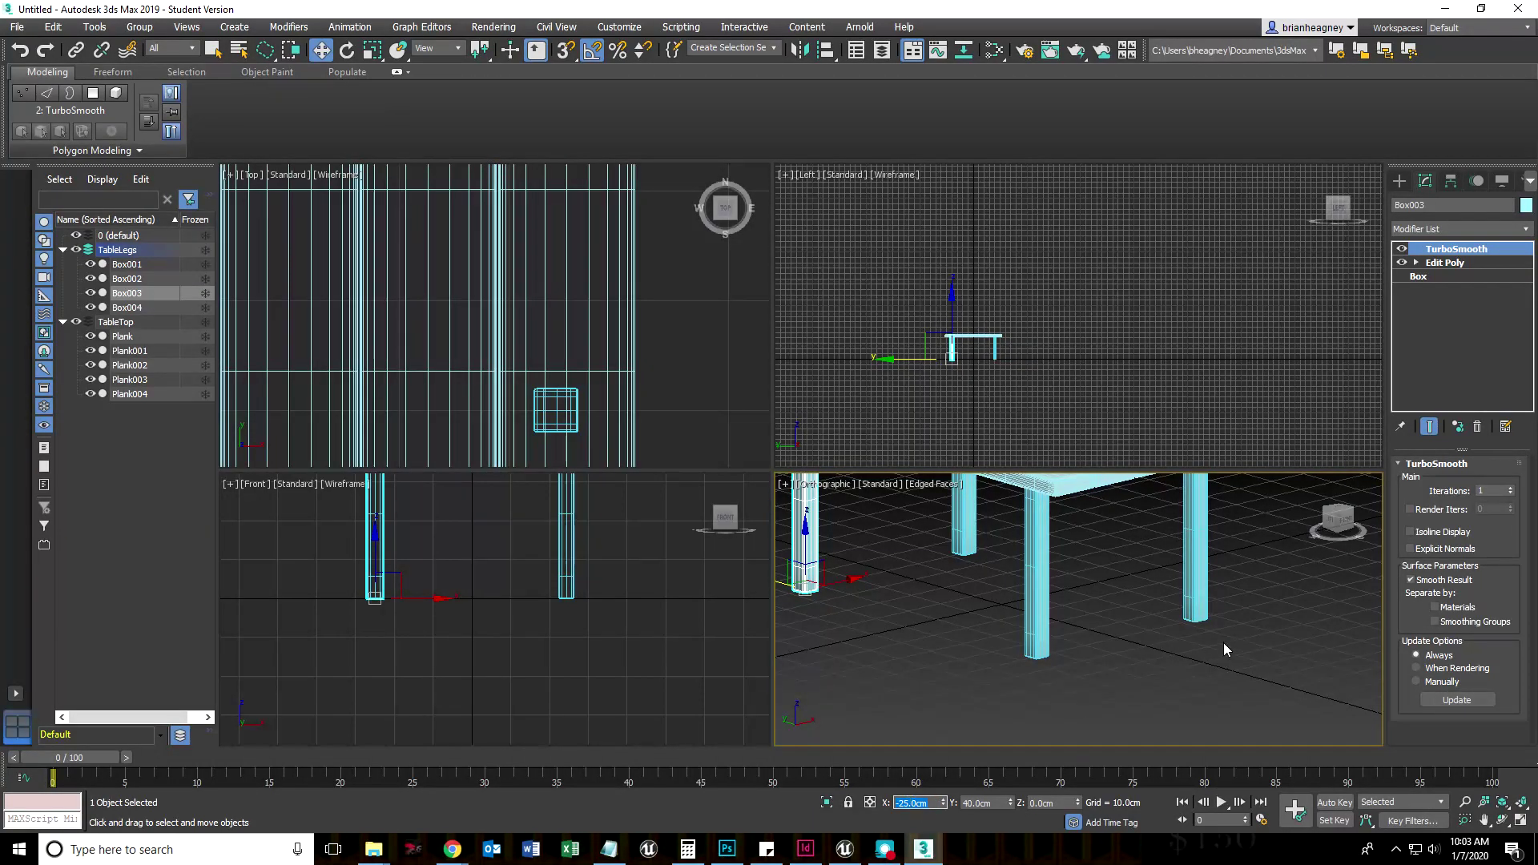
Step: Set the X position of near-end leg Box002 to 25 cm
left_click(566, 537)
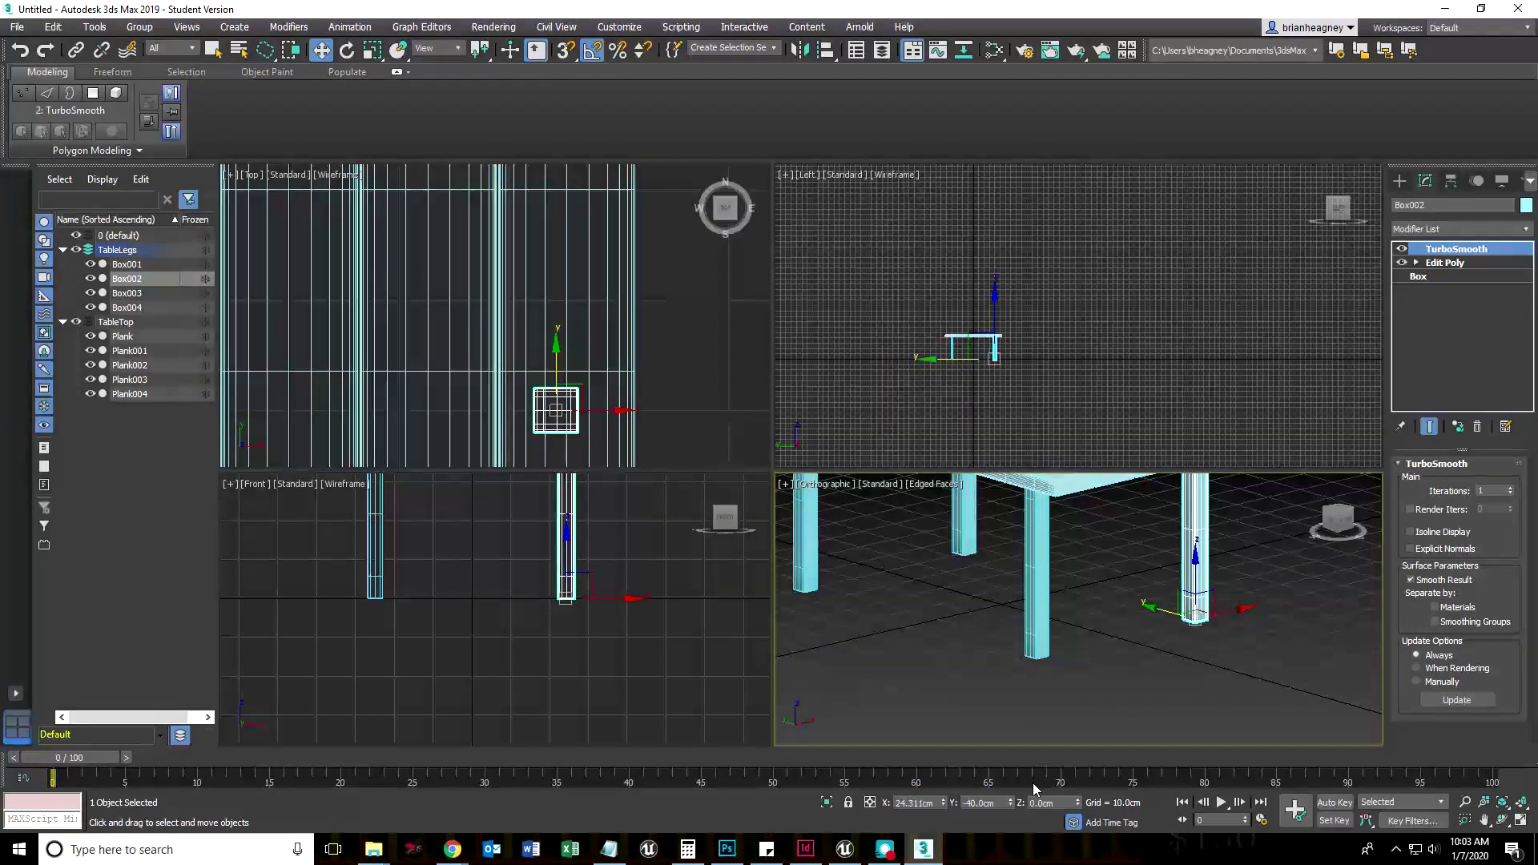
double_click(920, 803)
type("25")
key("Return")
Step: Set the X position of leg Box004, at the far end on the positive X side, to 24 cm
left_click(962, 545)
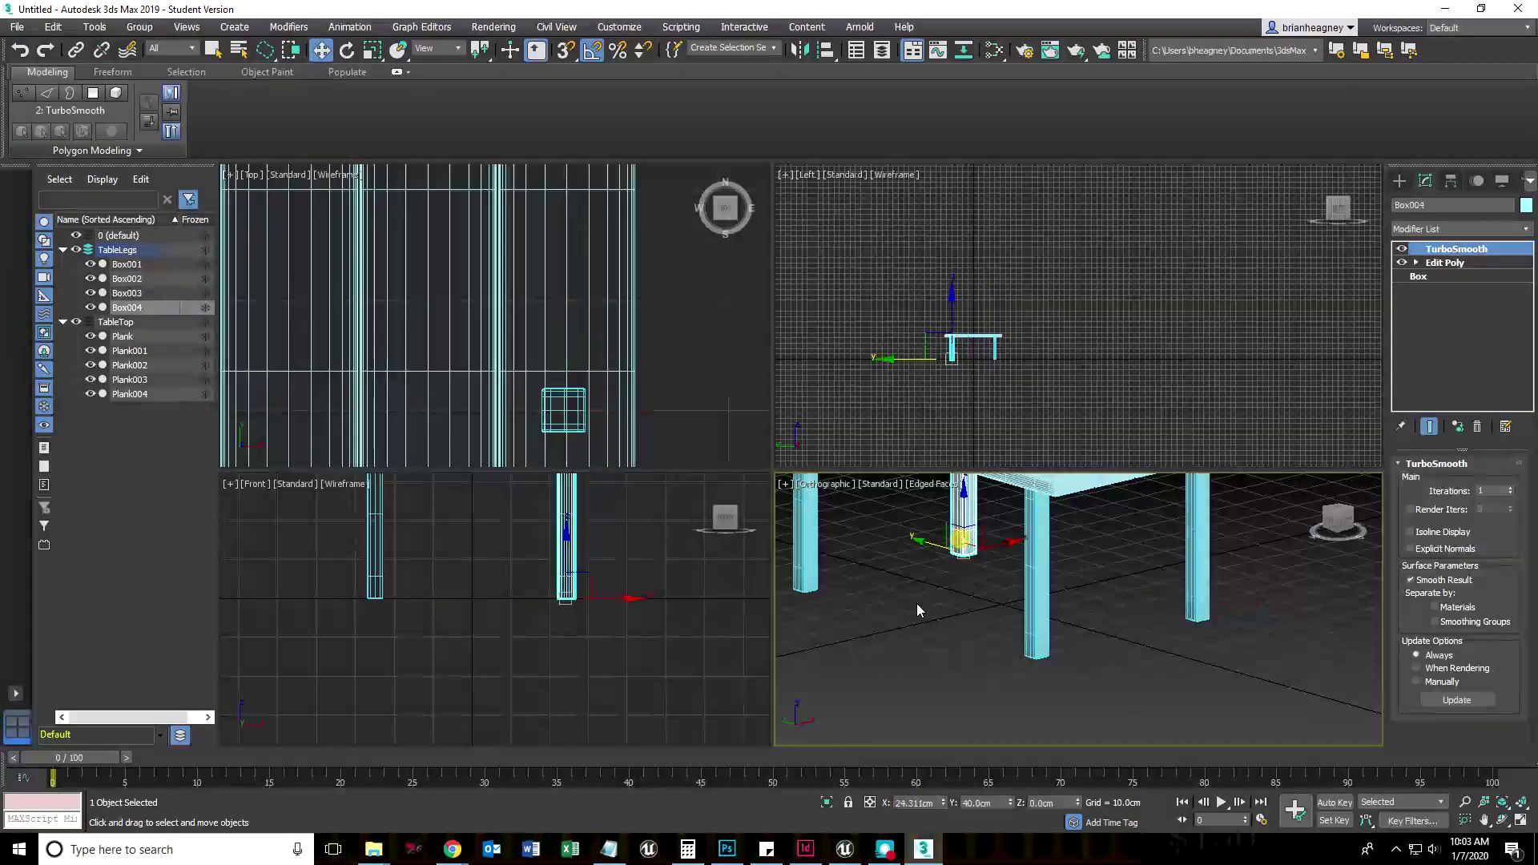
double_click(908, 804)
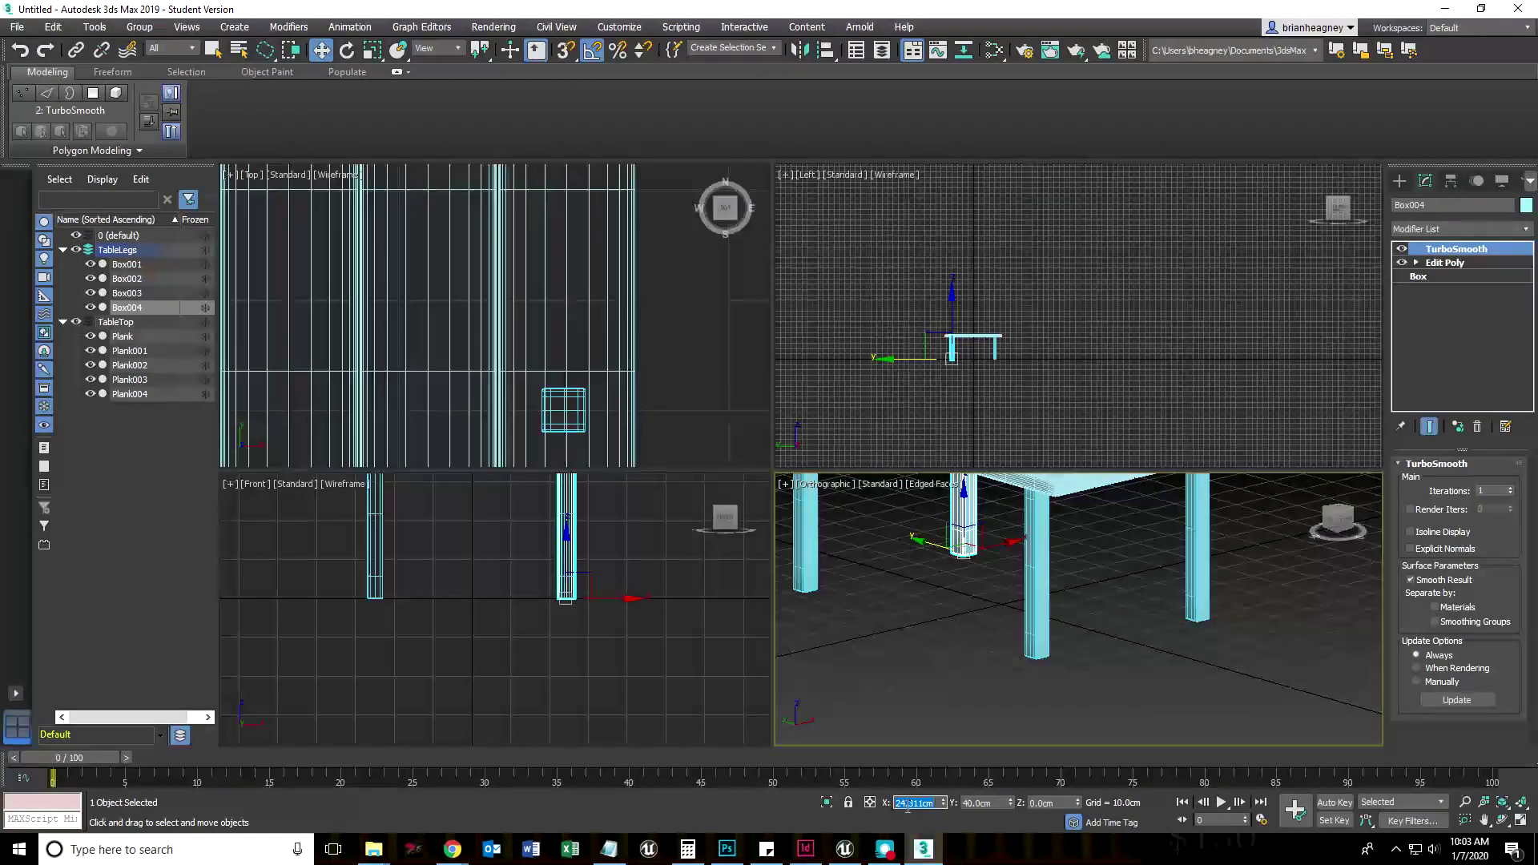
type("24")
key("Return")
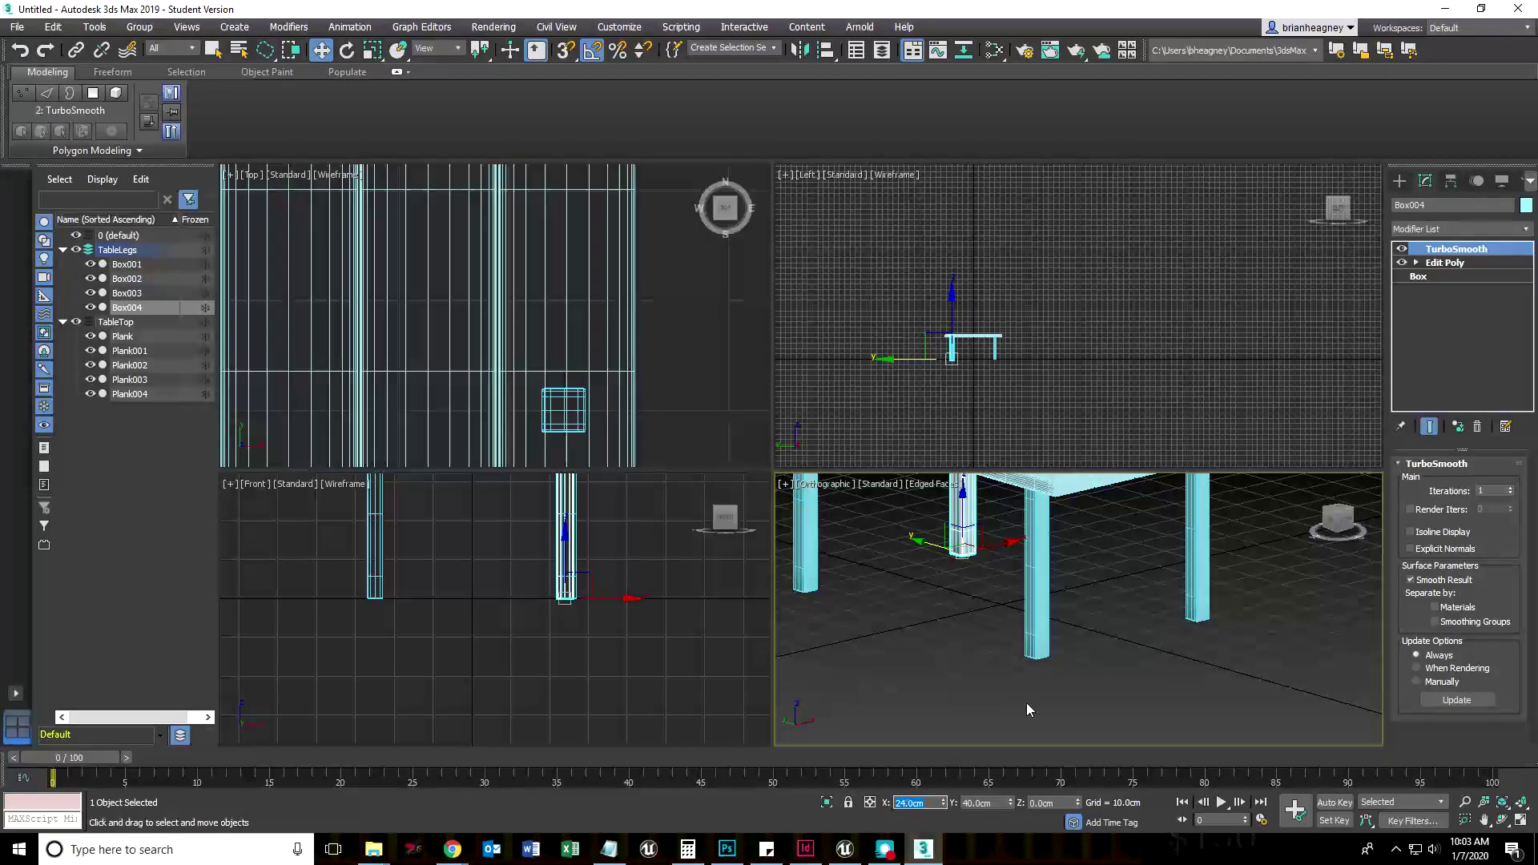
left_click(978, 677)
key("z")
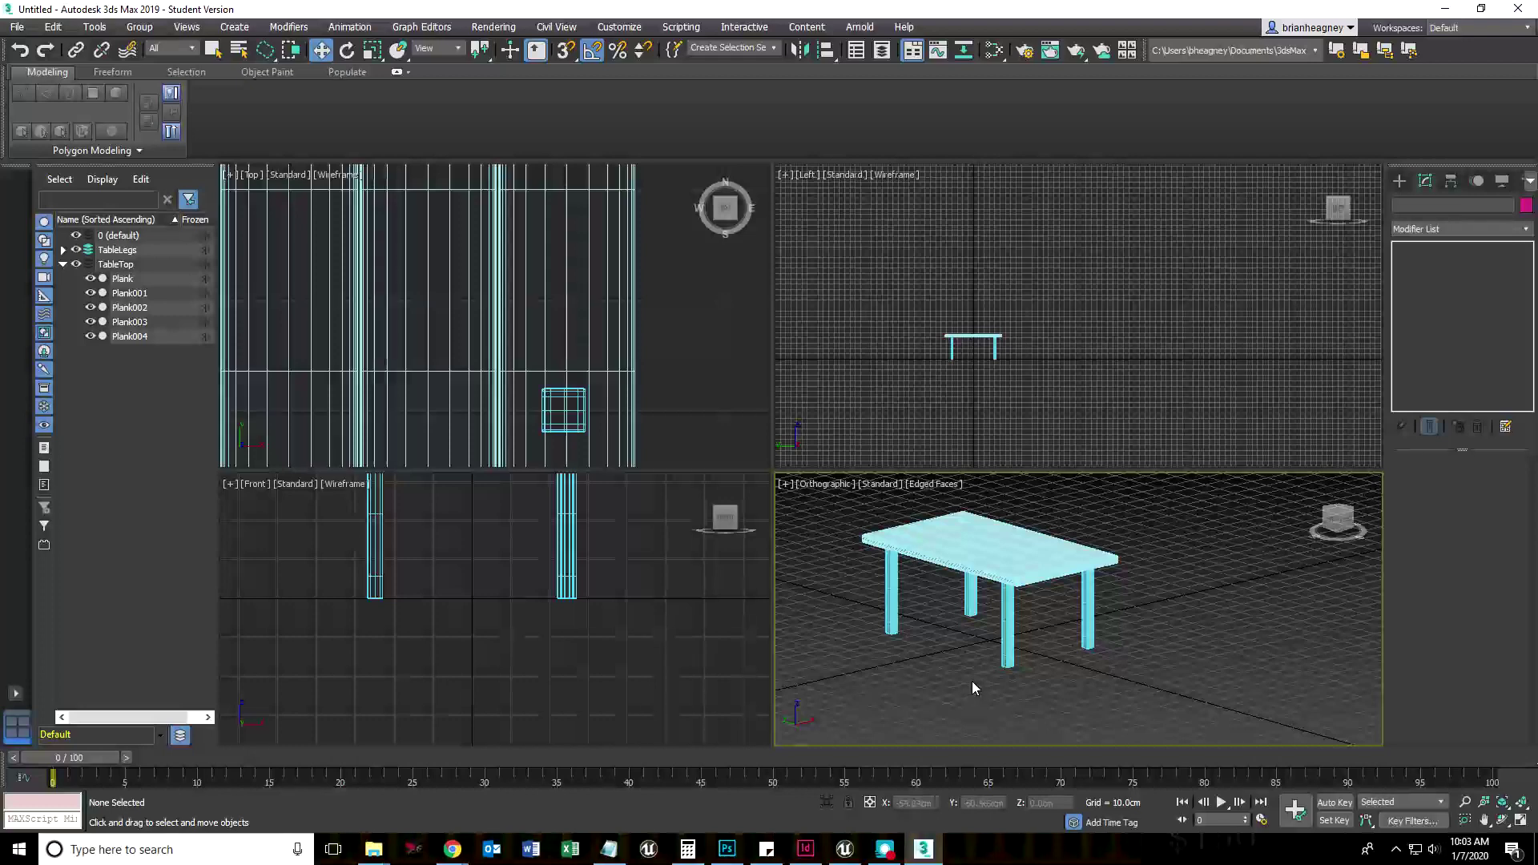
middle_click_drag(1099, 602, 1131, 617)
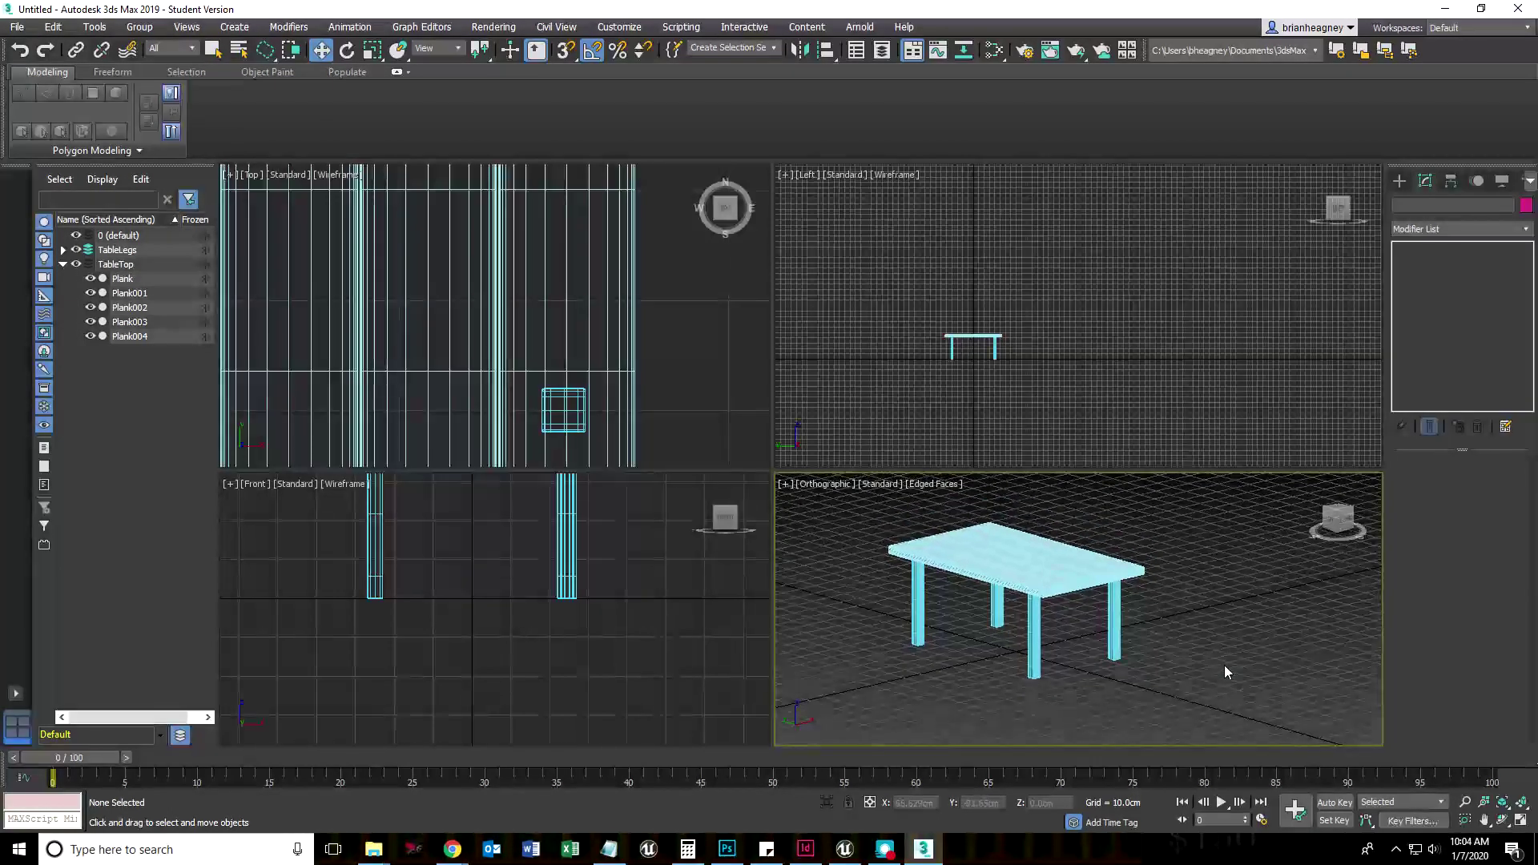
Step: Clone near-end leg Box001 as an independent copy named Bar, rotated 90 degrees about the Y axis to lie horizontally
left_click(1030, 652)
scroll(1088, 691, "up", 3)
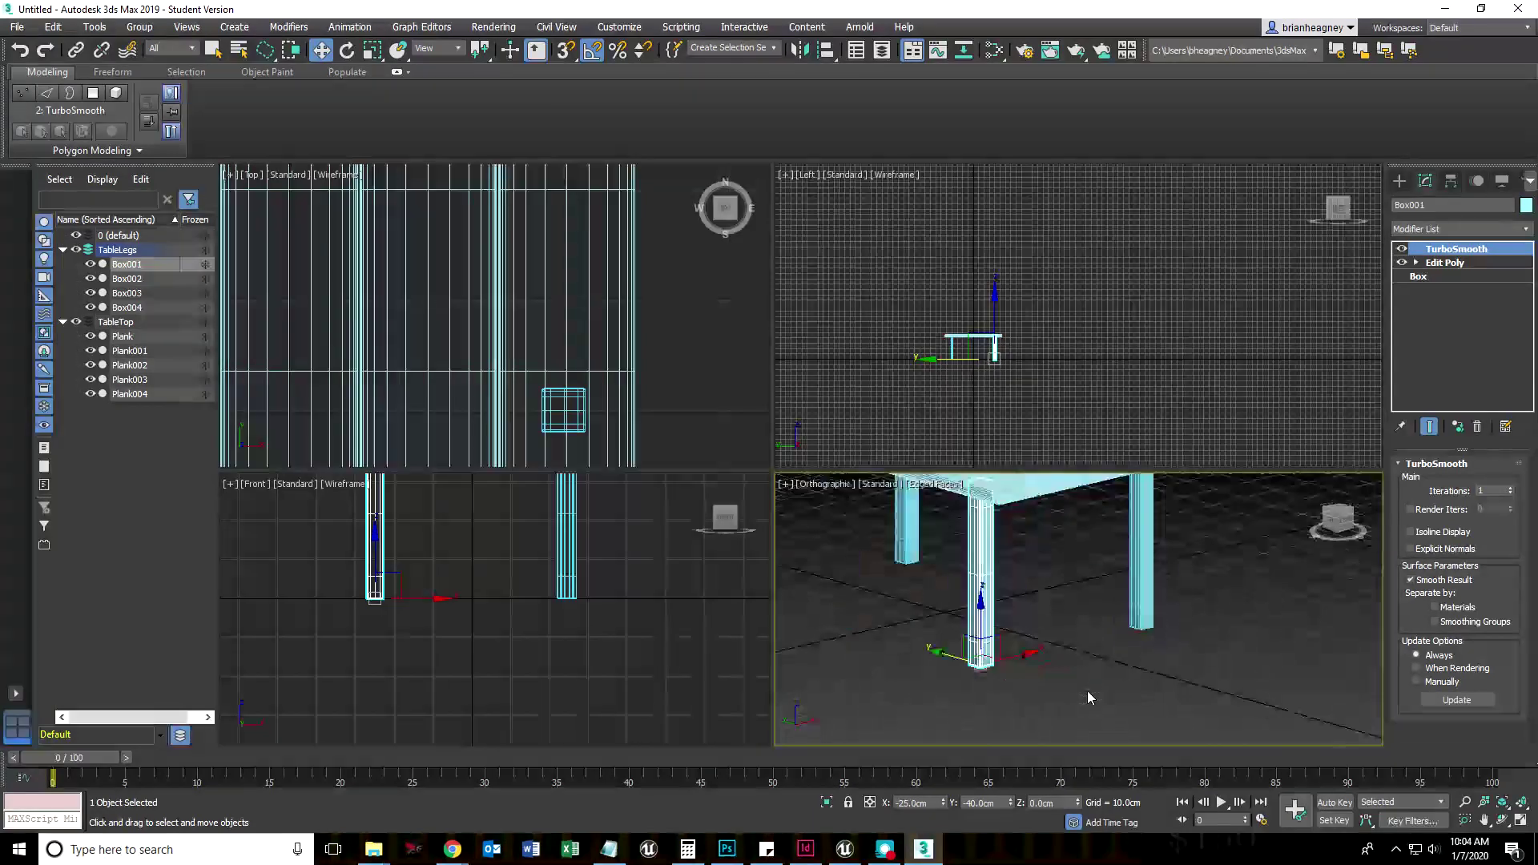
mouse_move(1074, 638)
middle_mouse_down()
mouse_move(1109, 628)
mouse_move(1086, 659)
middle_mouse_up()
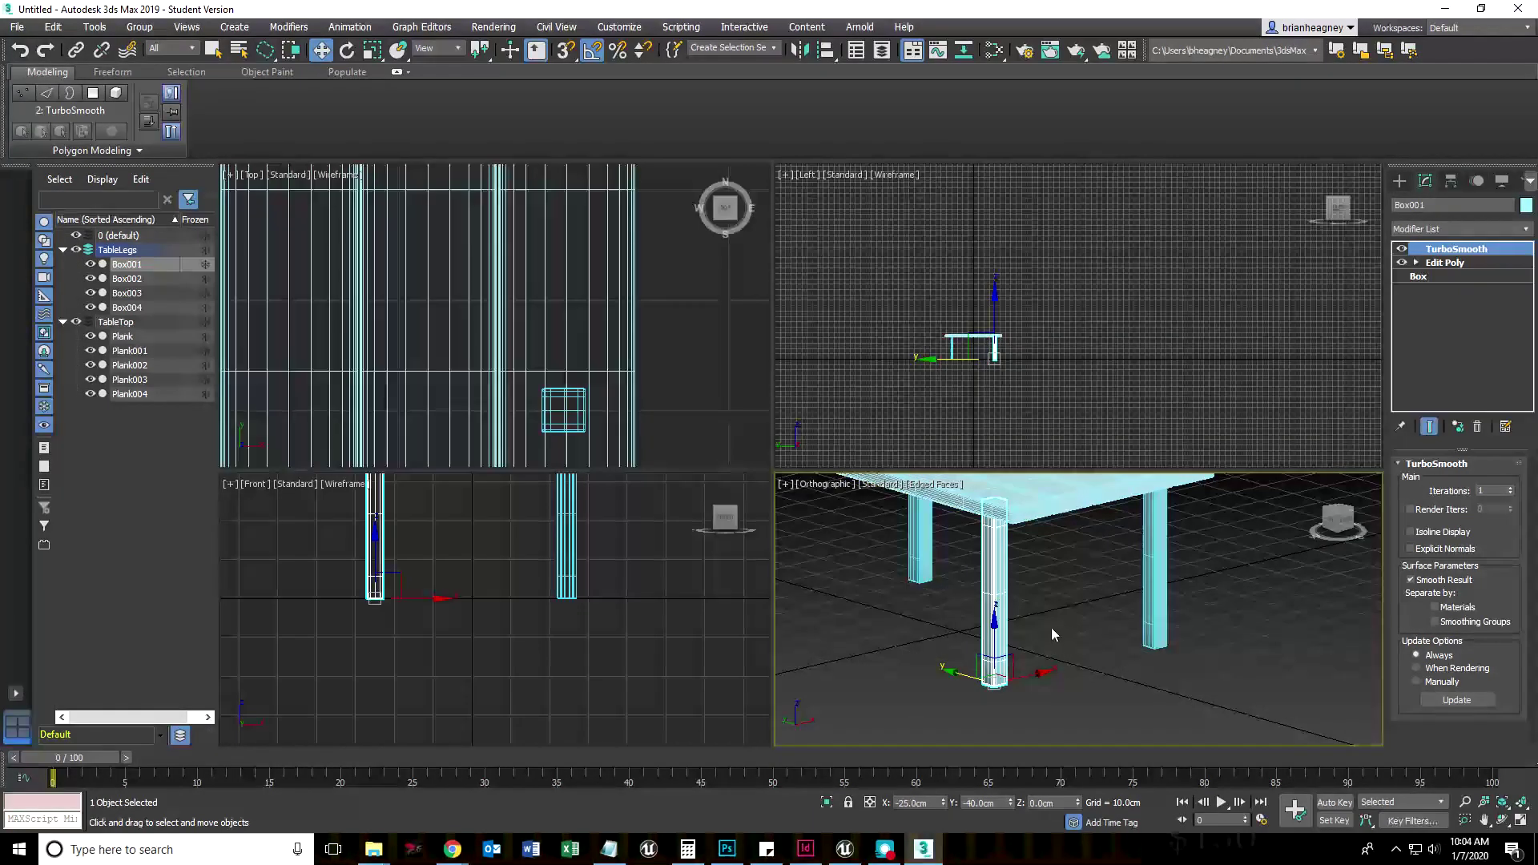
left_click(1520, 820)
scroll(801, 481, "up", 2)
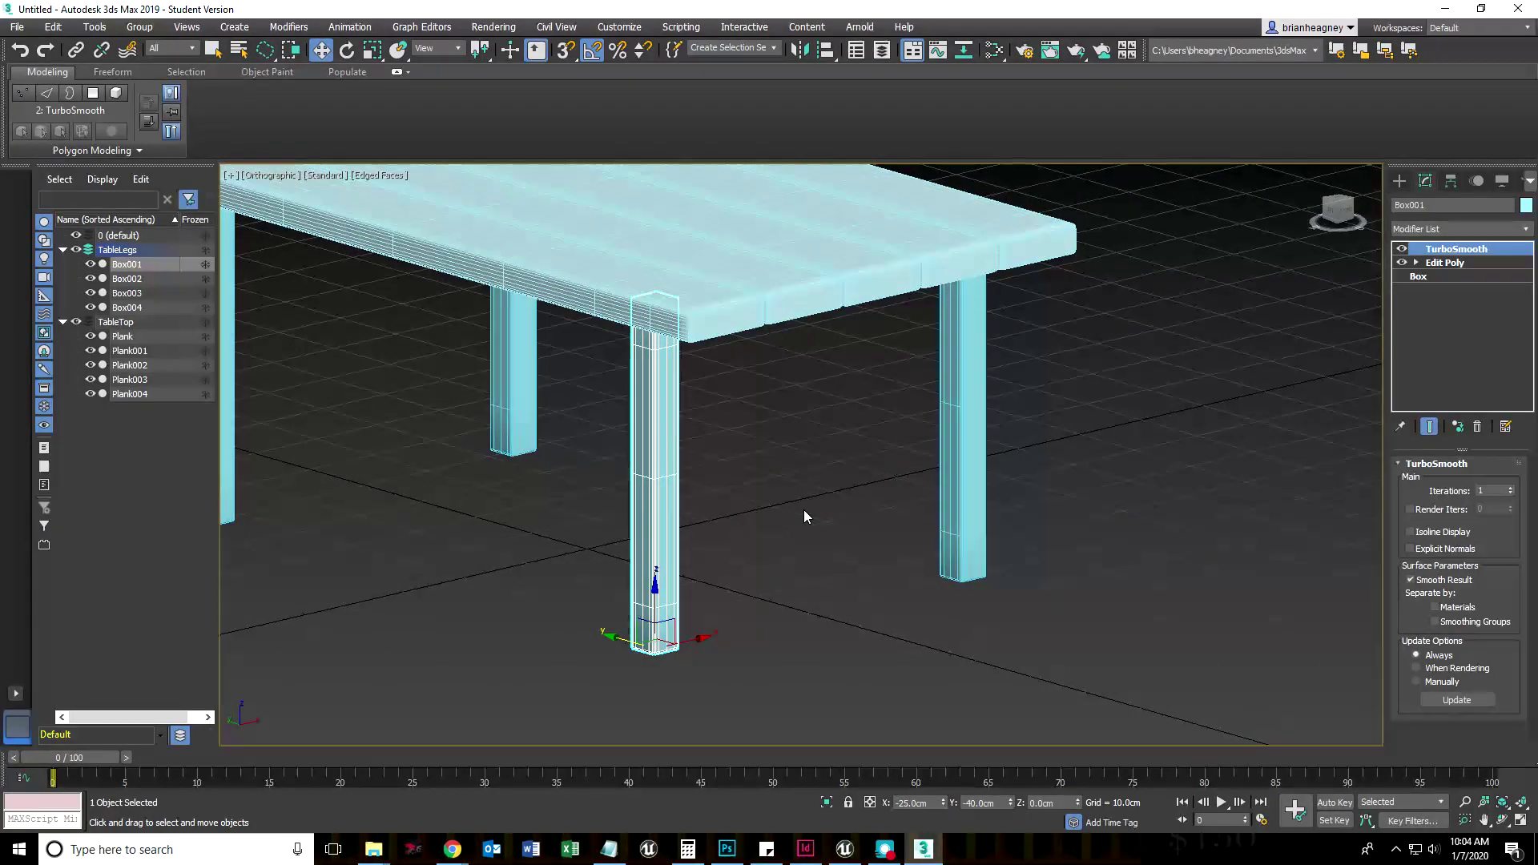
key("e")
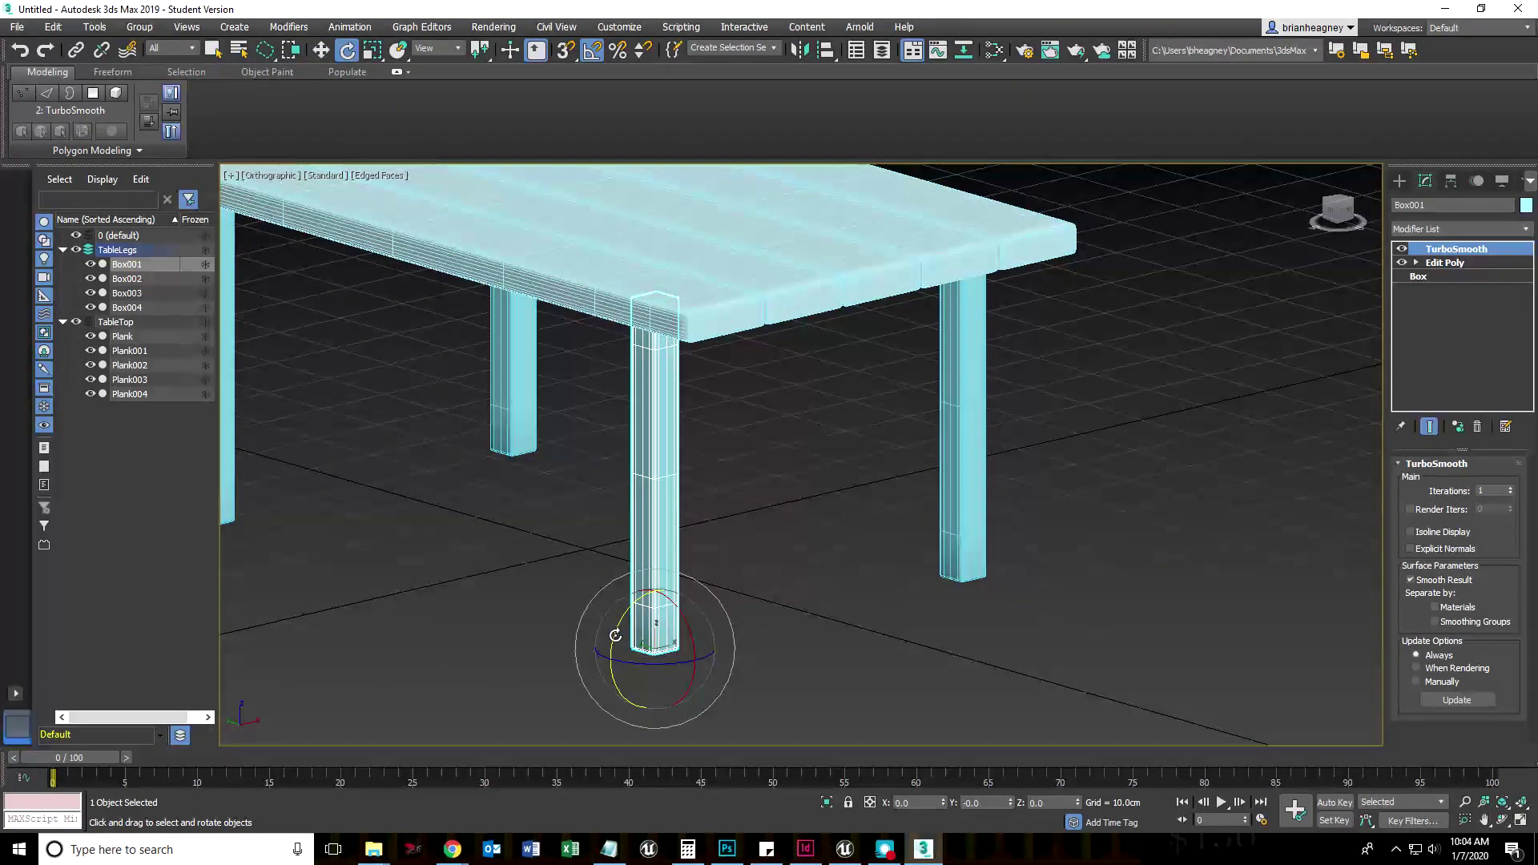
left_click_drag(615, 636, 639, 591)
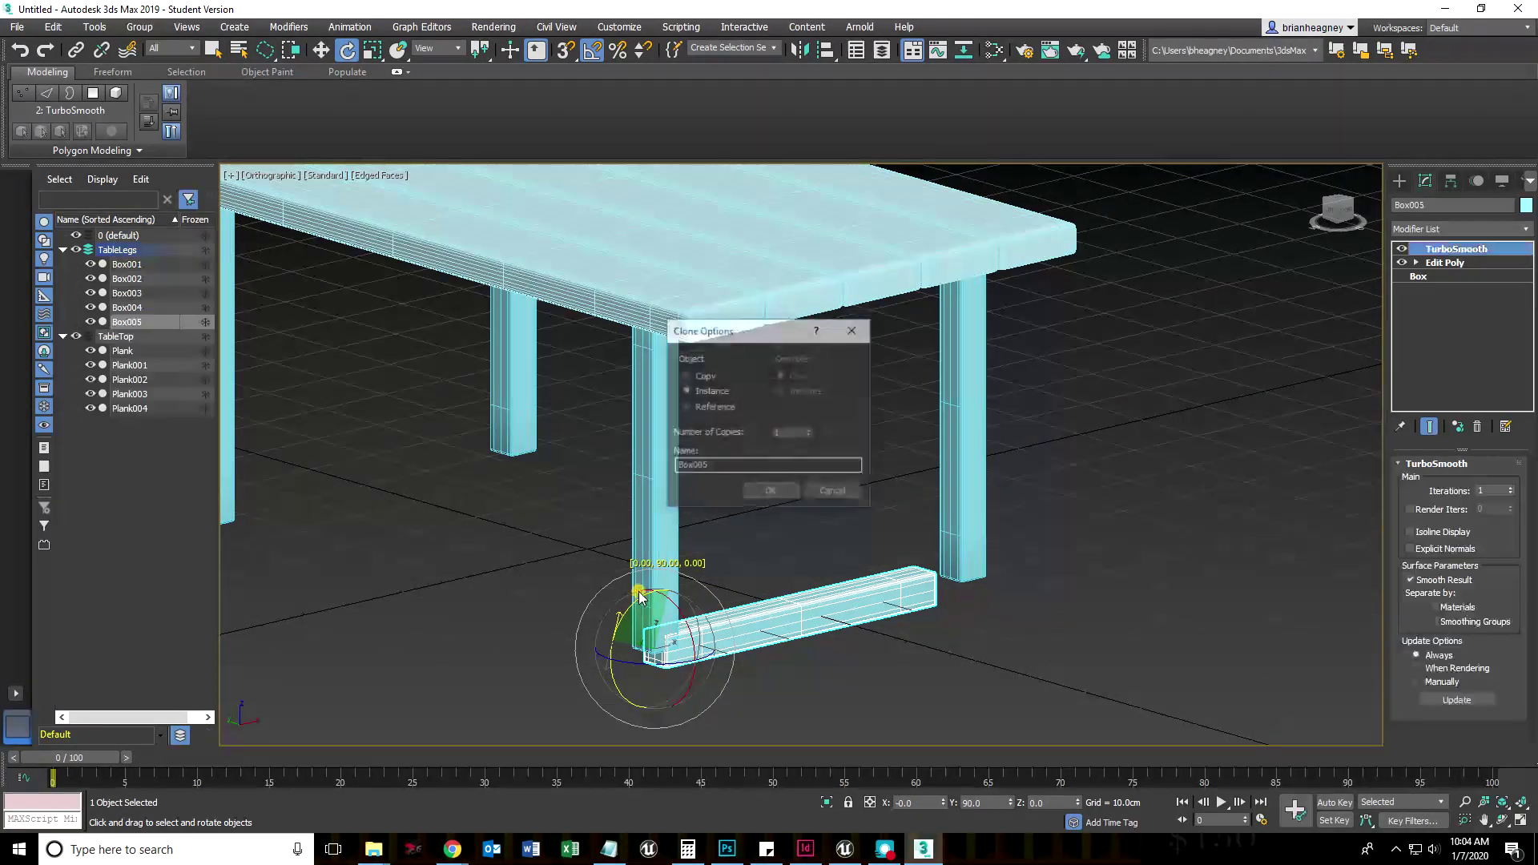
left_click(686, 391)
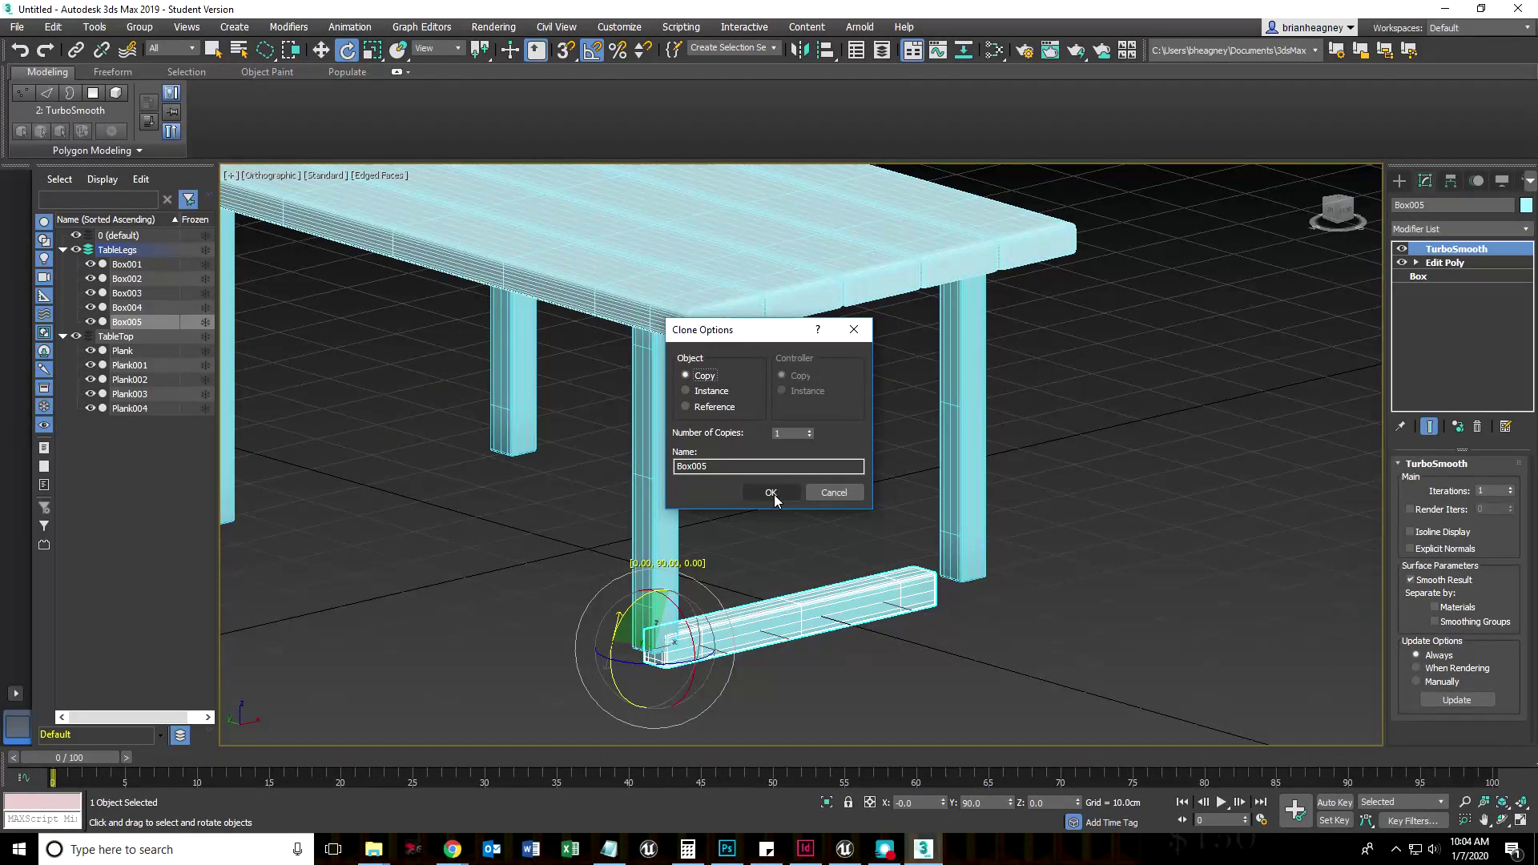
left_click_drag(713, 467, 638, 470)
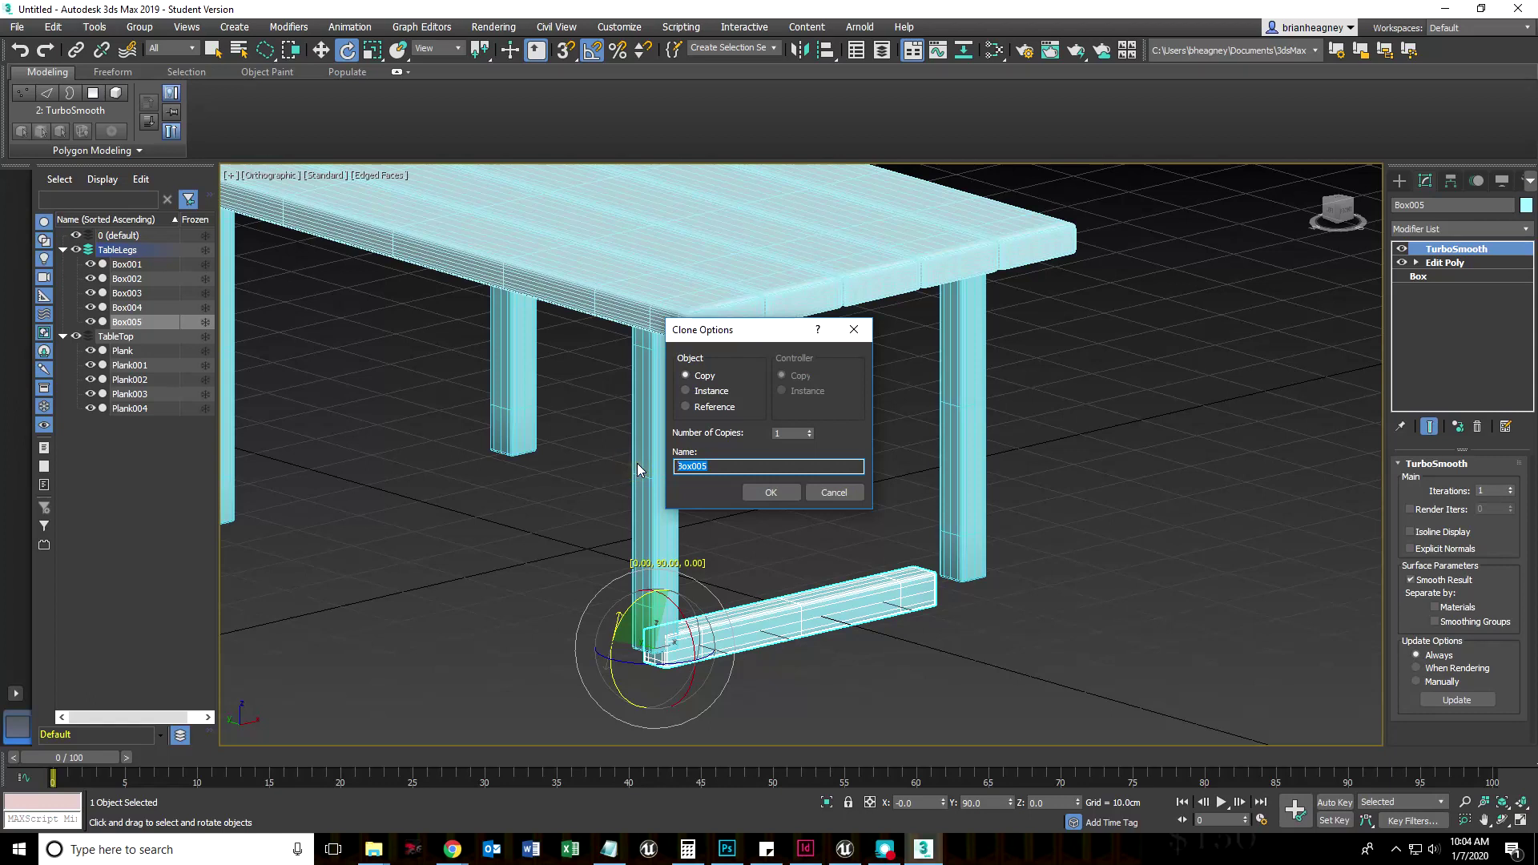
type("Bar")
key("Return")
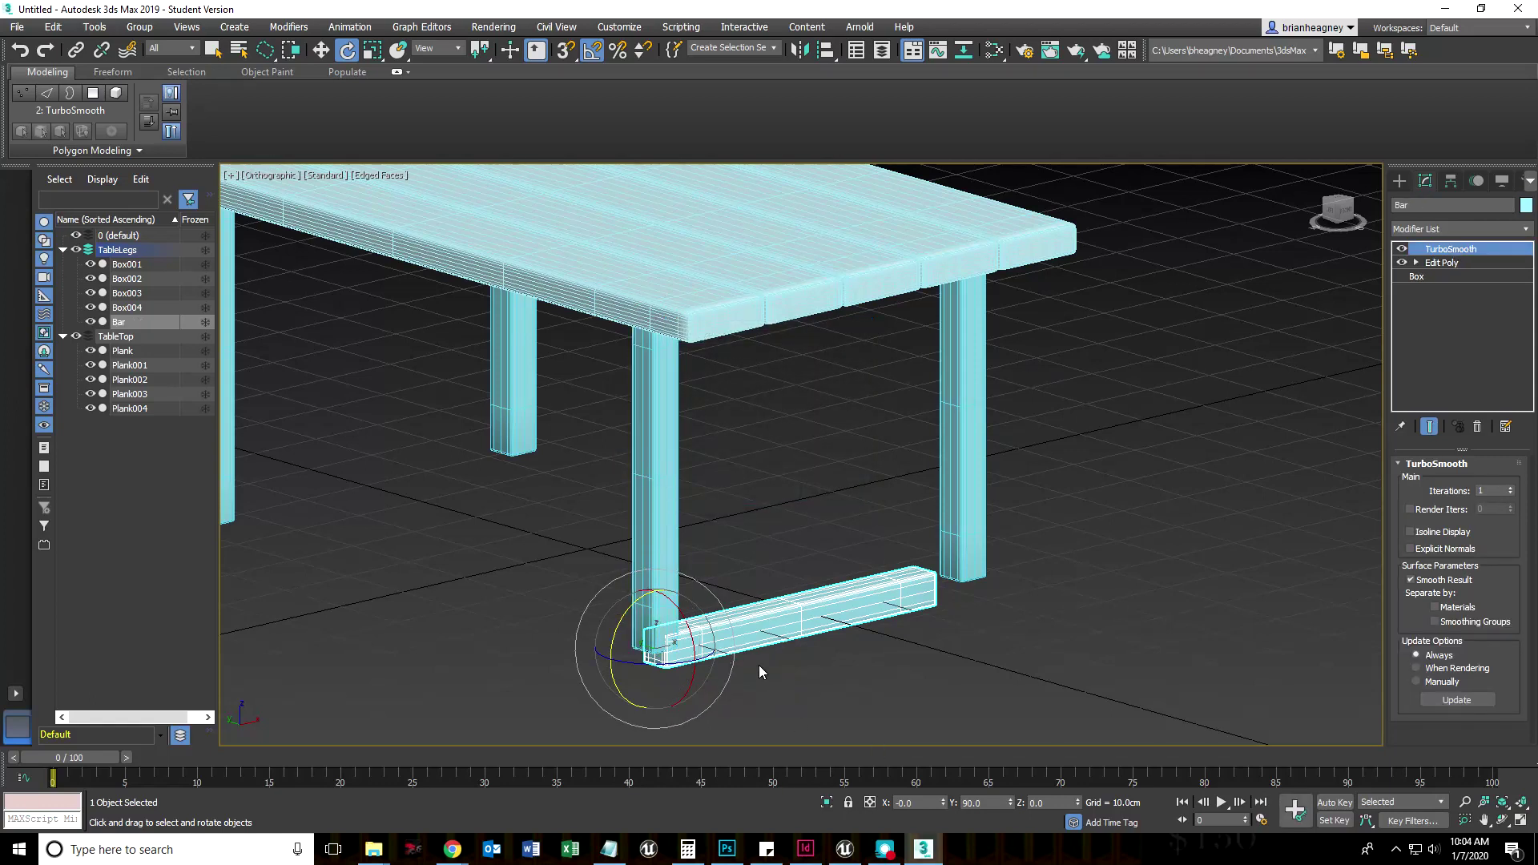
Step: Slide the Bar along X between the two near-end legs, with its starting end inside leg Box001 at about X -24.3 cm
left_click(734, 670)
left_click(681, 653)
key("w")
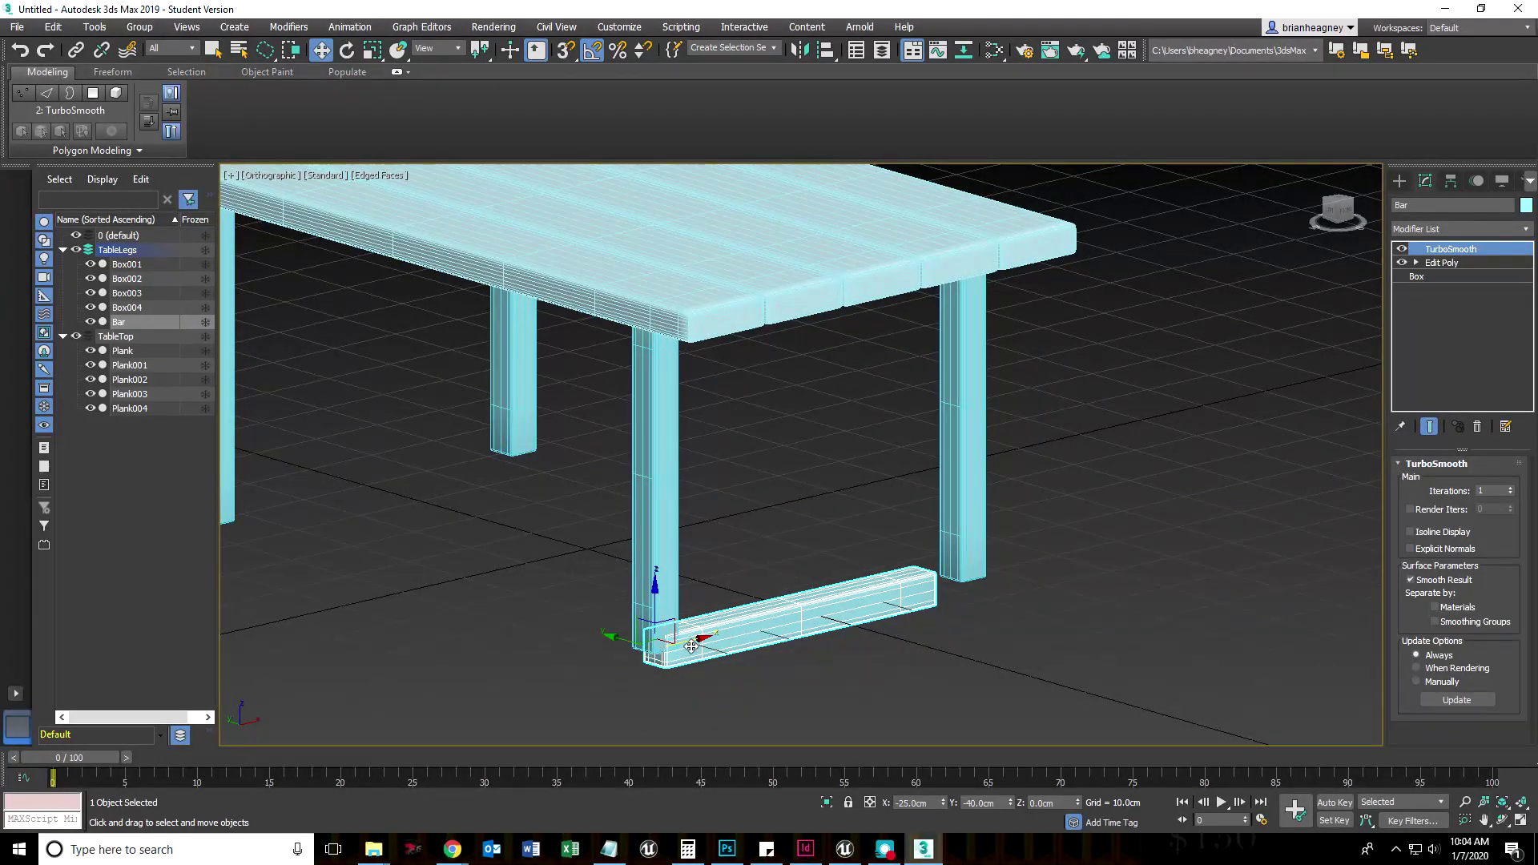
left_click_drag(694, 642, 800, 660)
key("l")
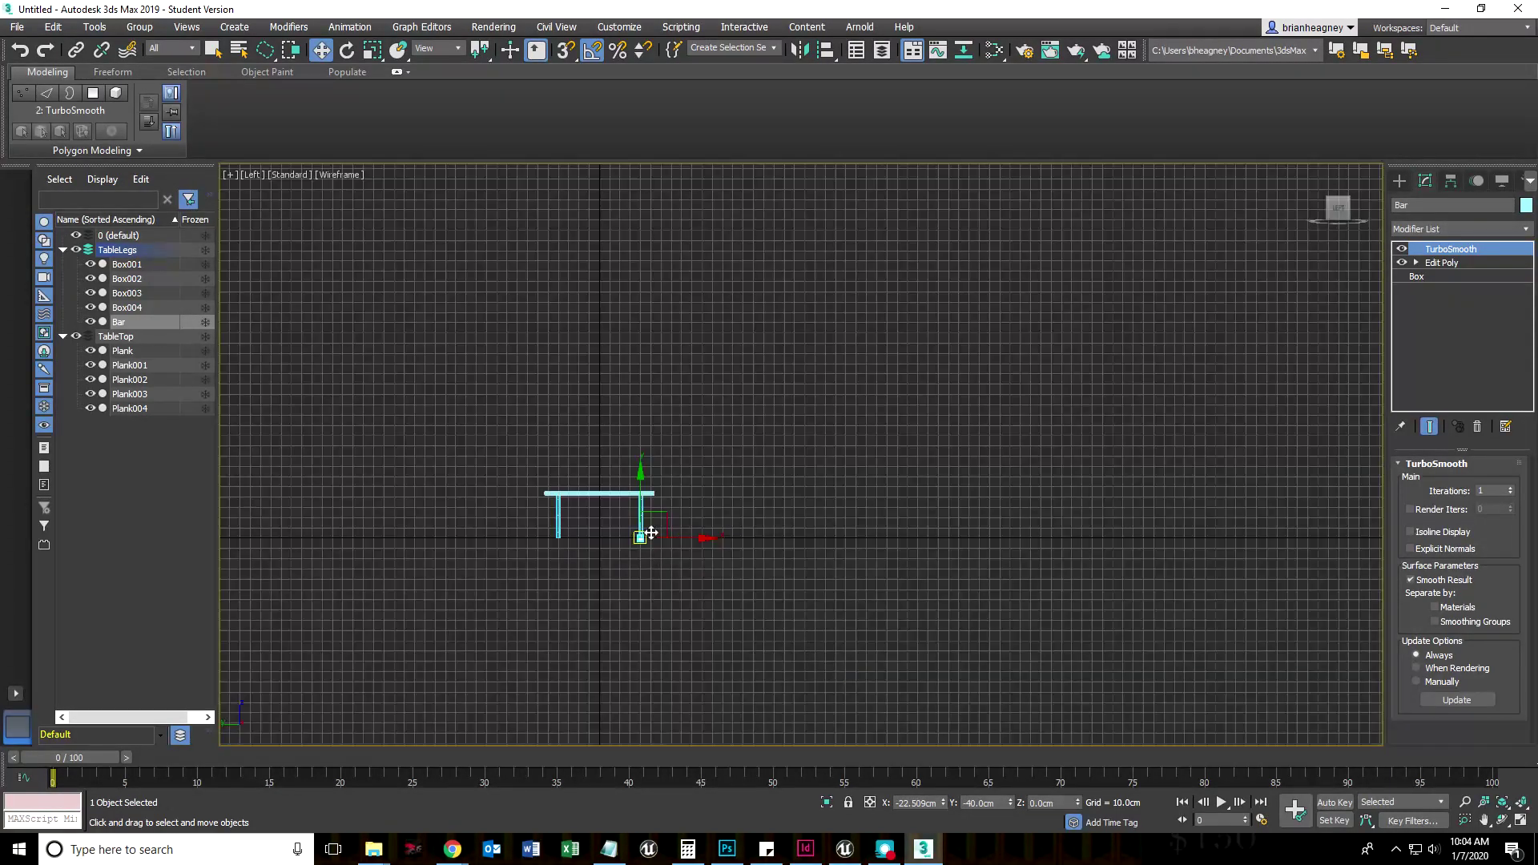
scroll(640, 561, "up", 5)
key("f")
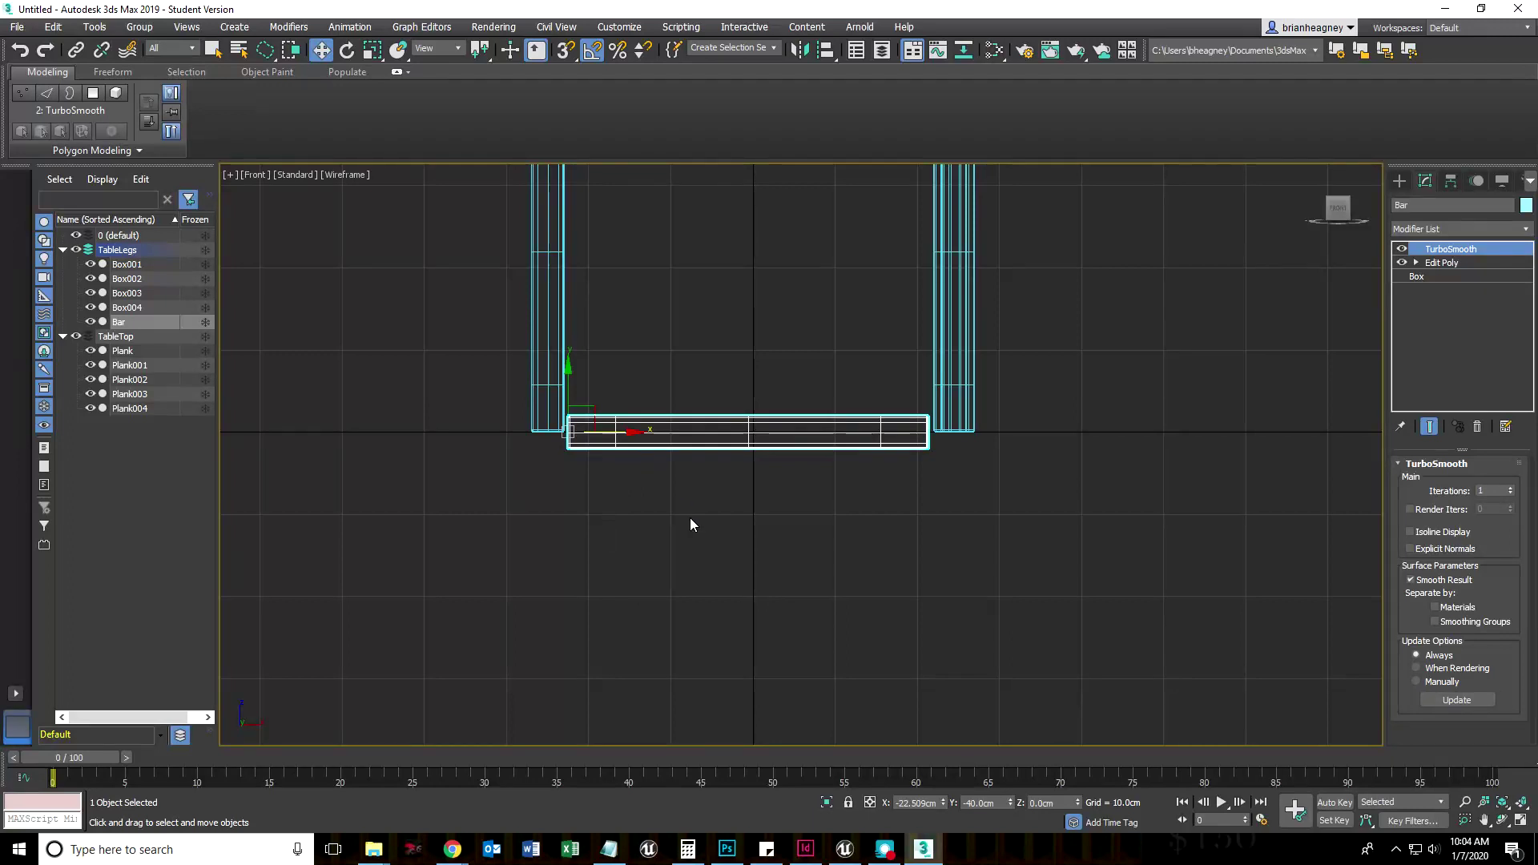
scroll(690, 522, "up", 2)
left_click(570, 390)
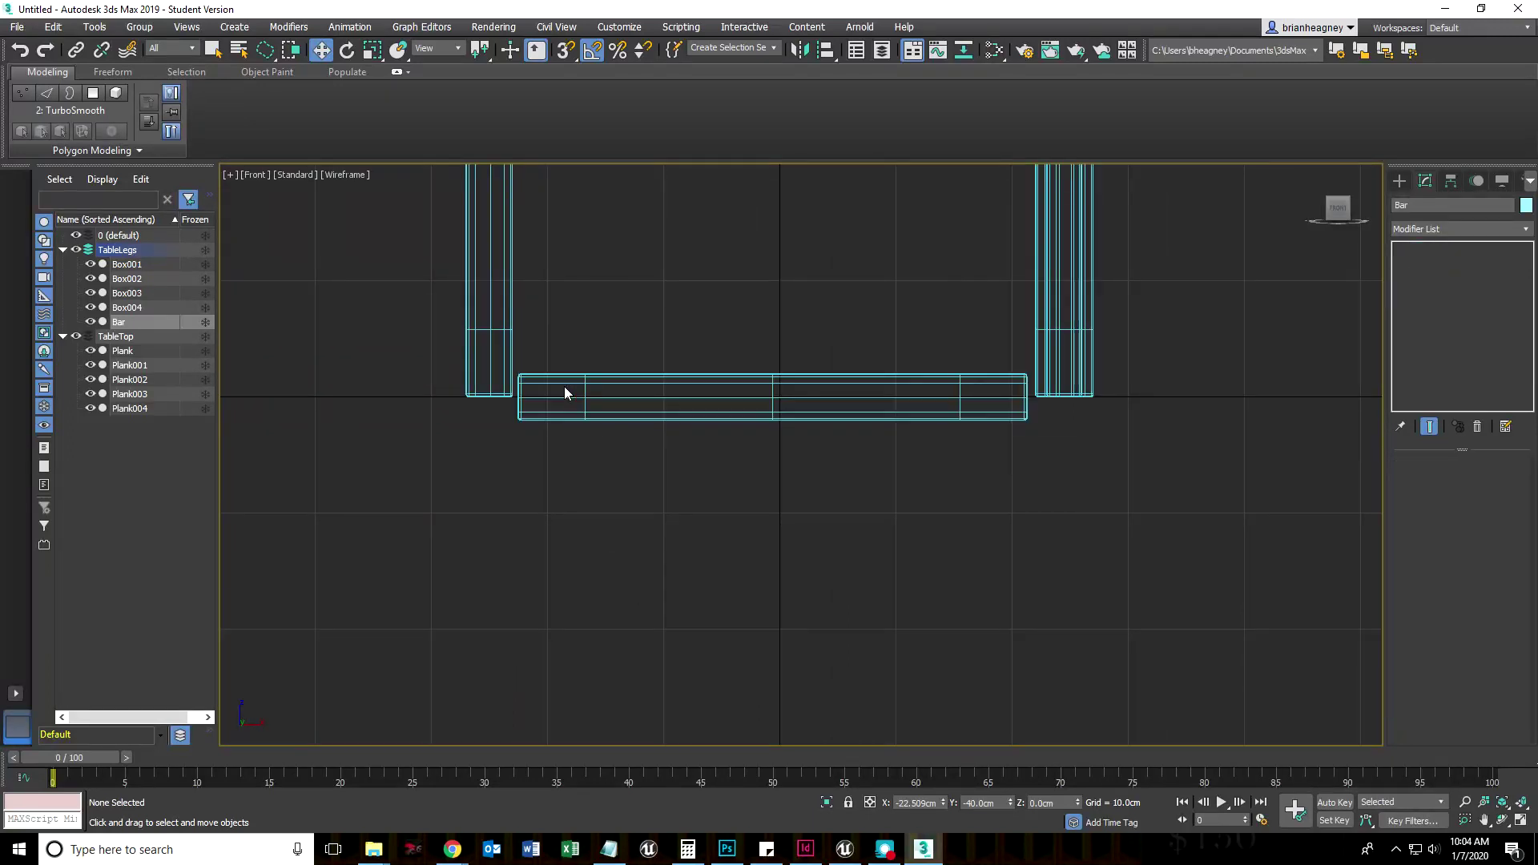
left_click(561, 397)
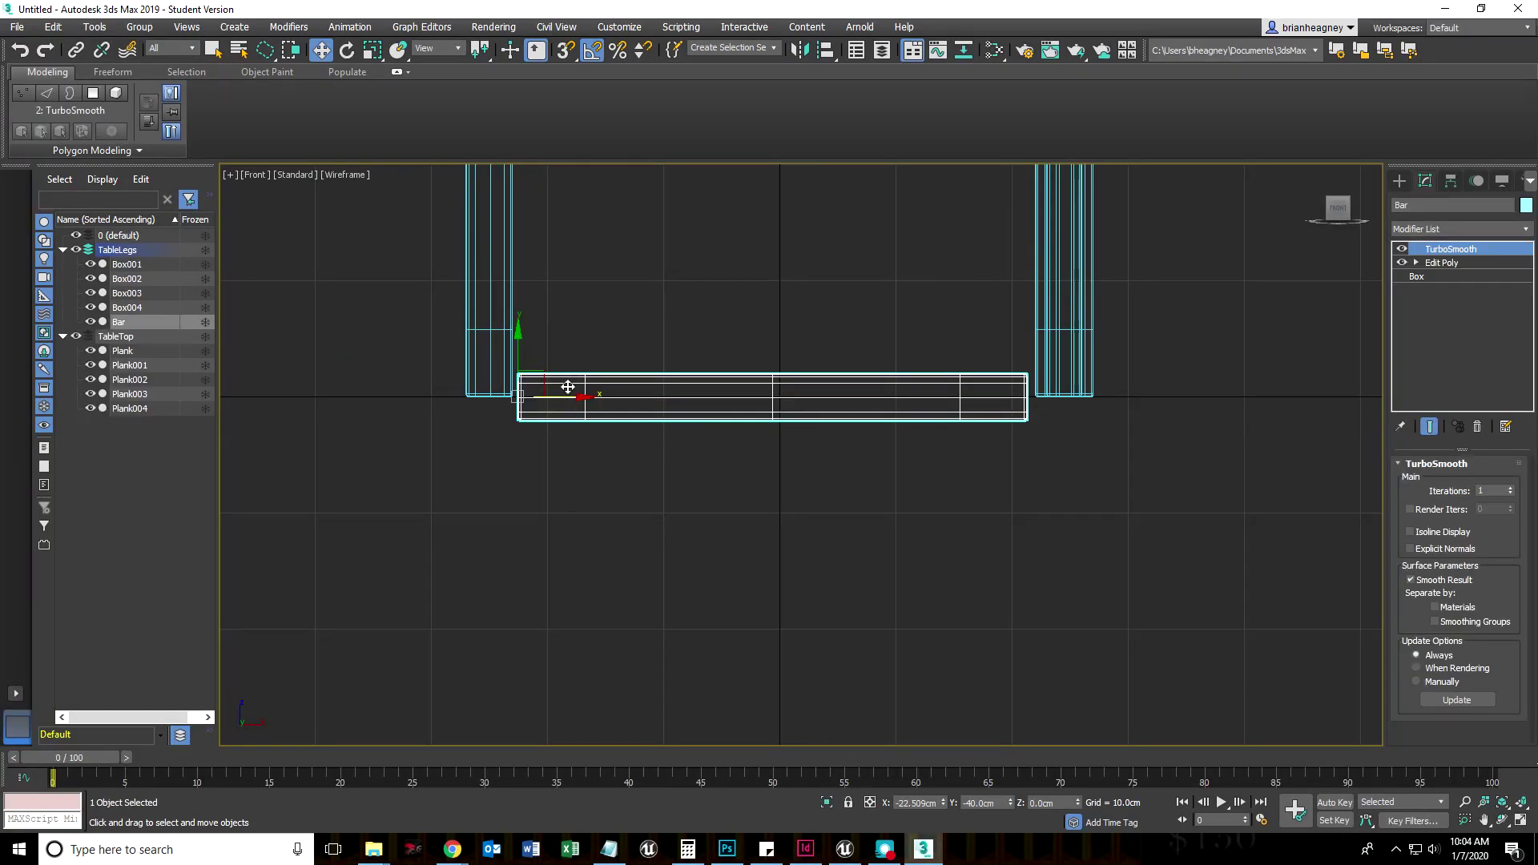
left_click_drag(569, 389, 547, 391)
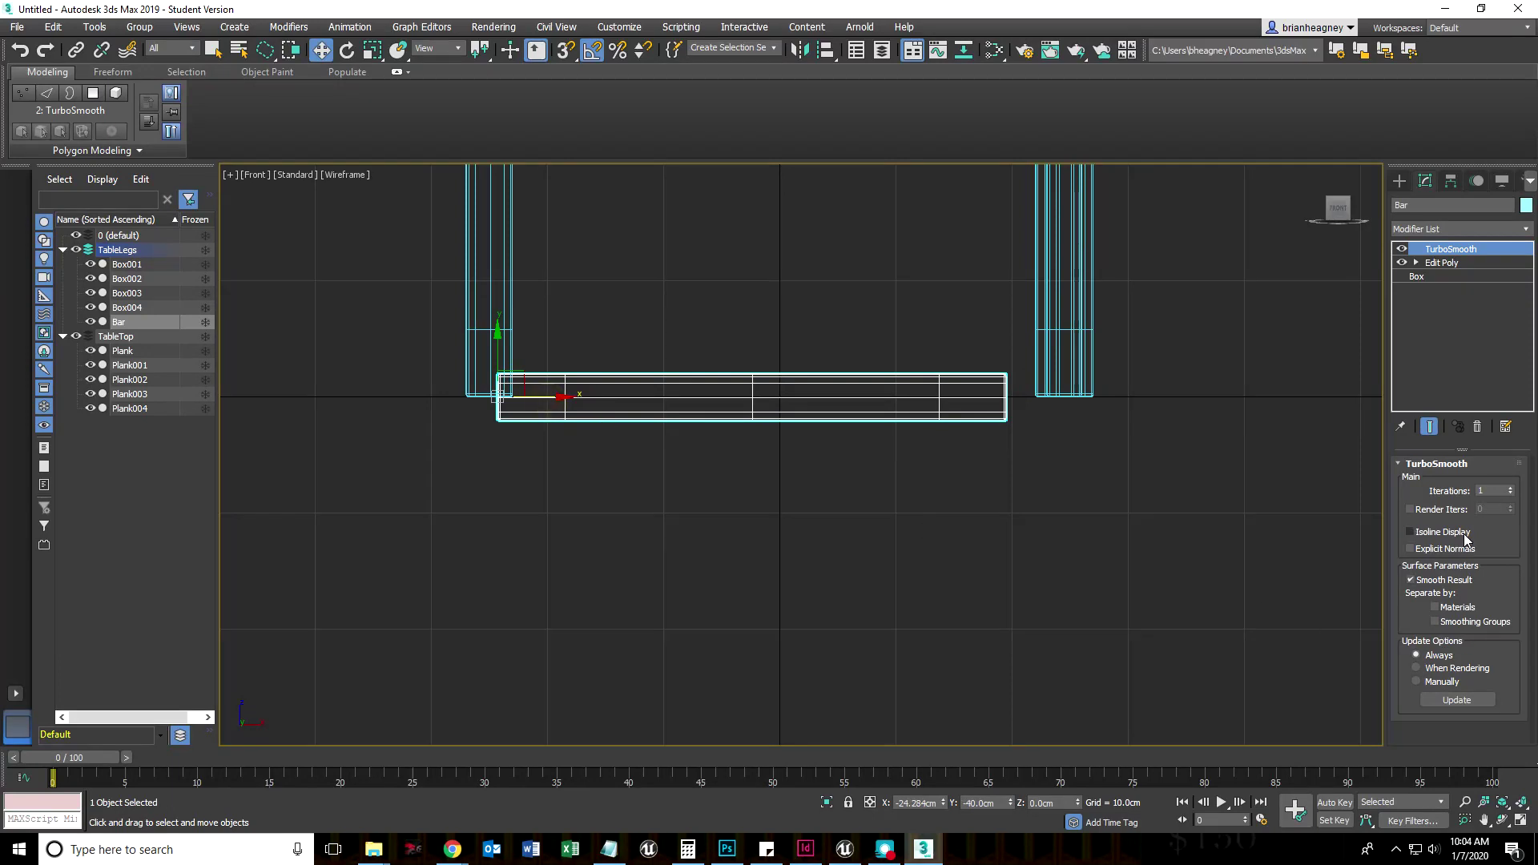
Step: Set the Bar's base box height to 48 cm and raise the Bar to just beneath the tabletop, at about Z 39.7 cm
left_click(1432, 275)
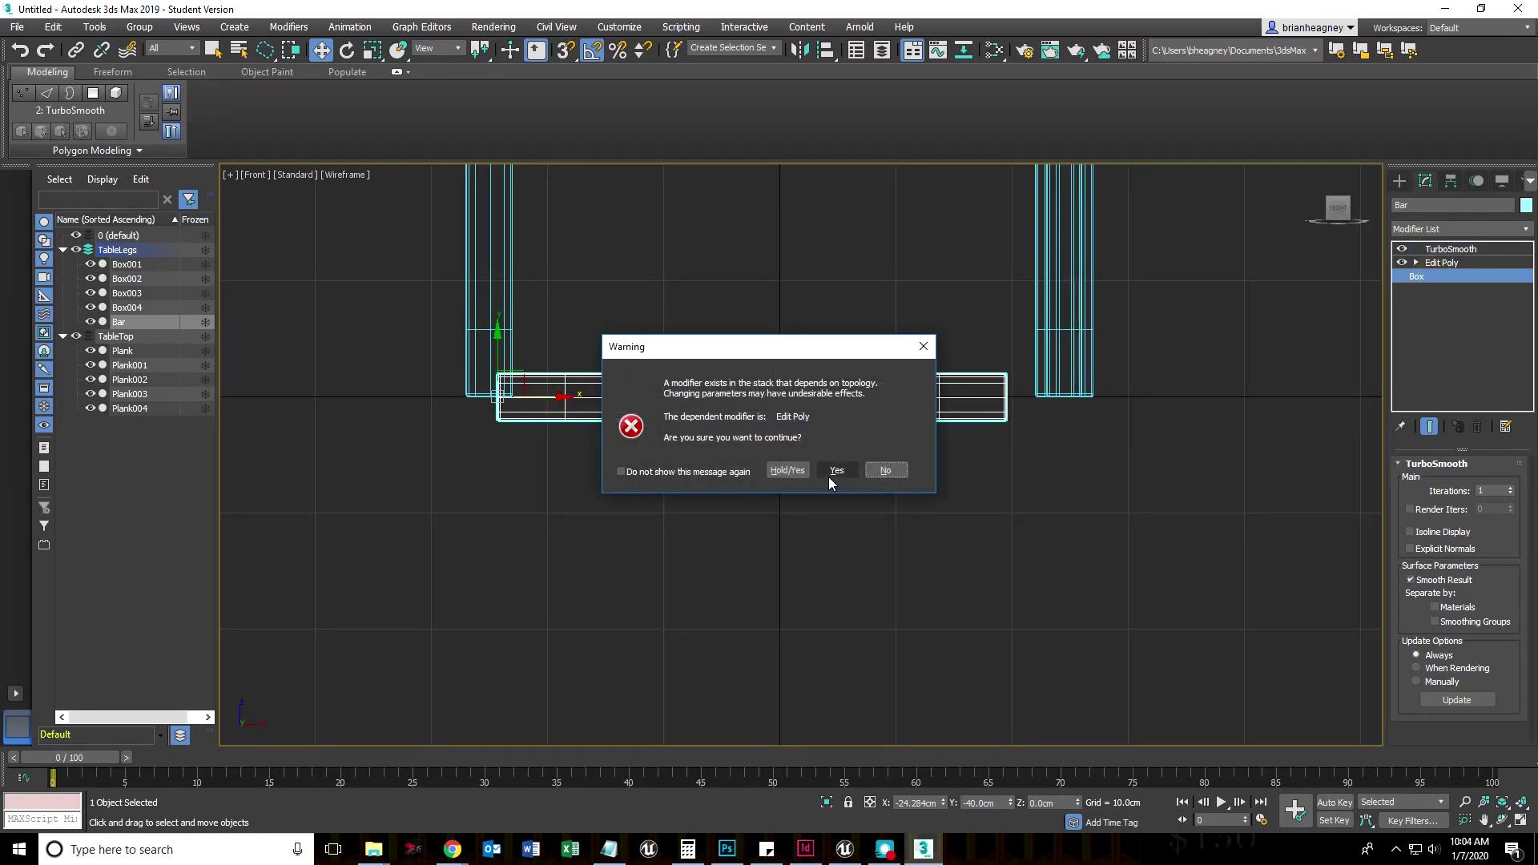
left_click(835, 474)
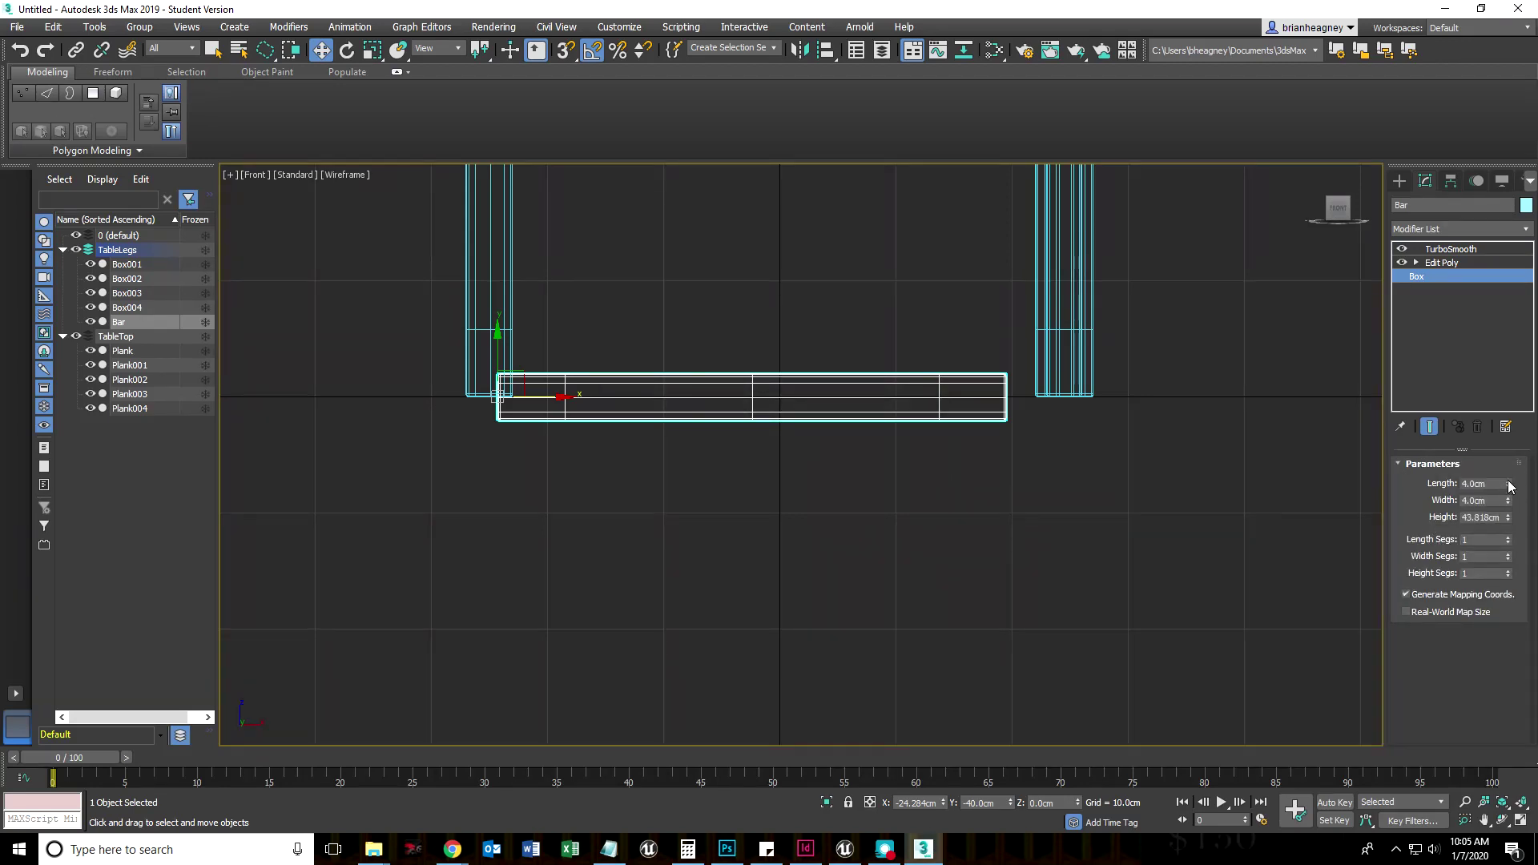
left_click_drag(1508, 523, 1511, 520)
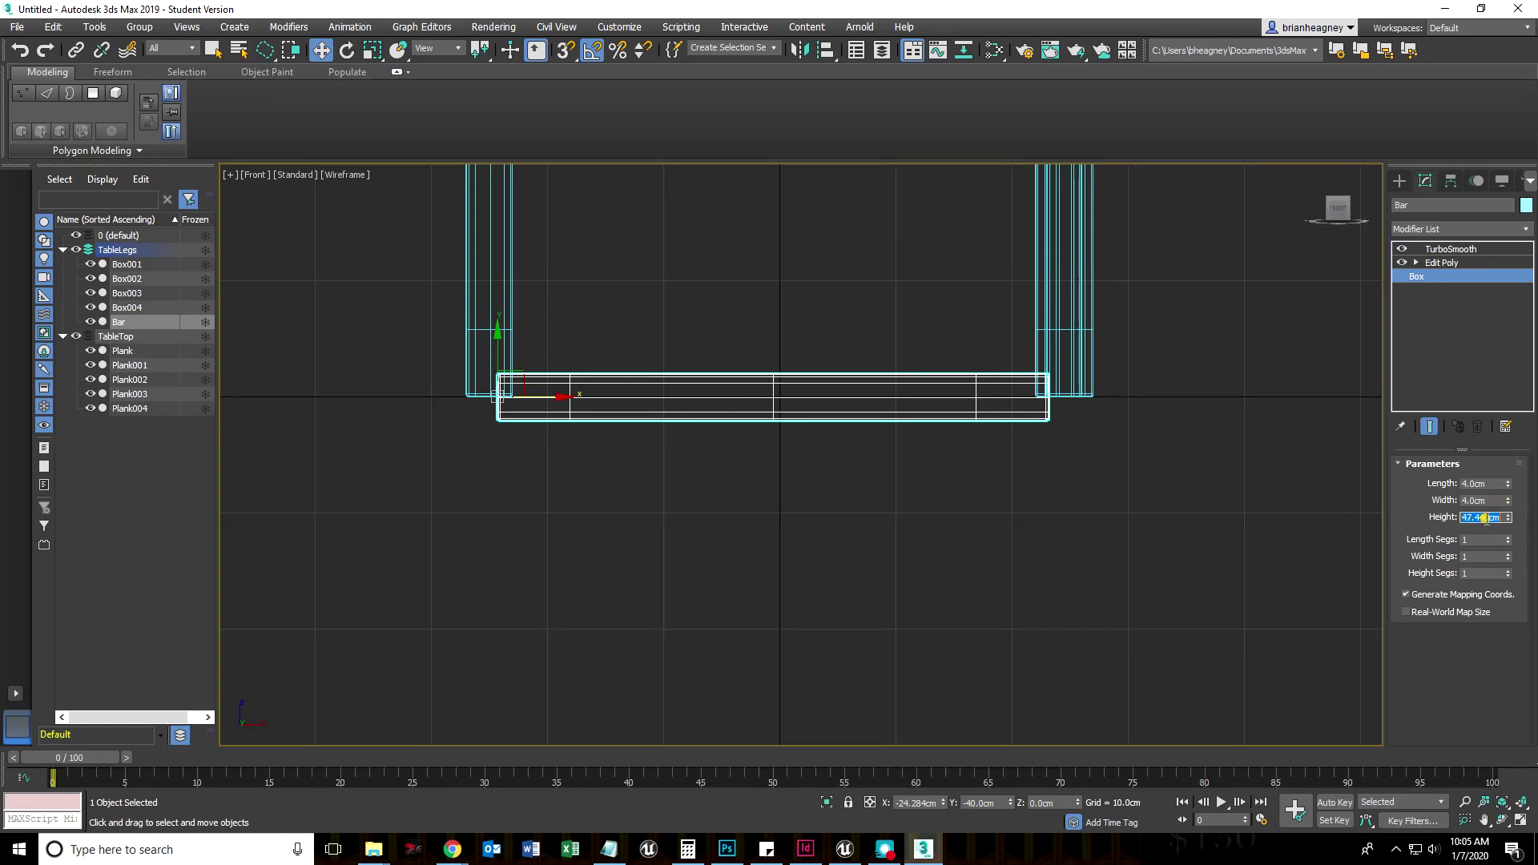
type("48")
key("Return")
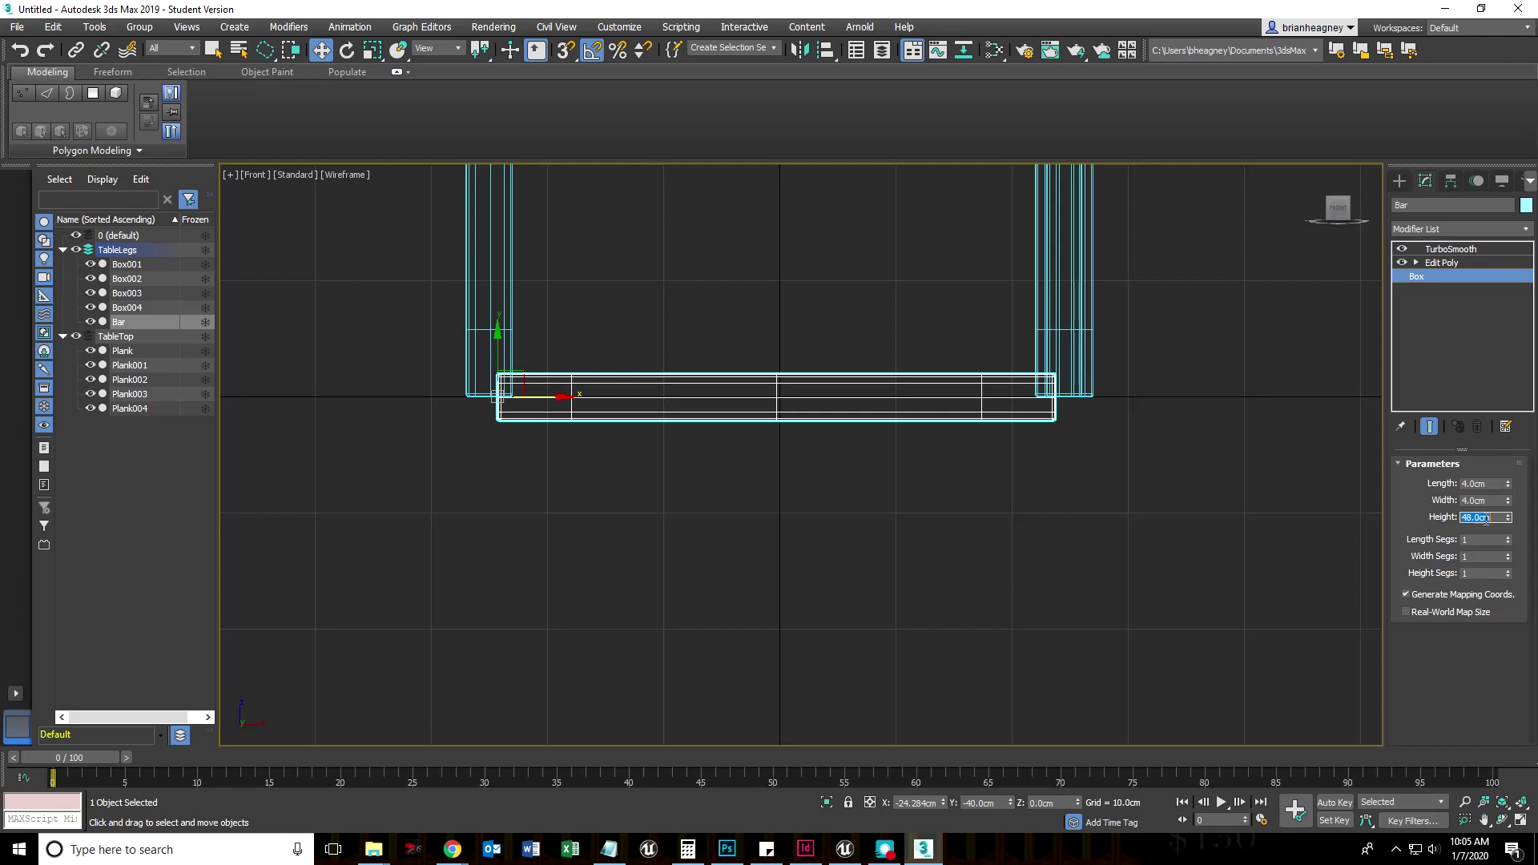
left_click_drag(554, 398, 526, 213)
scroll(589, 512, "down", 3)
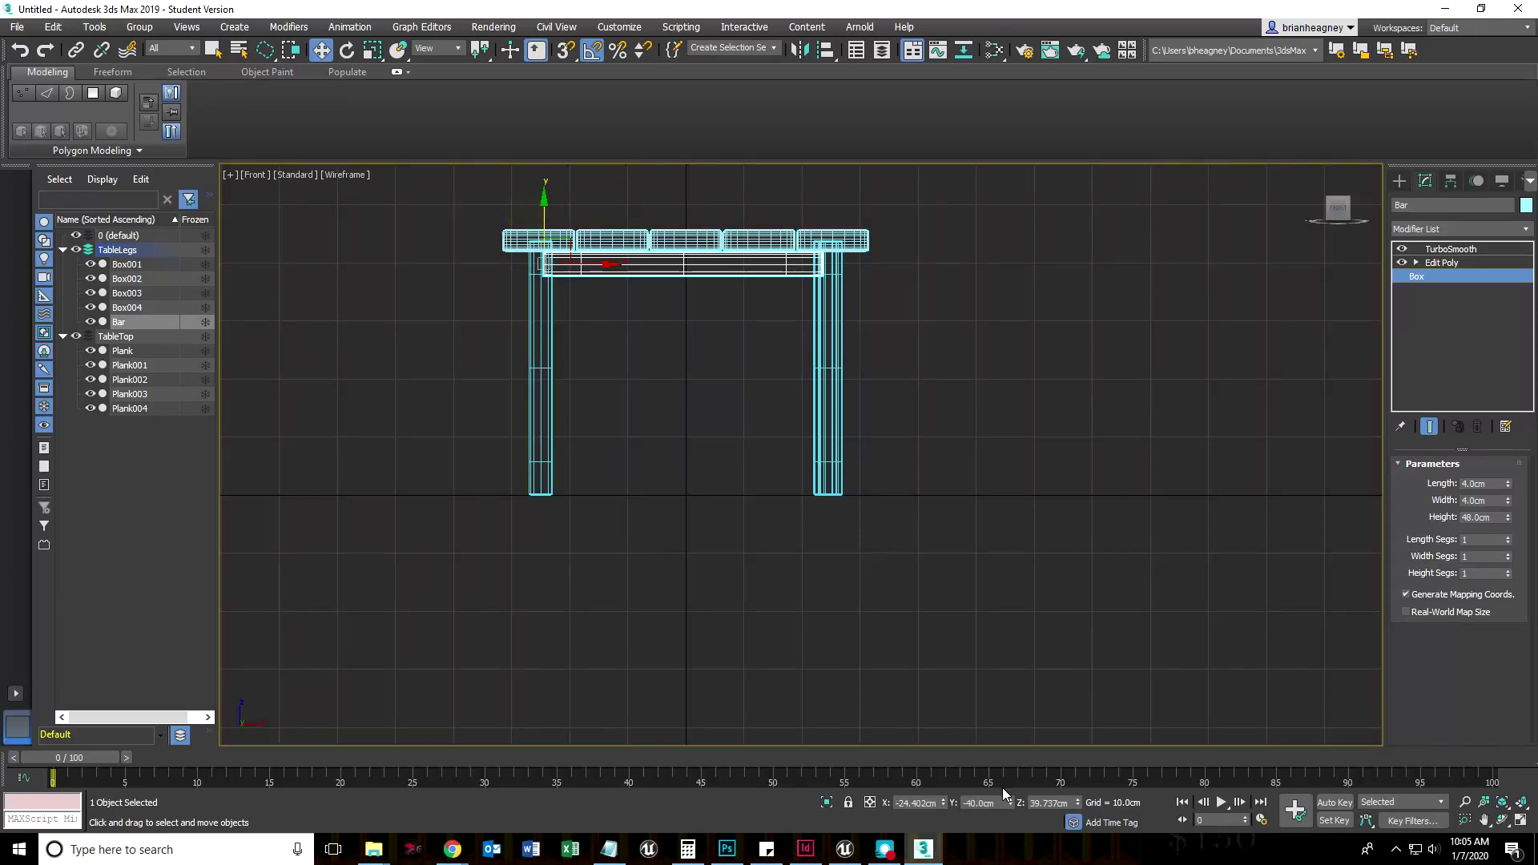
Step: Switch to Photoshop, show the Layer 2 reference photo to examine the support under the tabletop, and return to 3ds Max
left_click(729, 850)
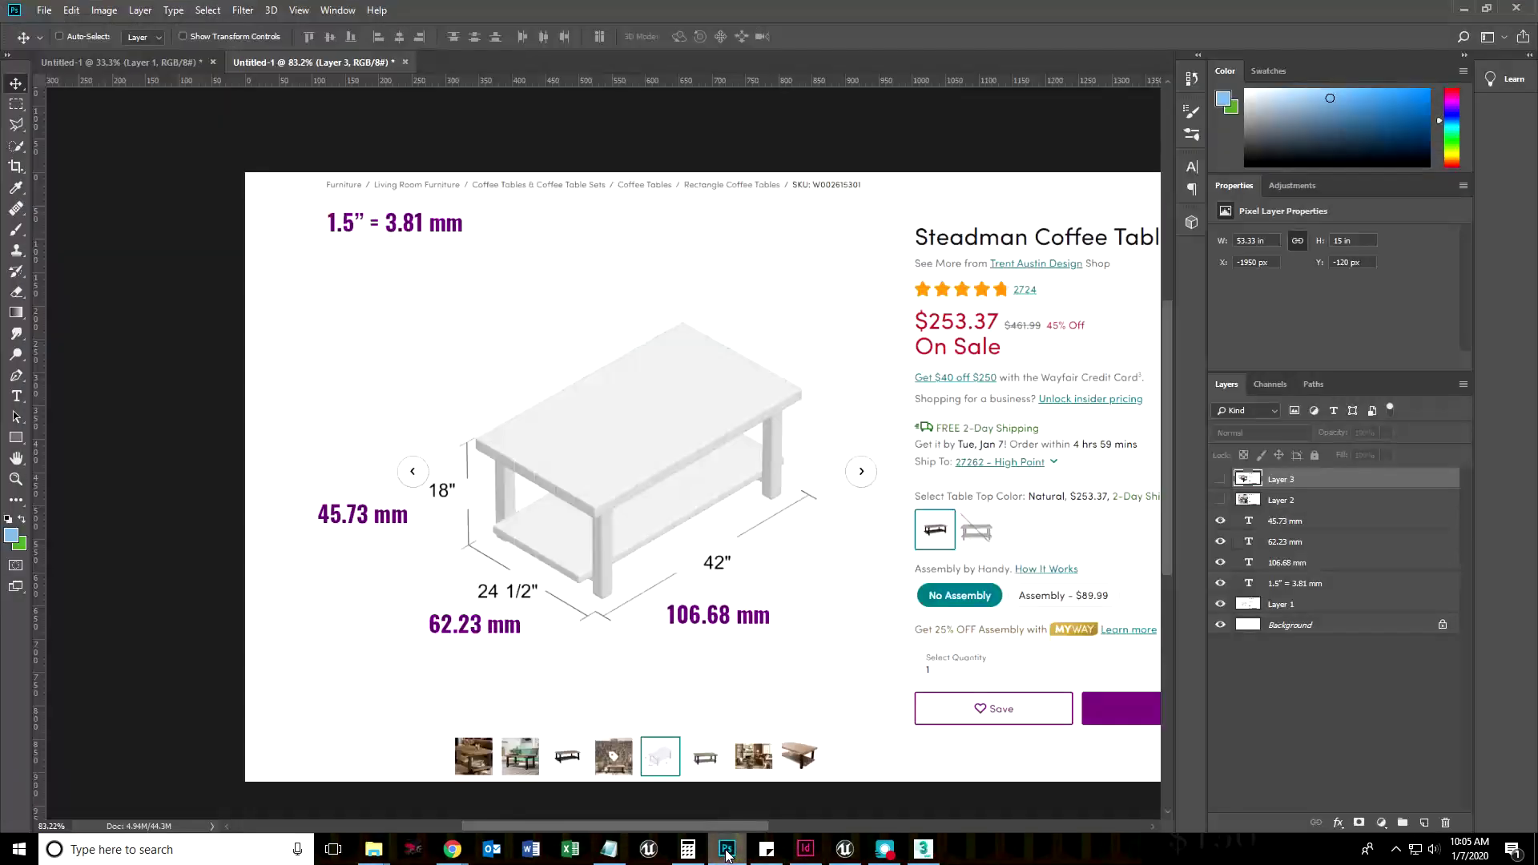
left_click(1220, 500)
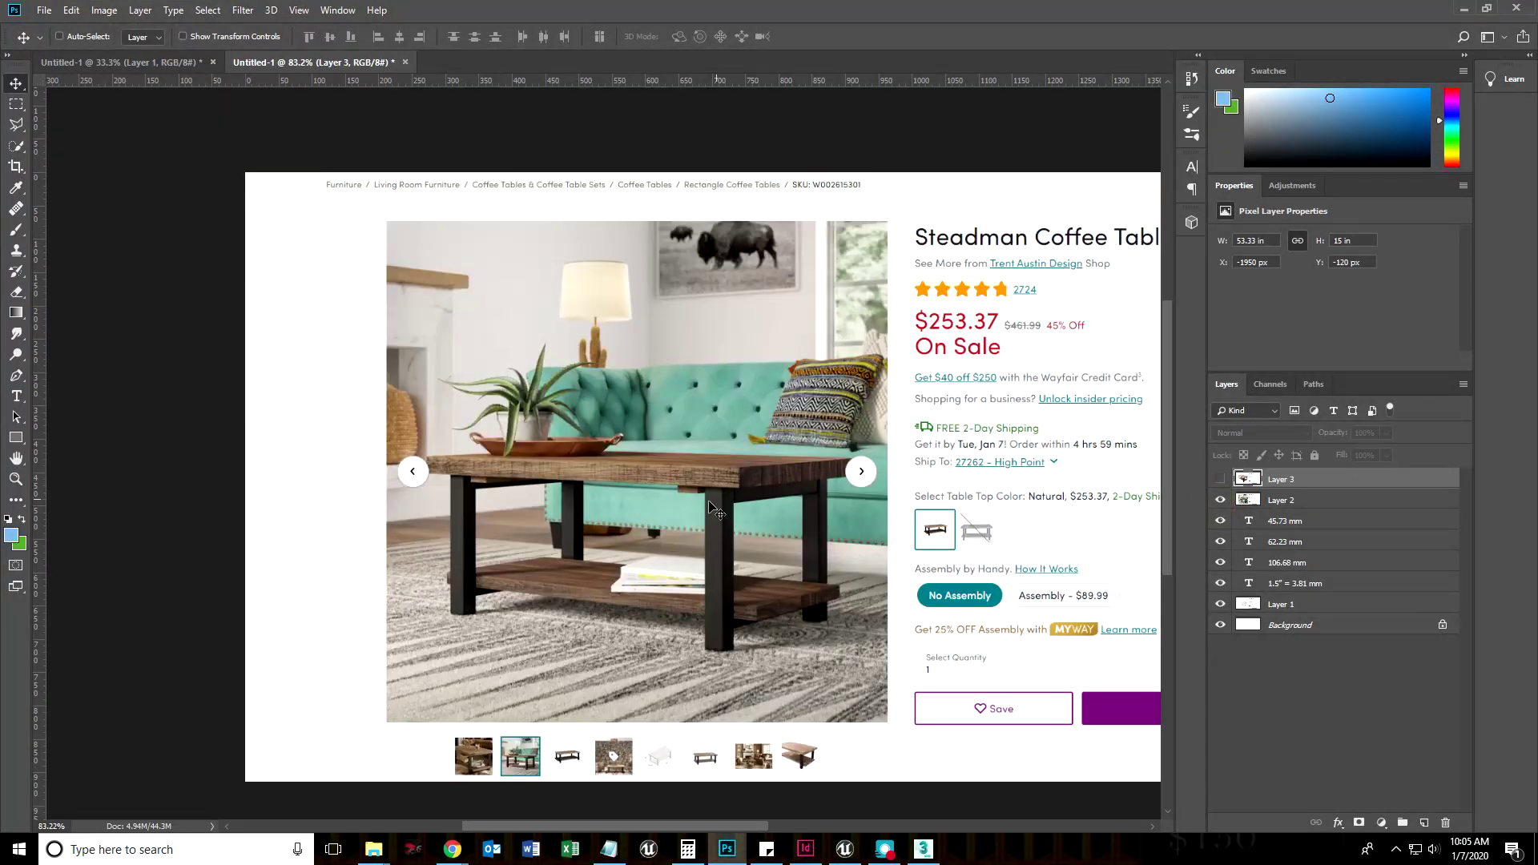
left_click(1484, 7)
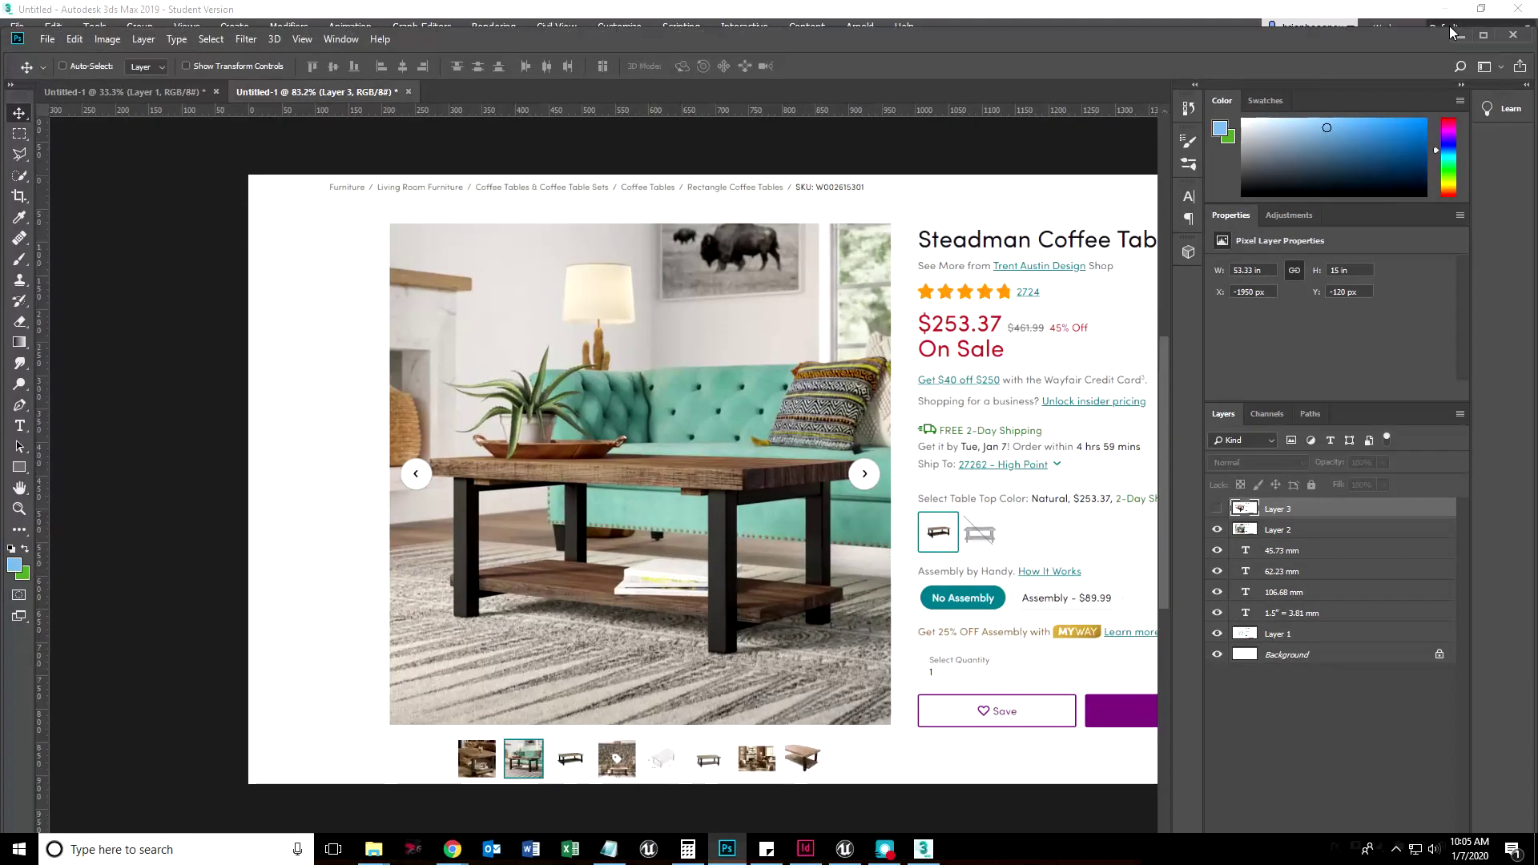
left_click(1475, 30)
left_click(1463, 8)
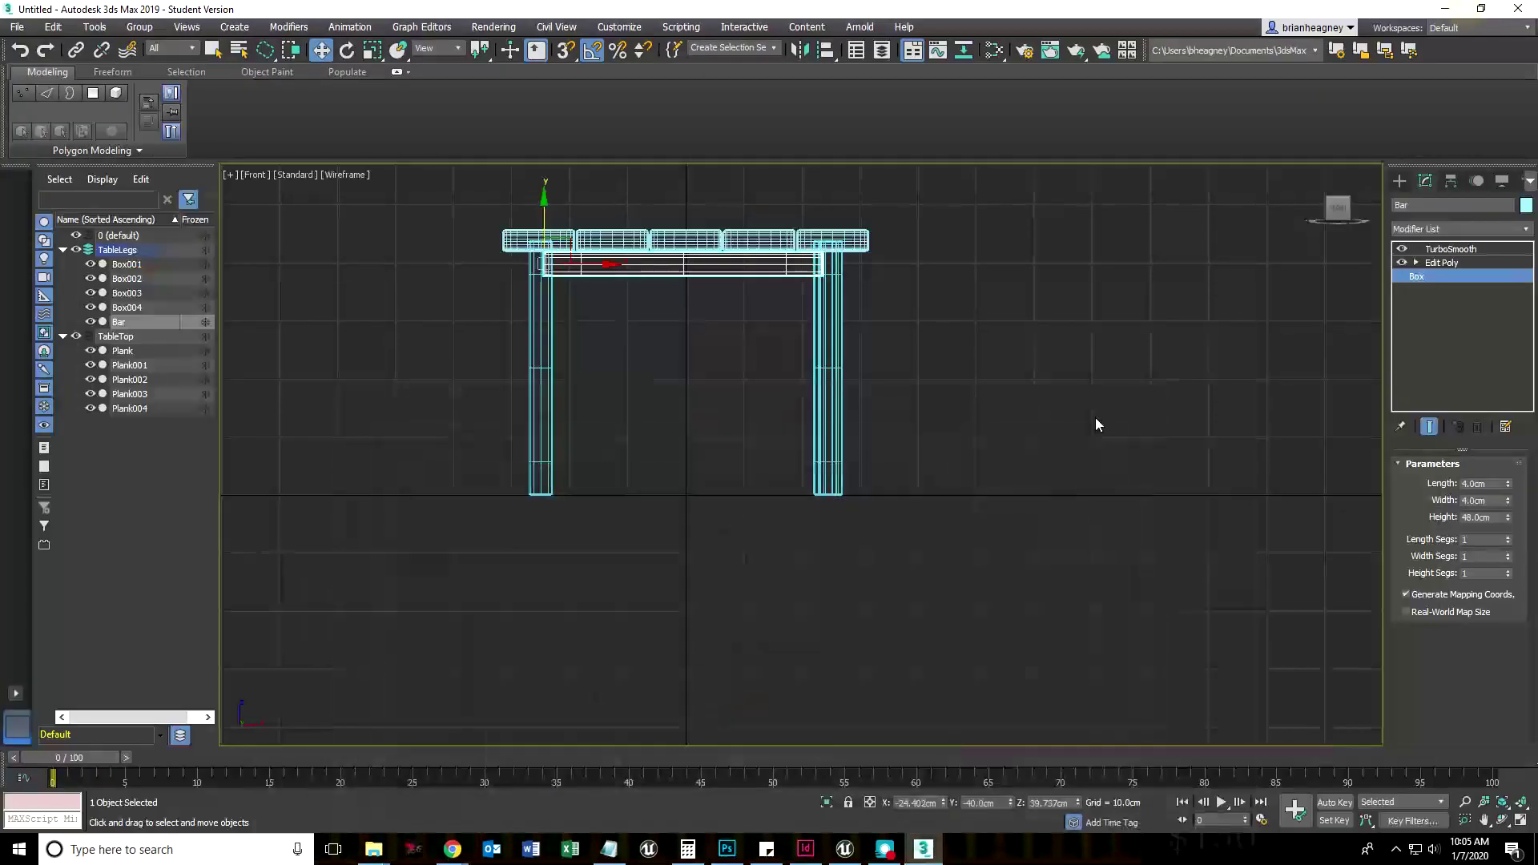
Step: Examine the Bar's fit against the legs and the underside of the tabletop in the left, front and orthographic views
middle_click_drag(667, 452, 671, 473)
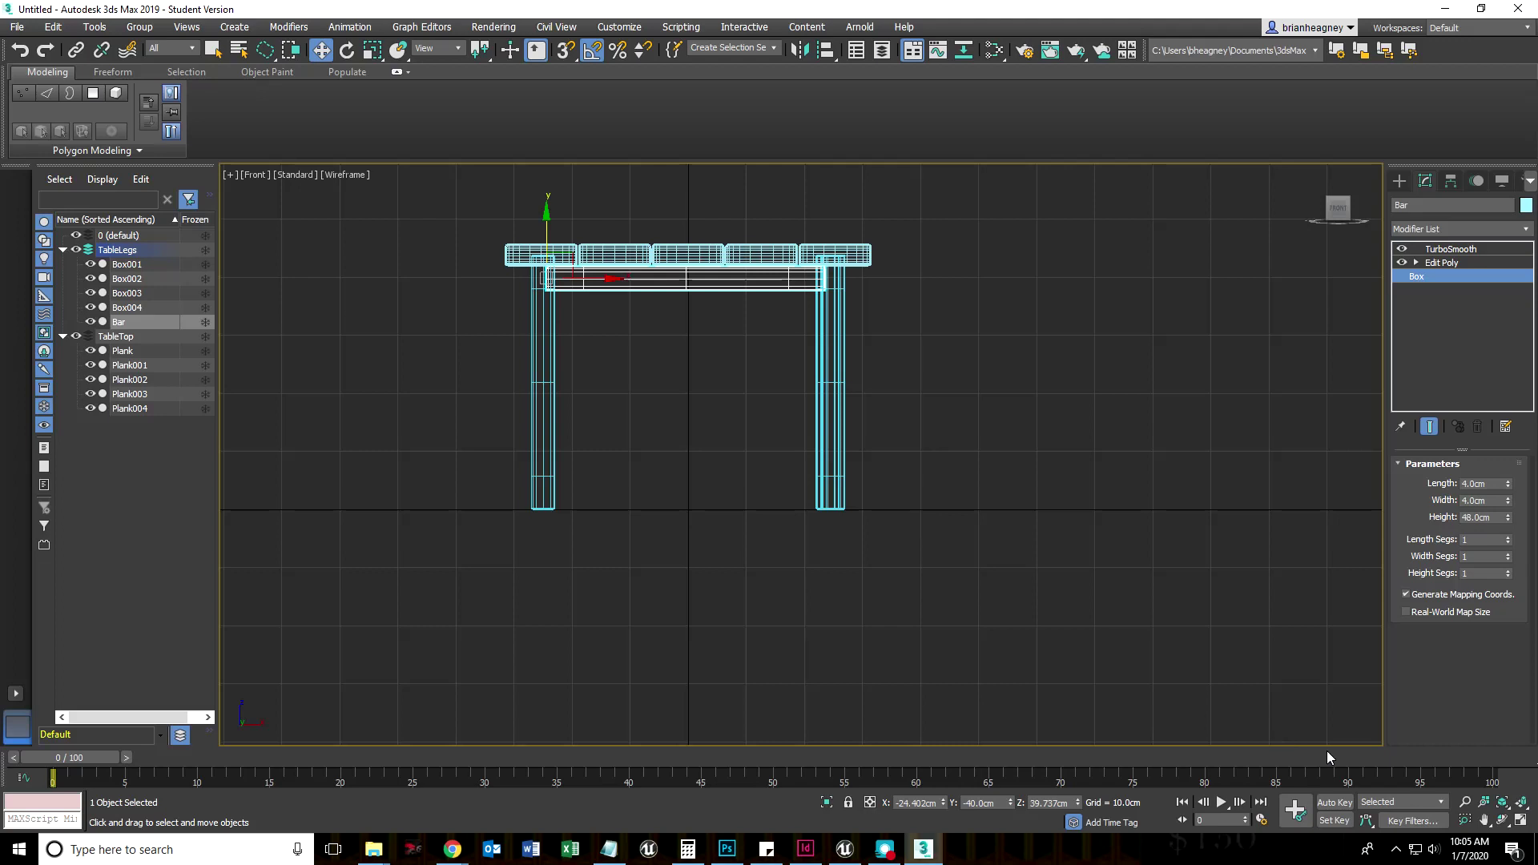
left_click(1514, 819)
scroll(961, 336, "up", 4)
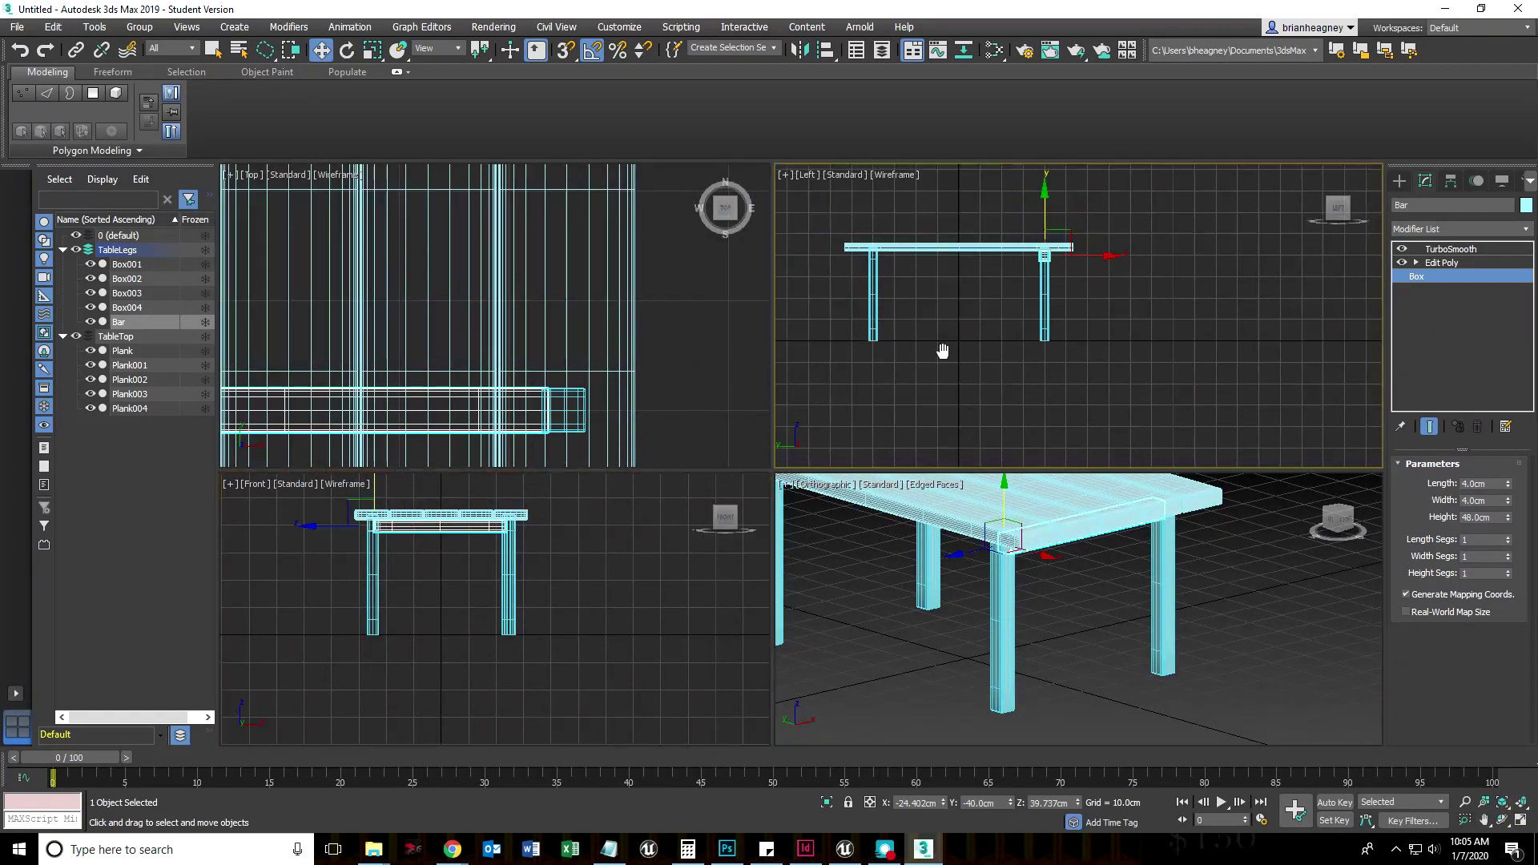
scroll(1001, 250, "up", 3)
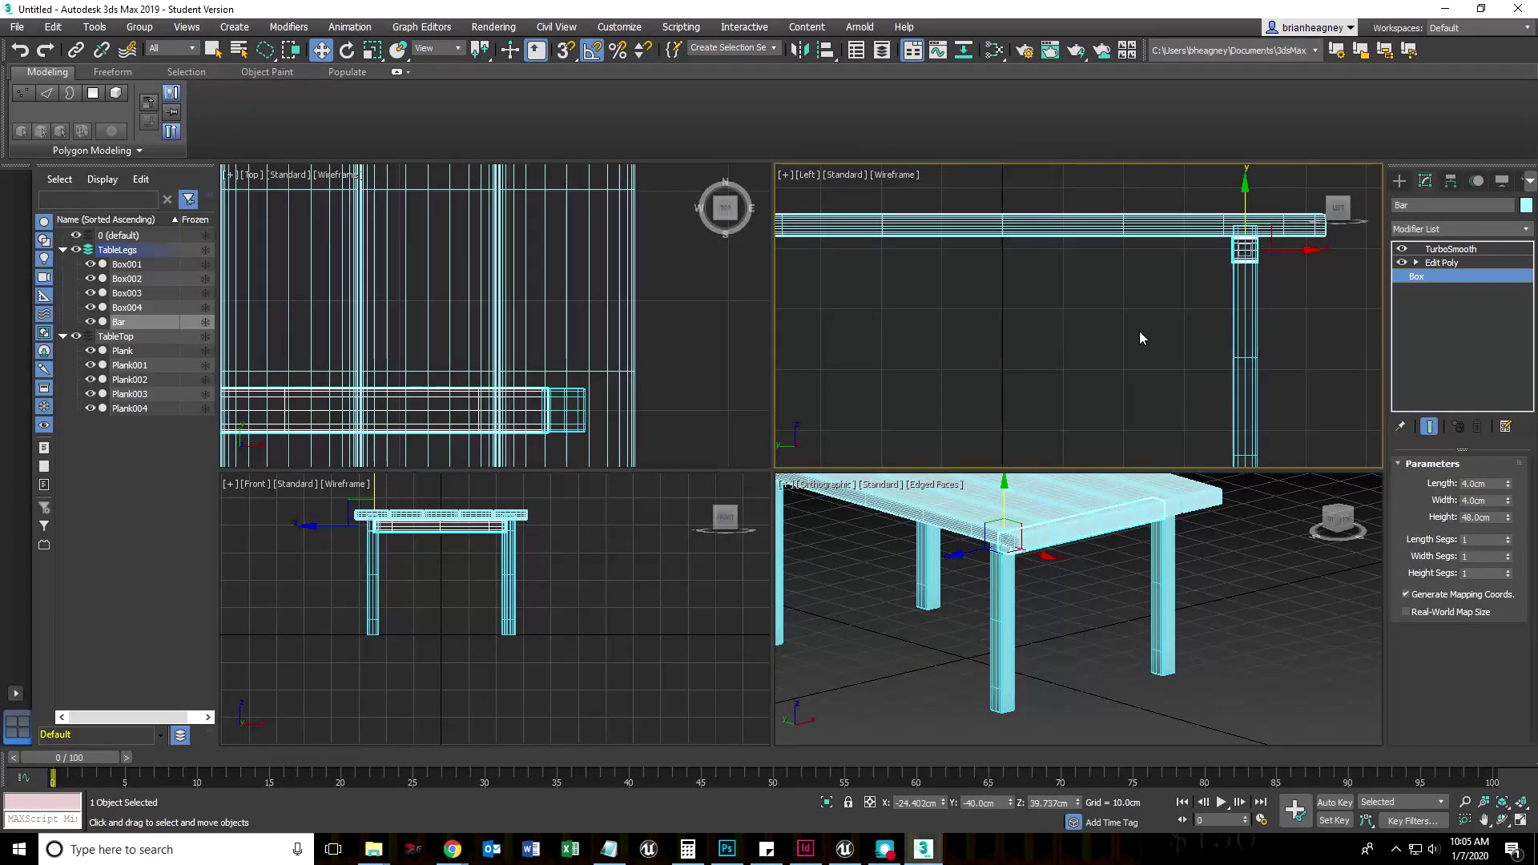
scroll(1277, 264, "up", 2)
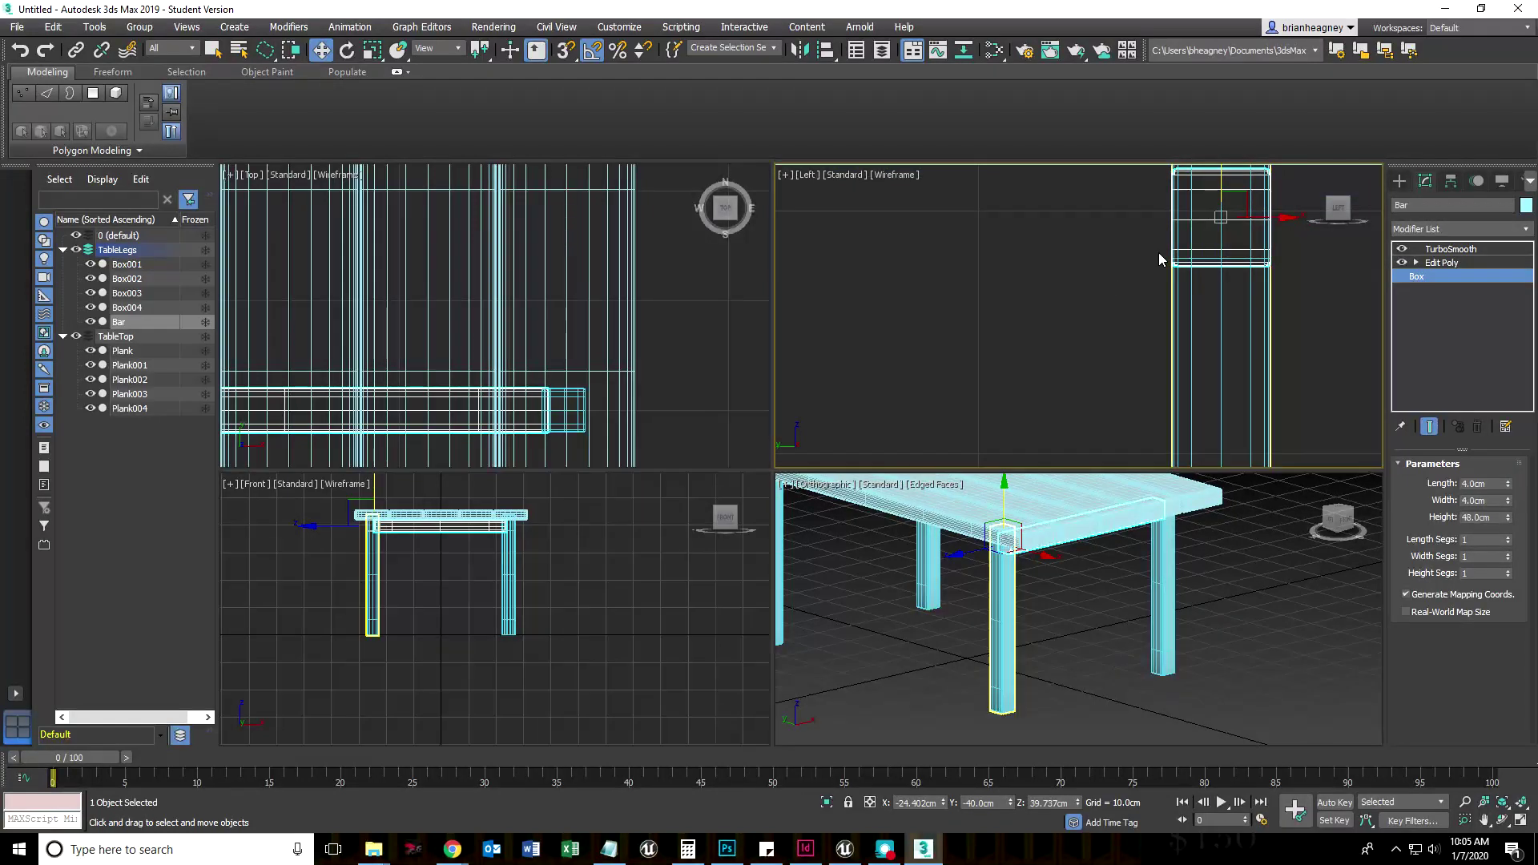
middle_click_drag(1073, 318, 1029, 375)
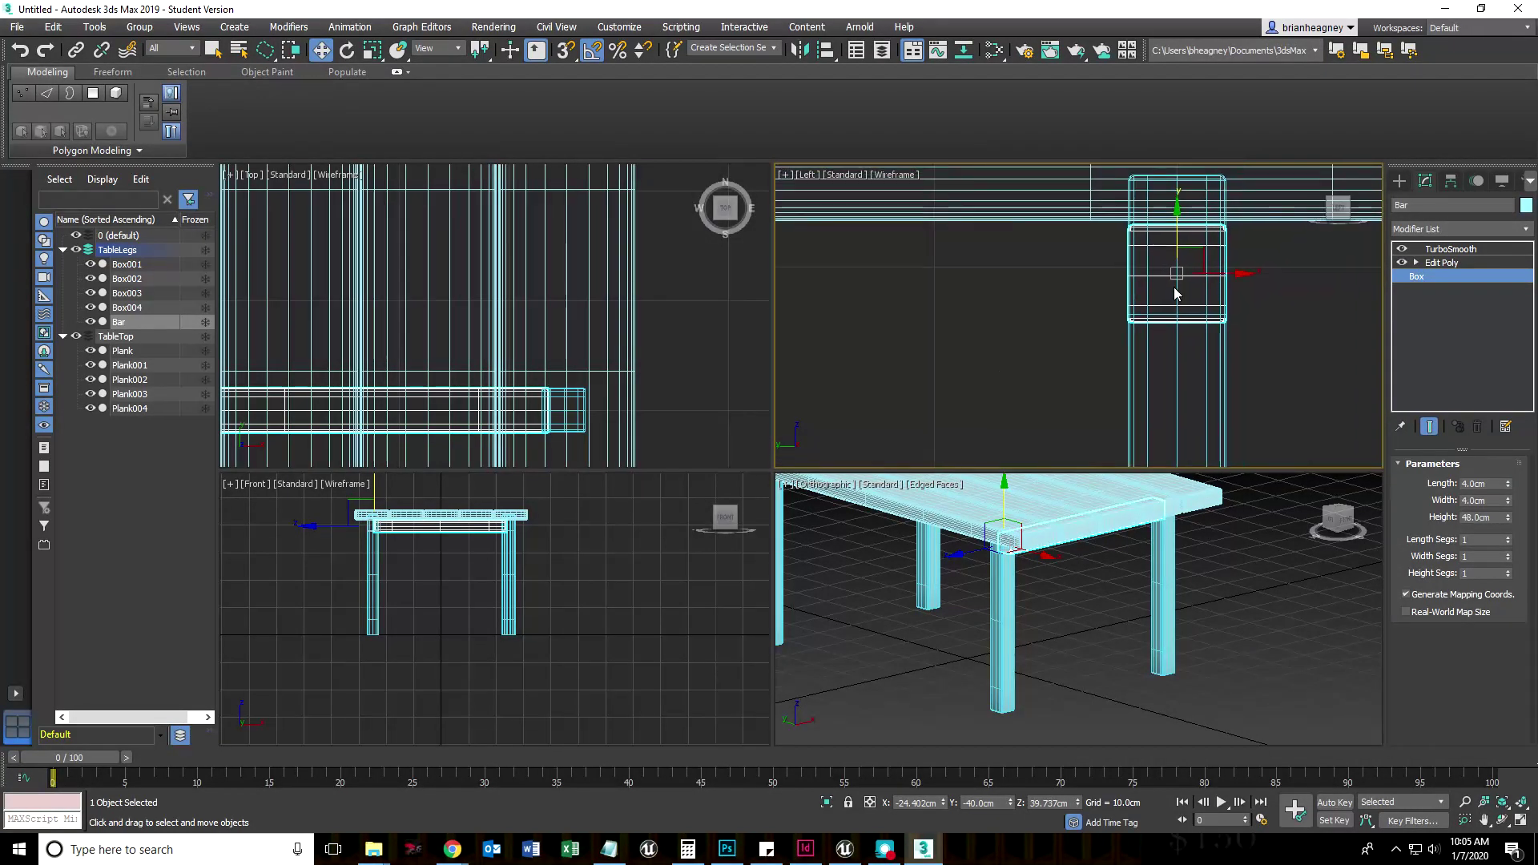
scroll(435, 579, "up", 5)
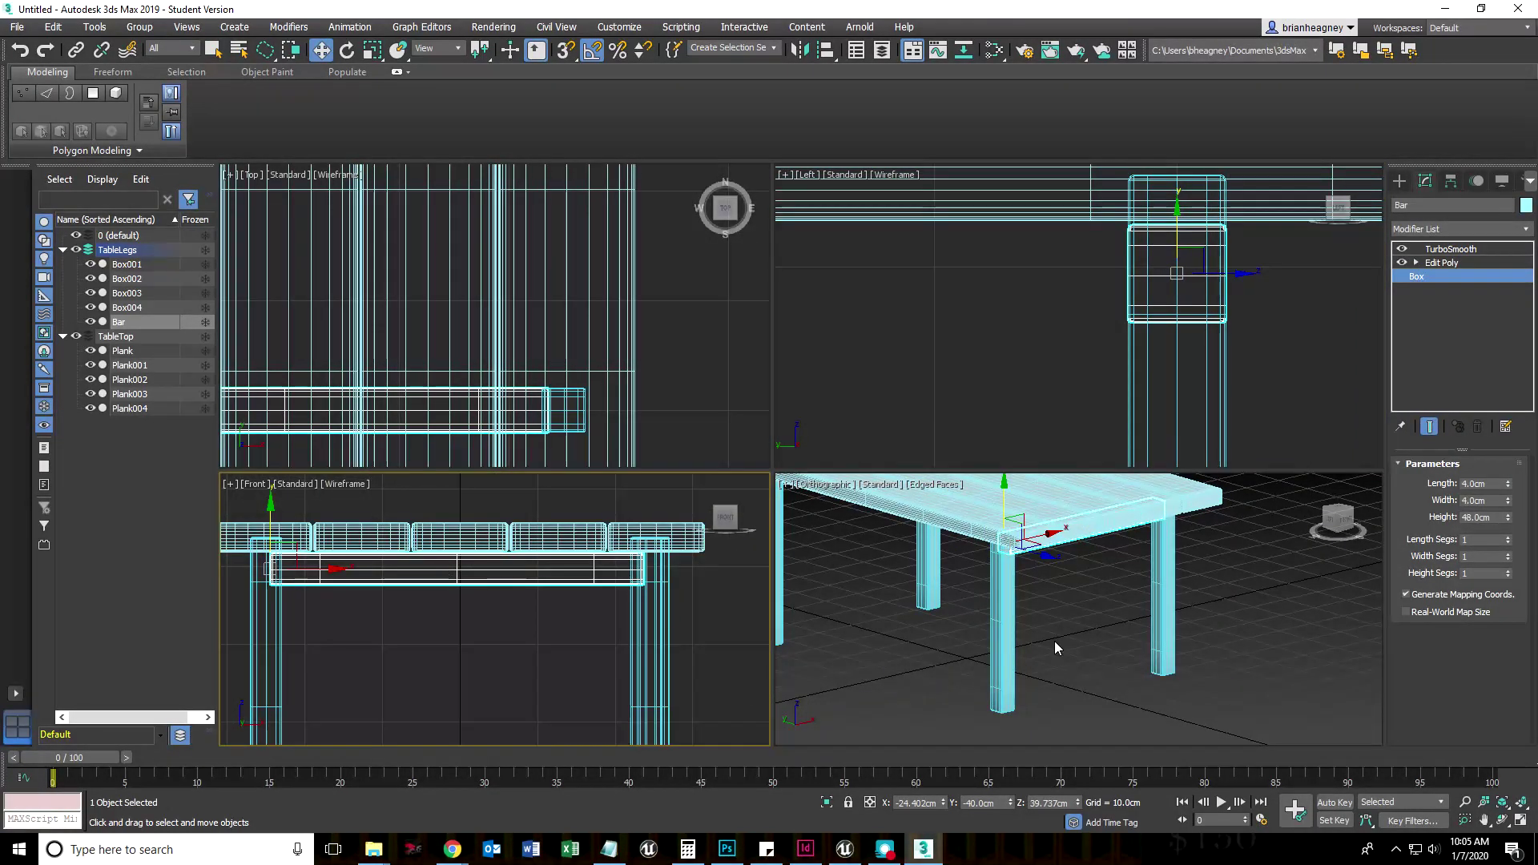
scroll(1124, 644, "up", 1)
middle_click_drag(1125, 644, 1097, 652, "alt")
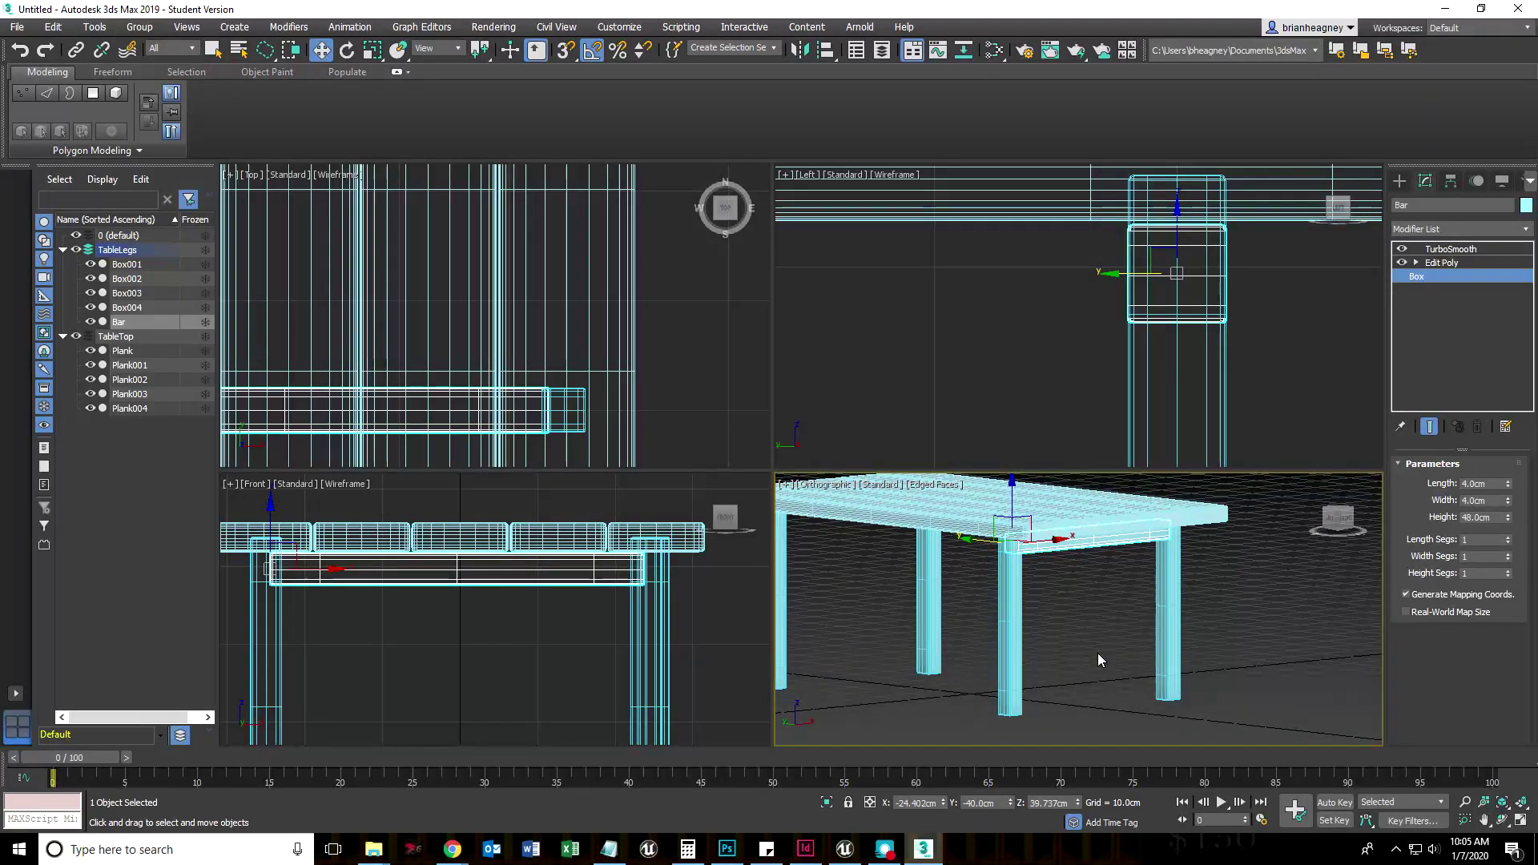
Step: Deselect the Bar and turn off edged faces and the grid in the orthographic view
left_click(1098, 561)
key("F4")
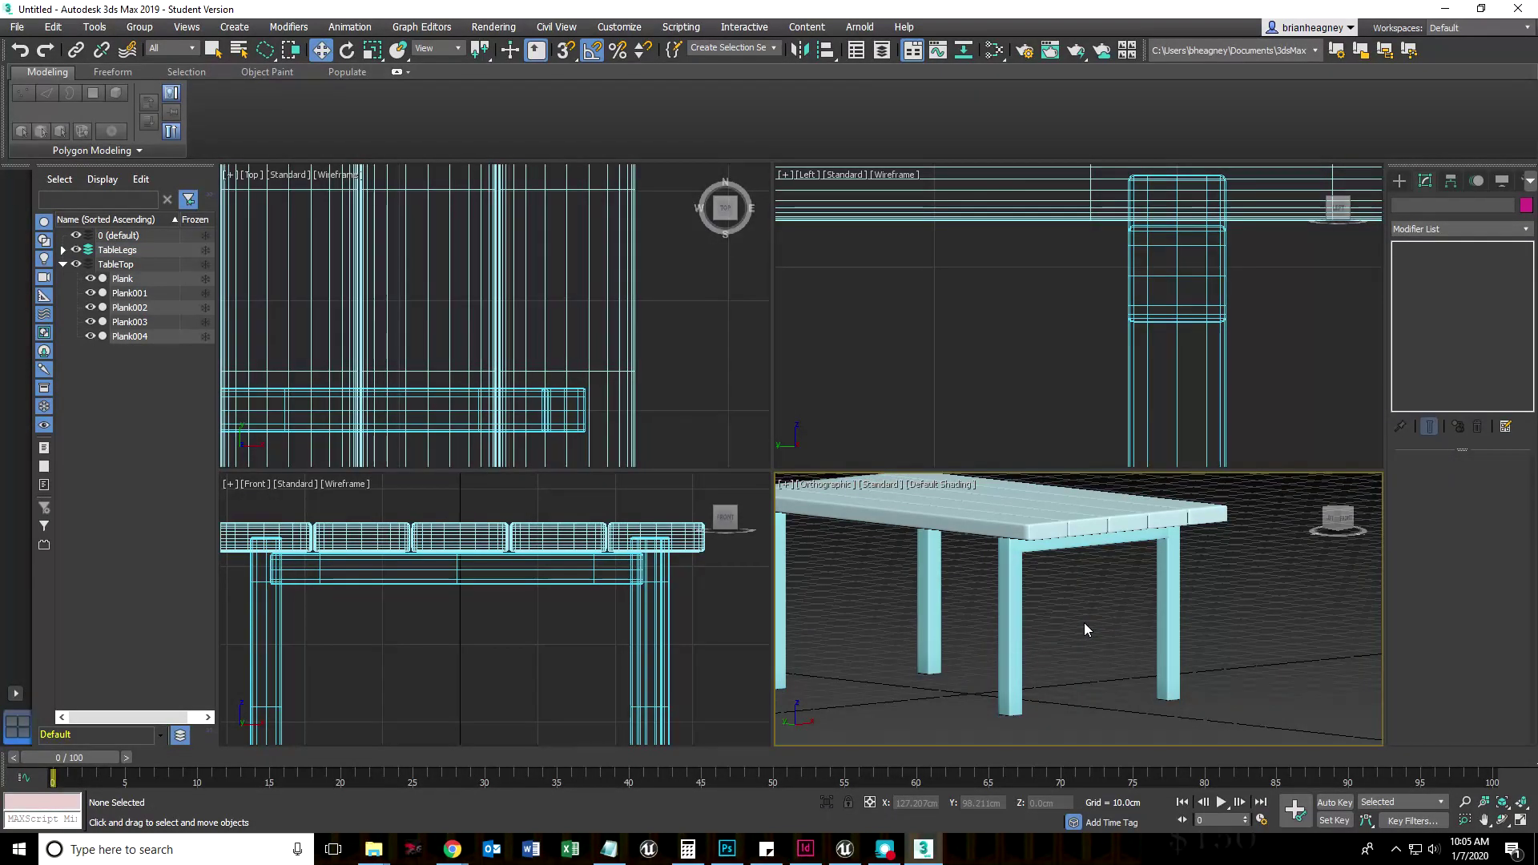
key("g")
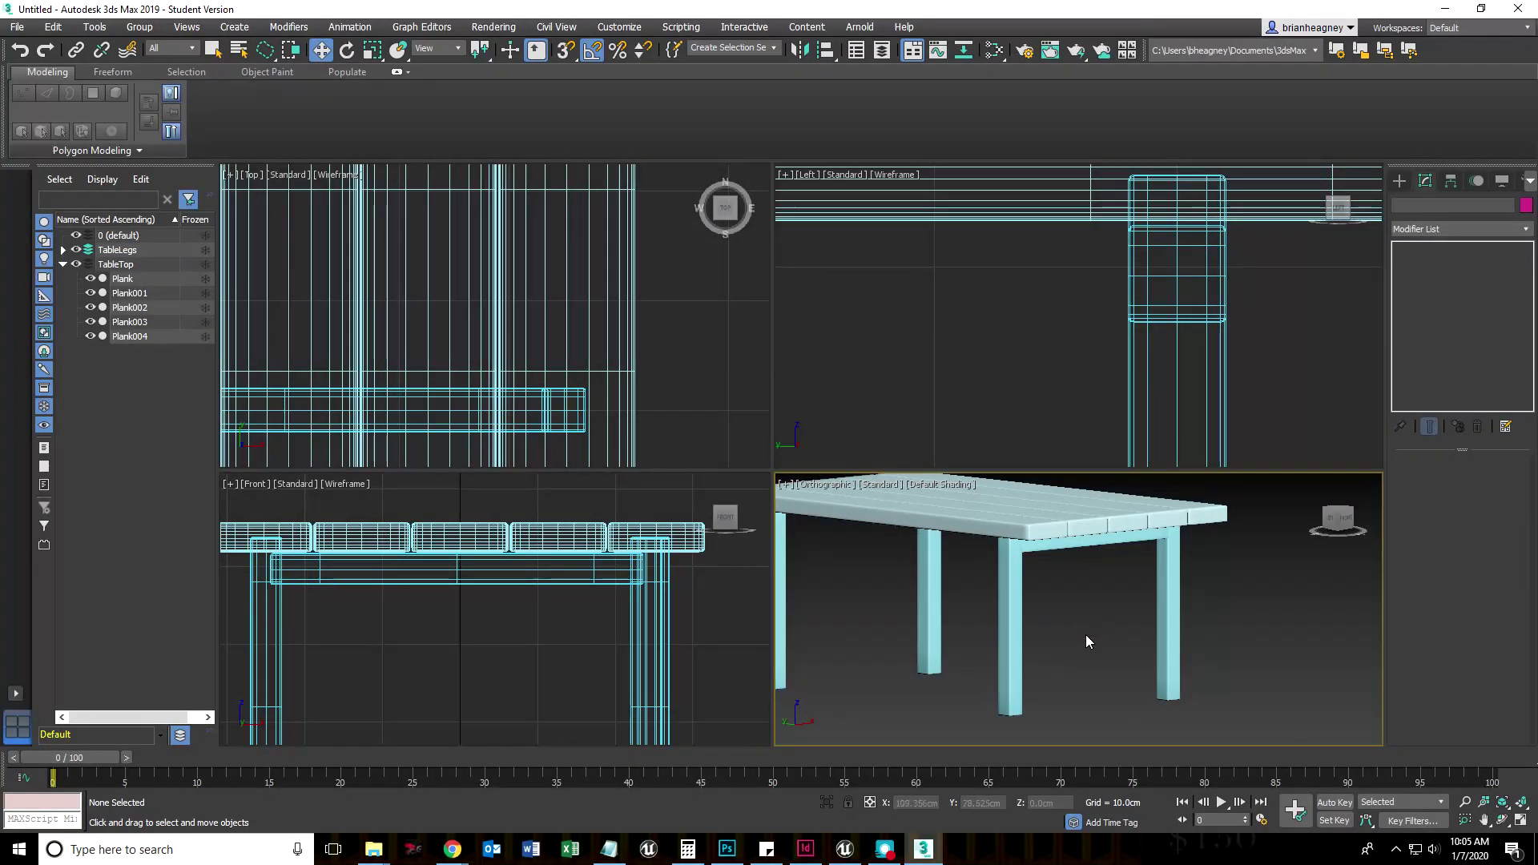
Step: Clone the Bar straight down as a single instance between the two near-end legs, at about Z 11.2 cm
middle_click_drag(1085, 635, 1123, 612)
left_click(1109, 526)
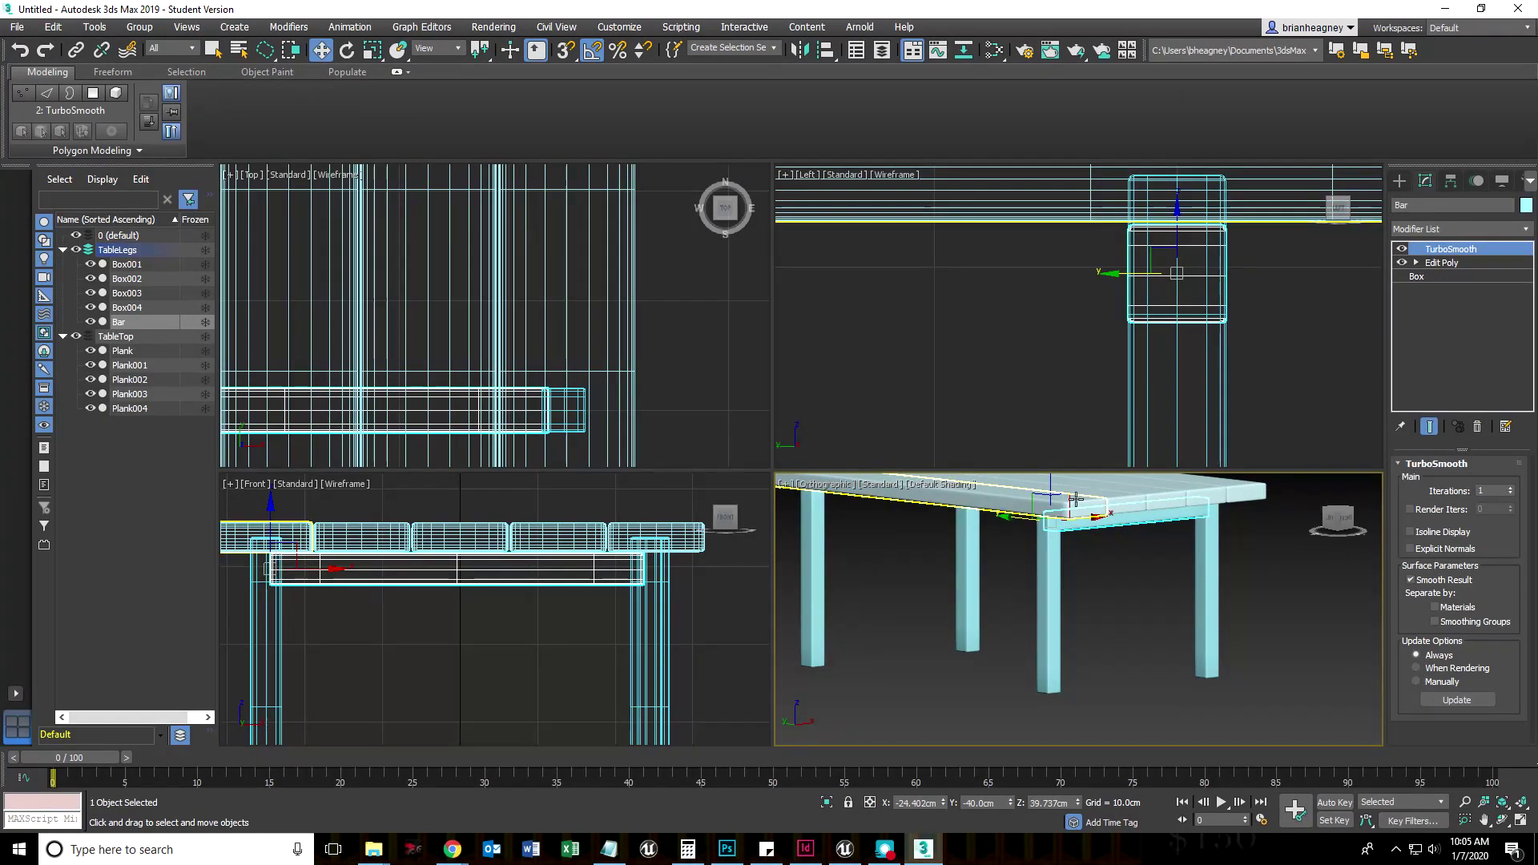
left_click_drag(1058, 481, 1052, 615)
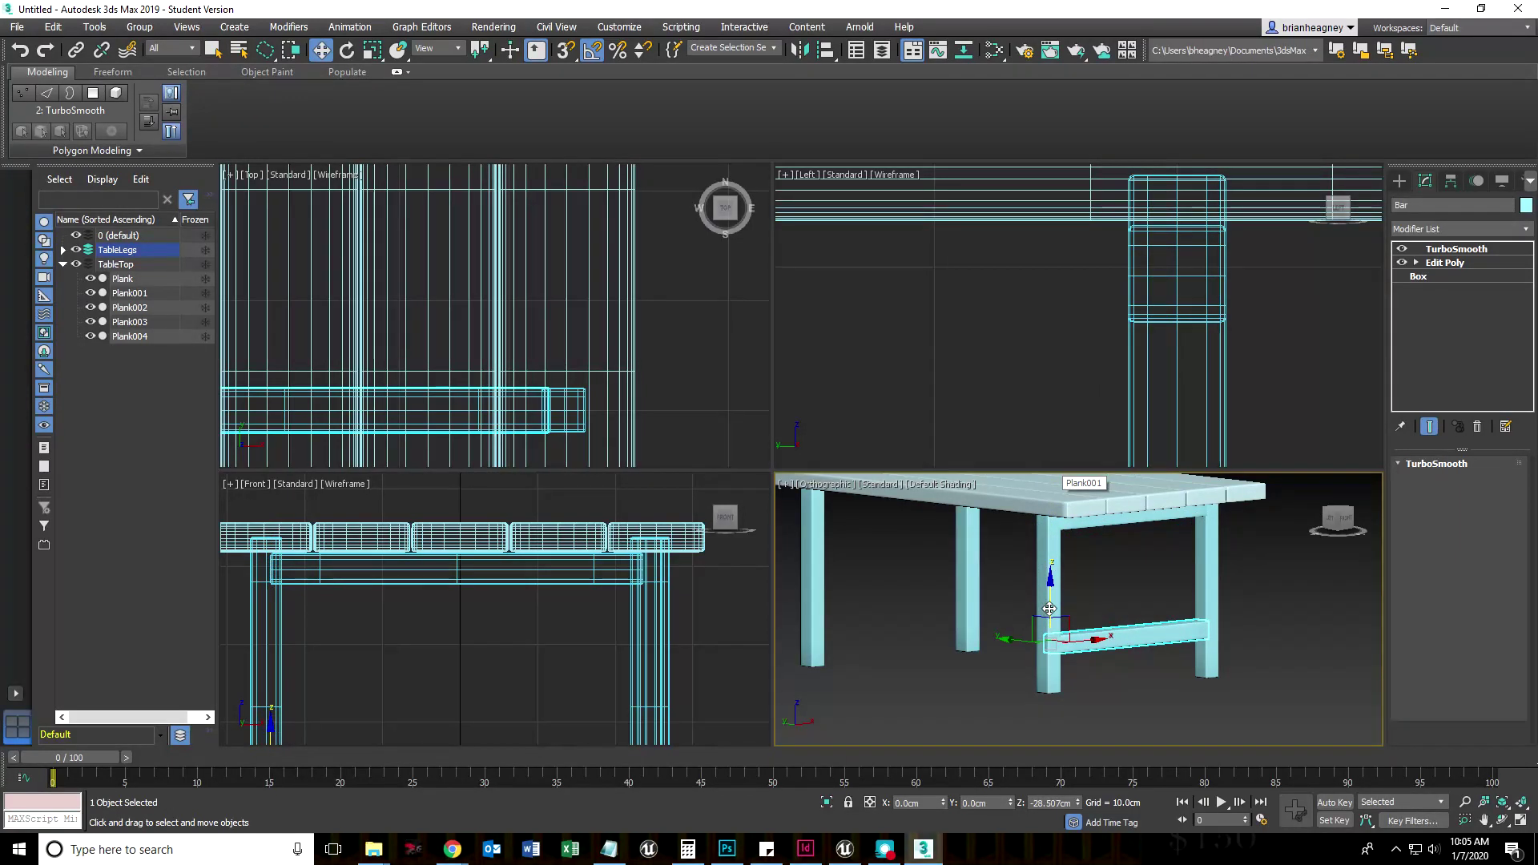
left_click(687, 391)
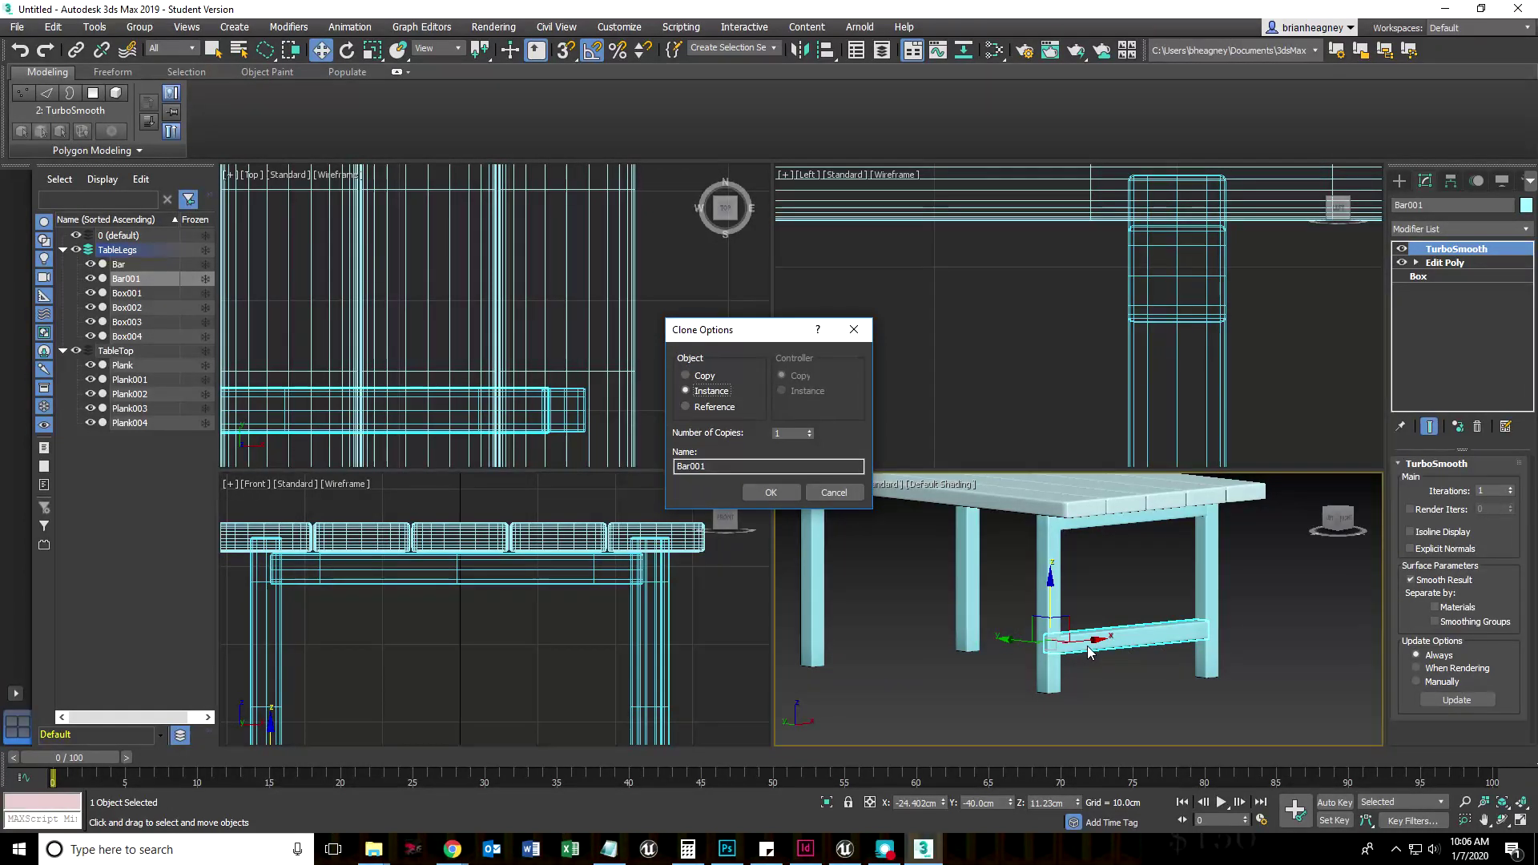
left_click(764, 490)
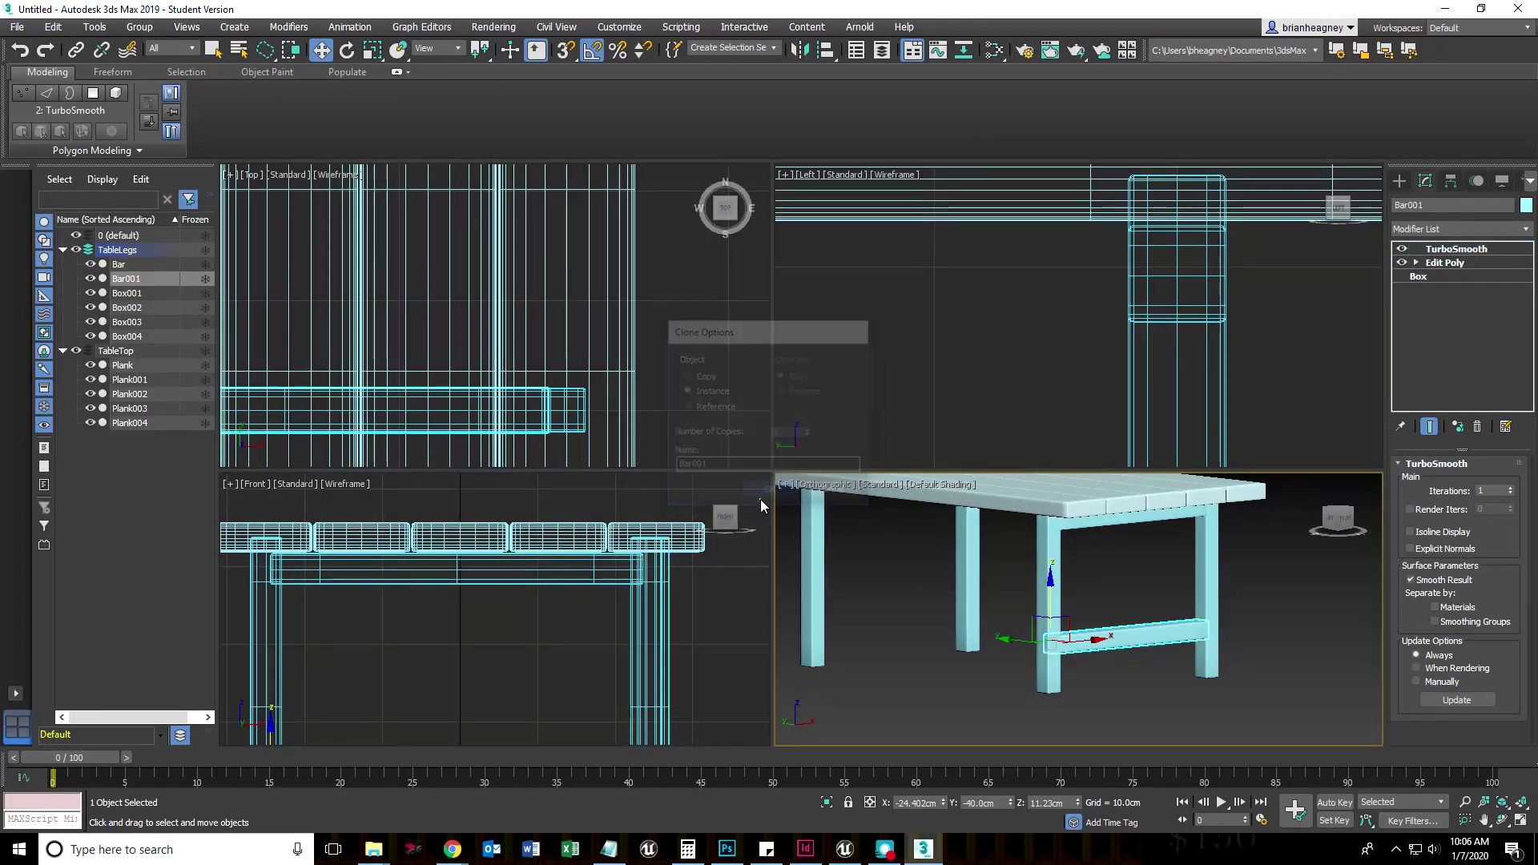
Step: Lengthen the instanced bars by raising the base box height to about 49.4 cm
left_click(1459, 276)
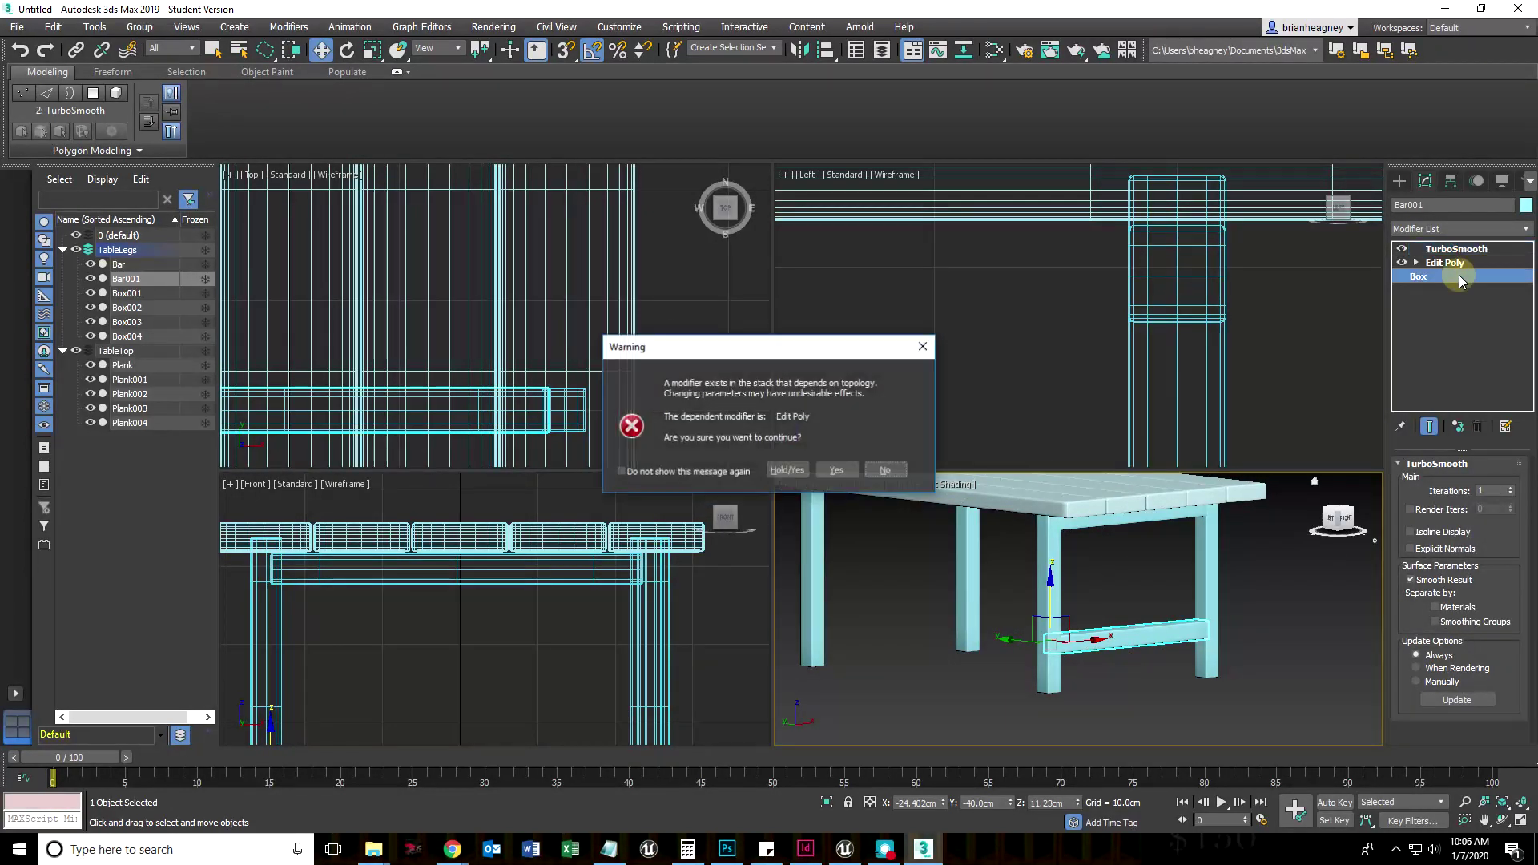
left_click(837, 470)
left_click_drag(1508, 518, 1506, 522)
left_click(1126, 702)
Step: Delete the two far-end table legs, Box004 and Box003
scroll(1124, 713, "down", 3)
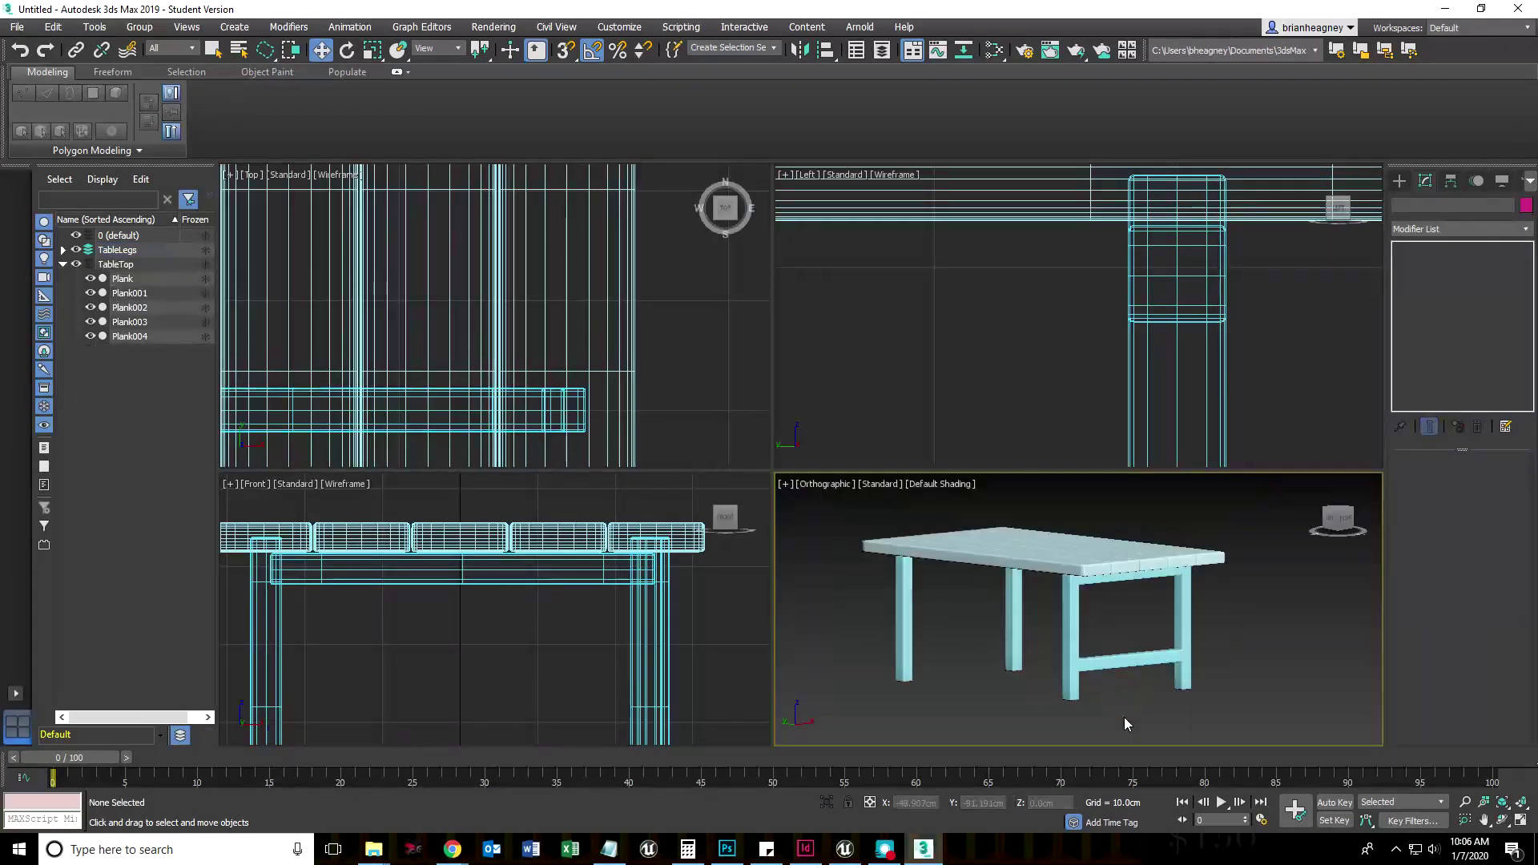
middle_click_drag(1125, 724, 1094, 705)
middle_click_drag(998, 660, 974, 686, "alt")
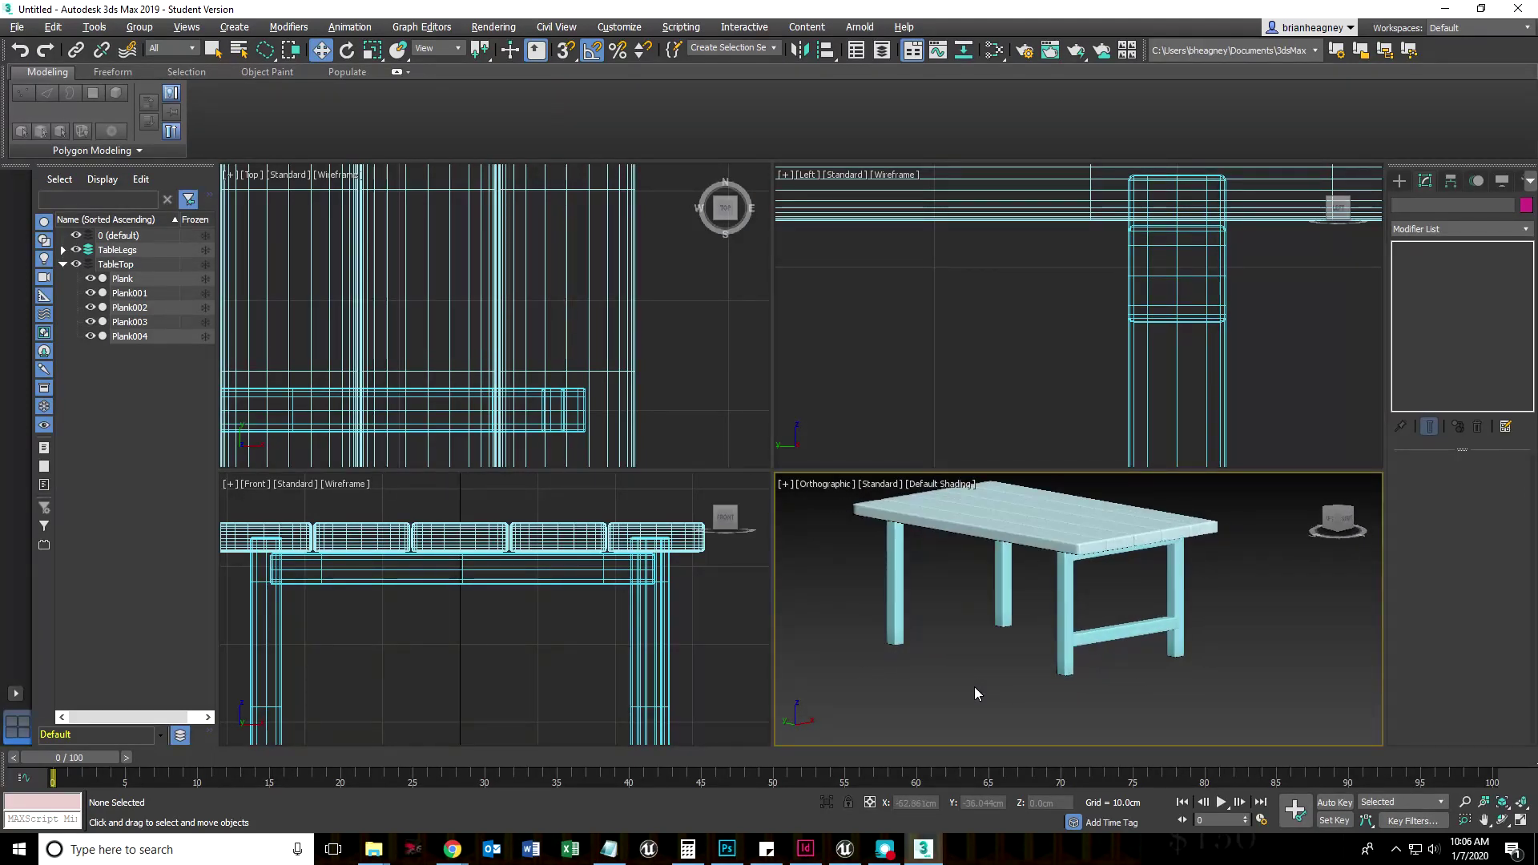
left_click(1004, 594)
key("Delete")
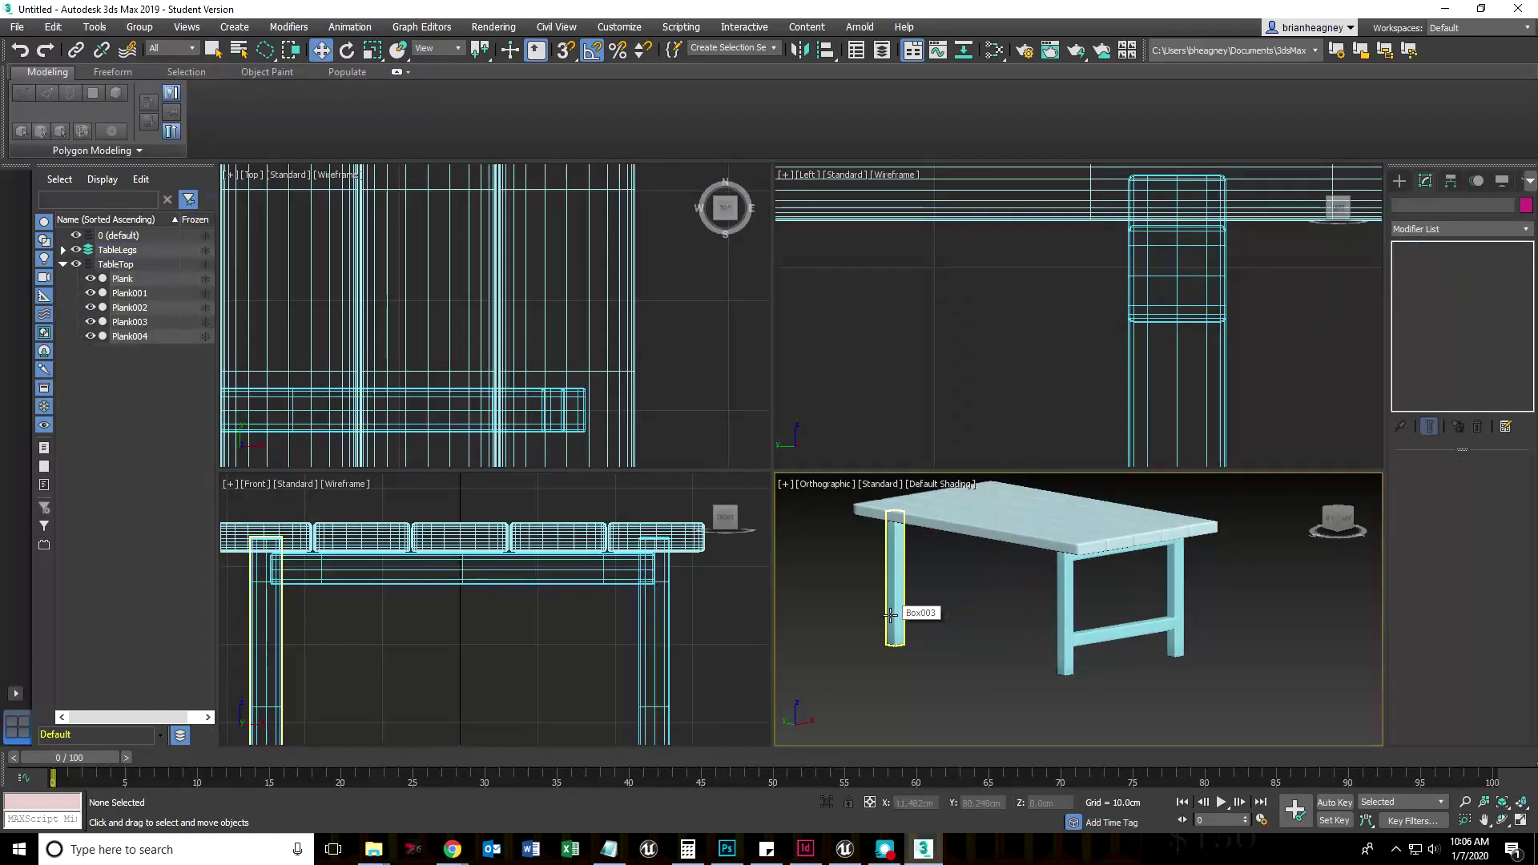
left_click(890, 616)
key("Delete")
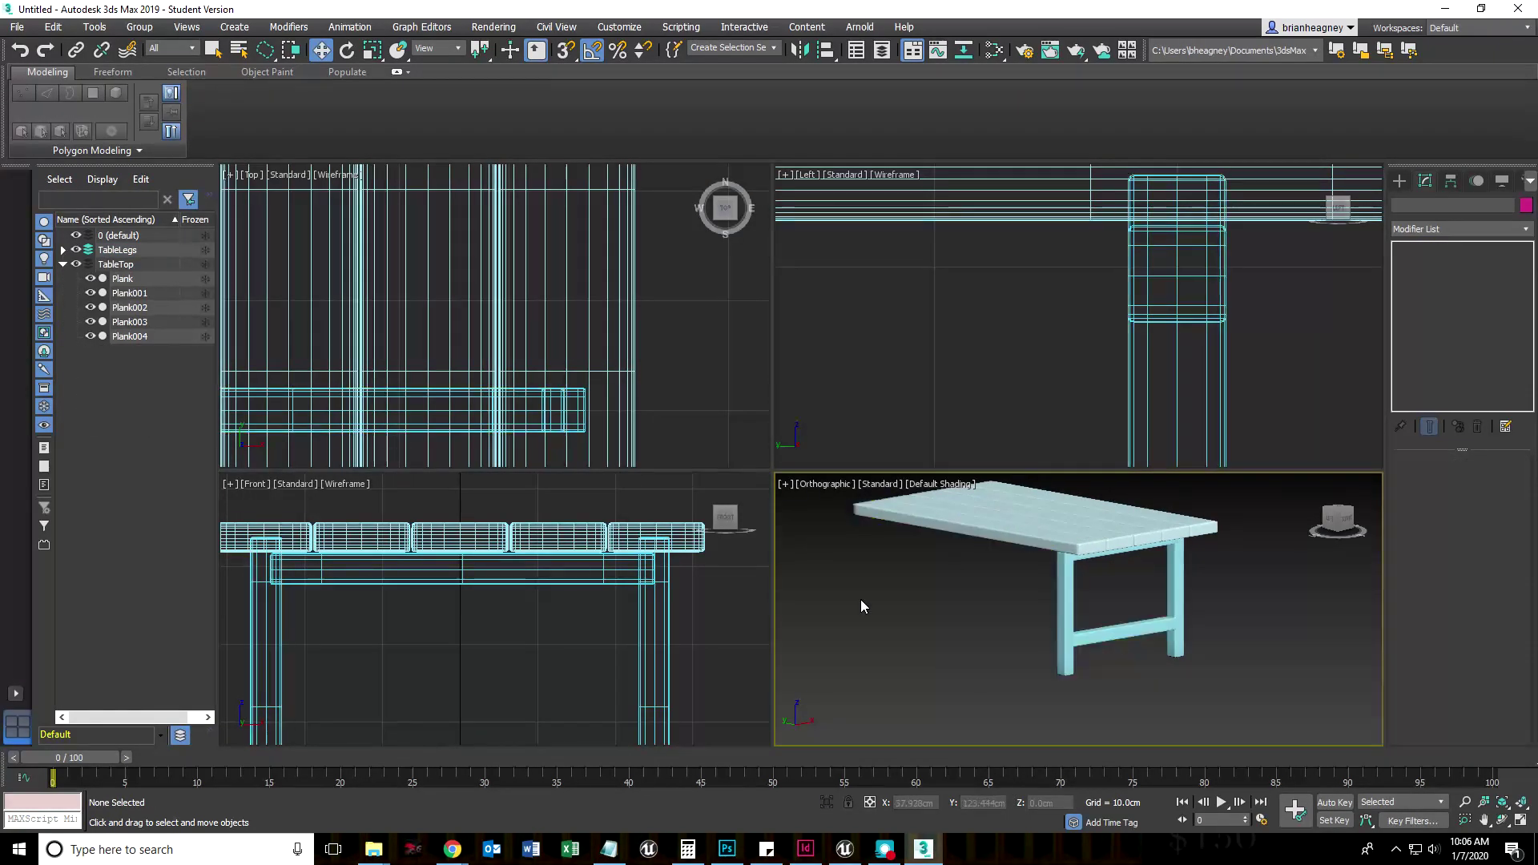
Step: Examine the remaining leg pair and its two bars in the orthographic, front and top views
scroll(861, 599, "up", 3)
middle_click_drag(978, 609, 921, 641)
scroll(926, 635, "down", 2)
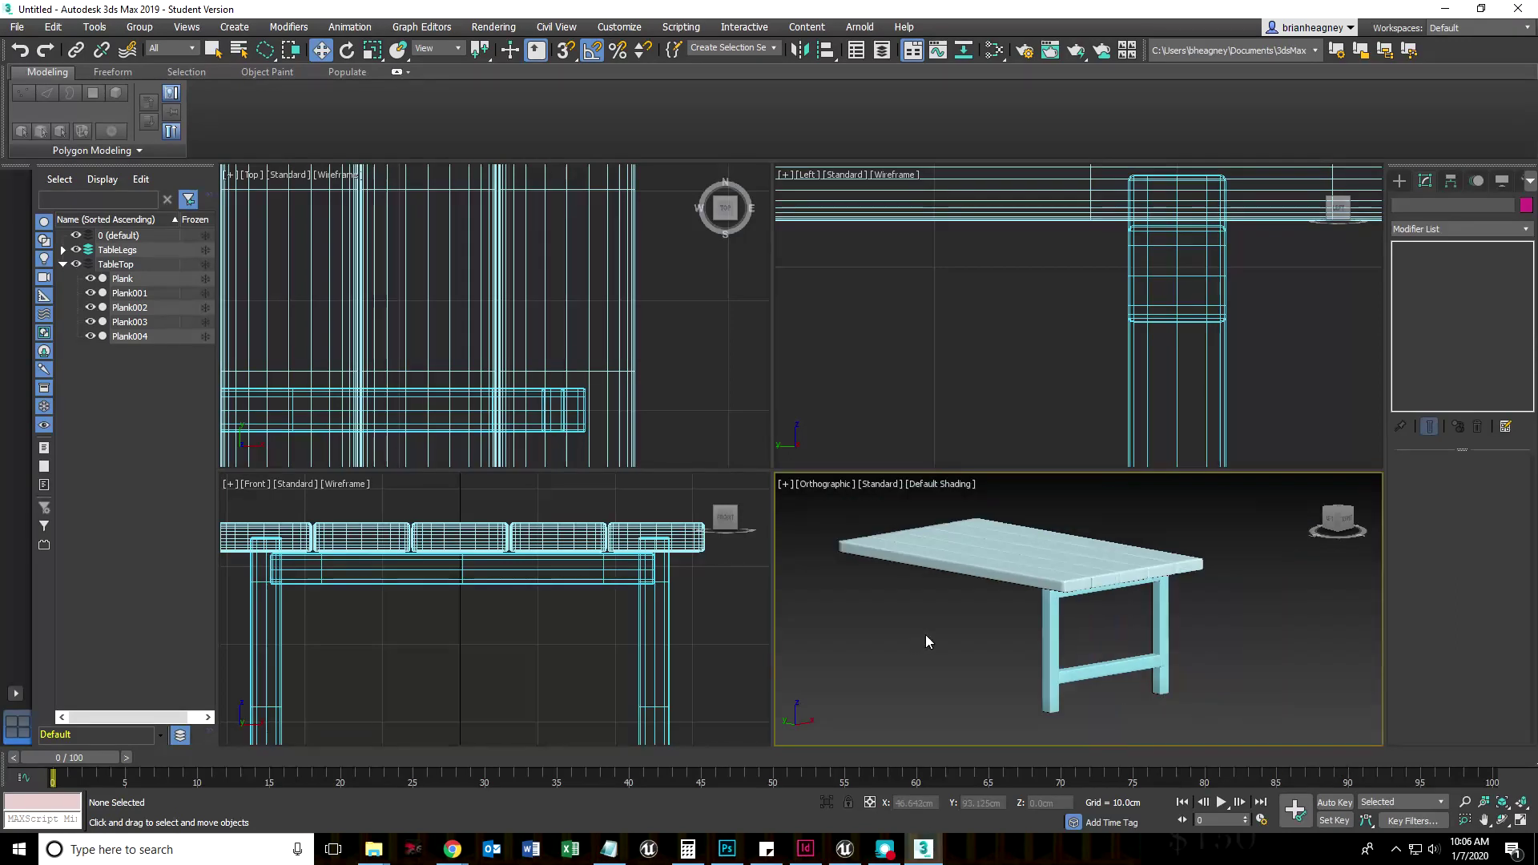
scroll(522, 618, "down", 2)
middle_click_drag(498, 601, 512, 574)
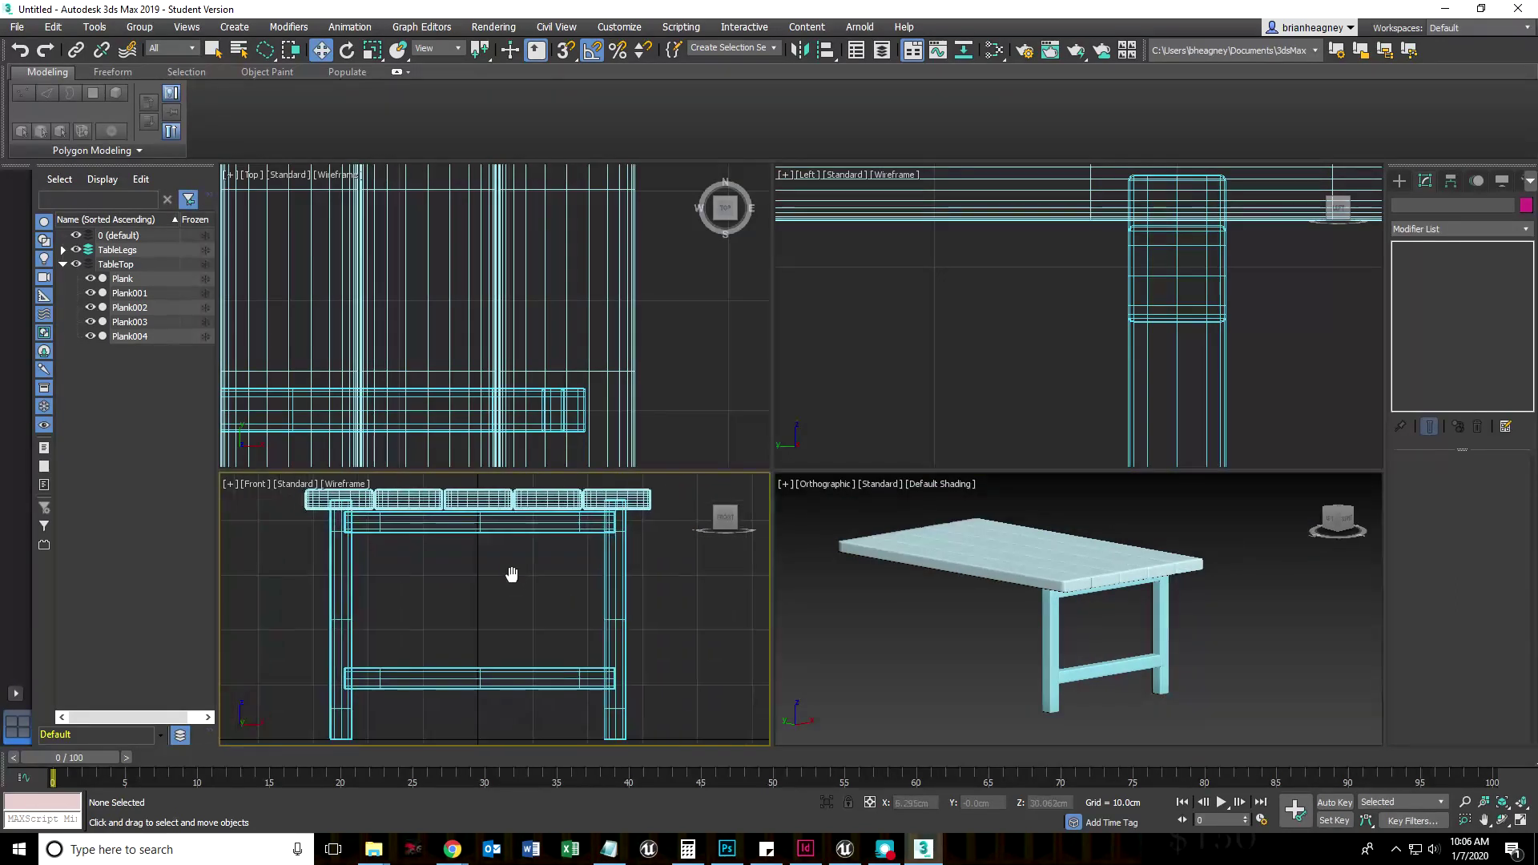
left_click(547, 501)
middle_click_drag(468, 323, 472, 324)
scroll(472, 324, "down", 5)
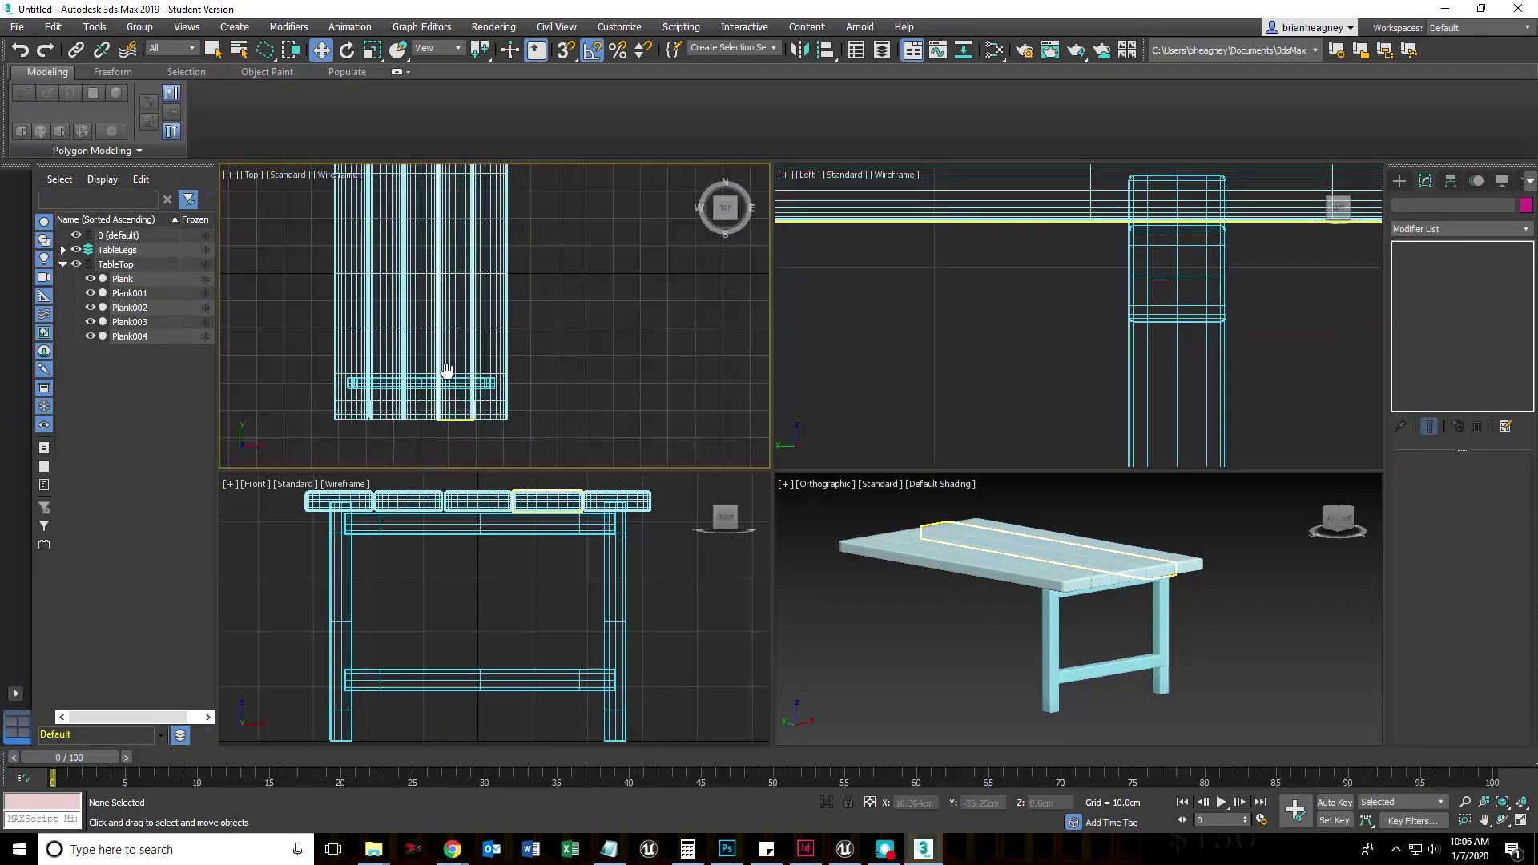
left_click(609, 449)
scroll(1071, 657, "up", 2)
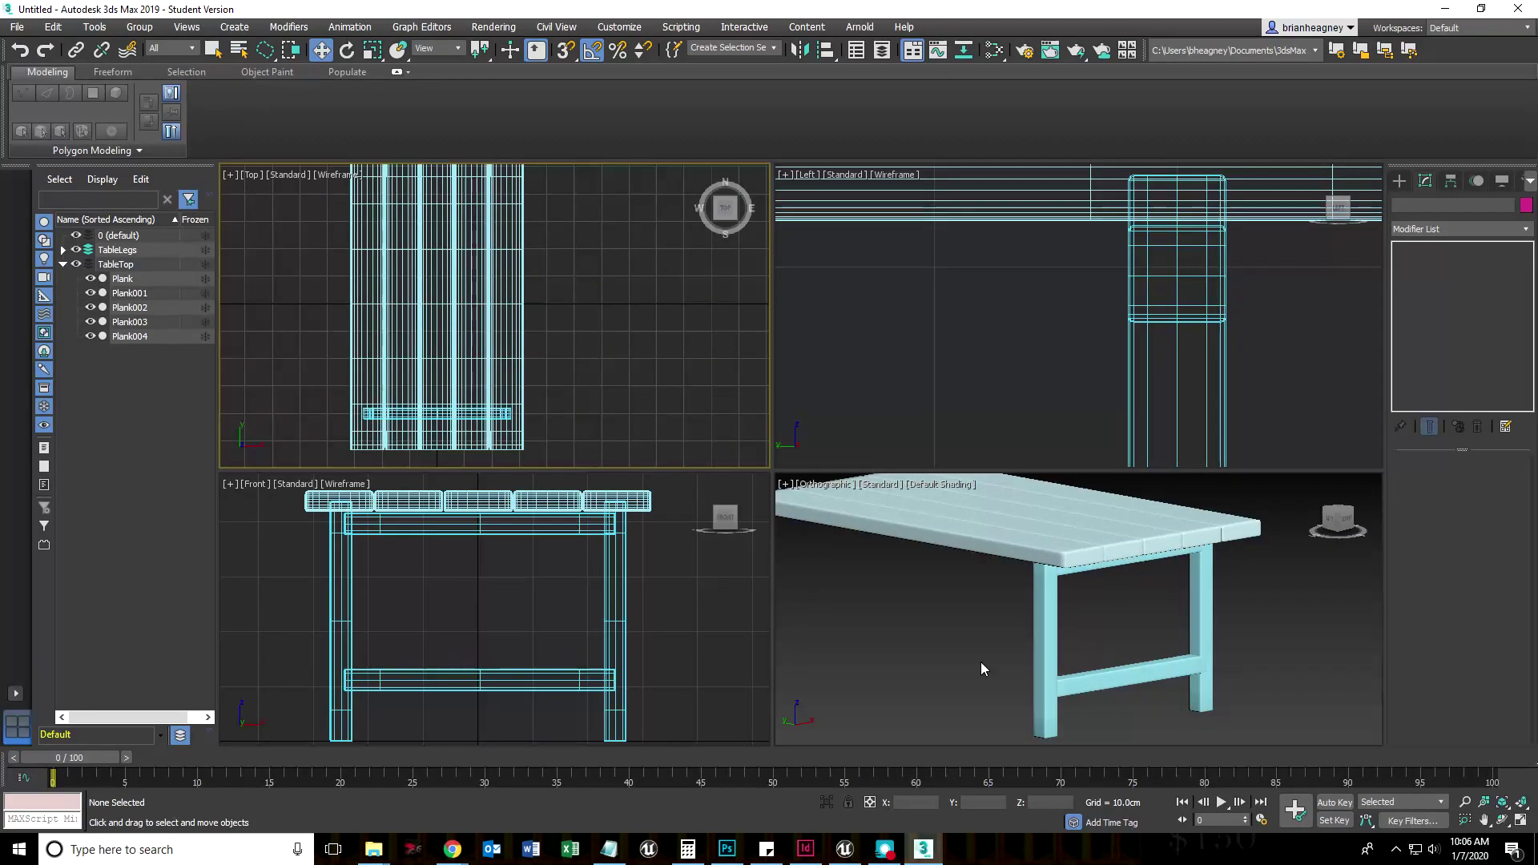
Step: Examine closely how the lower bar meets leg Box002 at their shared faces
scroll(1170, 714, "up", 3)
scroll(1165, 713, "down", 2)
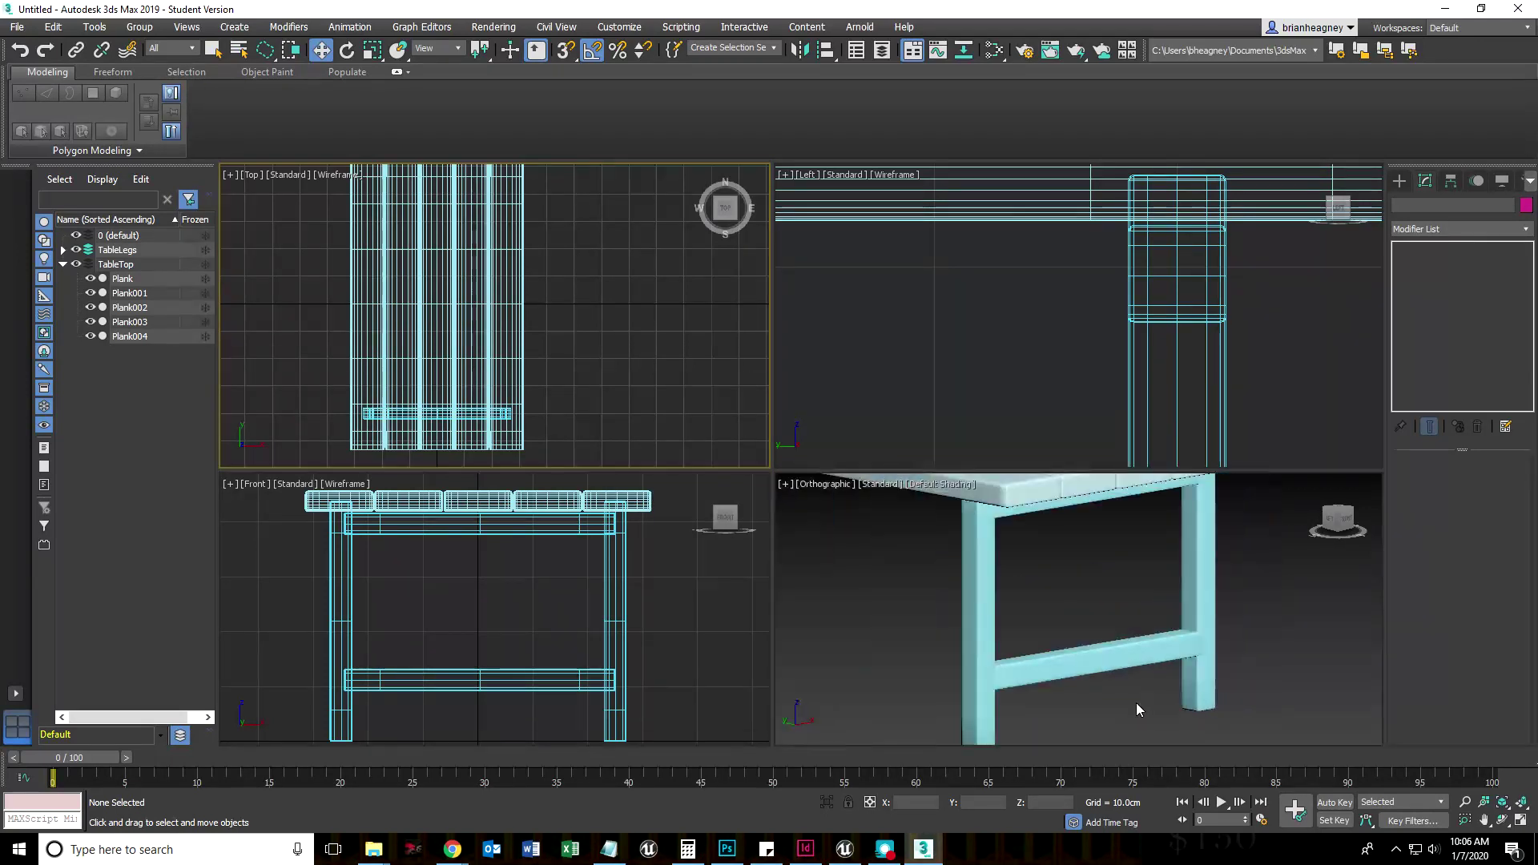
scroll(1136, 702, "up", 1)
scroll(1205, 619, "up", 2)
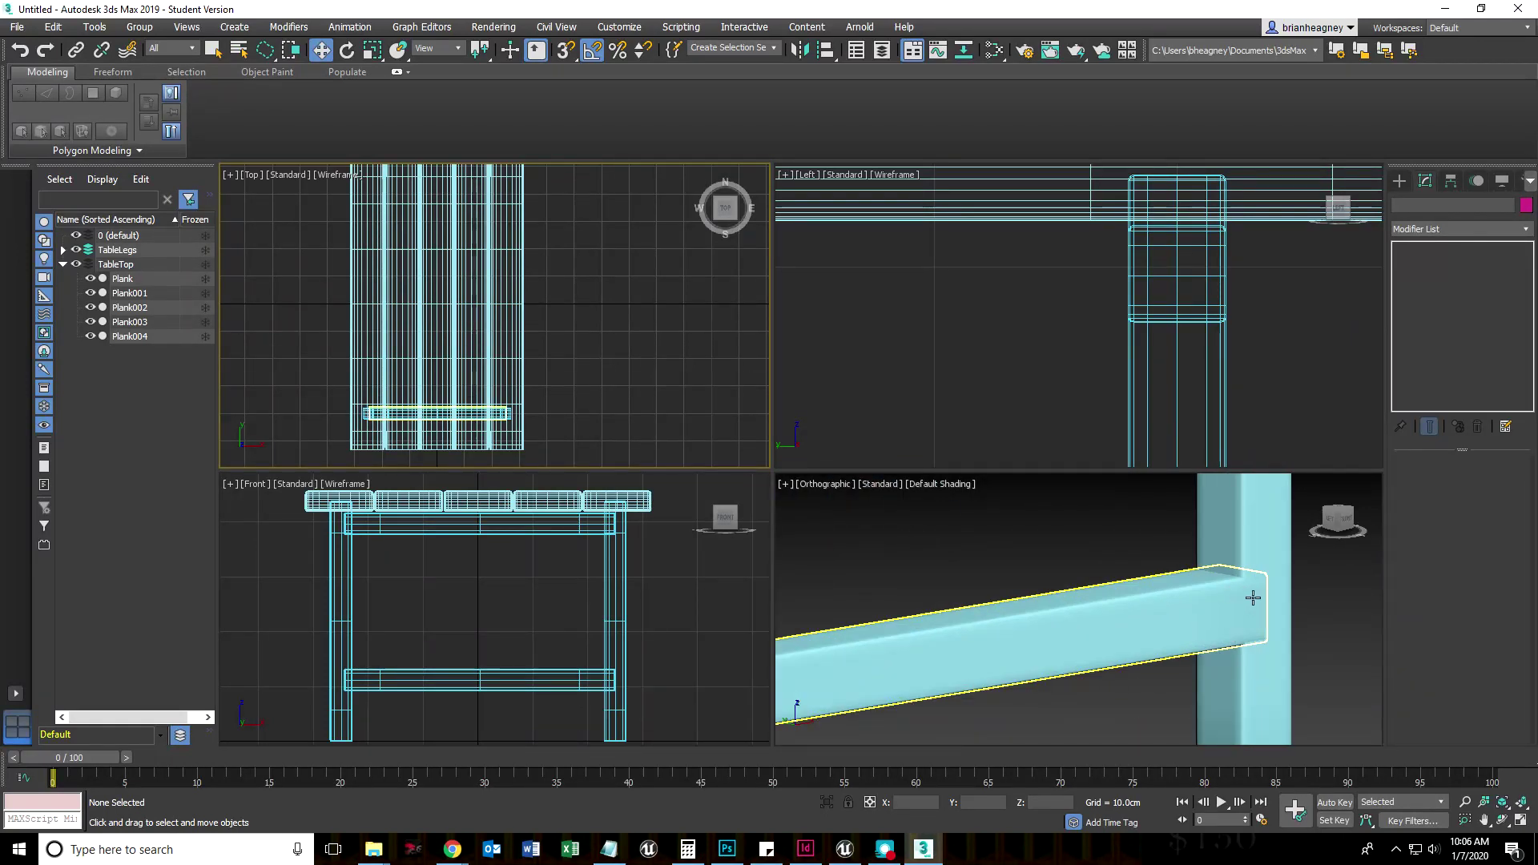
left_click(1200, 617)
scroll(1279, 597, "up", 3)
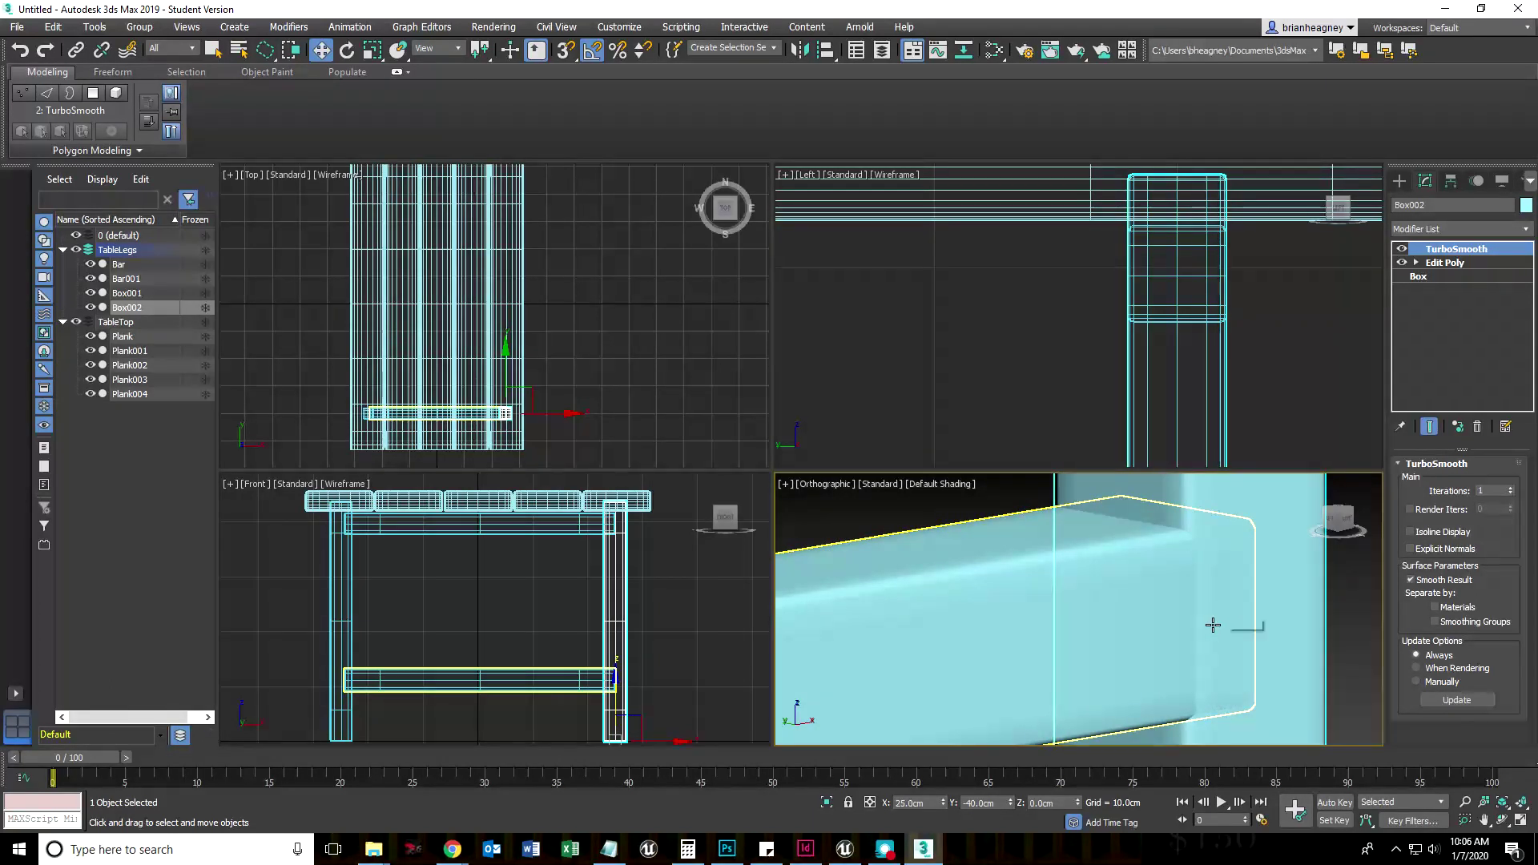
scroll(1210, 641, "up", 4)
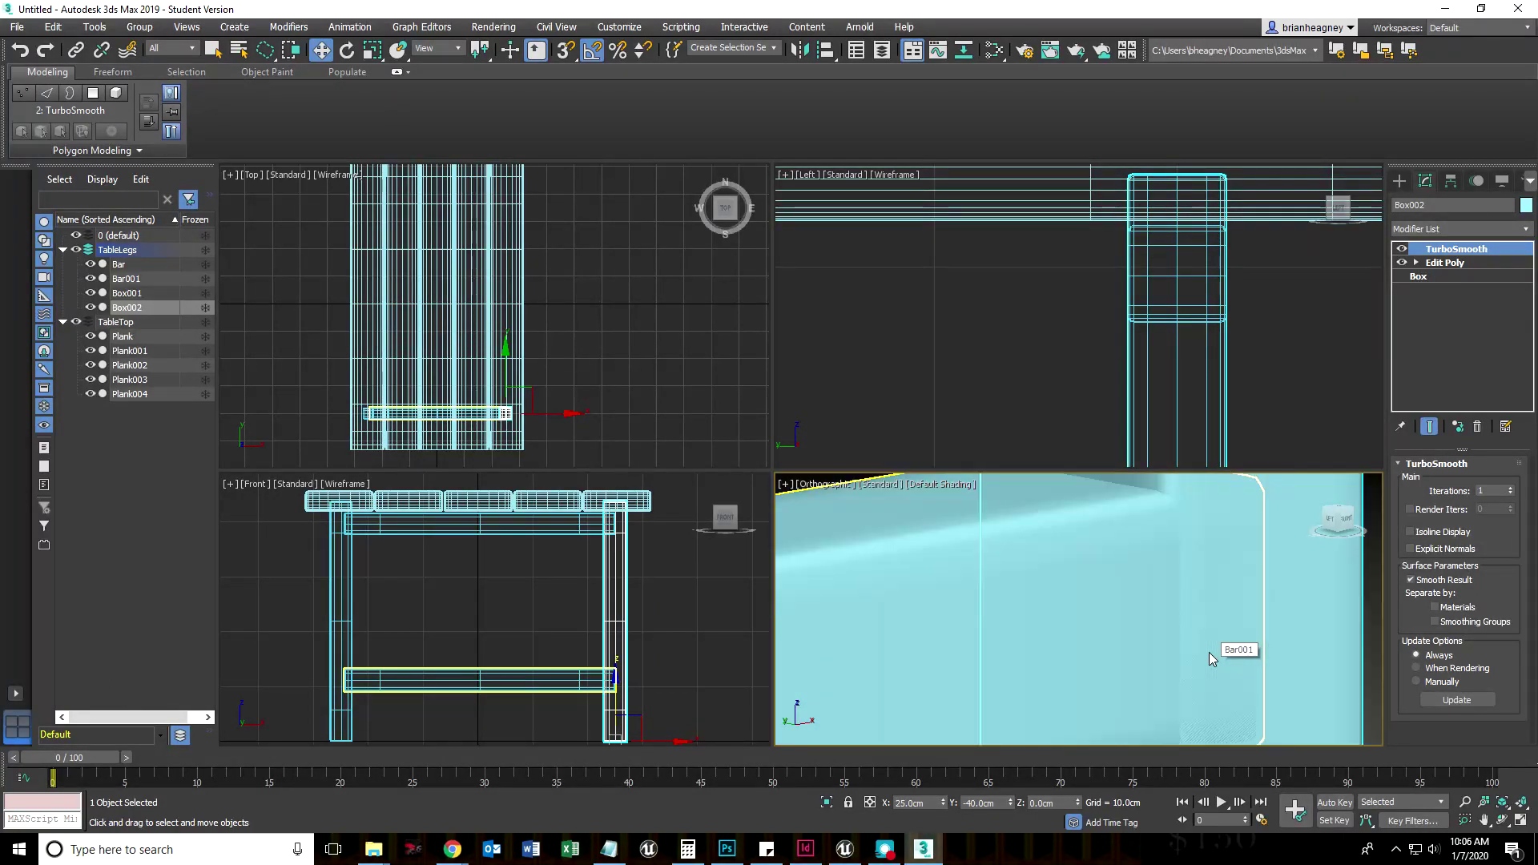
scroll(1162, 697, "down", 4)
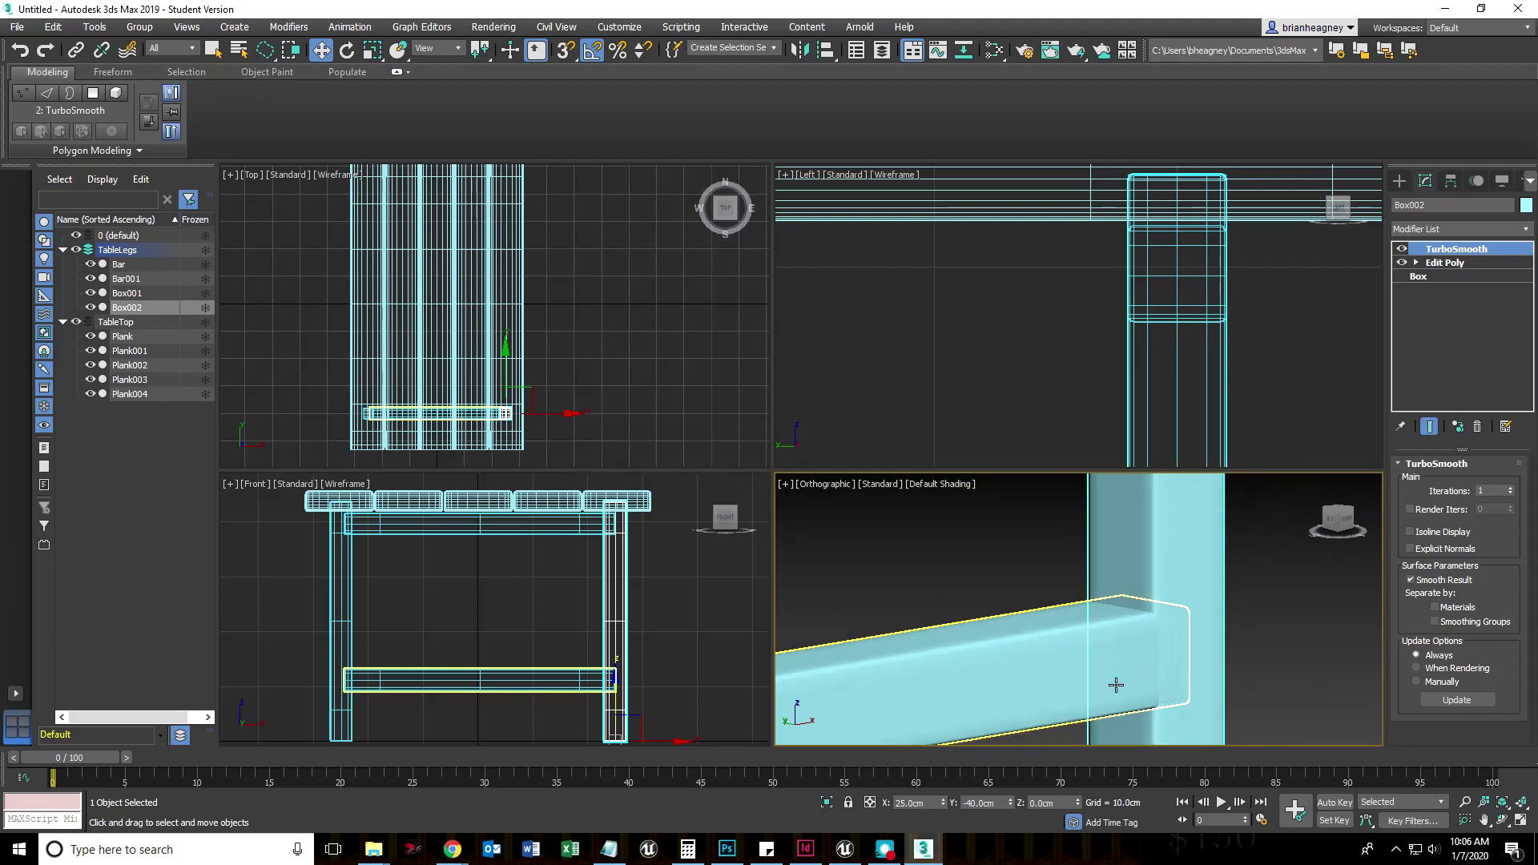
scroll(1117, 685, "down", 3)
scroll(928, 584, "down", 2)
Step: Open the base Box parameters of the lower bar, Bar001, beneath its Edit Poly and TurboSmooth modifiers
left_click(961, 641)
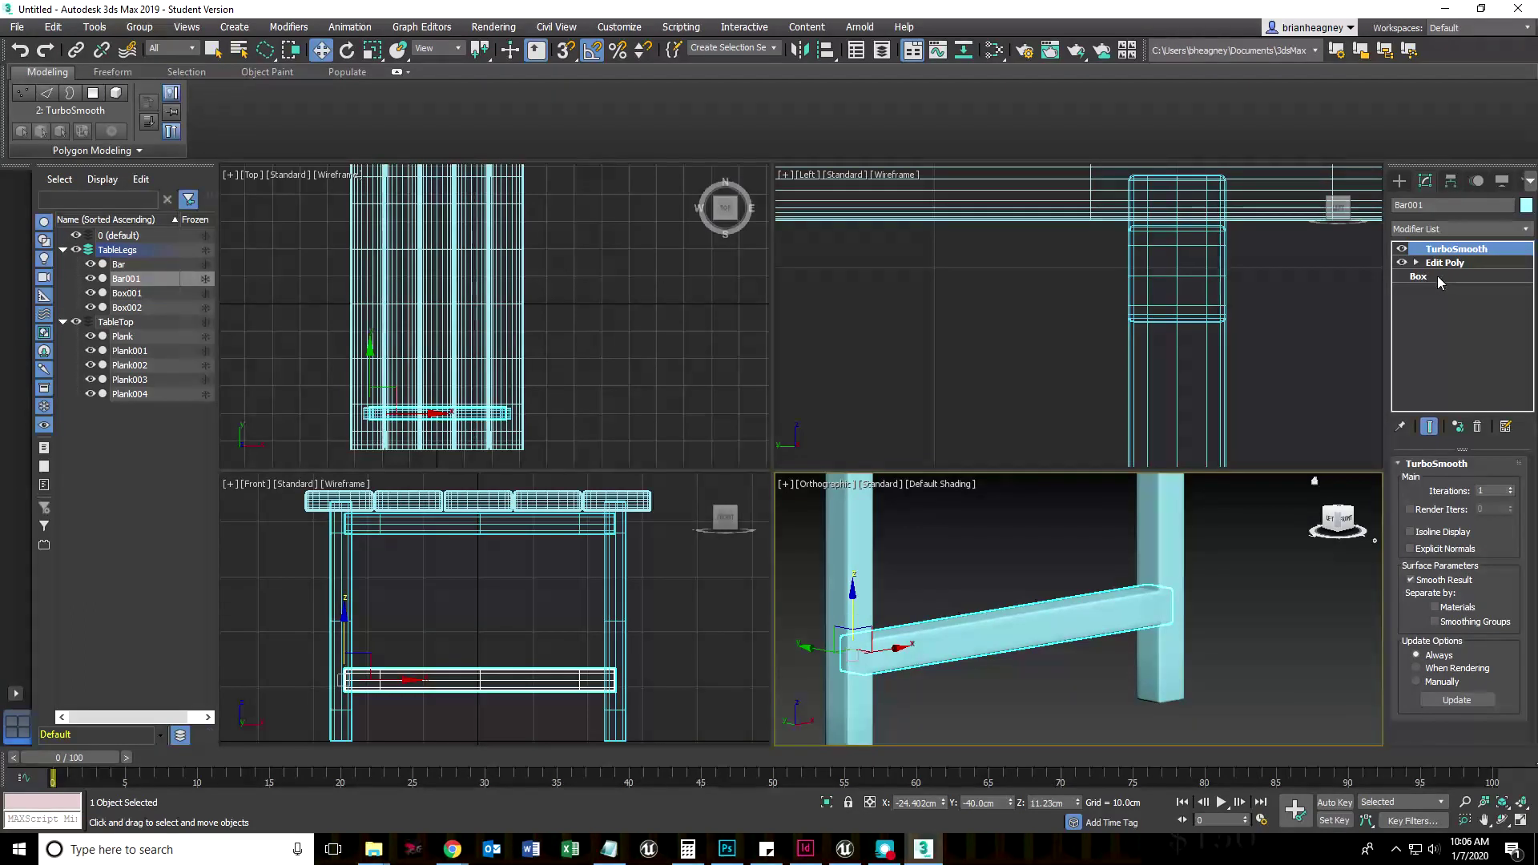
left_click(1423, 276)
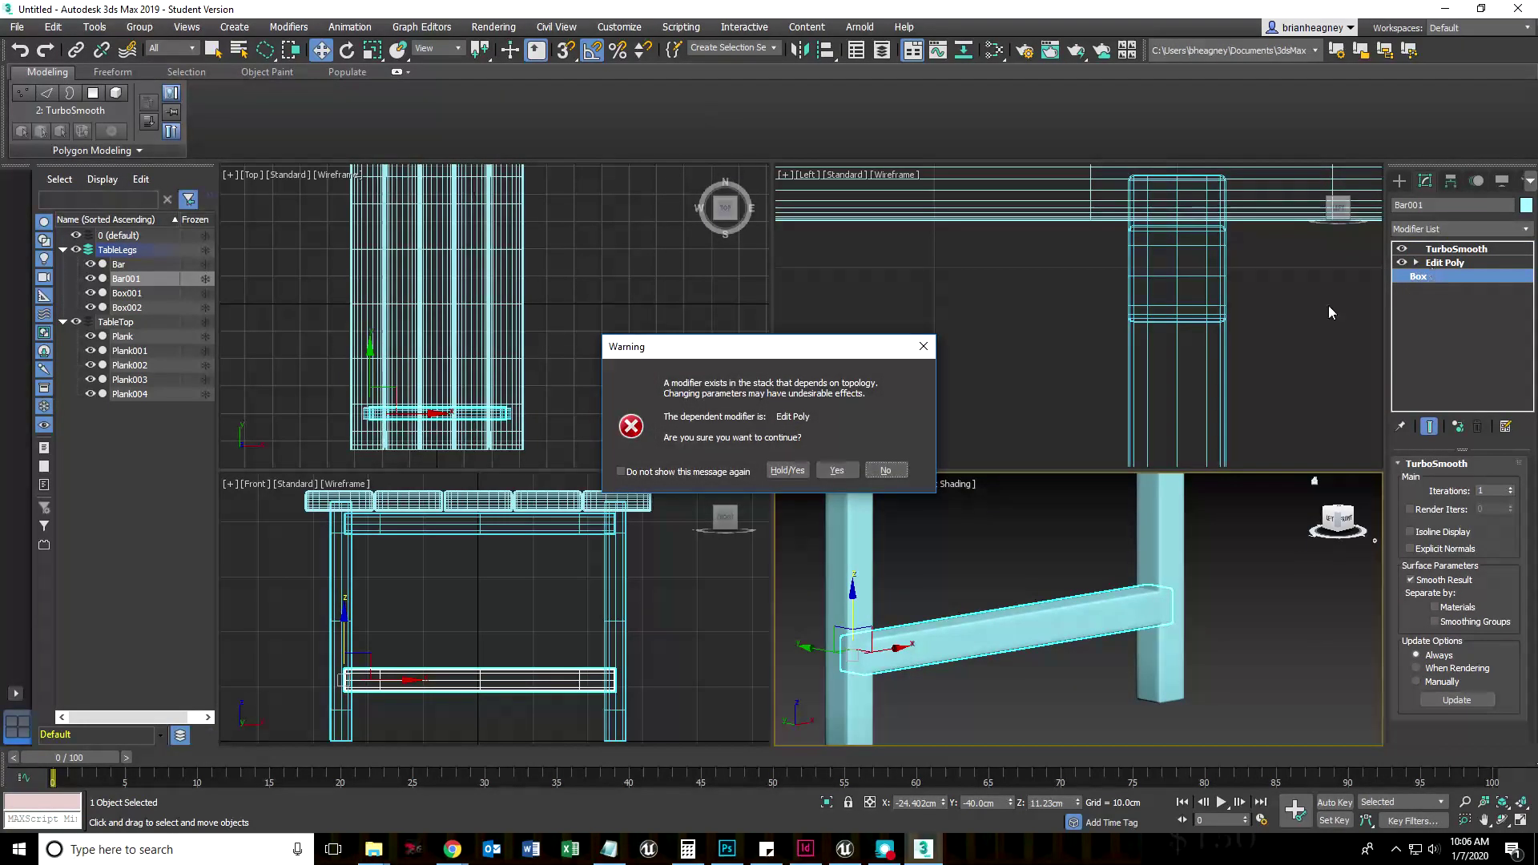
left_click(836, 471)
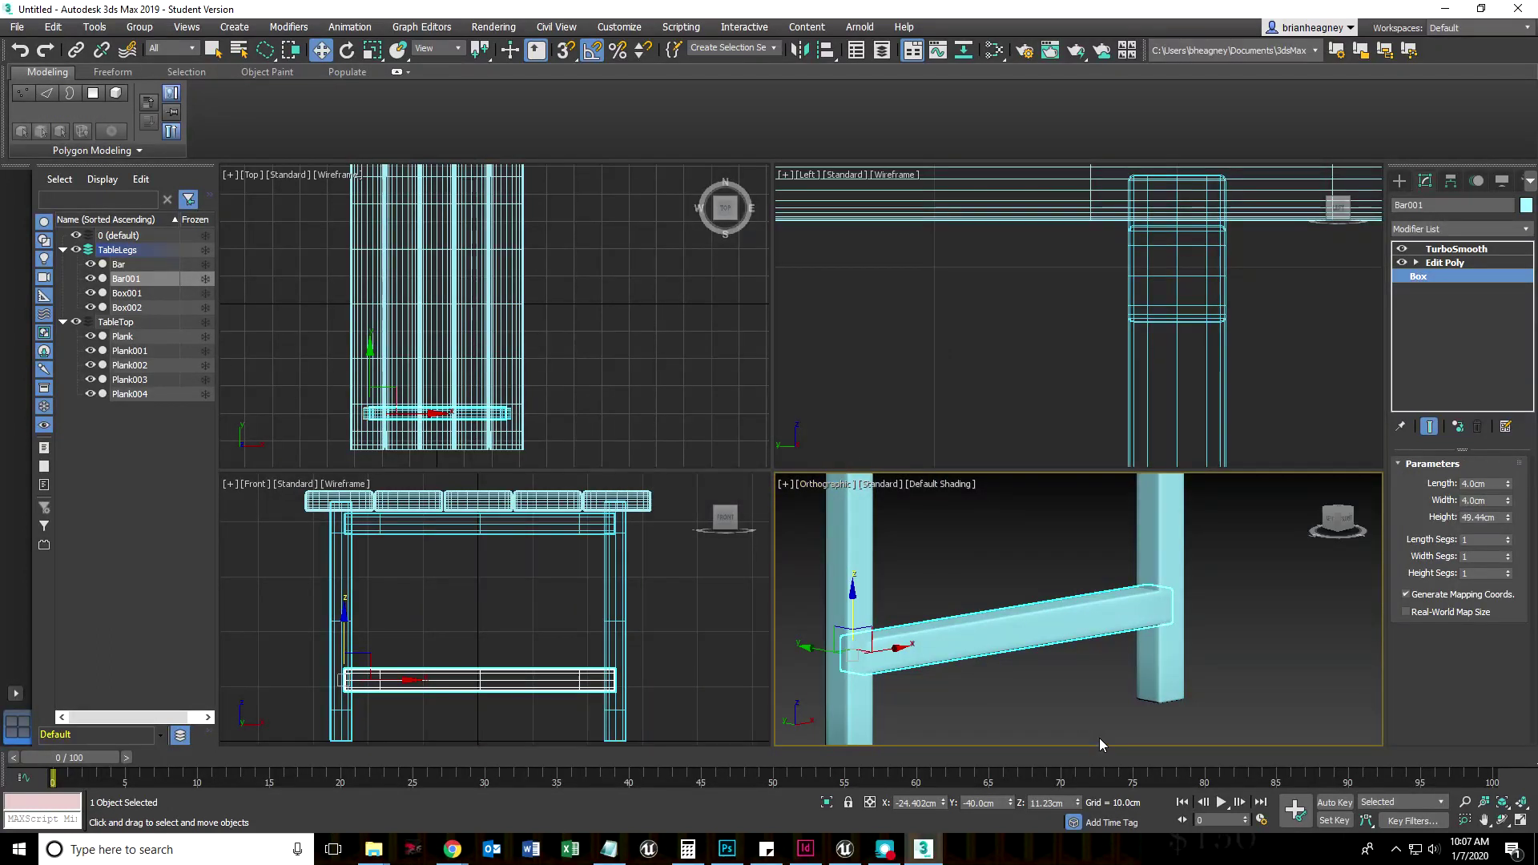
Step: Try 2 width segments on the lower bar's base box and restore 1
left_click(1509, 553)
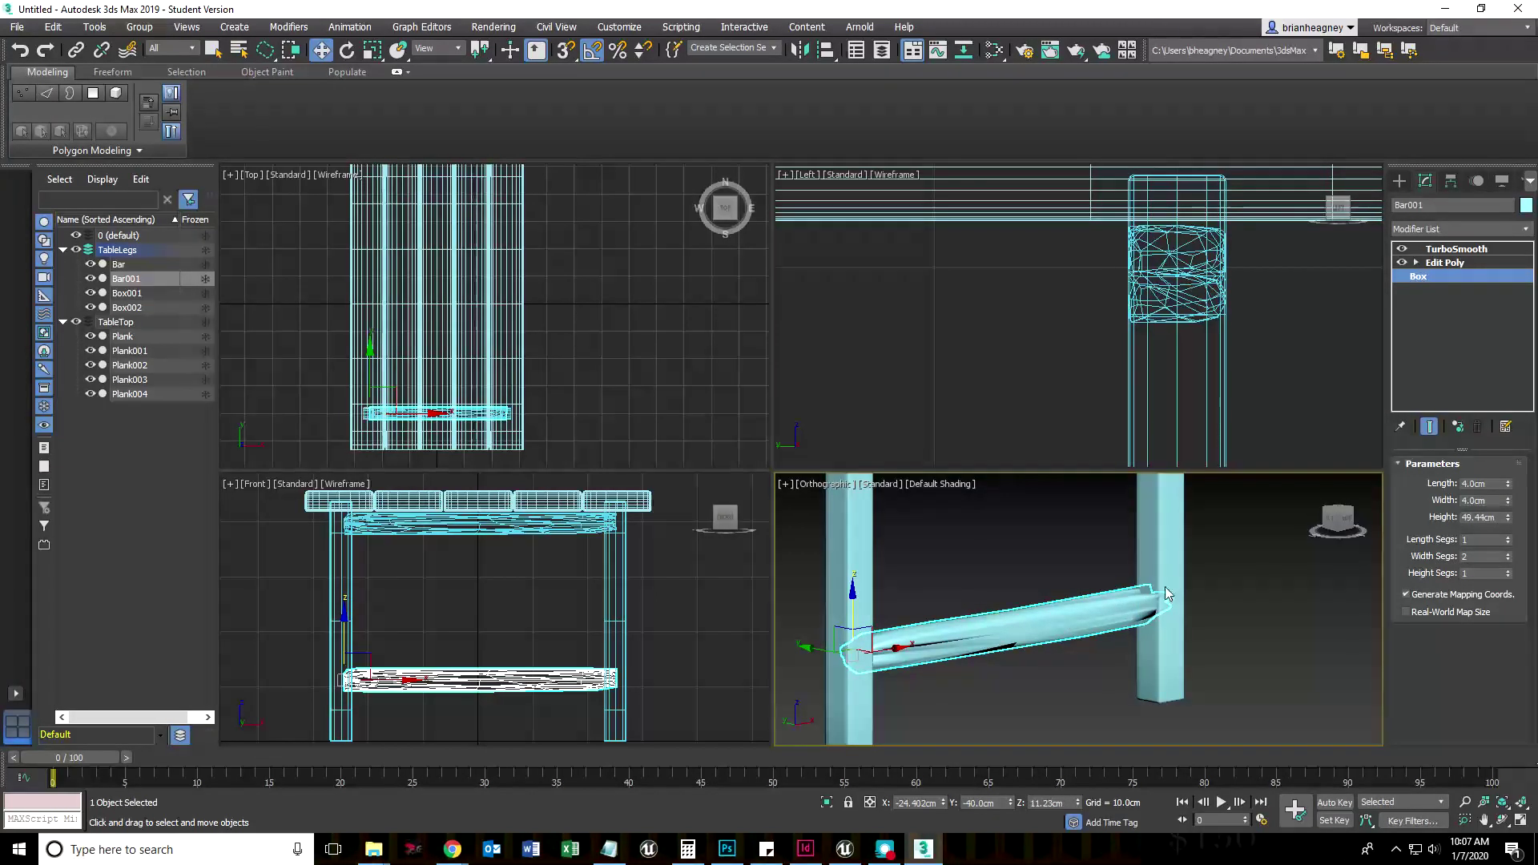
left_click(1508, 559)
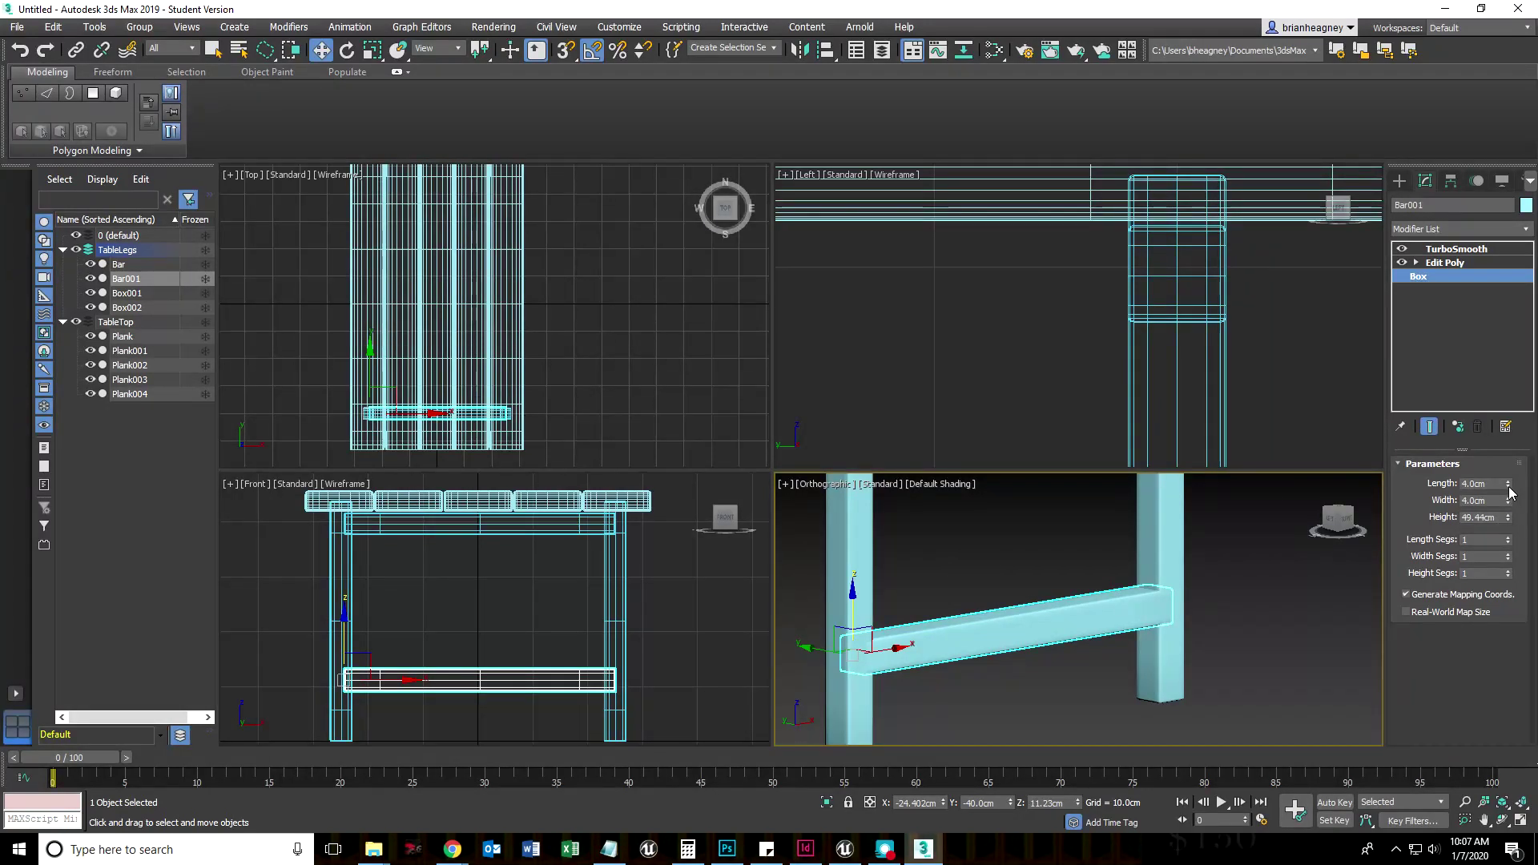
Step: Set the lower bar's base box length and width to 3.5 cm each, thinning both instanced bars
left_click_drag(1508, 486, 1509, 513)
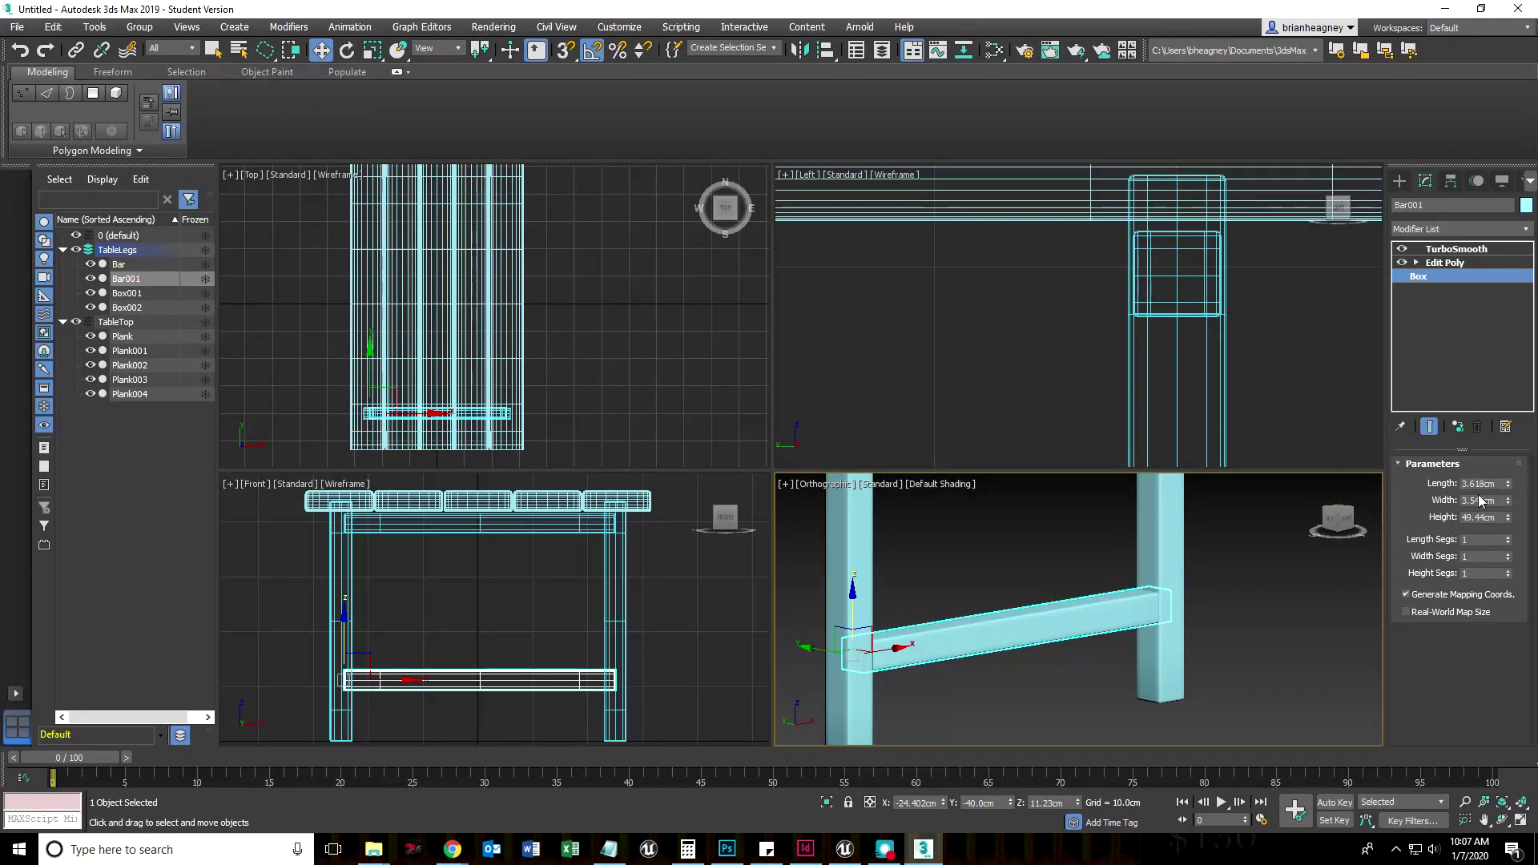
left_click(1482, 483)
key("Return")
left_click(1488, 501)
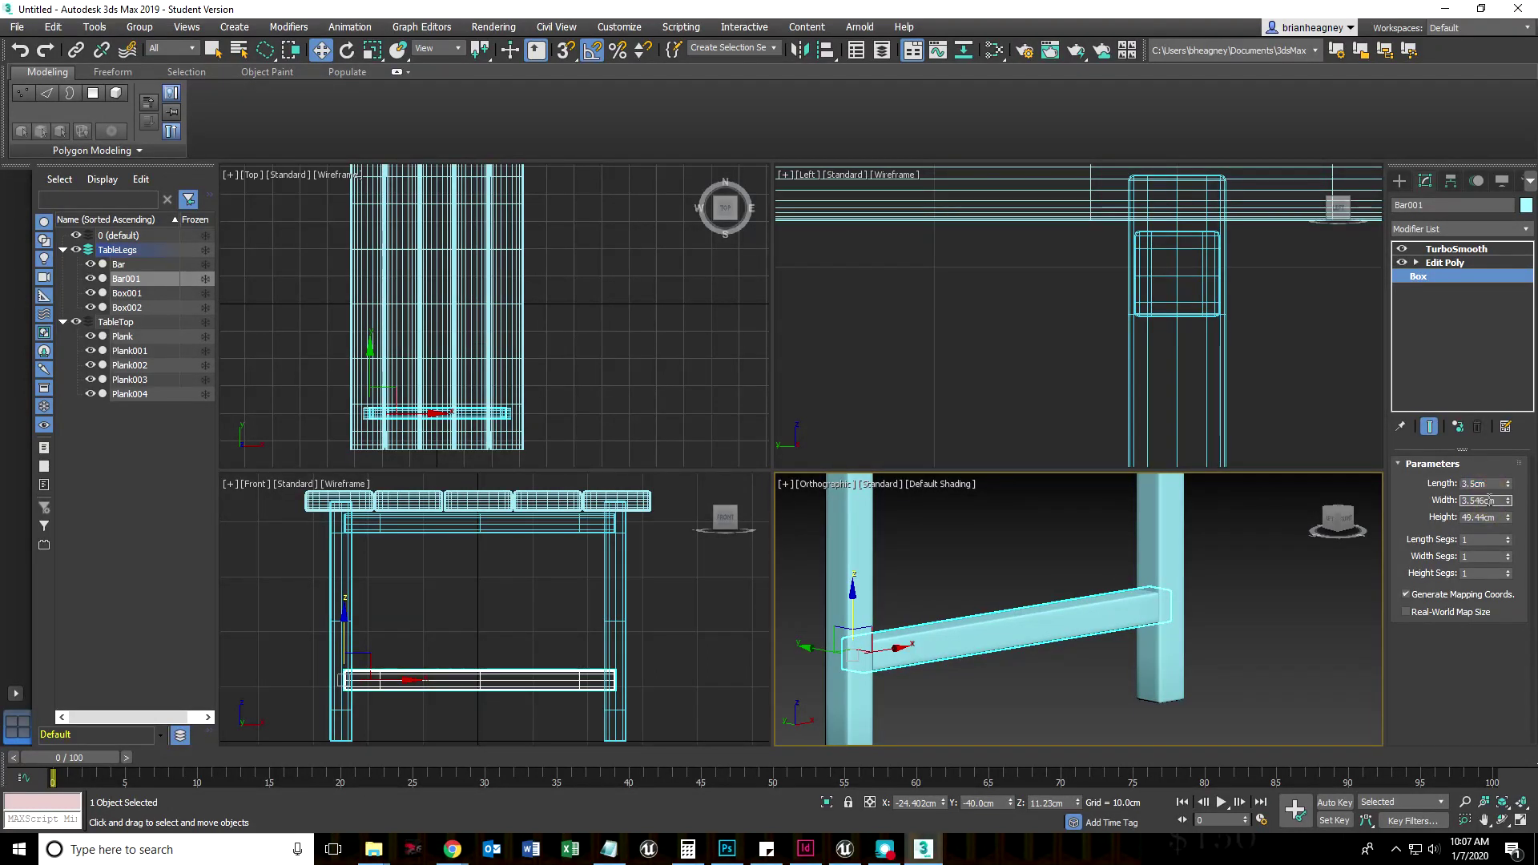
type("3.5")
key("Return")
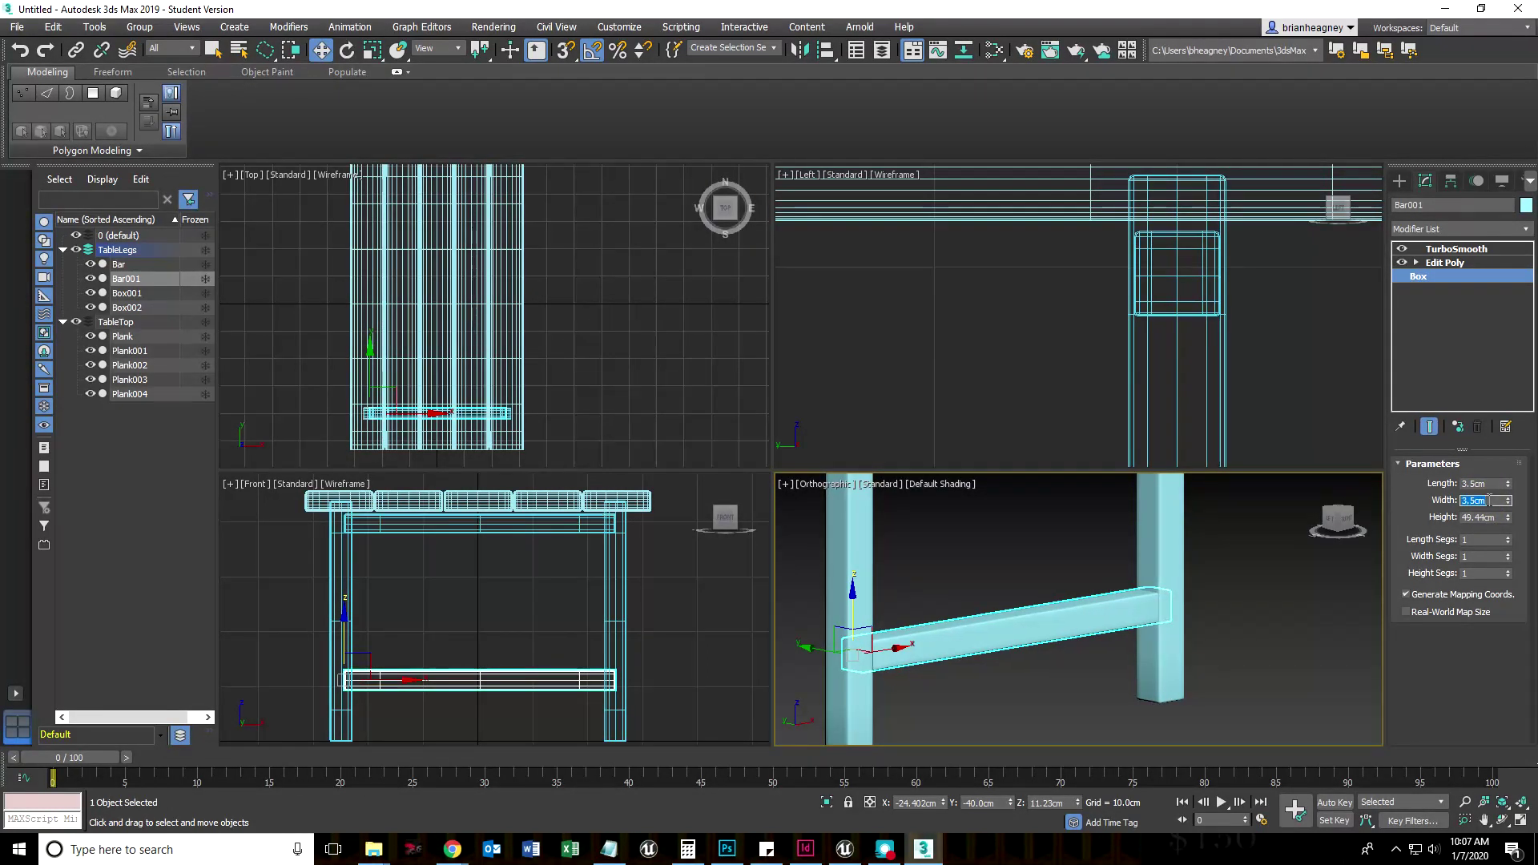
Step: Deselect the lower bar and examine its thinner fit against the legs, both close up and across the whole table
left_click(1286, 609)
scroll(1192, 541, "up", 6)
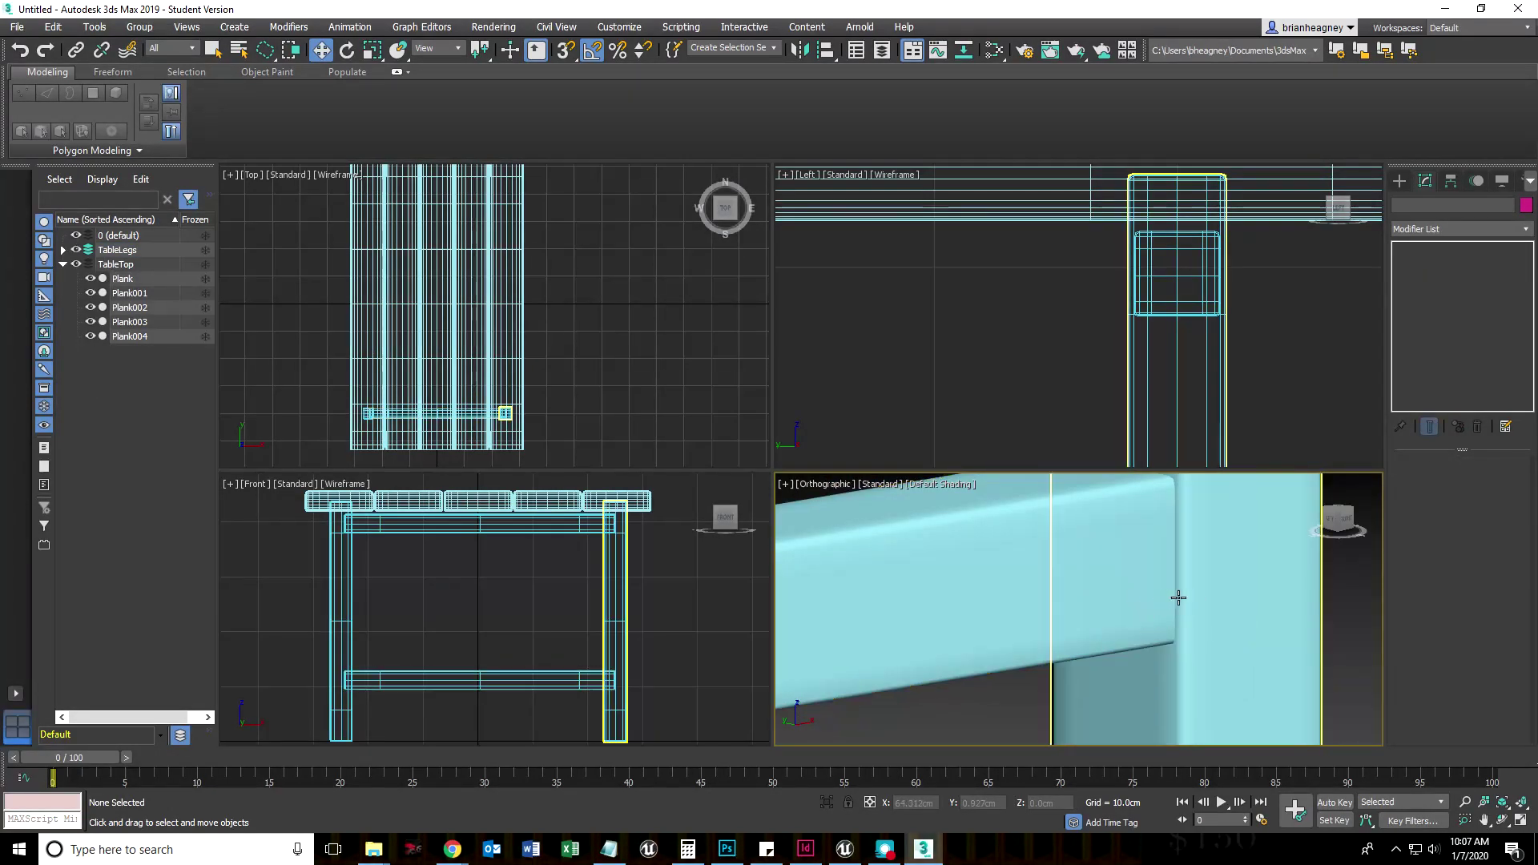
scroll(1202, 611, "down", 8)
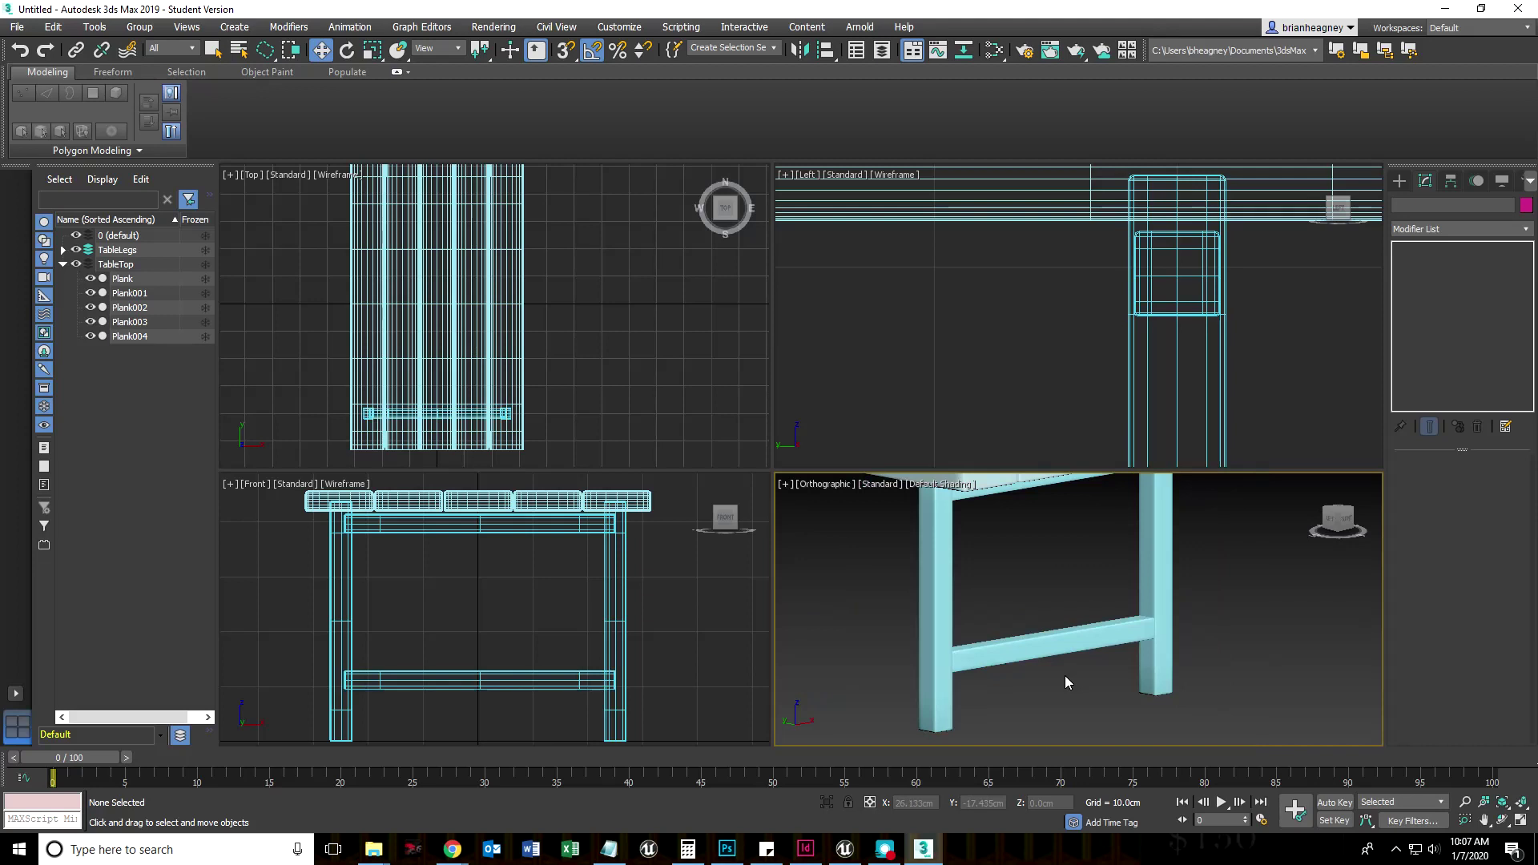
middle_click_drag(1065, 676, 1041, 702, "alt")
scroll(1133, 653, "up", 2)
scroll(1043, 683, "down", 2)
scroll(1043, 683, "down", 2)
scroll(1041, 702, "down", 2)
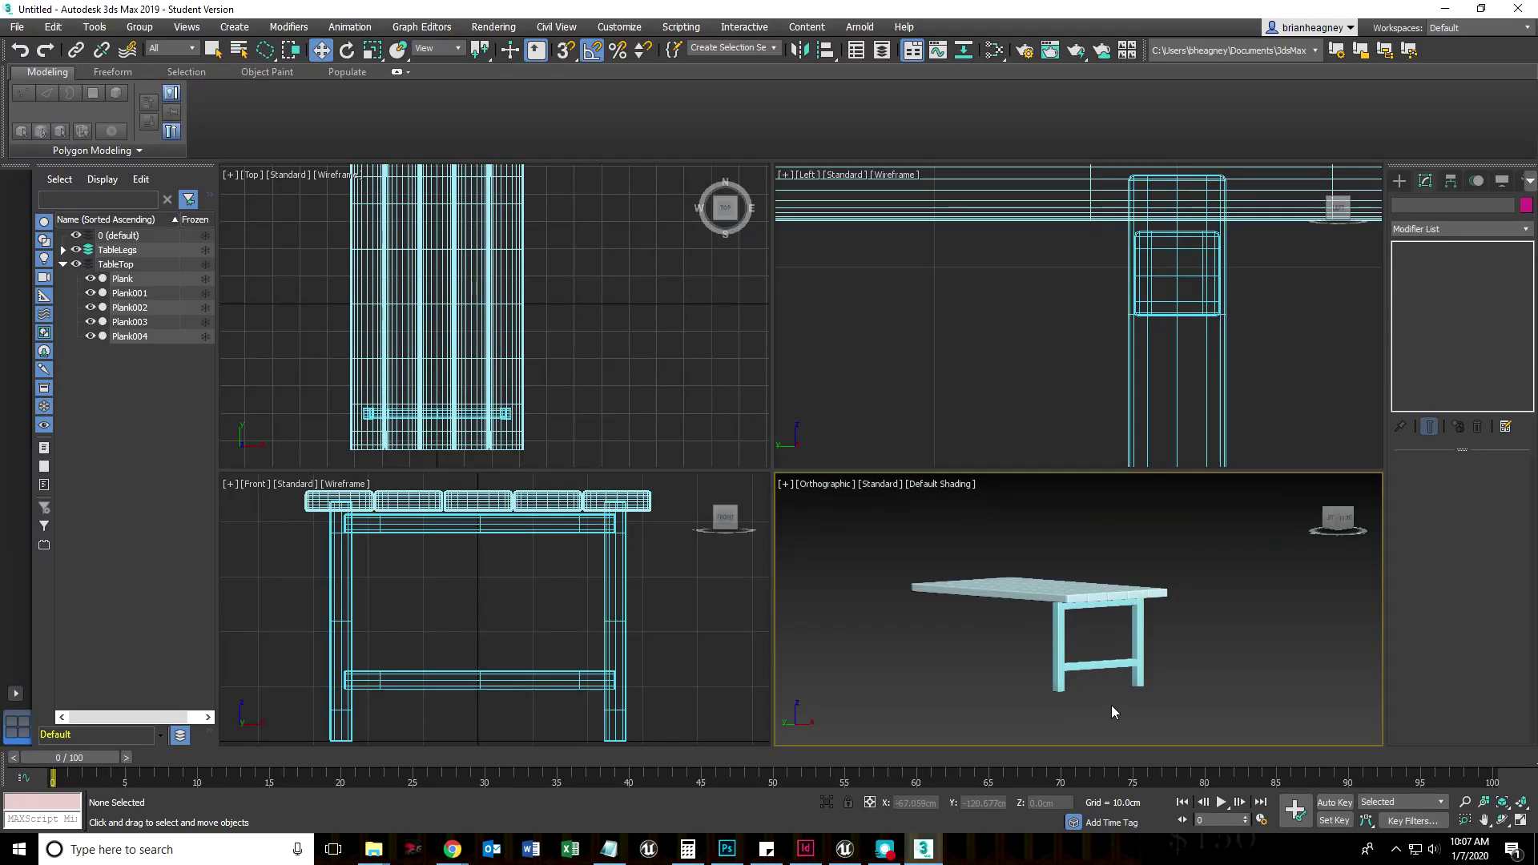